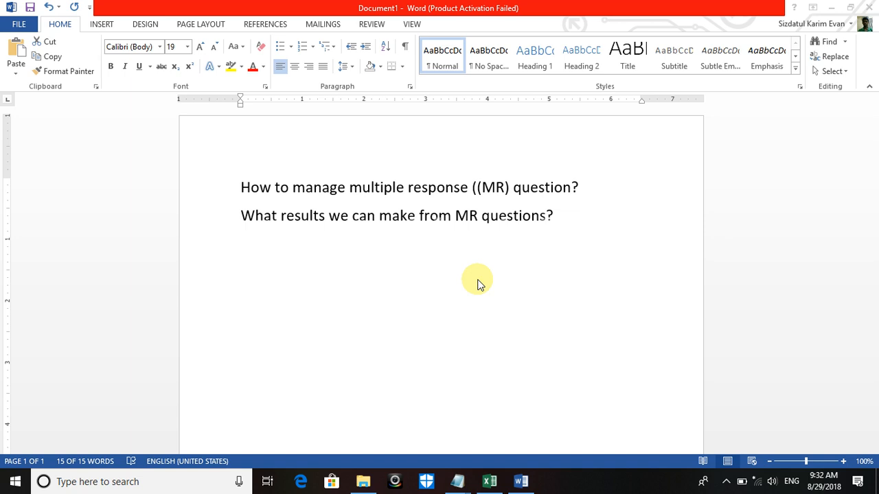
Add the question "Which Newspapers do usually read?" as a new paragraph below the two existing questions
{"action": "key", "text": "ctrl+a"}
{"action": "left_click", "coordinate": [554, 217]}
{"action": "key", "text": "Return"}
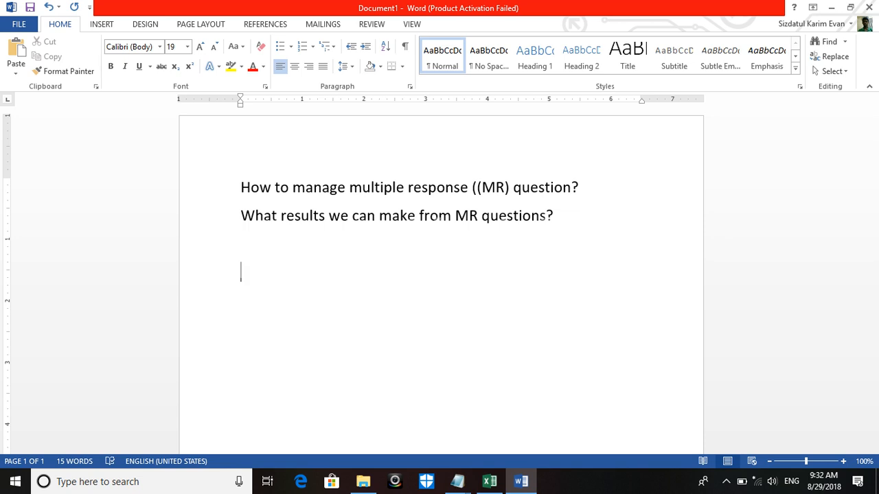
{"action": "type", "text": "Which News"}
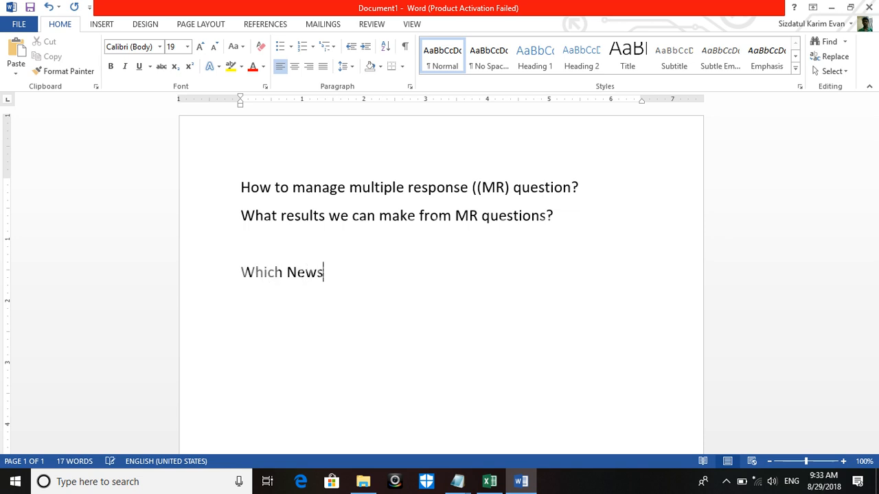
{"action": "type", "text": "papers d"}
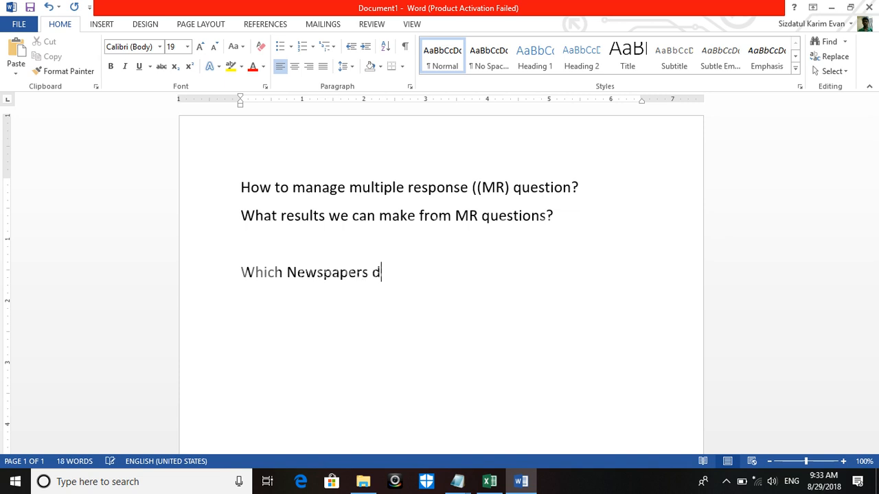
{"action": "type", "text": "o usually read"}
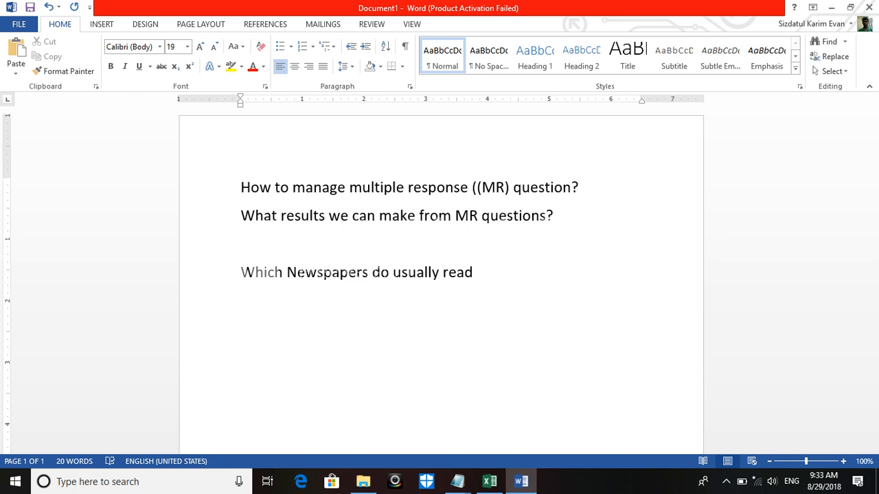
{"action": "type", "text": "?"}
{"action": "key", "text": "Return"}
Start a numbered answer list under the newspaper question with Times of Nepal, Observers and Dhaka News
{"action": "type", "text": "1. Times of"}
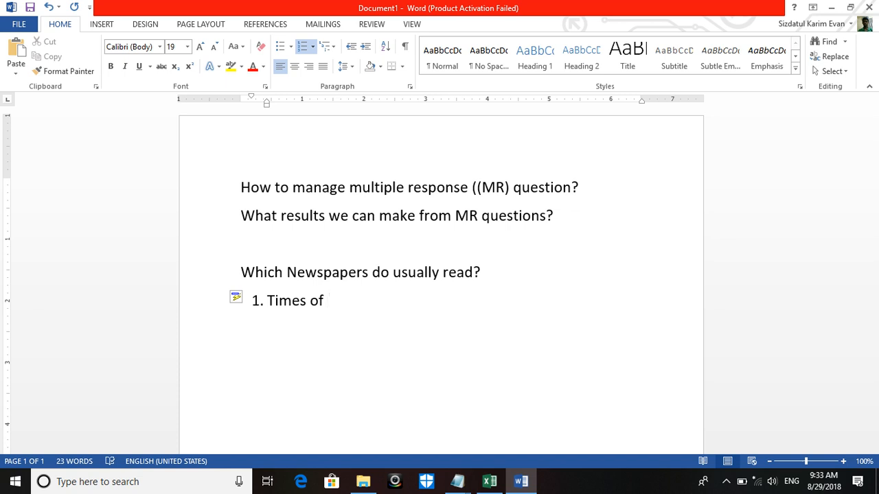
{"action": "type", "text": "Nepal"}
{"action": "key", "text": "Return"}
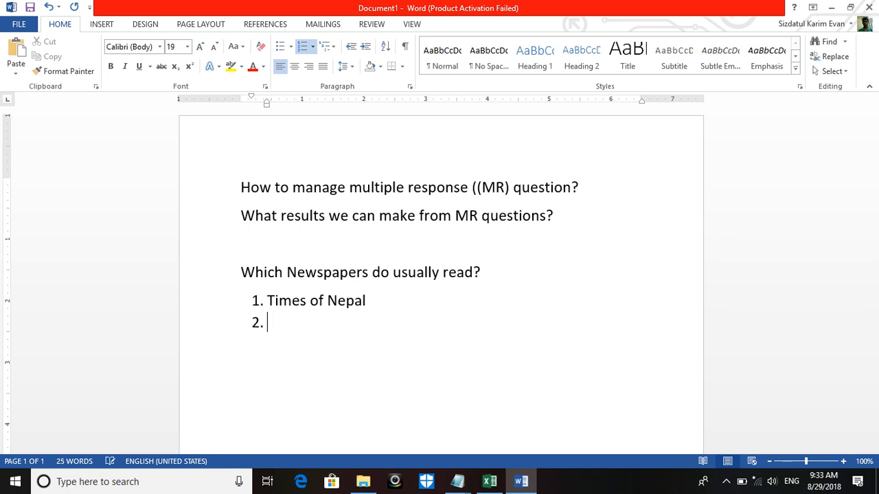
{"action": "type", "text": "Observers"}
{"action": "key", "text": "Return"}
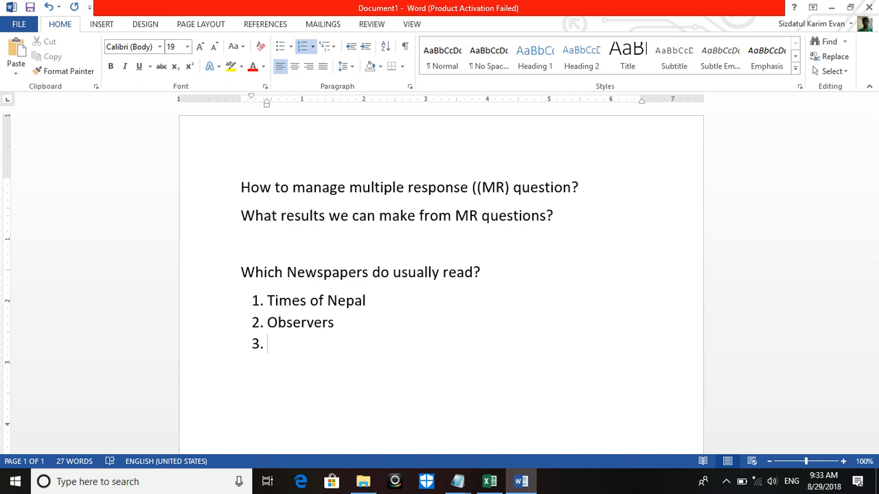
{"action": "type", "text": "Dhaka News"}
{"action": "key", "text": "Return"}
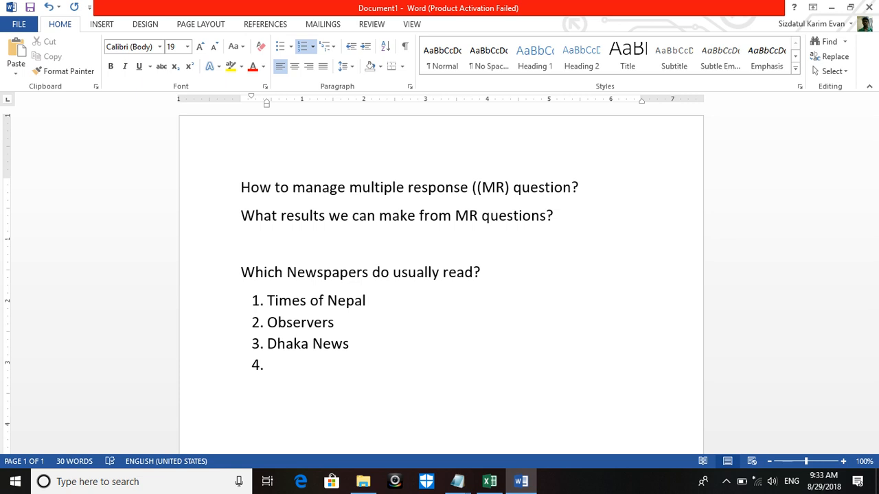
Add Bangladesh economy and Malaika Fashion as list items 4 and 5, and end the numbering
{"action": "type", "text": "Bangladesh"}
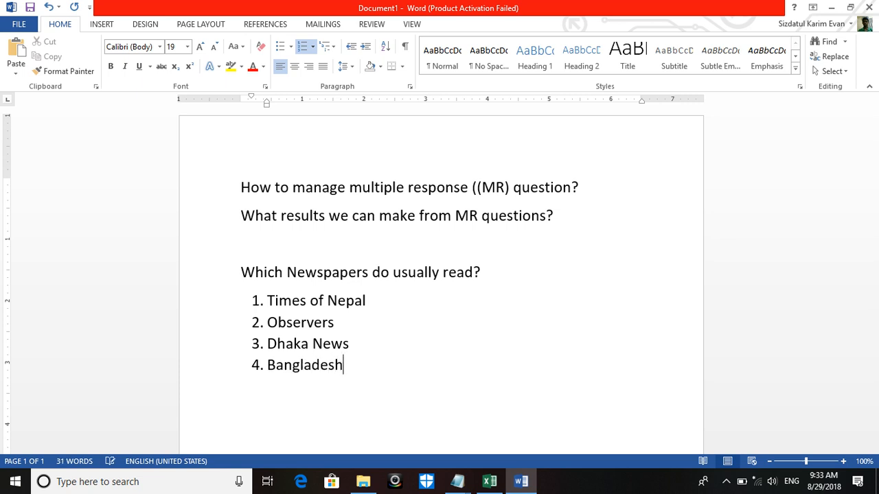
{"action": "type", "text": " economy"}
{"action": "key", "text": "Return"}
{"action": "type", "text": "Nepa"}
{"action": "key", "text": "BackSpace"}
{"action": "key", "text": "BackSpace"}
{"action": "key", "text": "BackSpace"}
{"action": "key", "text": "BackSpace"}
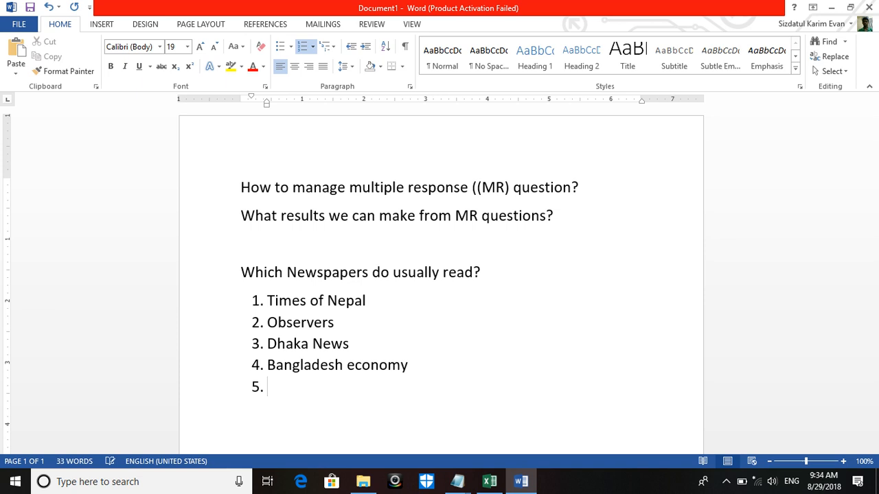
{"action": "type", "text": "Malaika"}
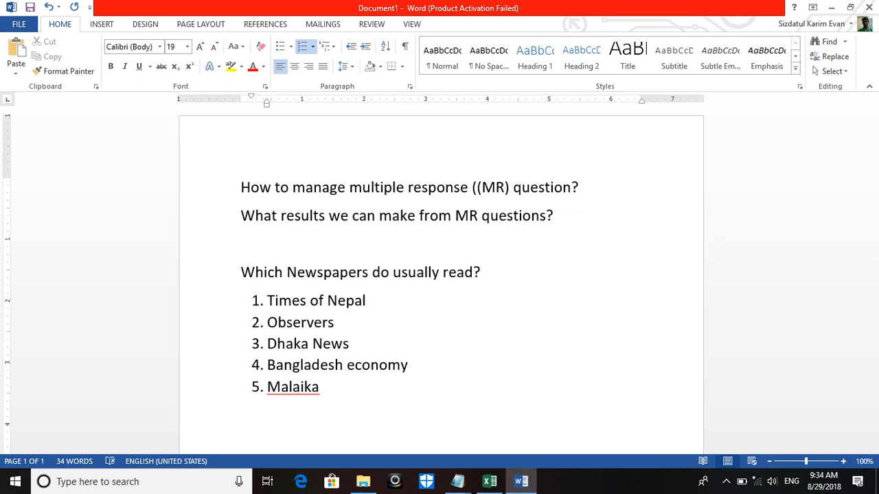
{"action": "type", "text": " Fashion"}
{"action": "key", "text": "Return"}
{"action": "key", "text": "BackSpace"}
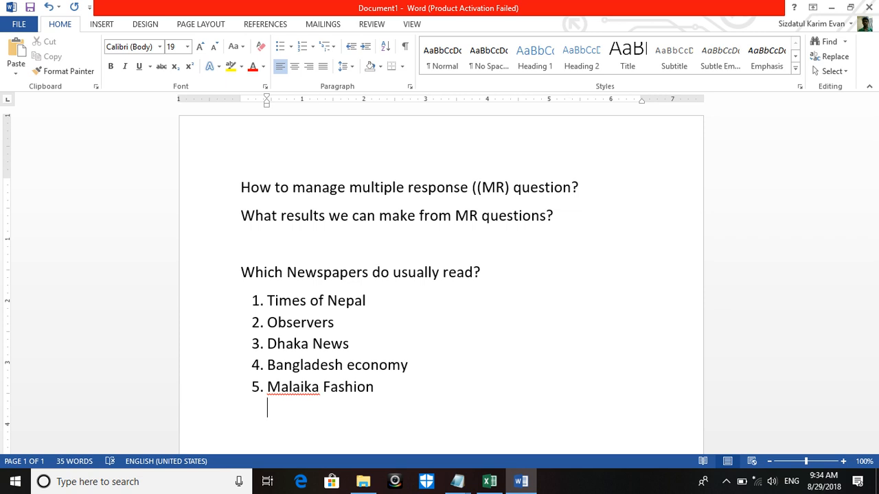
Append the instruction "(tic multiple)" to the end of the newspaper question
{"action": "left_click", "coordinate": [497, 272]}
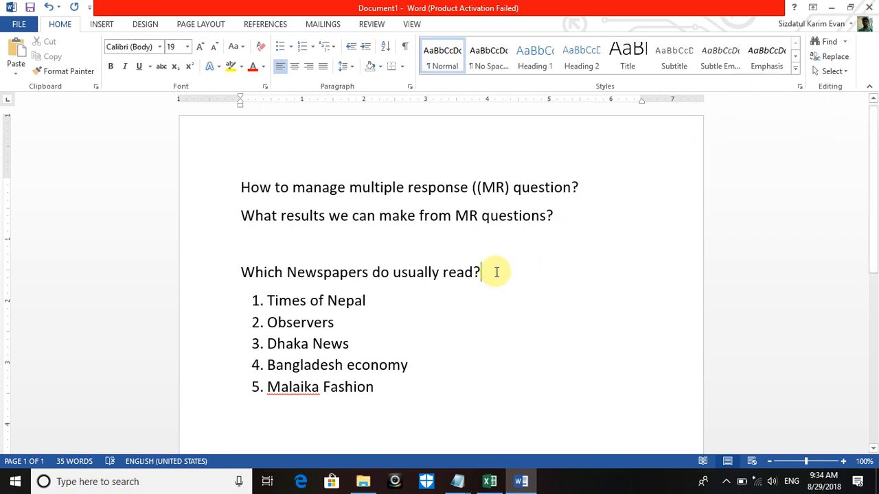
{"action": "type", "text": "("}
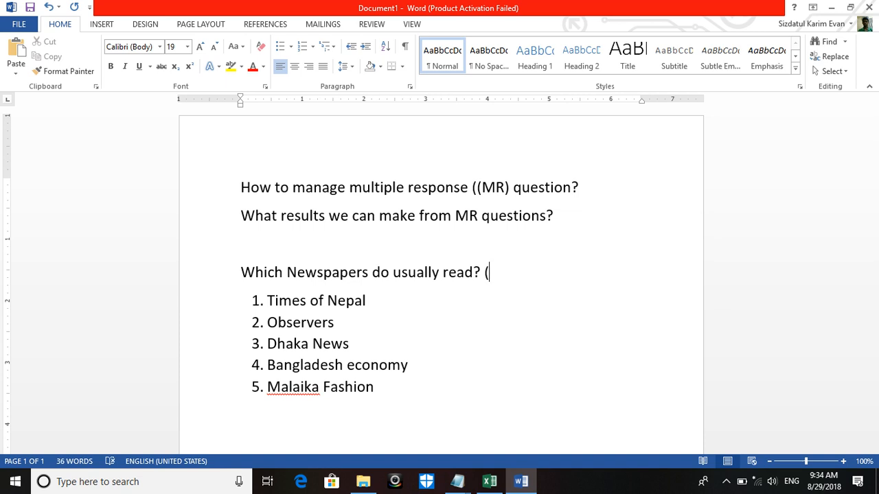
{"action": "type", "text": "Y"}
{"action": "key", "text": "BackSpace"}
{"action": "type", "text": "tic multiple"}
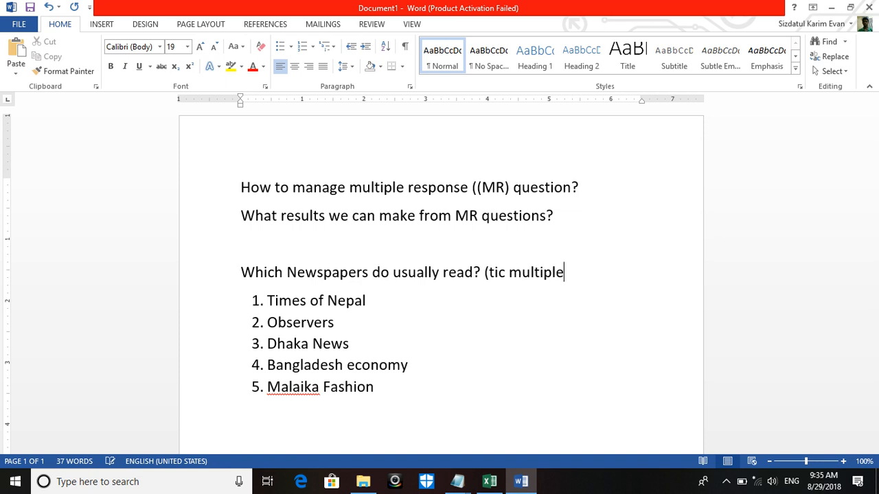
{"action": "type", "text": ")"}
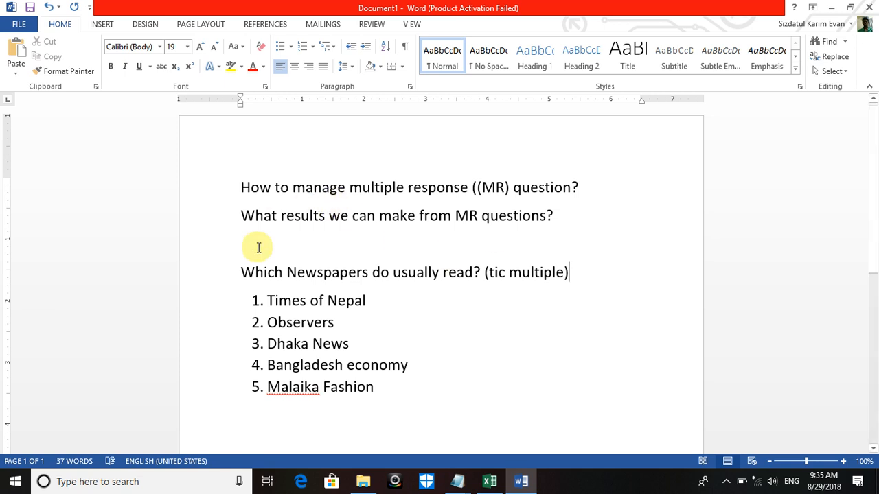
Duplicate the newspaper question with its five answer options below the original list, leaving blank lines between them
{"action": "left_click_drag", "start_coordinate": [242, 271], "coordinate": [404, 389]}
{"action": "key", "text": "ctrl+c"}
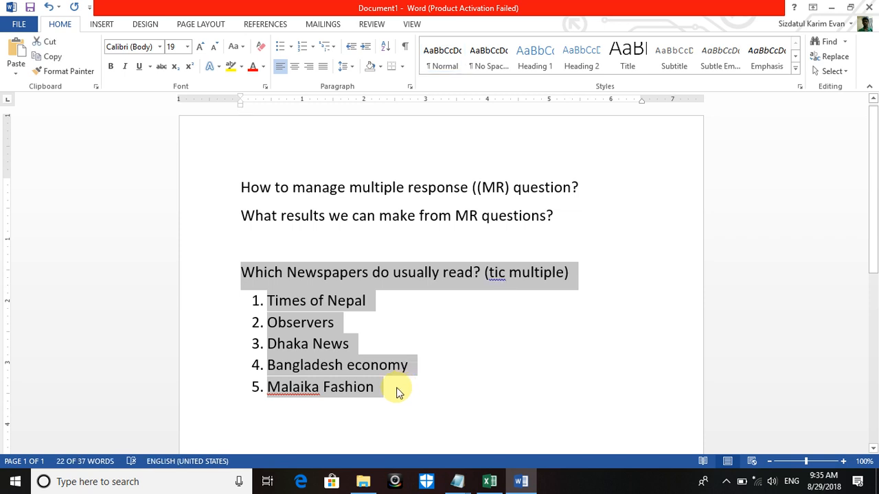
{"action": "left_click", "coordinate": [286, 417]}
{"action": "key", "text": "Return"}
{"action": "key", "text": "Return"}
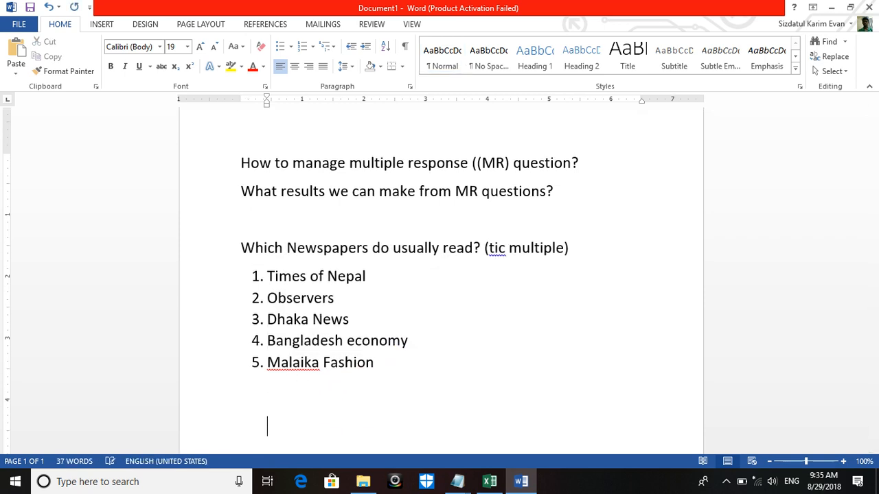
{"action": "key", "text": "ctrl+v"}
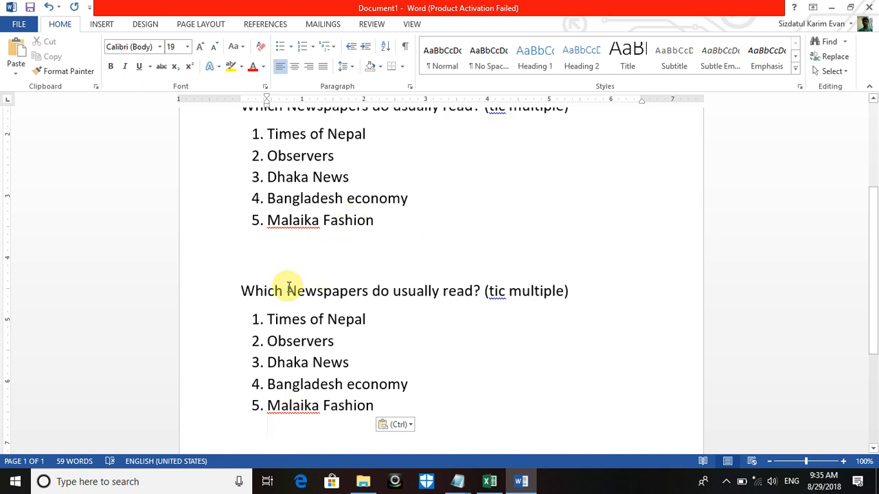
Replace the word "Newspapers" with "food" in the copied question
{"action": "left_click_drag", "start_coordinate": [289, 290], "coordinate": [371, 290]}
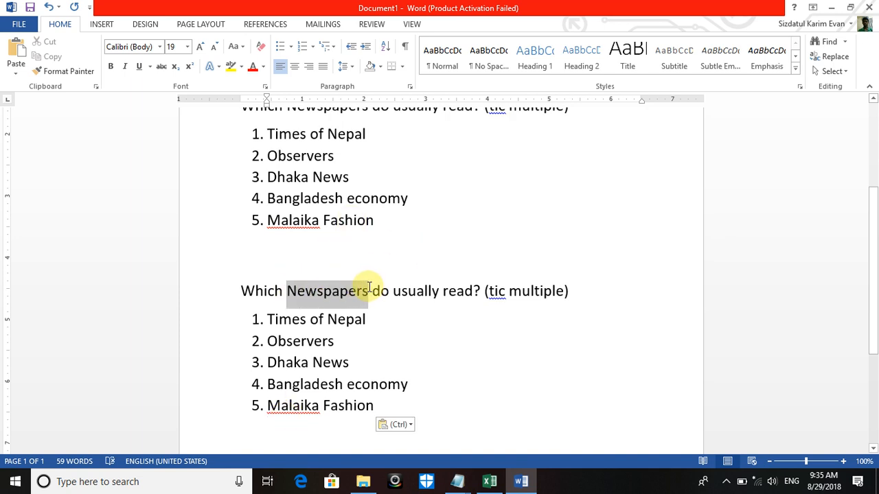
{"action": "type", "text": "food"}
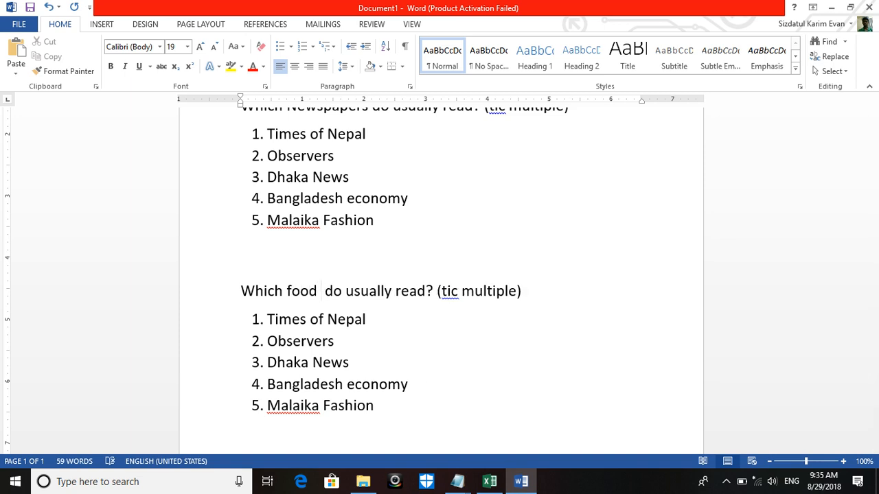
{"action": "key", "text": "Right"}
{"action": "key", "text": "Right"}
{"action": "key", "text": "Right"}
{"action": "key", "text": "Right"}
{"action": "key", "text": "Right"}
{"action": "key", "text": "Right"}
{"action": "key", "text": "Right"}
{"action": "key", "text": "Right"}
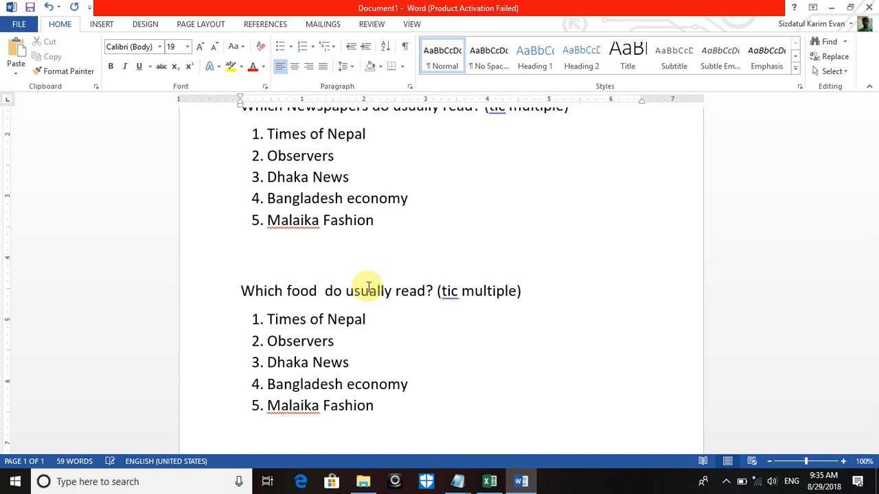
{"action": "key", "text": "Right"}
{"action": "key", "text": "Right"}
{"action": "key", "text": "Right"}
{"action": "key", "text": "Right"}
{"action": "key", "text": "Right"}
{"action": "key", "text": "Right"}
Insert "you" before "usually" and change "read" to "like" in the food question
{"action": "left_click", "coordinate": [347, 290]}
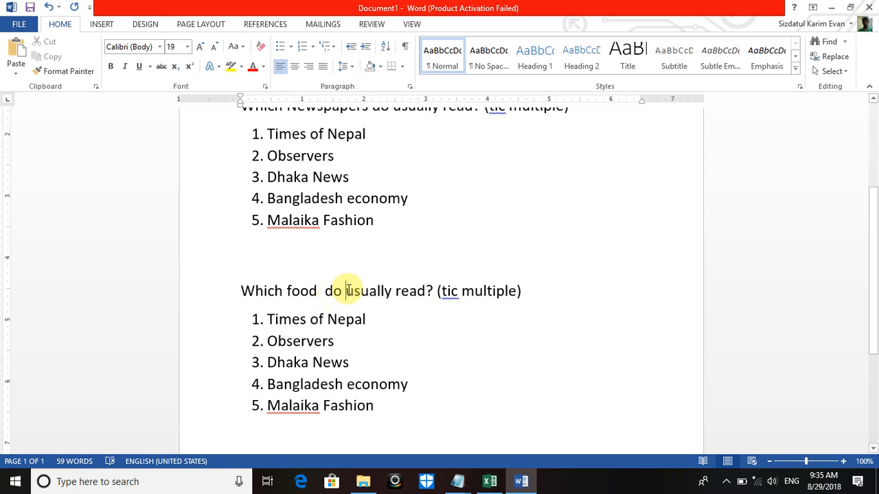
{"action": "type", "text": "you"}
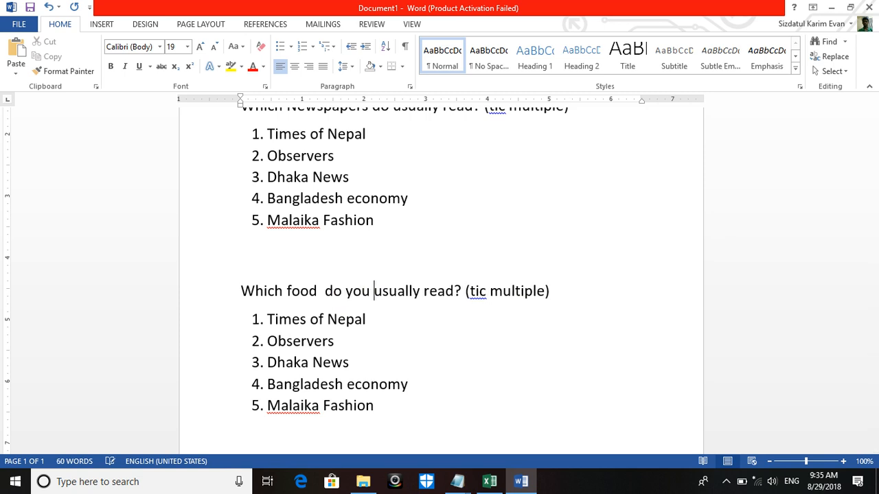
{"action": "double_click", "coordinate": [444, 289]}
{"action": "type", "text": "like"}
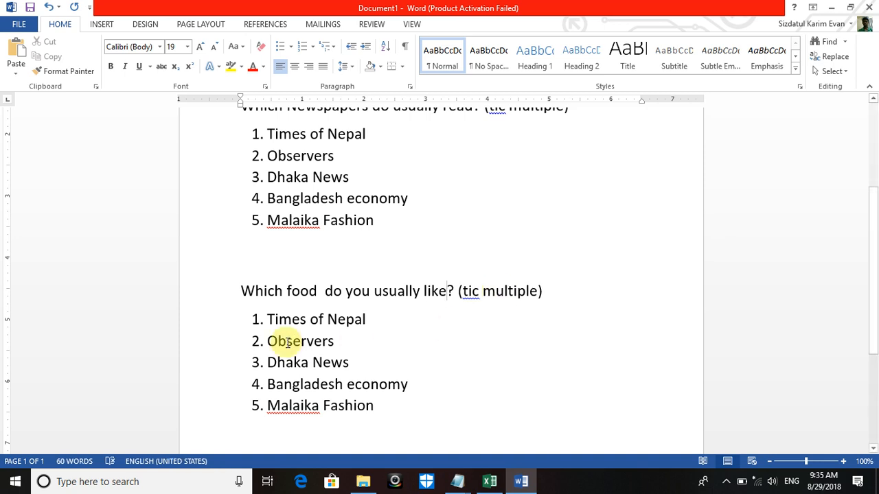
{"action": "left_click_drag", "start_coordinate": [269, 317], "coordinate": [350, 318]}
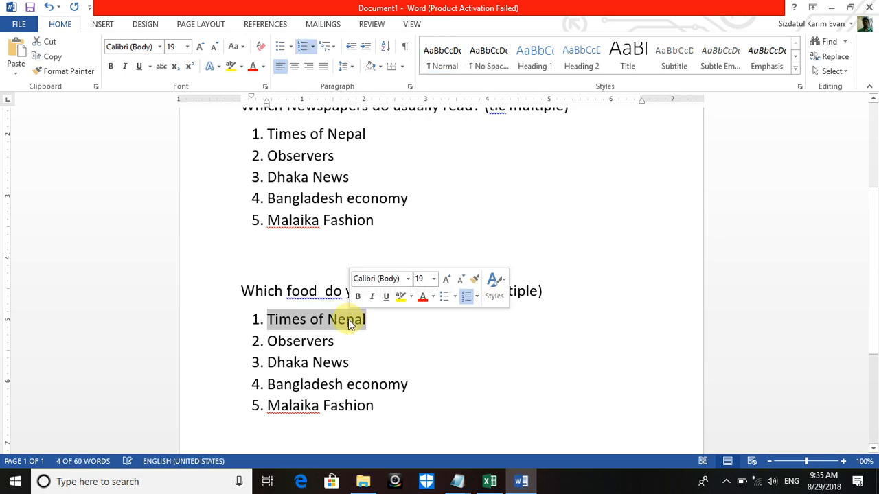
{"action": "left_click", "coordinate": [267, 342]}
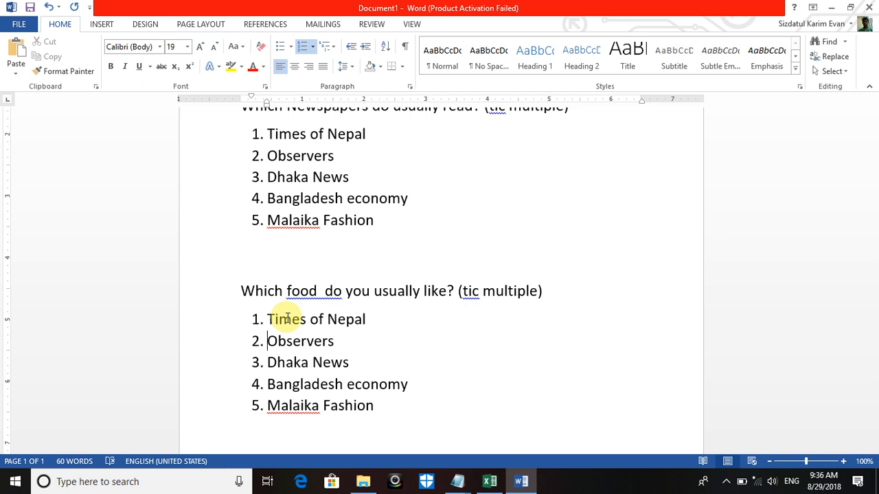
{"action": "left_click", "coordinate": [386, 319]}
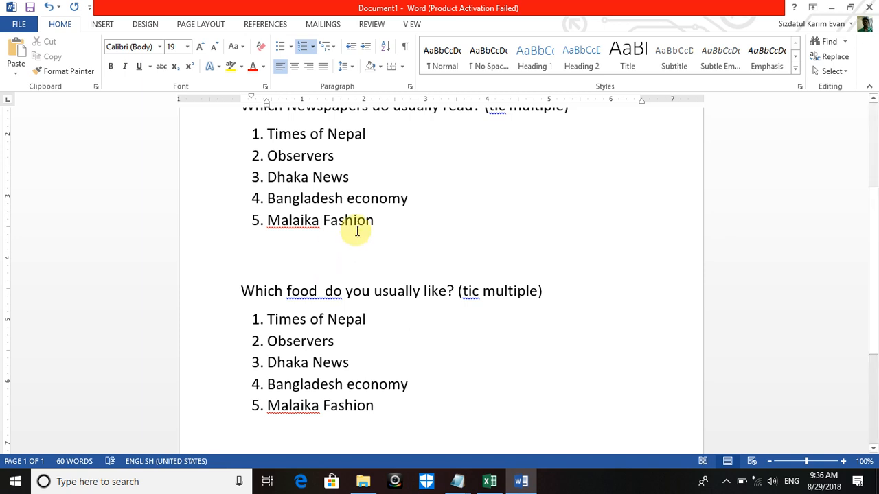
{"action": "left_click_drag", "start_coordinate": [396, 220], "coordinate": [233, 197]}
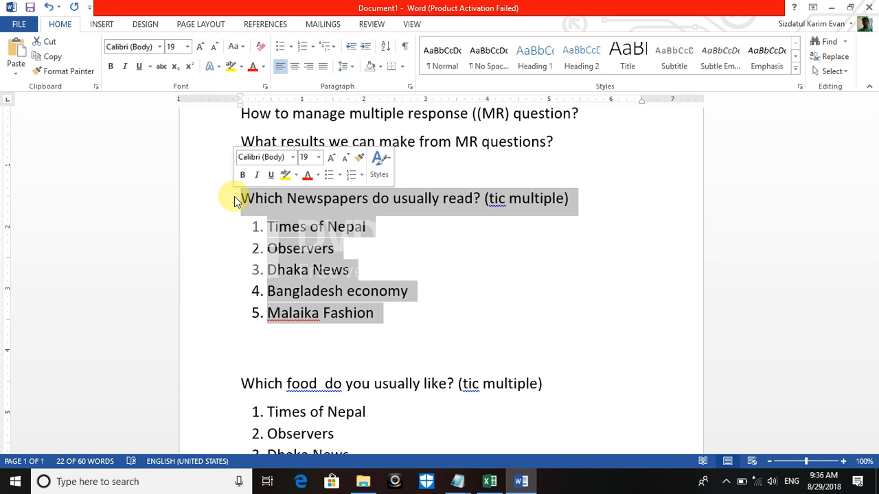
{"action": "left_click", "coordinate": [392, 289]}
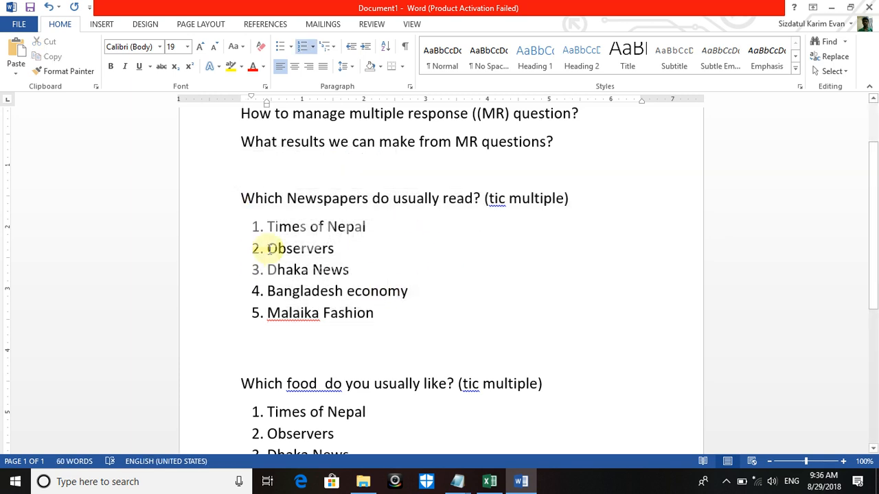
Color the Observers and Malaika Fashion options red in the newspaper question's list
{"action": "left_click_drag", "start_coordinate": [274, 249], "coordinate": [343, 249]}
{"action": "left_click", "coordinate": [255, 68]}
{"action": "left_click_drag", "start_coordinate": [264, 313], "coordinate": [373, 314]}
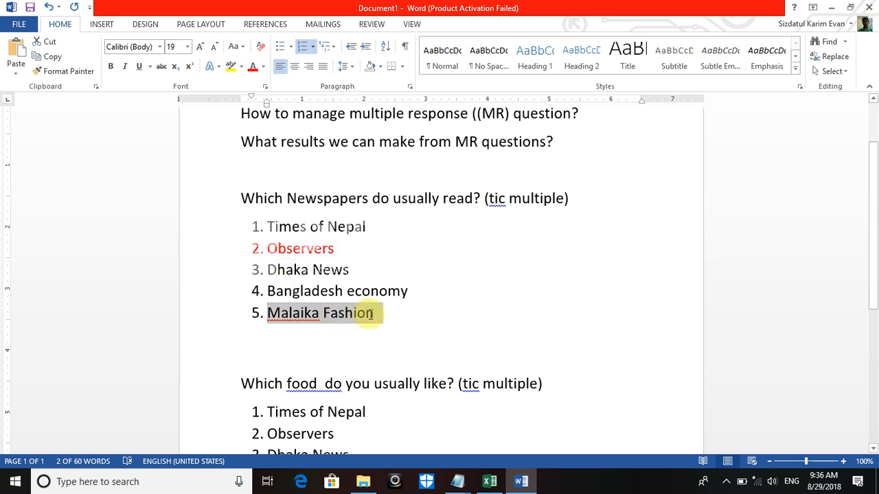
{"action": "left_click", "coordinate": [254, 67]}
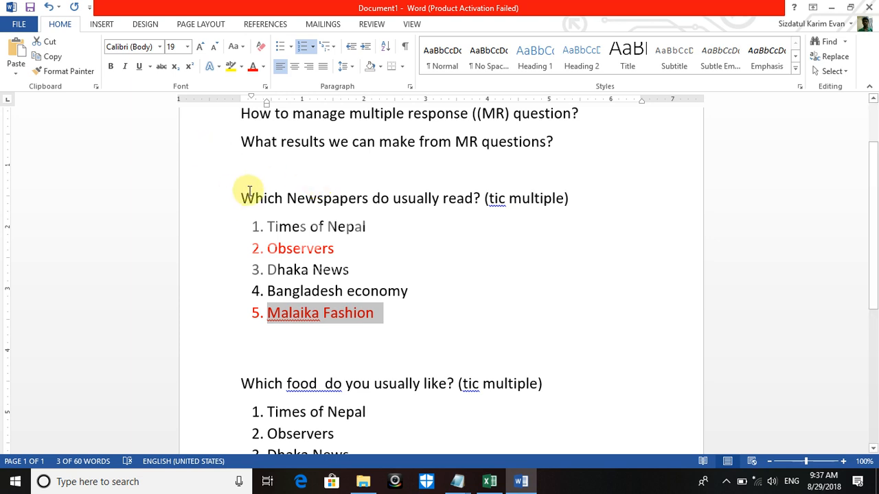
Start a heading line below the newspaper question's options with the labels "Slno", "newspa-1" and "newspa-2"
{"action": "left_click_drag", "start_coordinate": [241, 198], "coordinate": [406, 330]}
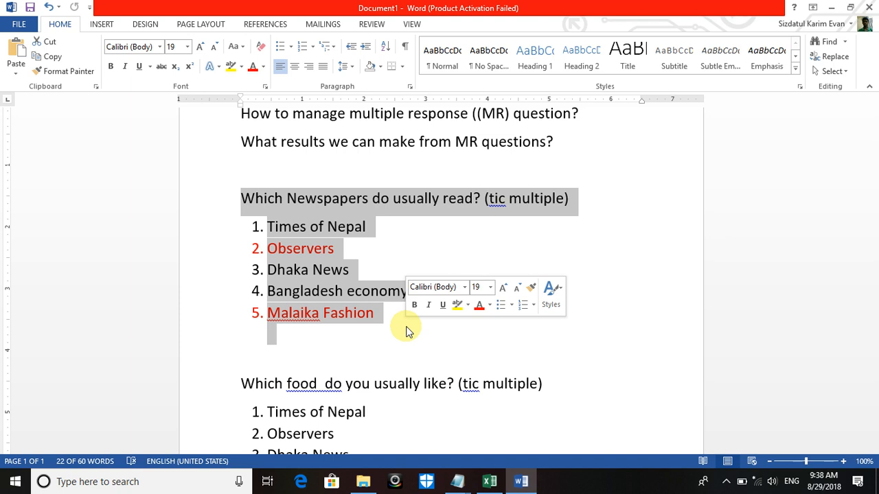
{"action": "left_click", "coordinate": [280, 357]}
{"action": "key", "text": "Return"}
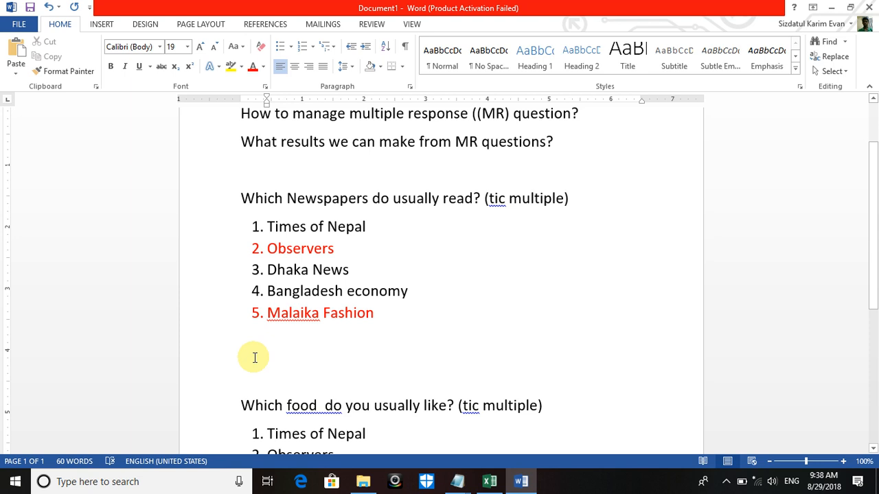
{"action": "type", "text": "slno "}
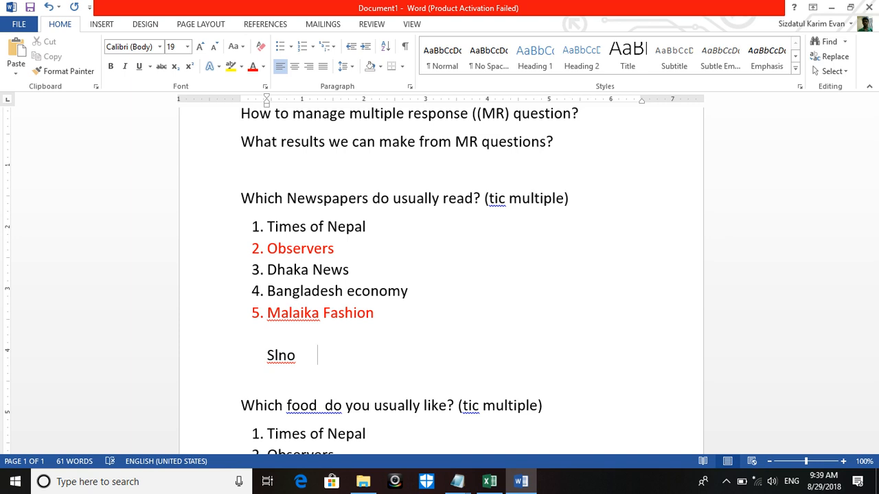
{"action": "type", "text": "    newspa-1     "}
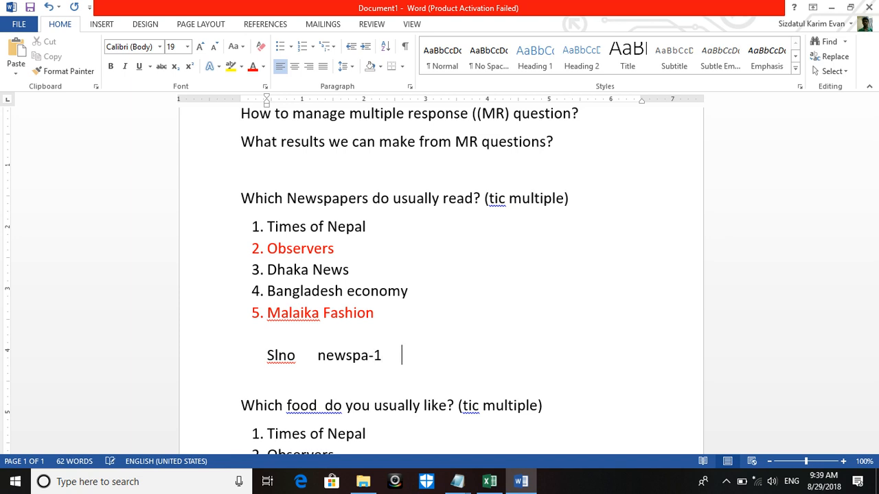
{"action": "type", "text": "    newp"}
{"action": "key", "text": "BackSpace"}
{"action": "type", "text": "pa-2"}
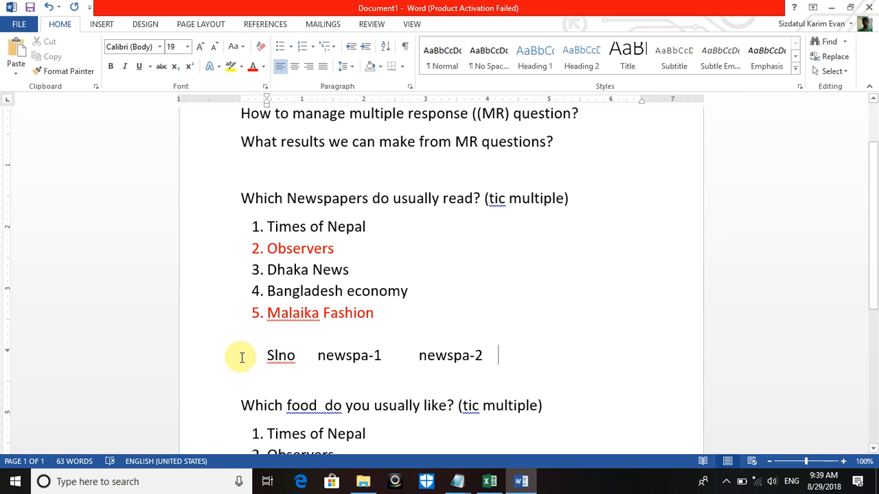
Duplicate the newspa-2 label at the end of the heading line and renumber the copy as newspa-3
{"action": "left_click", "coordinate": [436, 356]}
{"action": "mouse_move", "coordinate": [436, 356]}
{"action": "left_mouse_down"}
{"action": "mouse_move", "coordinate": [479, 355]}
{"action": "mouse_move", "coordinate": [422, 355]}
{"action": "left_mouse_up"}
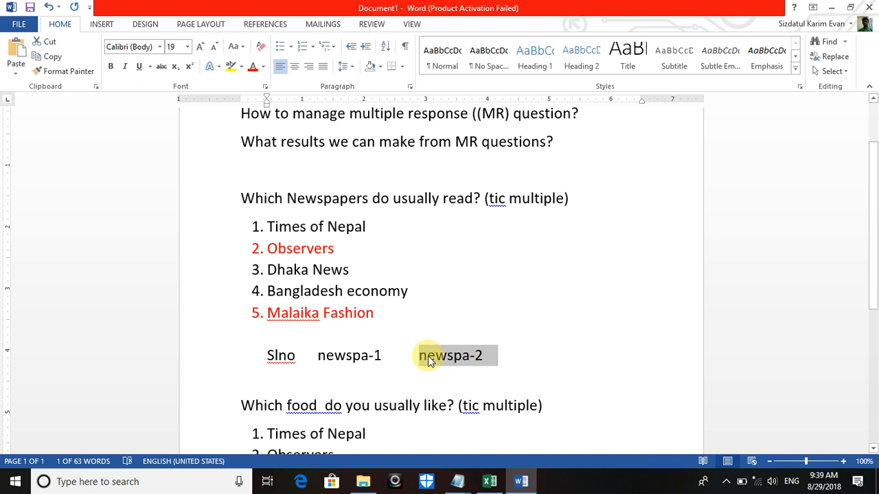
{"action": "key", "text": "ctrl+c"}
{"action": "left_click", "coordinate": [530, 359]}
{"action": "key", "text": "ctrl+v"}
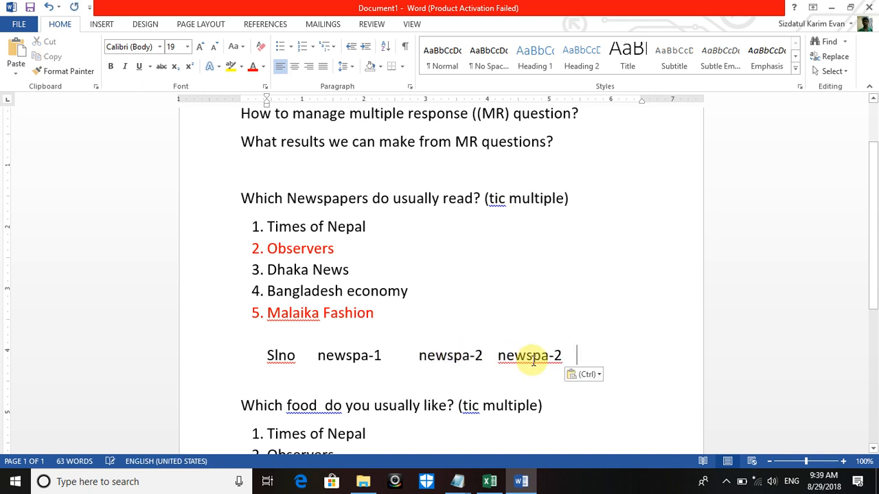
{"action": "key", "text": "BackSpace"}
{"action": "key", "text": "BackSpace"}
{"action": "key", "text": "BackSpace"}
{"action": "key", "text": "BackSpace"}
{"action": "key", "text": "BackSpace"}
{"action": "type", "text": "3 newspa-"}
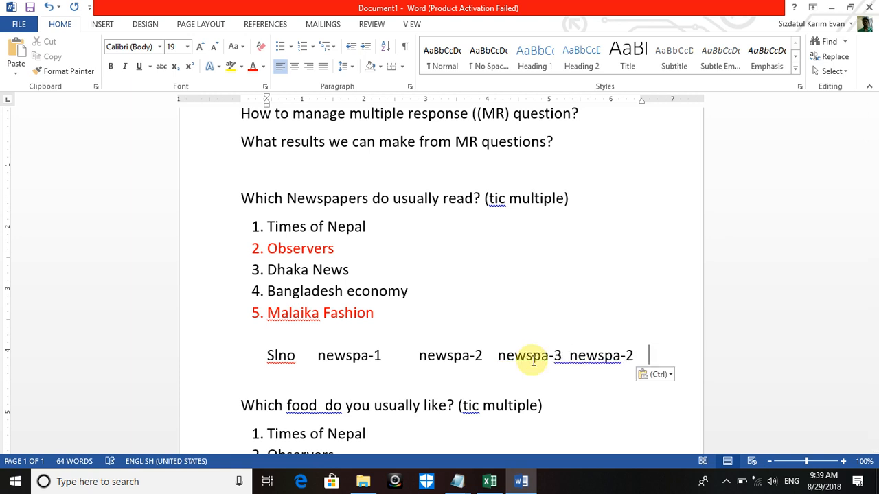
Extend the heading line with the labels newspa-4 and newspa-5, made from copies of newspa-2
{"action": "key", "text": "ctrl+v"}
{"action": "key", "text": "BackSpace"}
{"action": "key", "text": "BackSpace"}
{"action": "key", "text": "BackSpace"}
{"action": "key", "text": "BackSpace"}
{"action": "key", "text": "BackSpace"}
{"action": "type", "text": "4"}
{"action": "key", "text": "ctrl+v"}
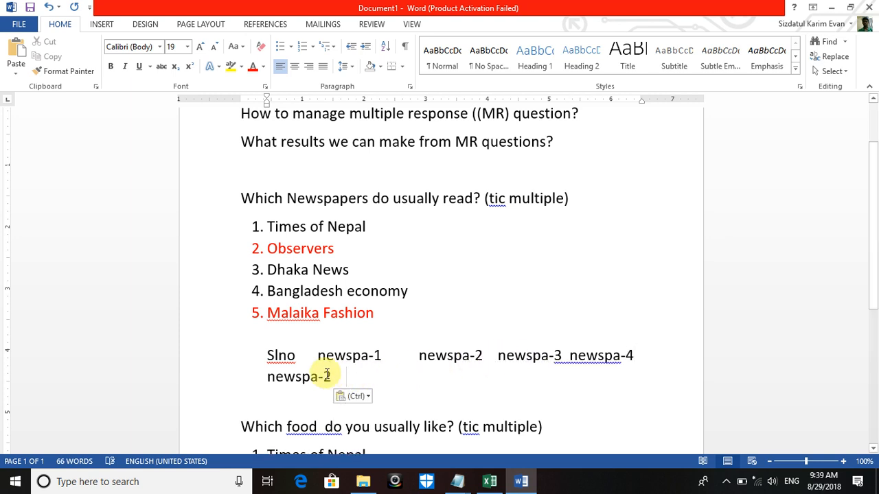
{"action": "key", "text": "BackSpace"}
{"action": "key", "text": "BackSpace"}
{"action": "key", "text": "BackSpace"}
{"action": "key", "text": "BackSpace"}
{"action": "key", "text": "BackSpace"}
{"action": "type", "text": "5"}
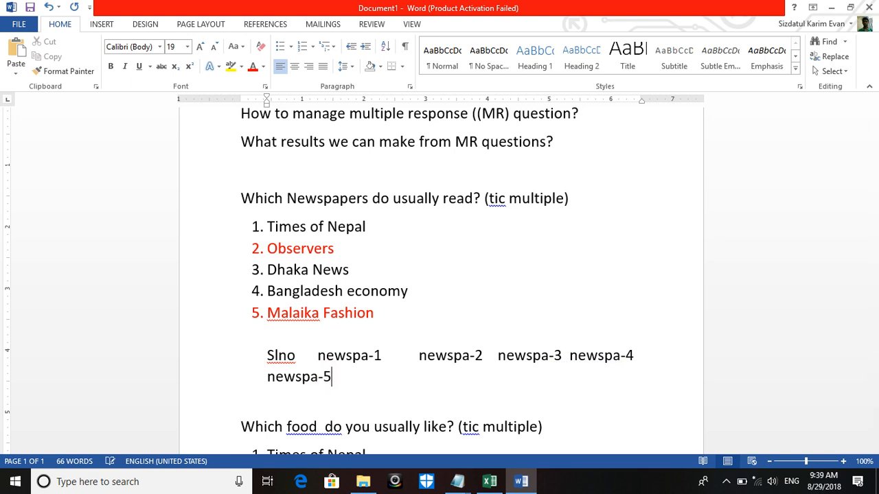
Remove the indent of the Slno heading line and the blank line above it
{"action": "left_click", "coordinate": [268, 355]}
{"action": "key", "text": "BackSpace"}
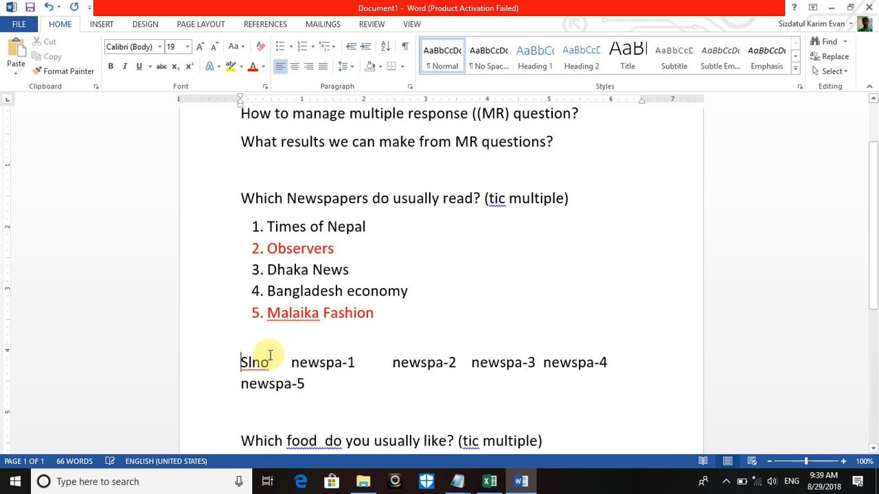
{"action": "key", "text": "BackSpace"}
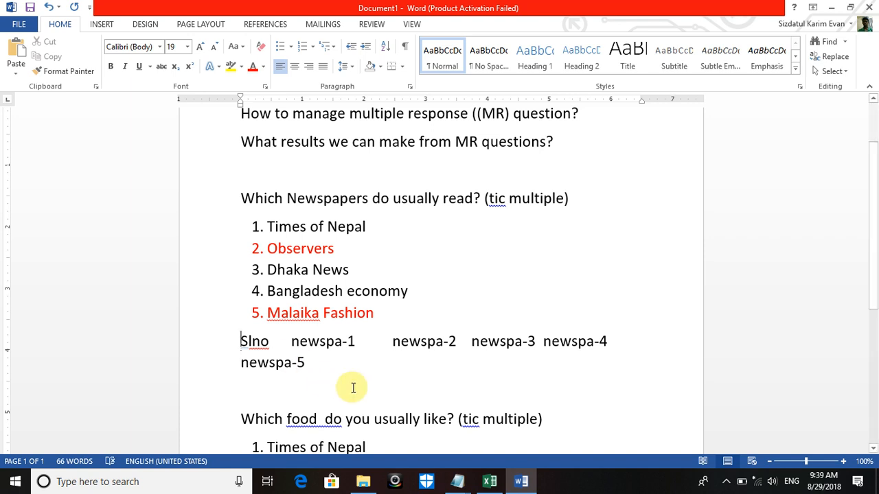
Tighten the gaps between the newspa labels to pull newspa-5 up toward the rest of the heading line
{"action": "left_click", "coordinate": [379, 342]}
{"action": "key", "text": "BackSpace"}
{"action": "key", "text": "BackSpace"}
{"action": "key", "text": "BackSpace"}
{"action": "left_click", "coordinate": [456, 343]}
{"action": "key", "text": "BackSpace"}
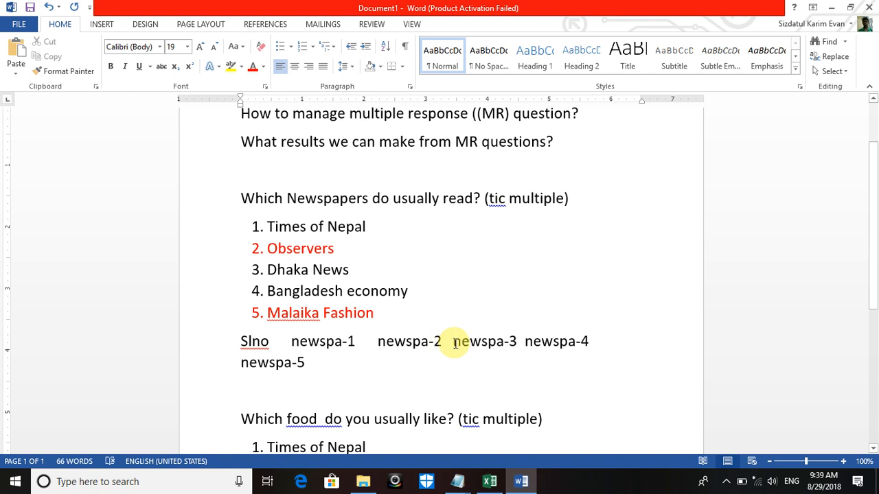
{"action": "left_click", "coordinate": [590, 341]}
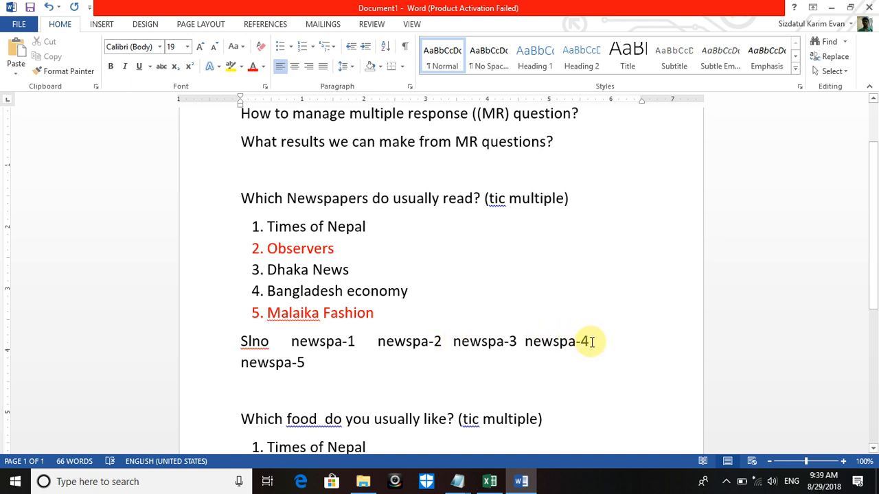
{"action": "key", "text": "Delete"}
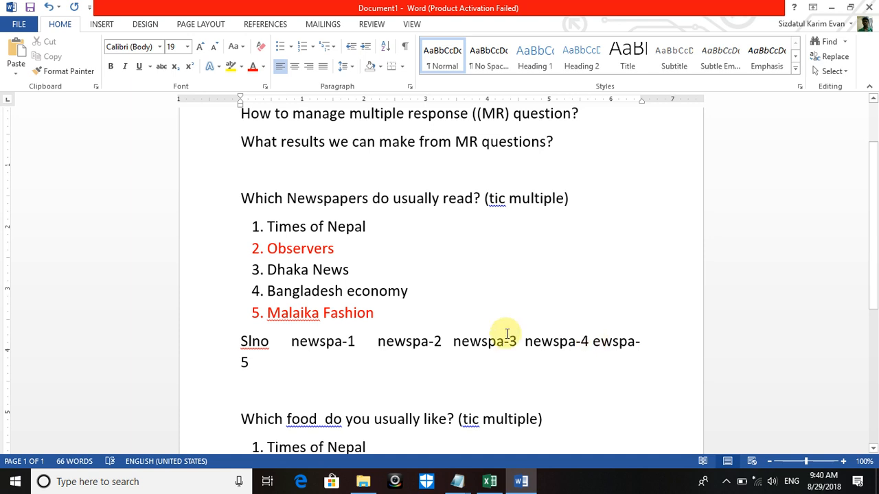
Reduce the heading line's font size to 18 and restore the missing "n" in newspa-5
{"action": "left_click", "coordinate": [242, 342]}
{"action": "left_click", "coordinate": [269, 363], "text": "shift"}
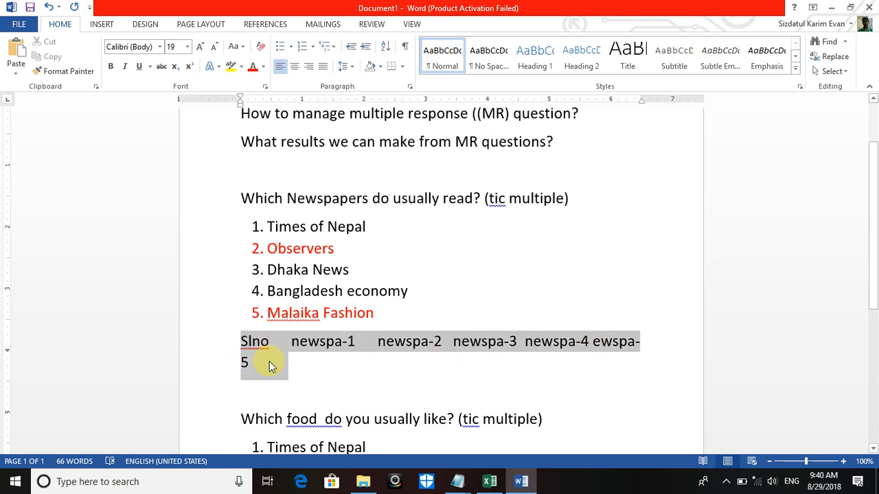
{"action": "key", "text": "ctrl+bracketleft"}
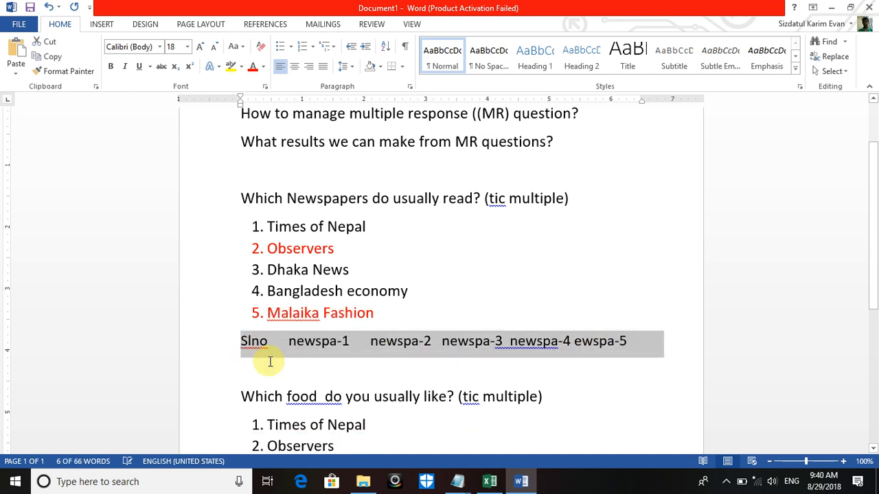
{"action": "left_click", "coordinate": [577, 343]}
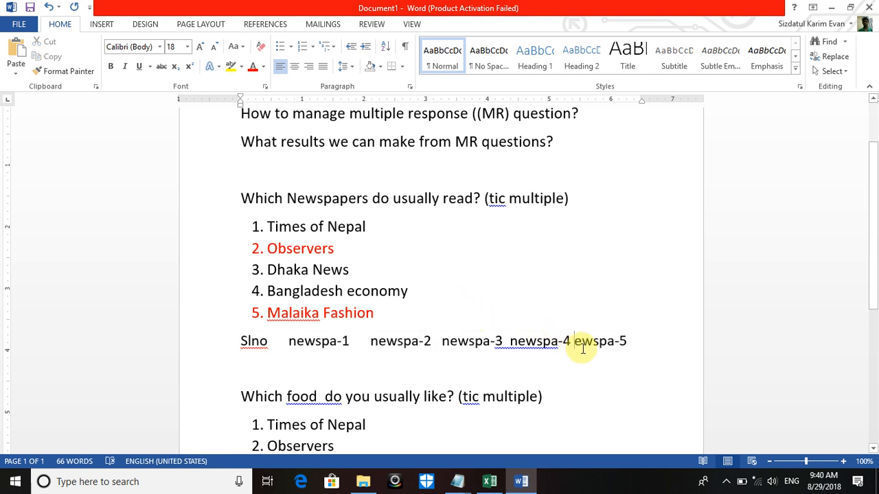
{"action": "type", "text": "n"}
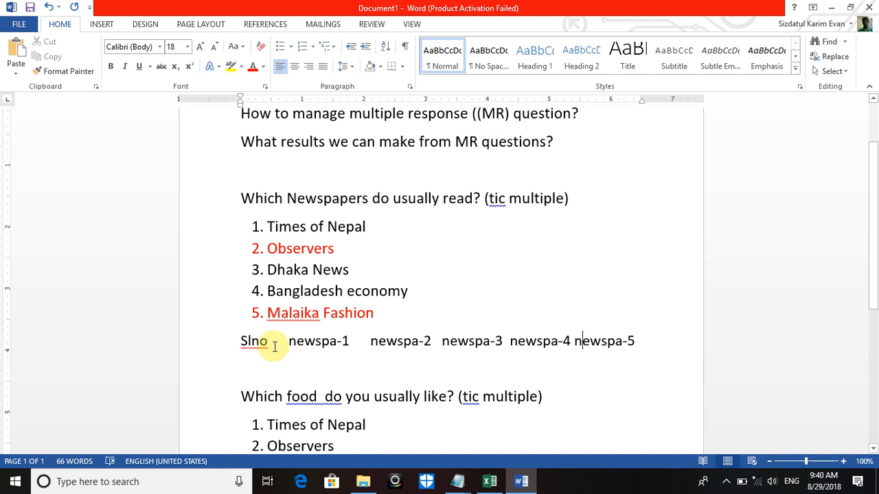
Replace the blank line under the headings with a data row: Slno 1276 and values 0, 1, 0, 0, 1
{"action": "left_click", "coordinate": [251, 360]}
{"action": "key", "text": "BackSpace"}
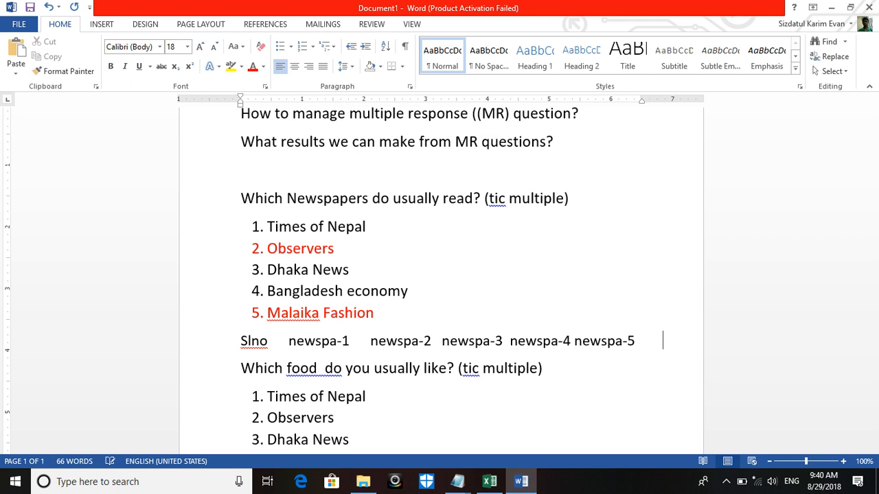
{"action": "key", "text": "Return"}
{"action": "type", "text": "1276"}
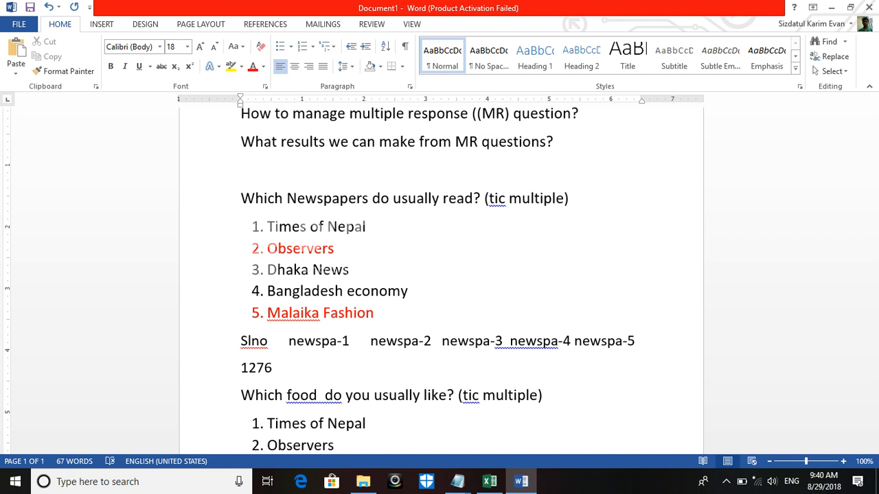
{"action": "type", "text": "0                     1                 0              0               1"}
{"action": "key", "text": "Return"}
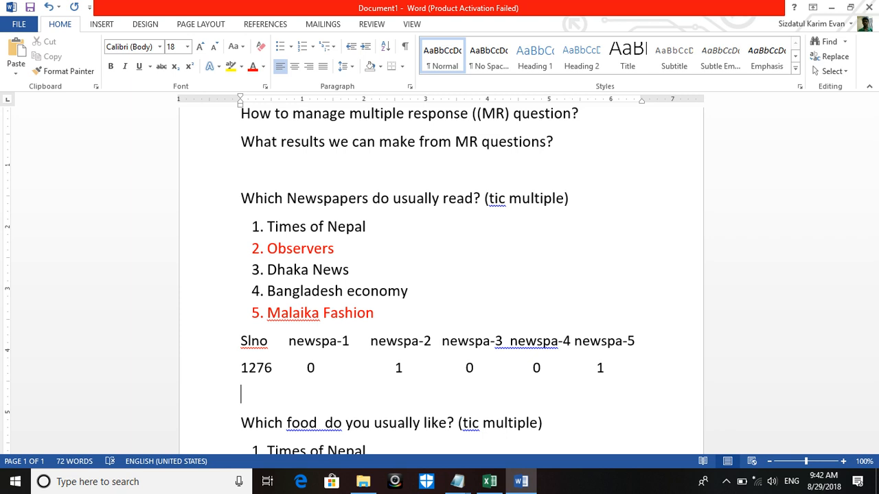
Highlight the newspa heading line and its 1276 data row in red
{"action": "left_click", "coordinate": [377, 314]}
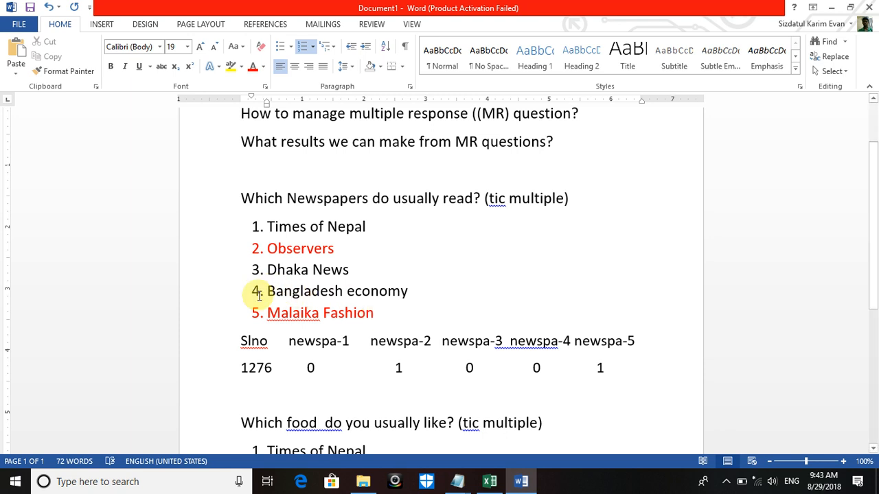
{"action": "left_click", "coordinate": [228, 340]}
{"action": "left_click_drag", "start_coordinate": [313, 368], "coordinate": [333, 359]}
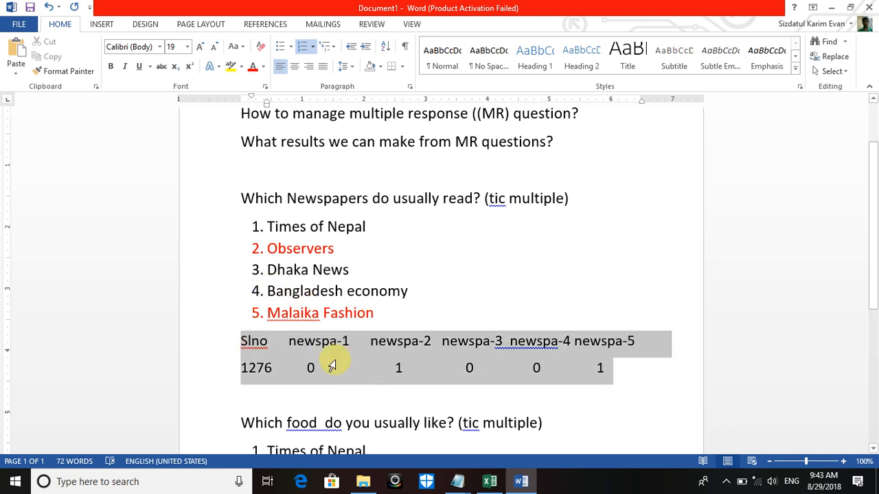
{"action": "left_click", "coordinate": [218, 67]}
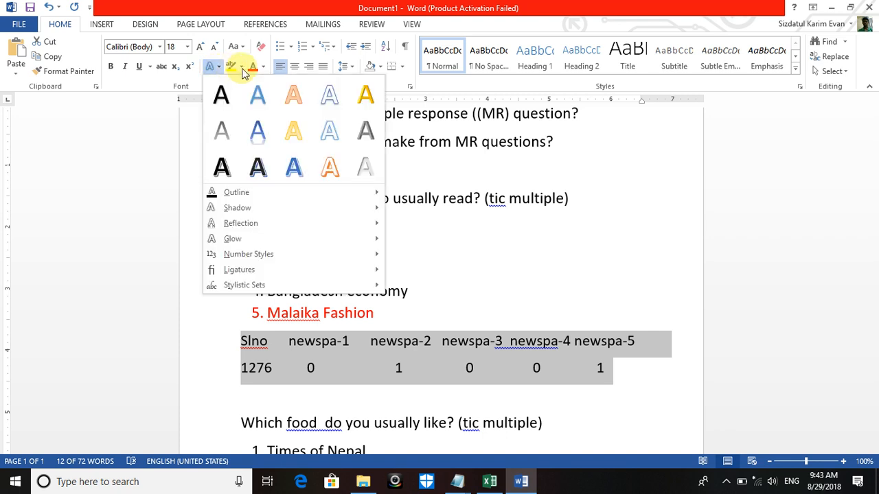
{"action": "left_click", "coordinate": [242, 67]}
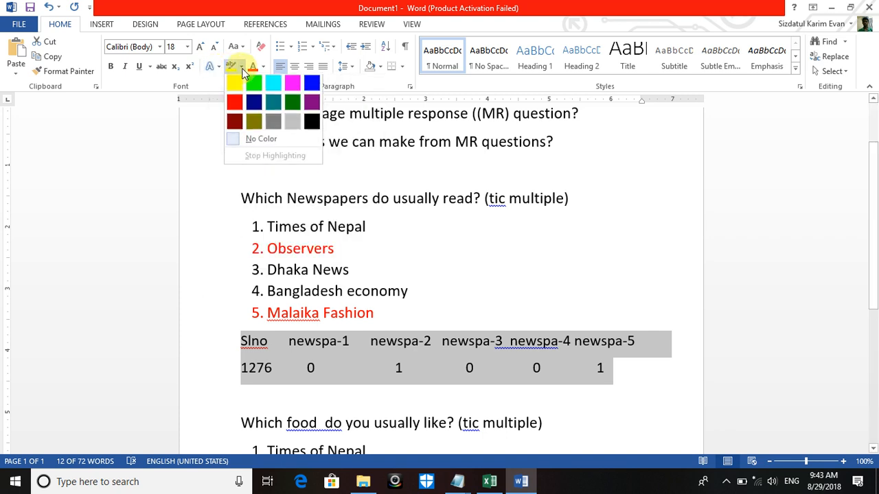
{"action": "left_click", "coordinate": [234, 105]}
{"action": "left_click", "coordinate": [251, 390]}
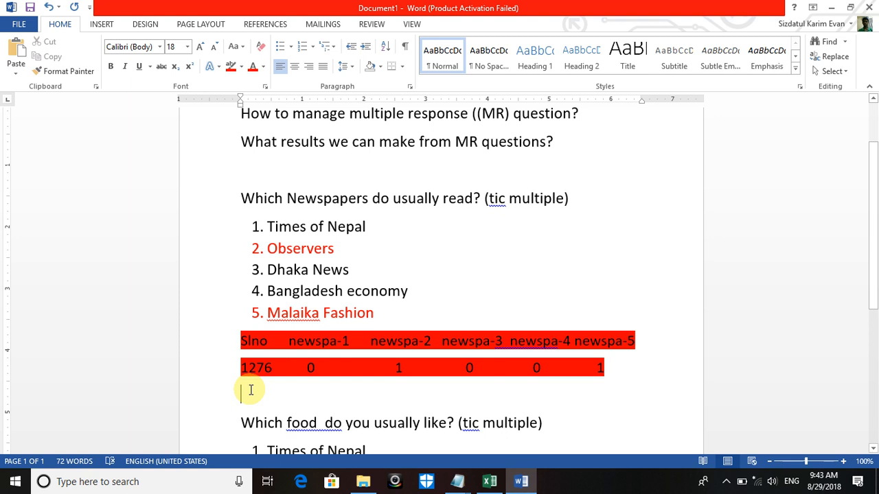
Add blank lines below the highlighted rows and write a second heading line: Slno, nr-1, nr-2, nr-3, nr-4
{"action": "key", "text": "Return"}
{"action": "key", "text": "Return"}
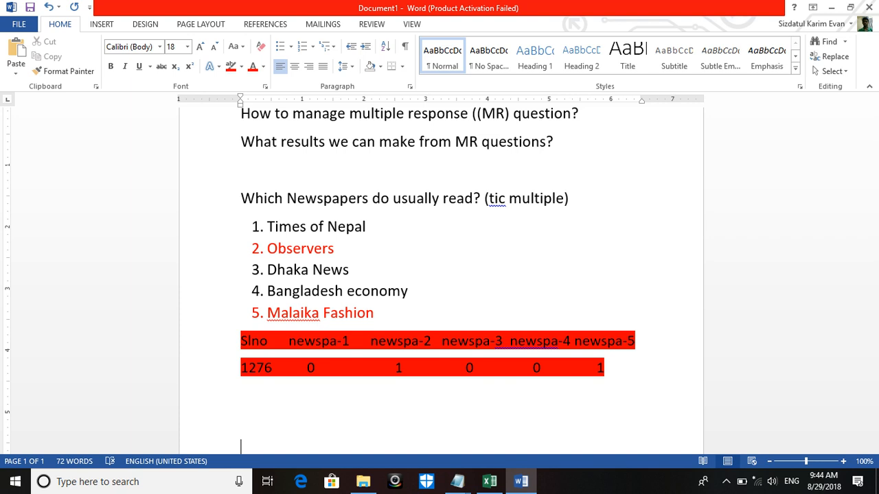
{"action": "left_click", "coordinate": [260, 401]}
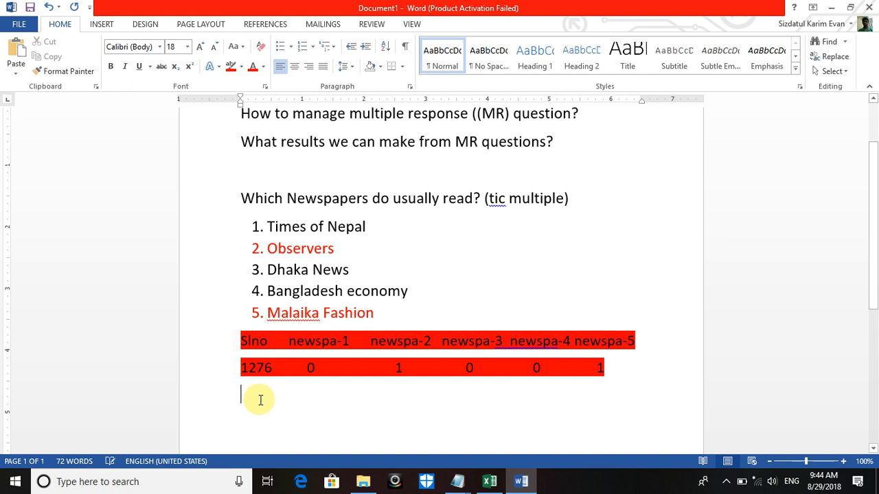
{"action": "key", "text": "Return"}
{"action": "type", "text": "slno   "}
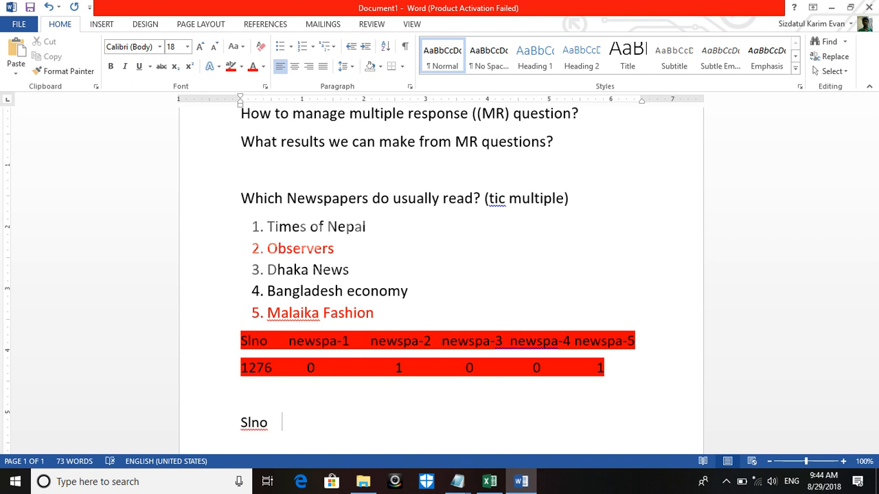
{"action": "type", "text": " nr-1     nr-2 nr-3 "}
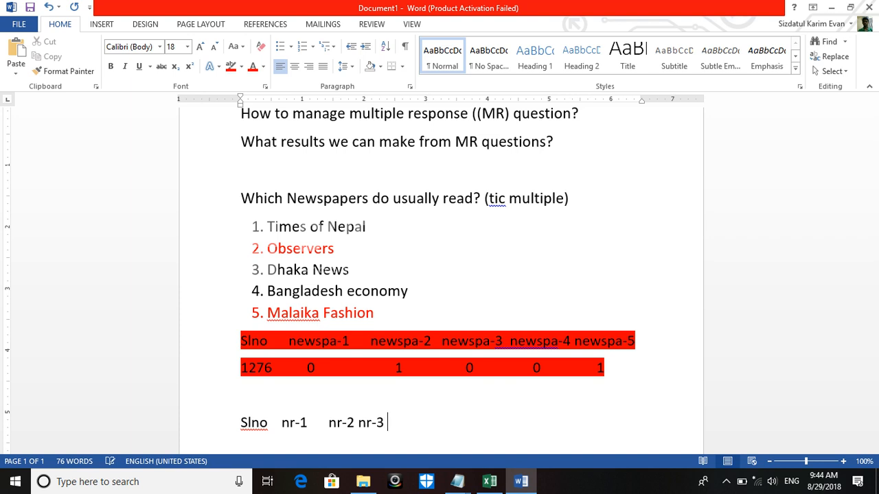
{"action": "type", "text": " nr-4"}
Enter a data row under the nr headings with Slno 1276, values 2 and 5, and dots for nr-3 and nr-4
{"action": "key", "text": "Return"}
{"action": "type", "text": "1276"}
{"action": "type", "text": "2   "}
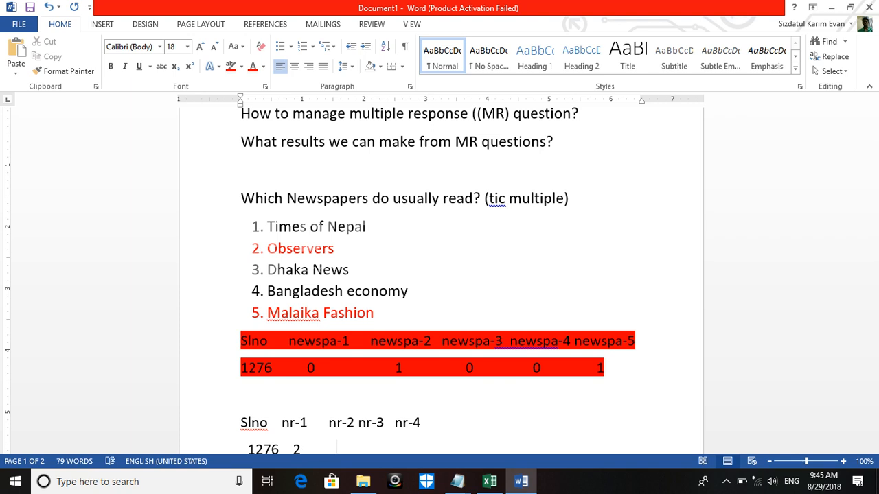
{"action": "type", "text": "      5       .          ."}
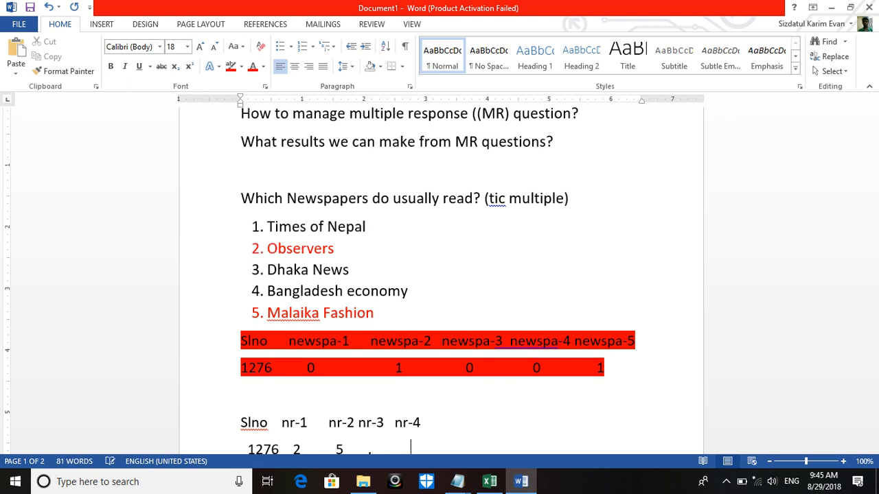
{"action": "key", "text": "Return"}
{"action": "key", "text": "Return"}
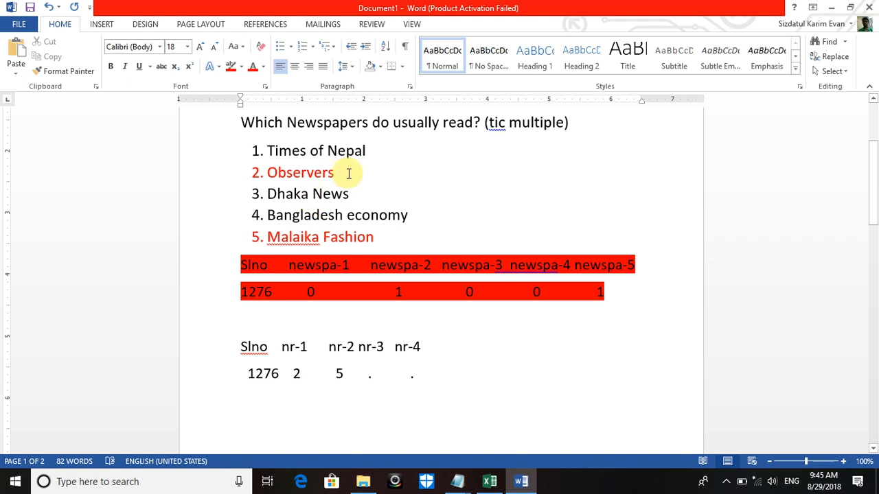
Set the font color of the Observers option to Automatic
{"action": "left_click_drag", "start_coordinate": [337, 173], "coordinate": [268, 171]}
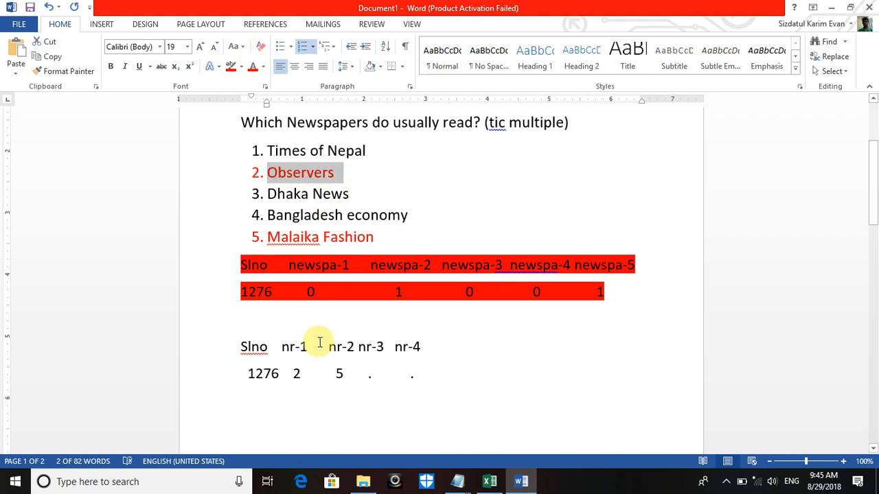
{"action": "left_click", "coordinate": [264, 68]}
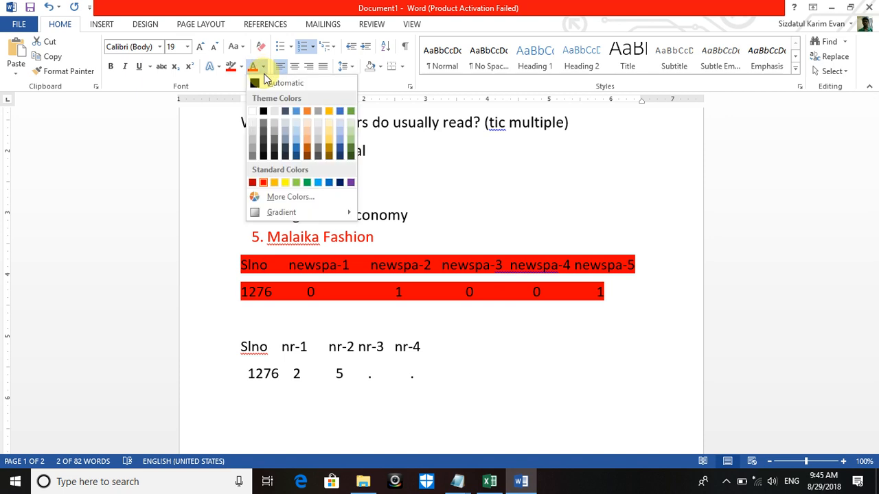
{"action": "left_click", "coordinate": [255, 83]}
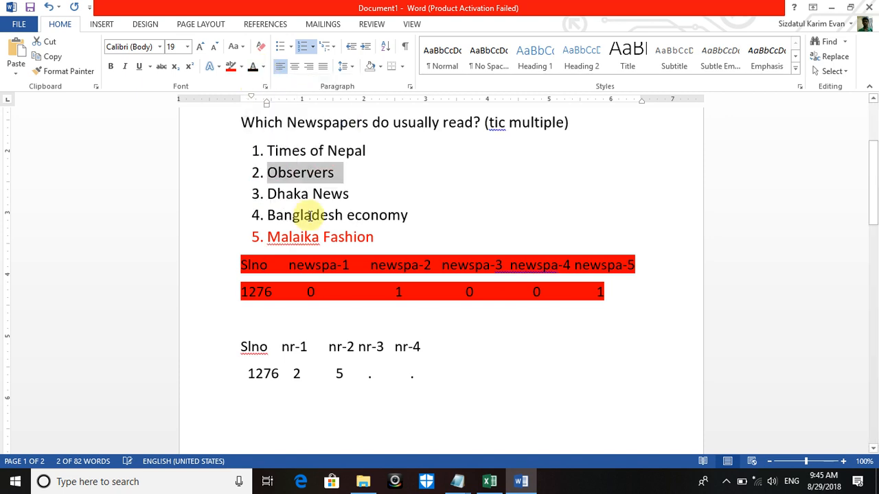
Add a data row below the 1276 row under the nr headings: Slno 1278, value 5 for nr-1, and dots for the rest
{"action": "left_click", "coordinate": [248, 397]}
{"action": "type", "text": "1278"}
{"action": "key", "text": "Left"}
{"action": "key", "text": "Left"}
{"action": "key", "text": "Left"}
{"action": "key", "text": "Left"}
{"action": "key", "text": "BackSpace"}
{"action": "key", "text": "BackSpace"}
{"action": "key", "text": "BackSpace"}
{"action": "left_click", "coordinate": [295, 401]}
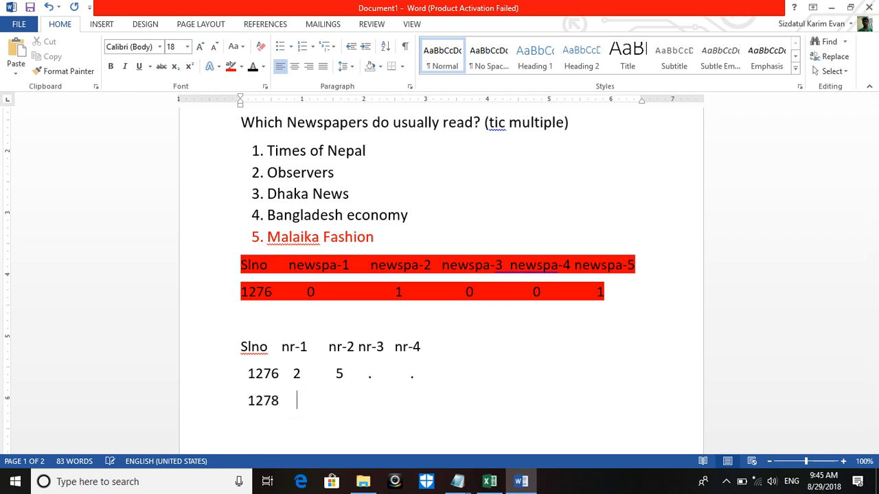
{"action": "type", "text": "5"}
{"action": "type", "text": ".        .          ."}
{"action": "key", "text": "Return"}
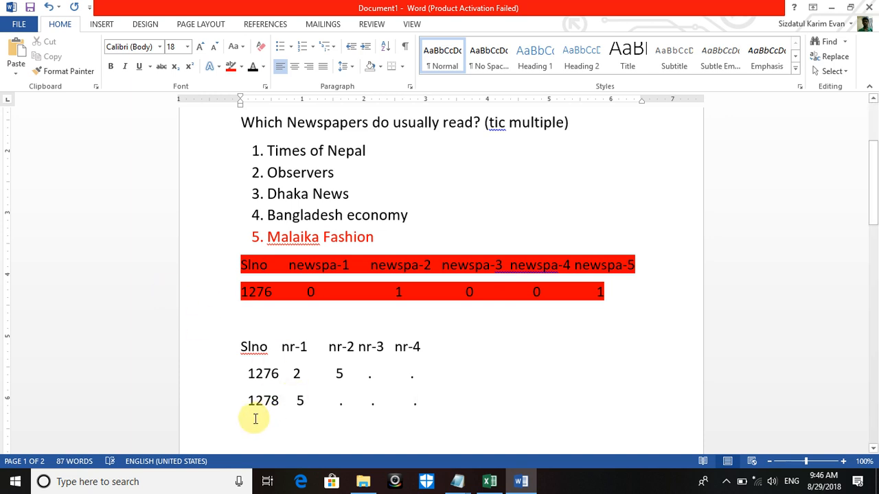
Color all five newspaper options, from Times of Nepal to Malaika Fashion, in red text
{"action": "left_click_drag", "start_coordinate": [409, 216], "coordinate": [245, 220]}
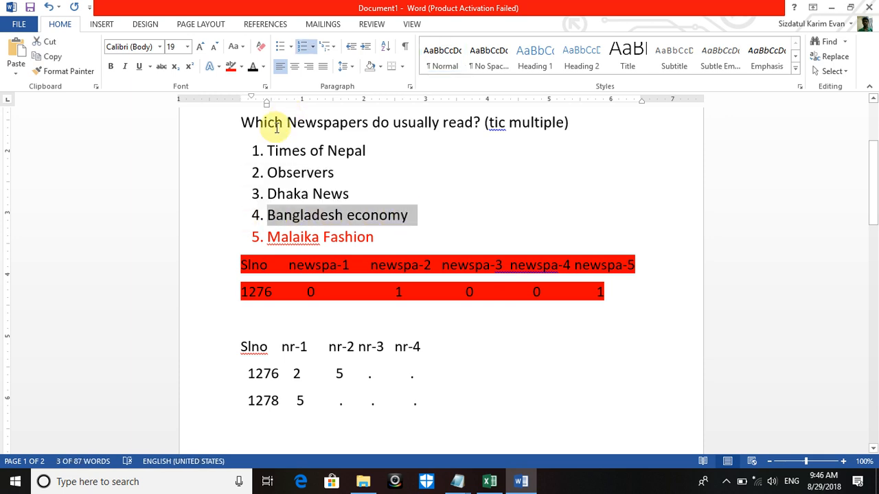
{"action": "left_click_drag", "start_coordinate": [269, 150], "coordinate": [394, 238]}
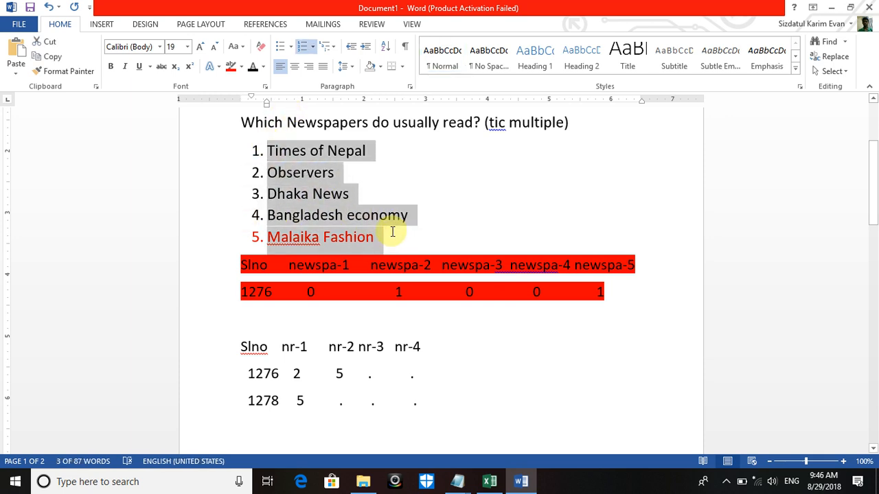
{"action": "left_click", "coordinate": [263, 67]}
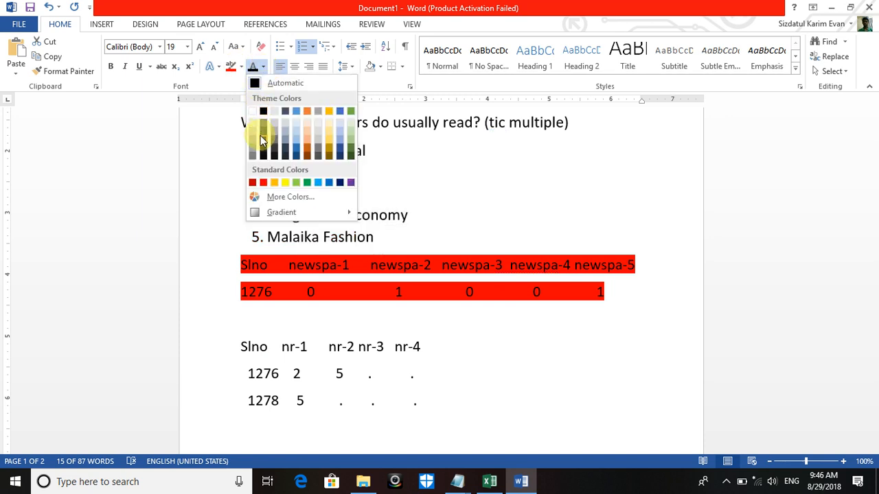
{"action": "left_click", "coordinate": [262, 183]}
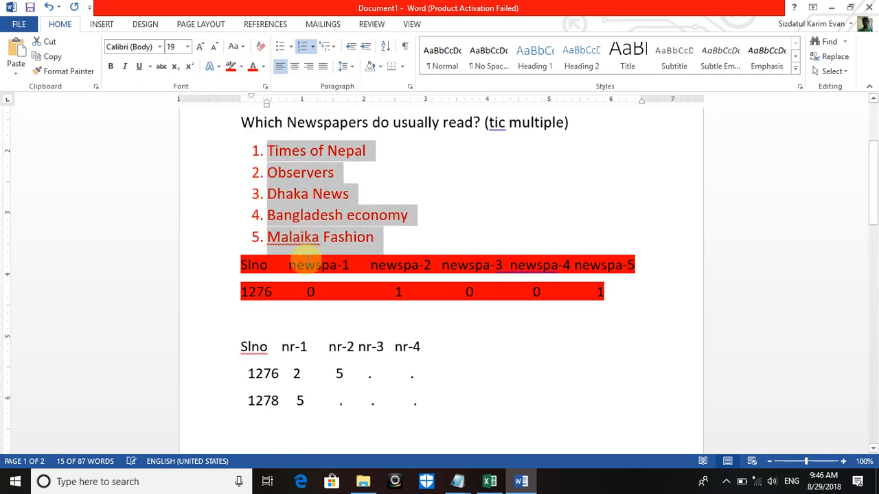
Add a third data row under the nr headings: Slno 1234 with values 1, 2, 3 and 4
{"action": "left_click", "coordinate": [339, 406]}
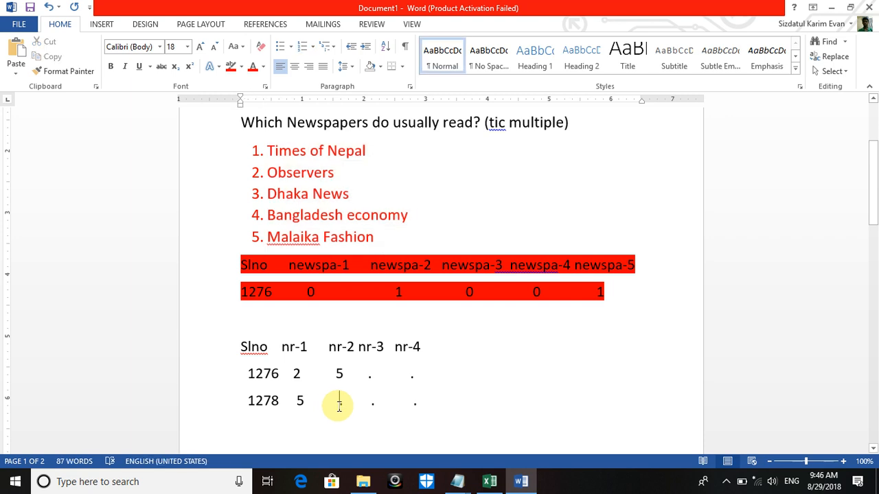
{"action": "left_click", "coordinate": [431, 405]}
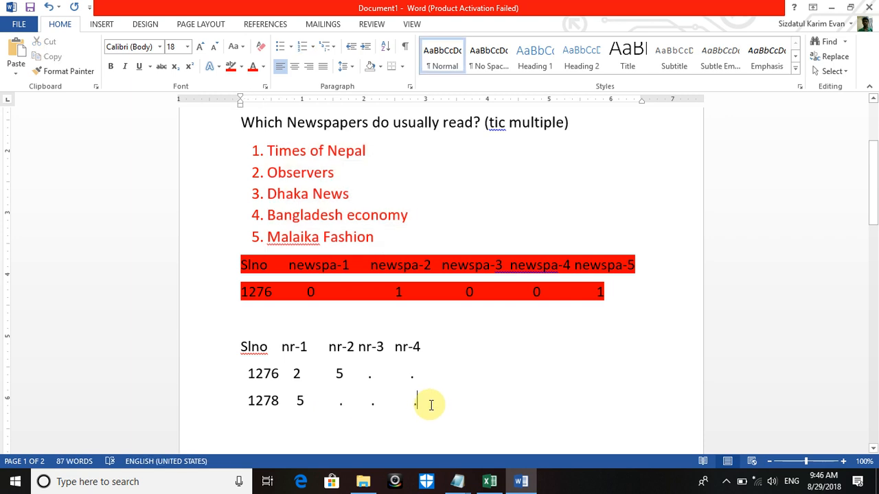
{"action": "key", "text": "Return"}
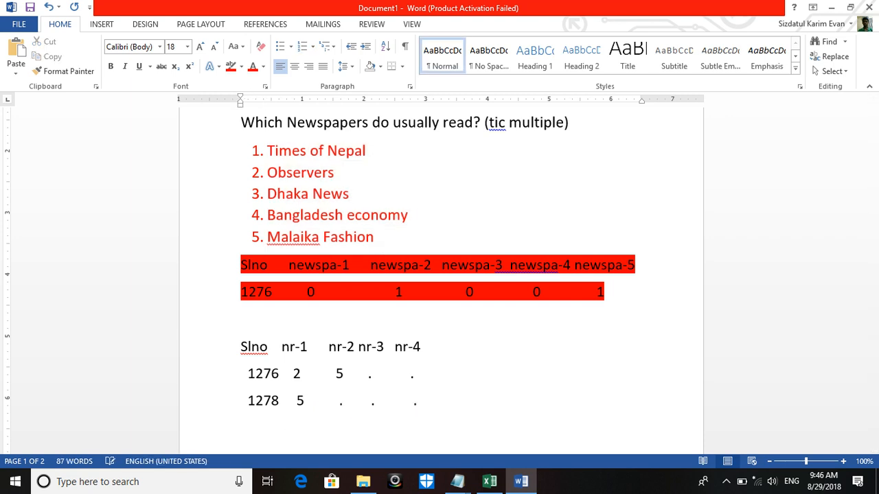
{"action": "type", "text": "1234     1         2     3          4"}
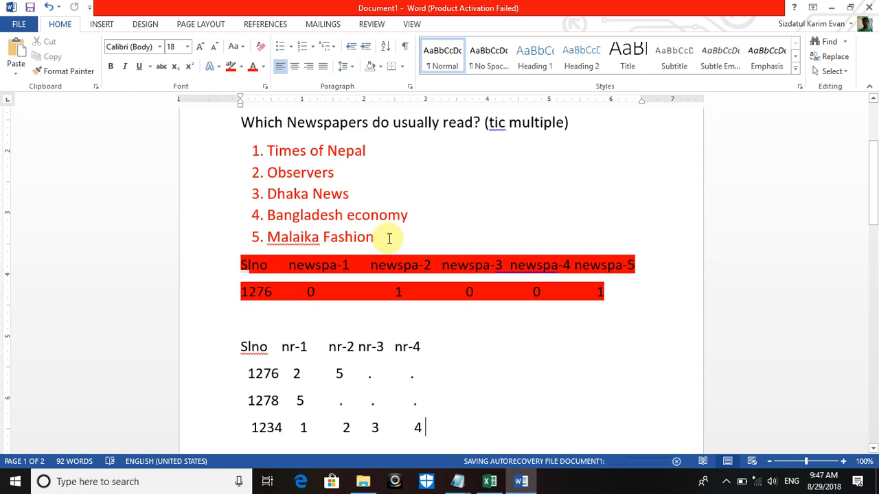
Set the font color of the Malaika Fashion option to Automatic
{"action": "left_click_drag", "start_coordinate": [387, 238], "coordinate": [273, 226]}
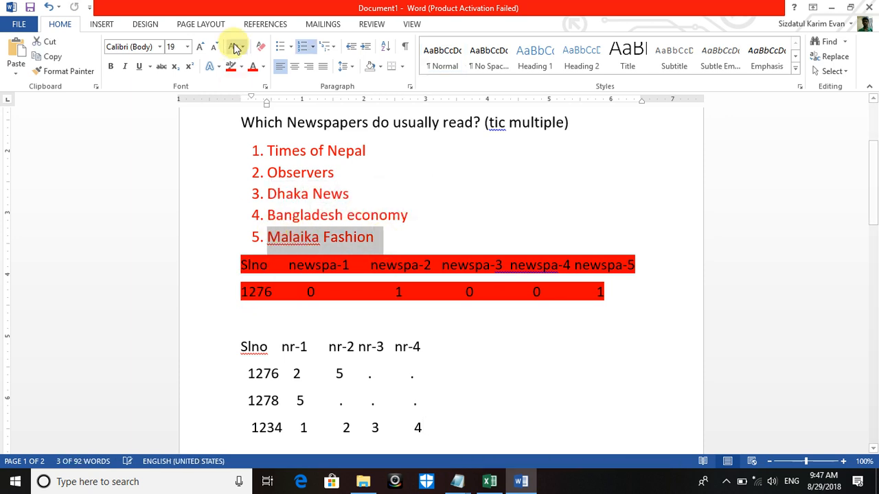
{"action": "left_click", "coordinate": [253, 67]}
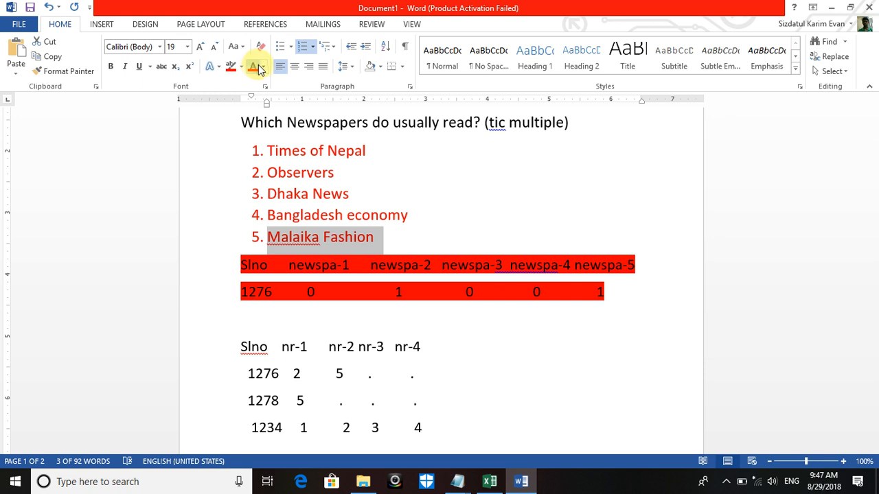
{"action": "left_click", "coordinate": [262, 66]}
{"action": "left_click", "coordinate": [254, 83]}
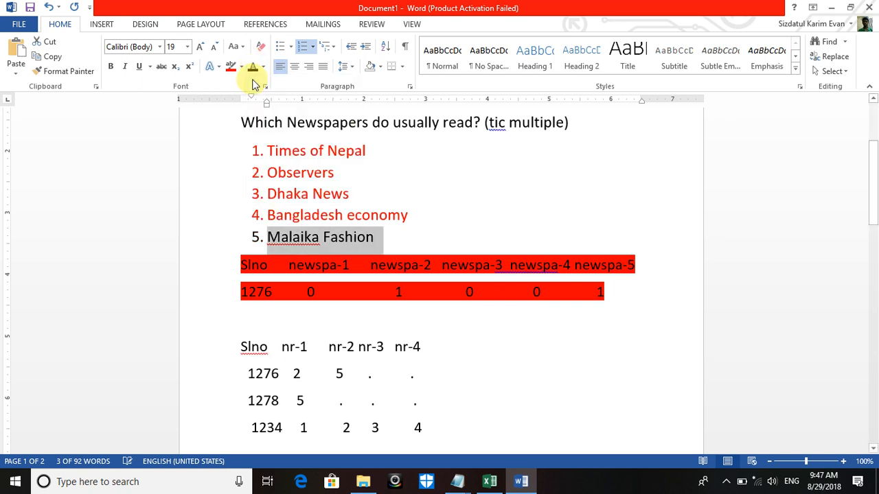
Append another 4 to the nr-4 value in the 1234 row, making it 44
{"action": "left_click", "coordinate": [259, 217]}
{"action": "left_click", "coordinate": [269, 217]}
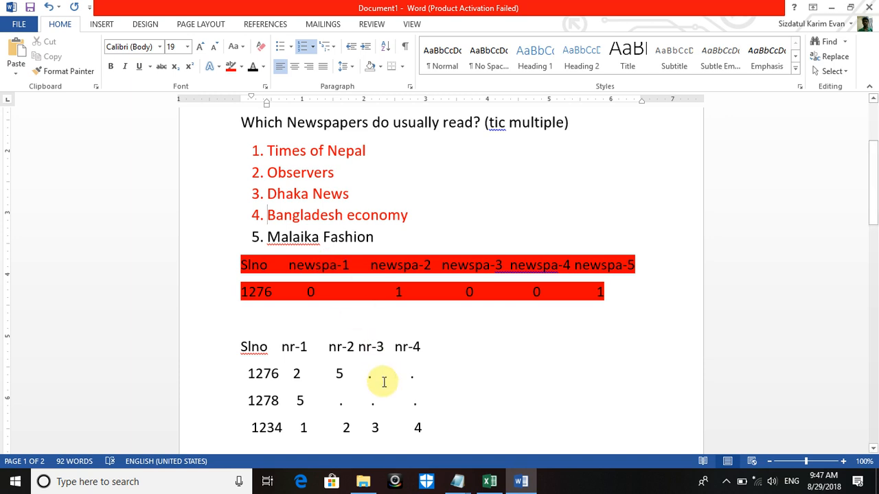
{"action": "left_click", "coordinate": [419, 427]}
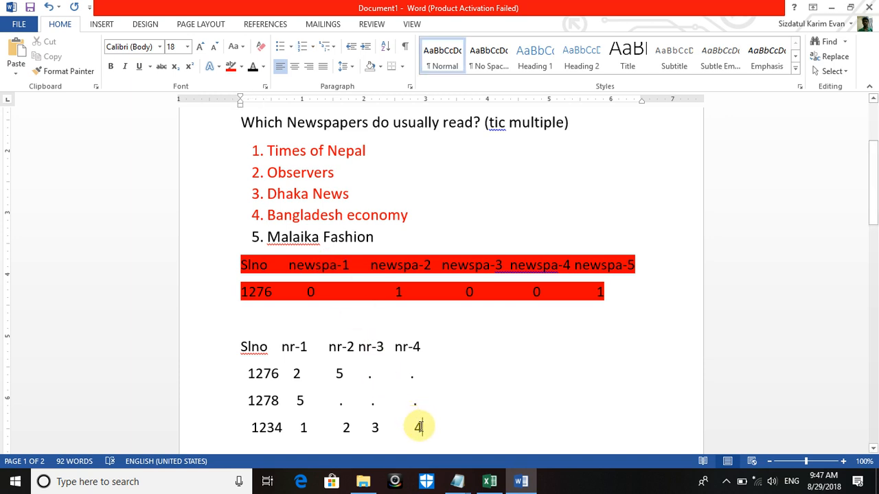
{"action": "type", "text": "4"}
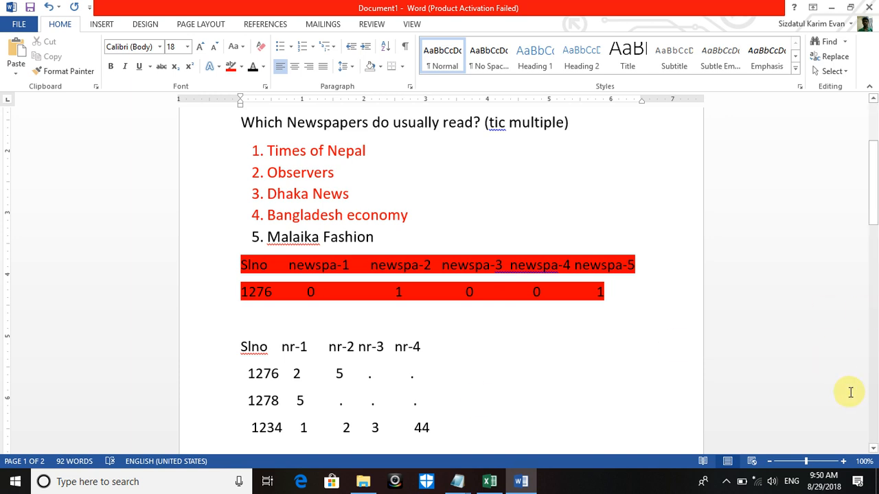
{"action": "left_click_drag", "start_coordinate": [872, 205], "coordinate": [876, 158]}
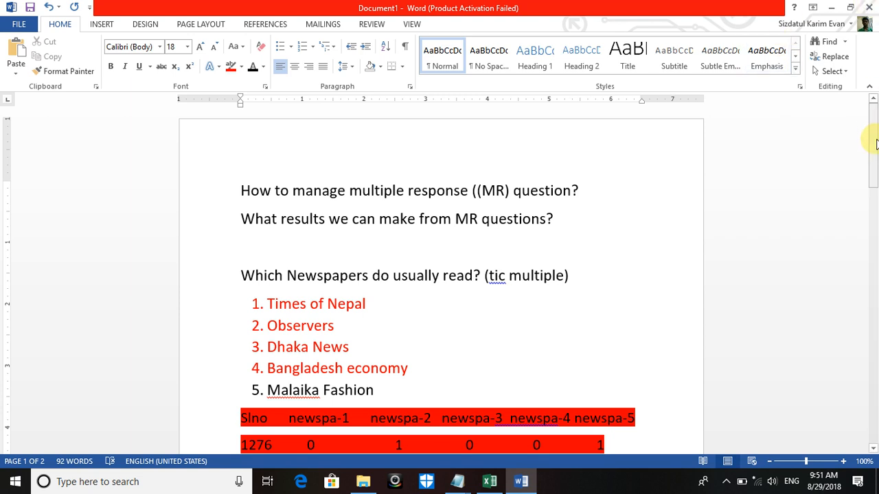
{"action": "left_click_drag", "start_coordinate": [876, 134], "coordinate": [876, 199]}
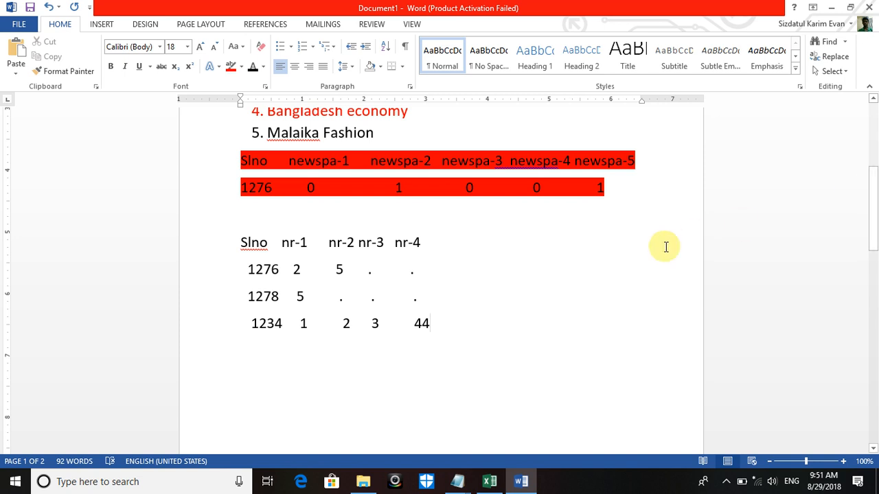
Launch IBM SPSS Statistics 22 and dismiss its startup dialog to work in the empty dataset
{"action": "left_click", "coordinate": [120, 482]}
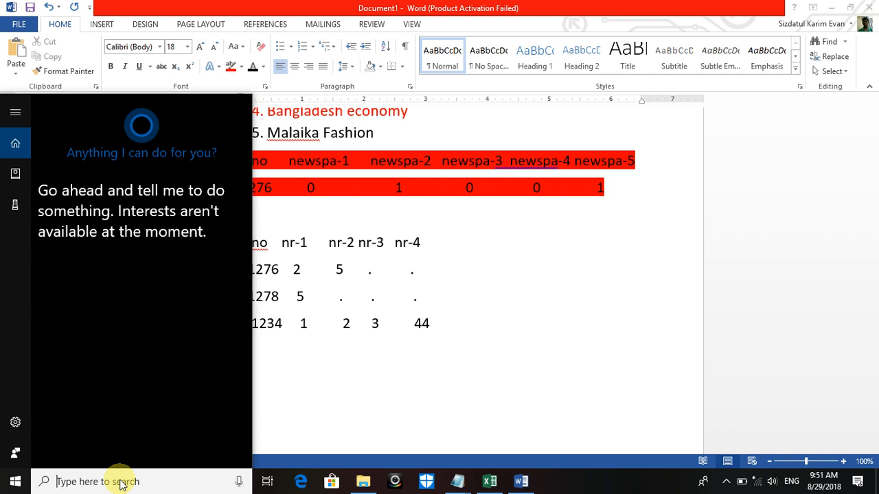
{"action": "type", "text": "sp"}
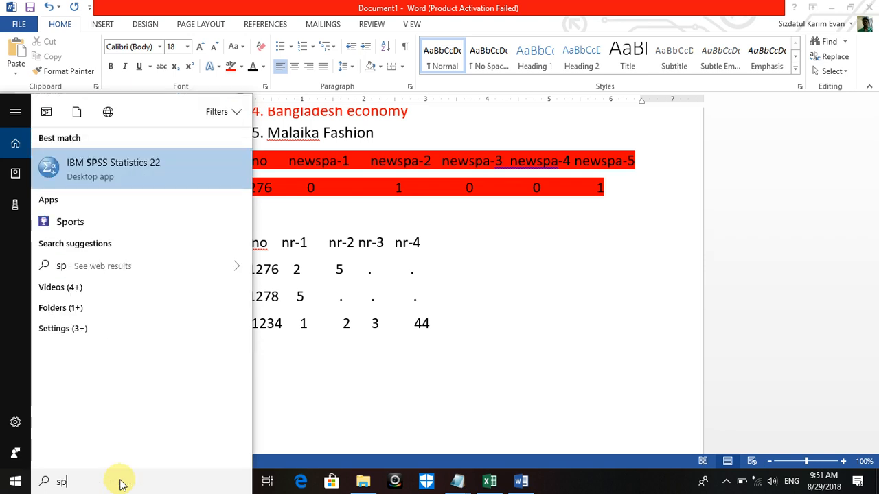
{"action": "left_click", "coordinate": [112, 177]}
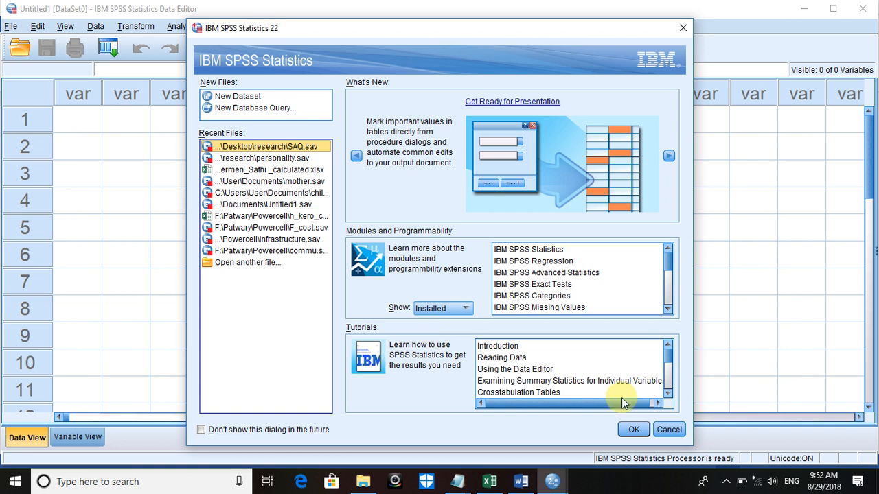
{"action": "left_click", "coordinate": [669, 430]}
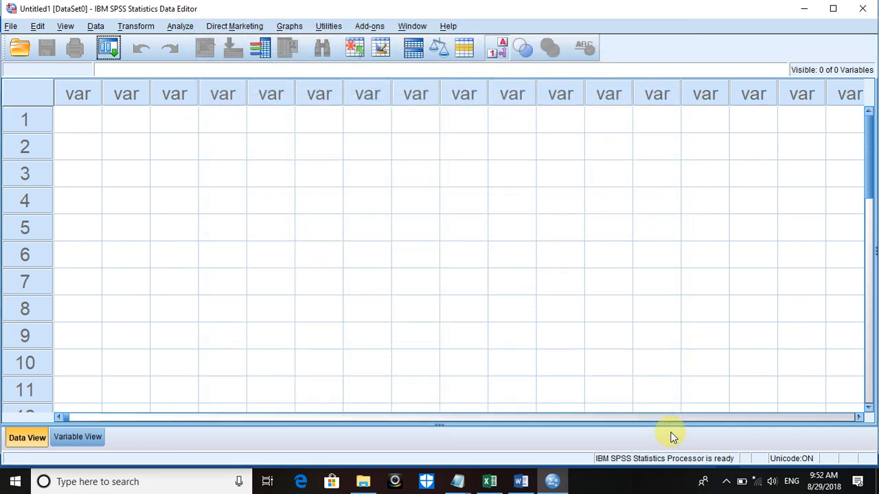
Define the first variable of the empty dataset with the name slno
{"action": "left_click", "coordinate": [63, 442]}
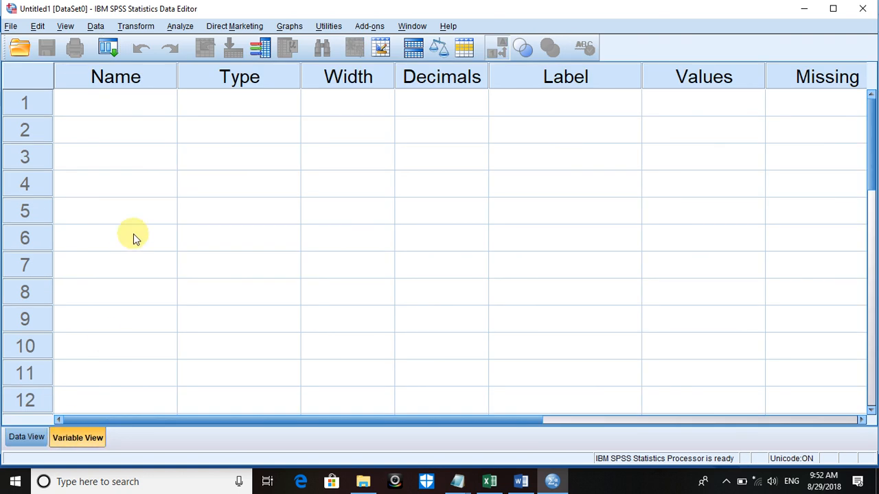
{"action": "left_click", "coordinate": [117, 103]}
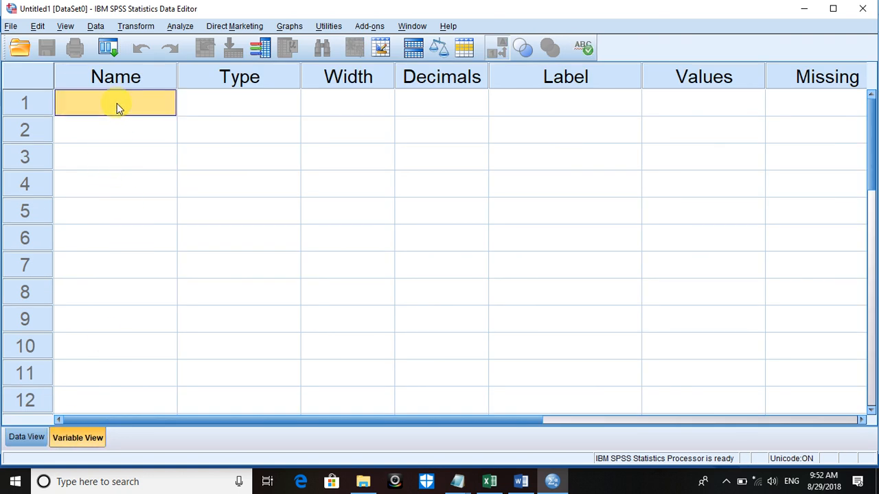
{"action": "type", "text": "slno"}
{"action": "key", "text": "Return"}
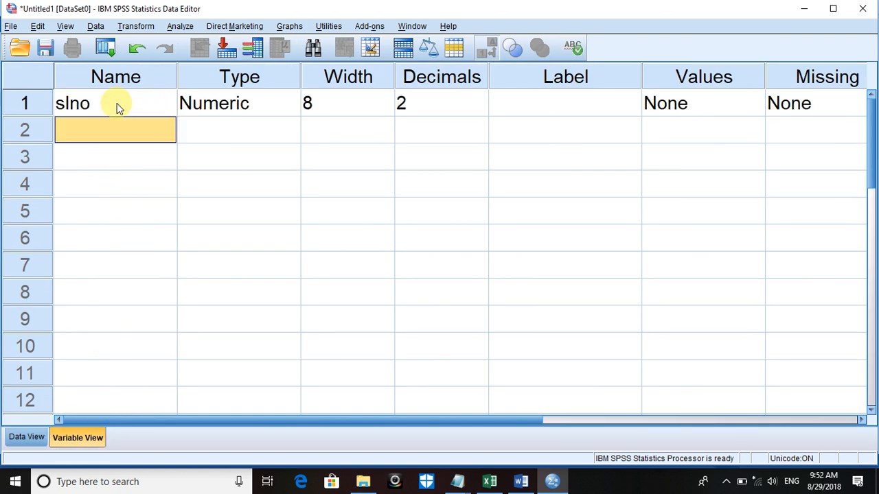
Try to add a second variable with a hyphenated name ending in -1
{"action": "type", "text": "n"}
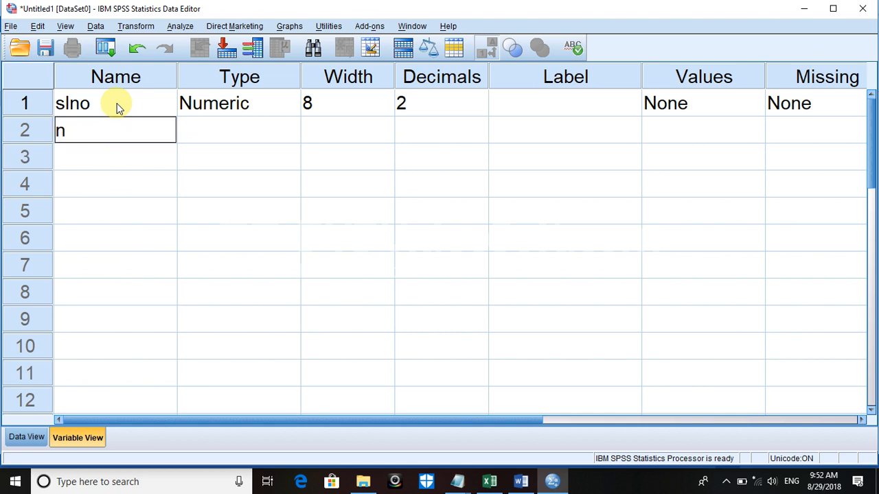
{"action": "type", "text": "-1"}
{"action": "key", "text": "Return"}
{"action": "key", "text": "Return"}
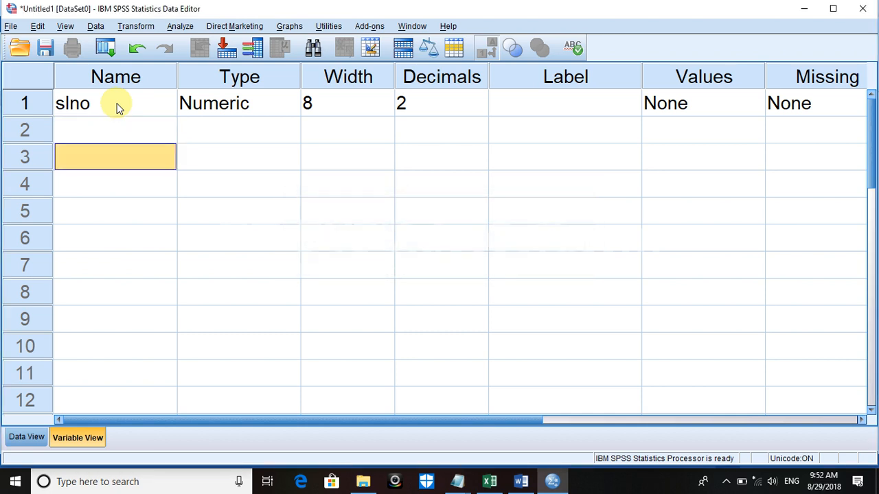
Define three more variables below slno, named ns1, ns2 and ns3
{"action": "left_click", "coordinate": [95, 129]}
{"action": "type", "text": "n"}
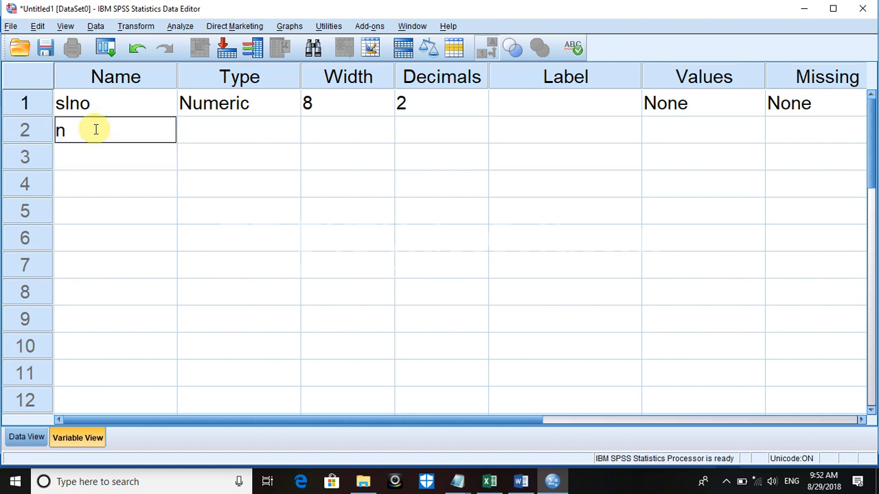
{"action": "type", "text": "s1"}
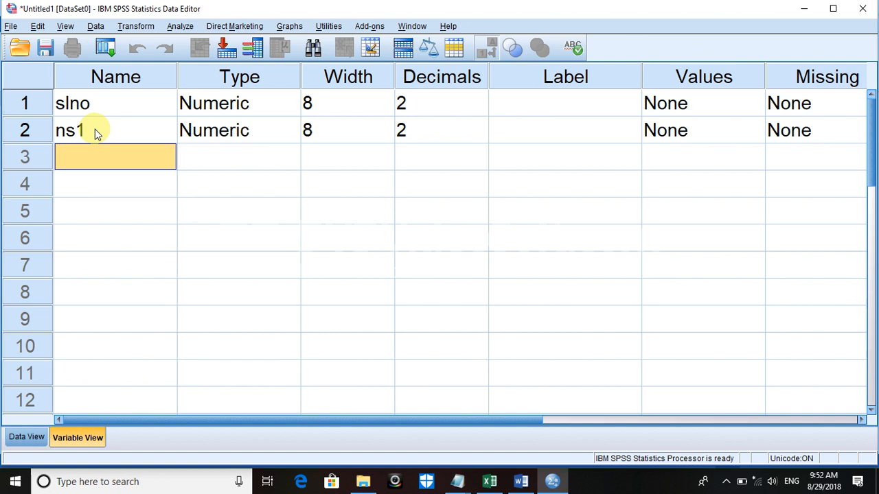
{"action": "type", "text": "ns2"}
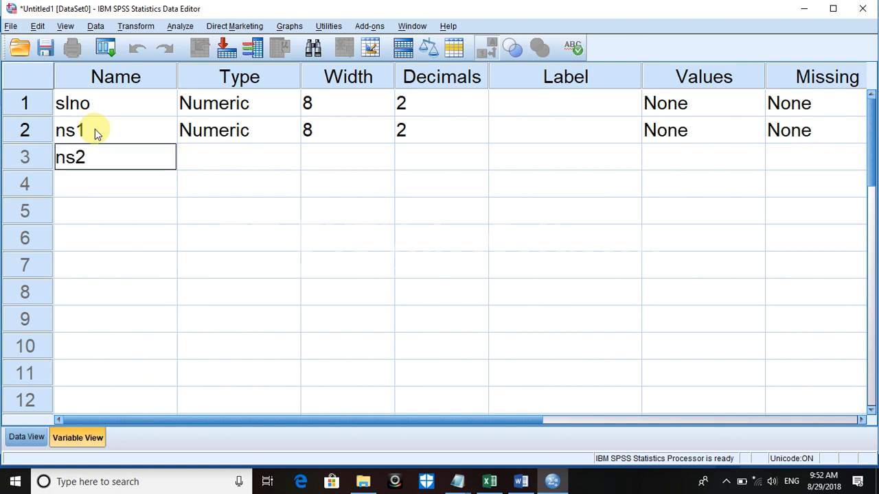
{"action": "key", "text": "Return"}
{"action": "type", "text": "n"}
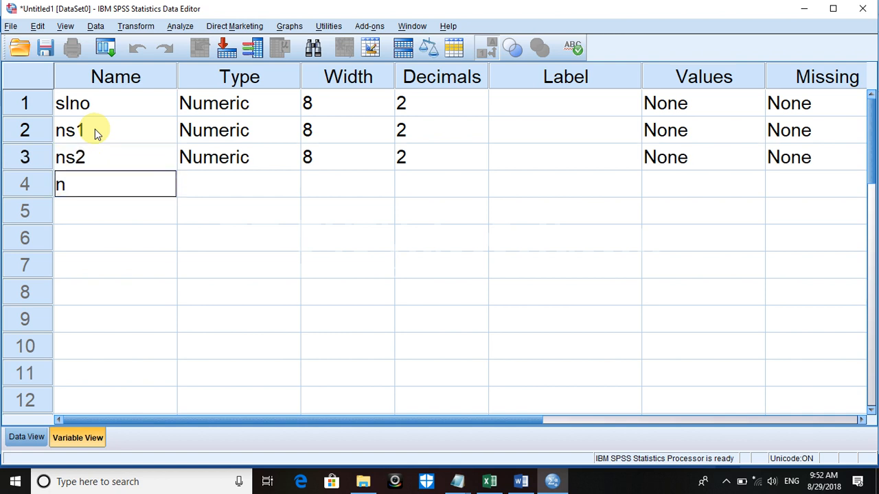
{"action": "type", "text": "s3"}
{"action": "key", "text": "Return"}
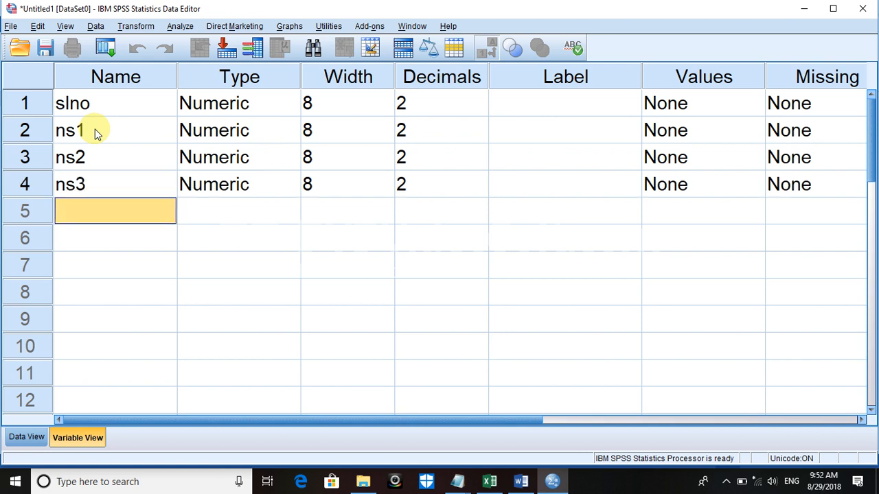
Add a fifth variable named ns4, and set the decimals of ns4 and ns3 to 0
{"action": "type", "text": "ns4"}
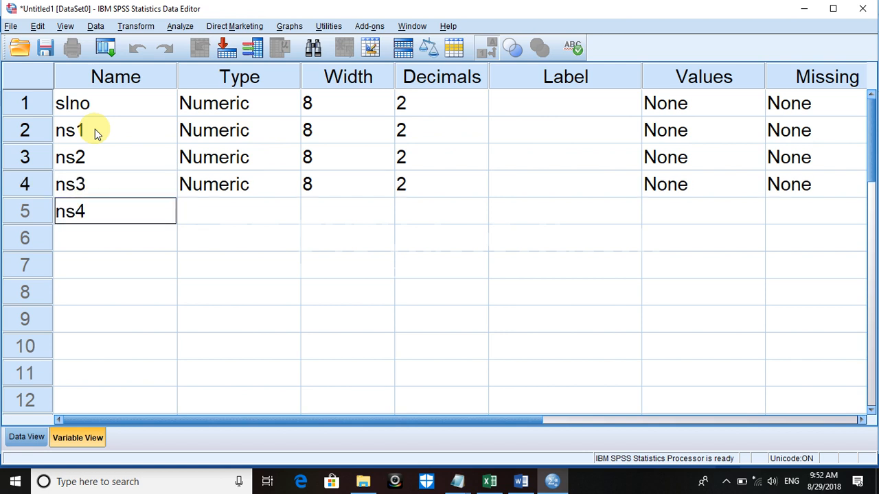
{"action": "key", "text": "Return"}
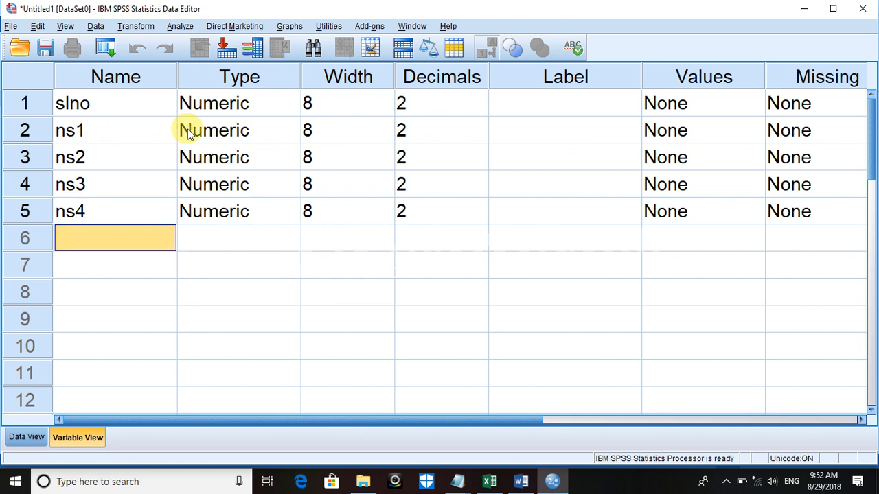
{"action": "left_click", "coordinate": [407, 212]}
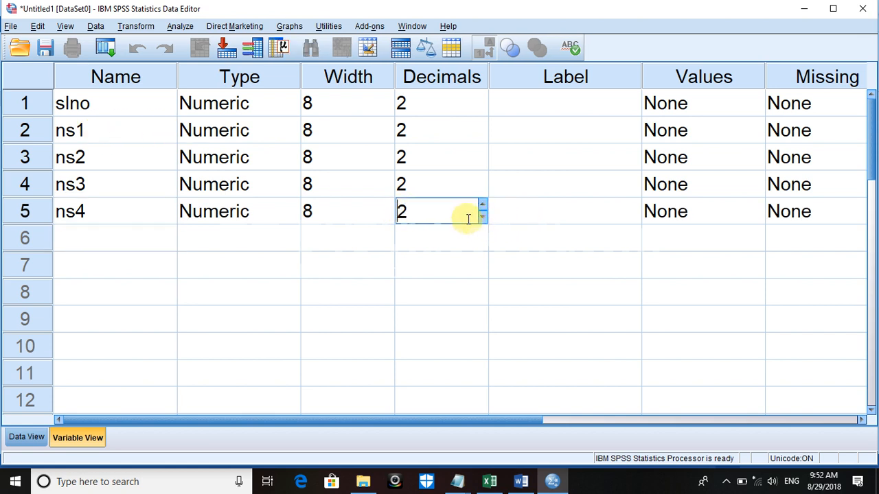
{"action": "type", "text": "0"}
{"action": "key", "text": "Delete"}
{"action": "left_click", "coordinate": [418, 196]}
{"action": "type", "text": "0"}
{"action": "key", "text": "Delete"}
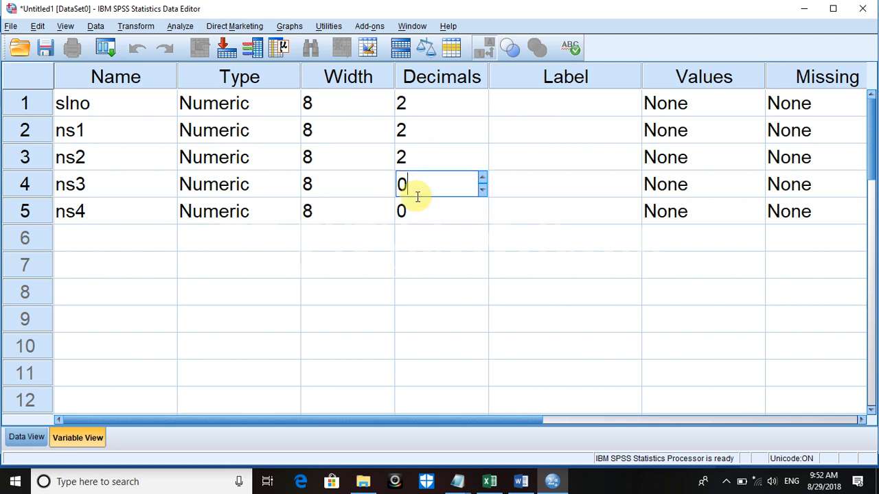
Set the decimals of the variables ns2, ns1 and slno to 0
{"action": "key", "text": "Up"}
{"action": "type", "text": "0"}
{"action": "key", "text": "Up"}
{"action": "type", "text": "0"}
{"action": "key", "text": "Delete"}
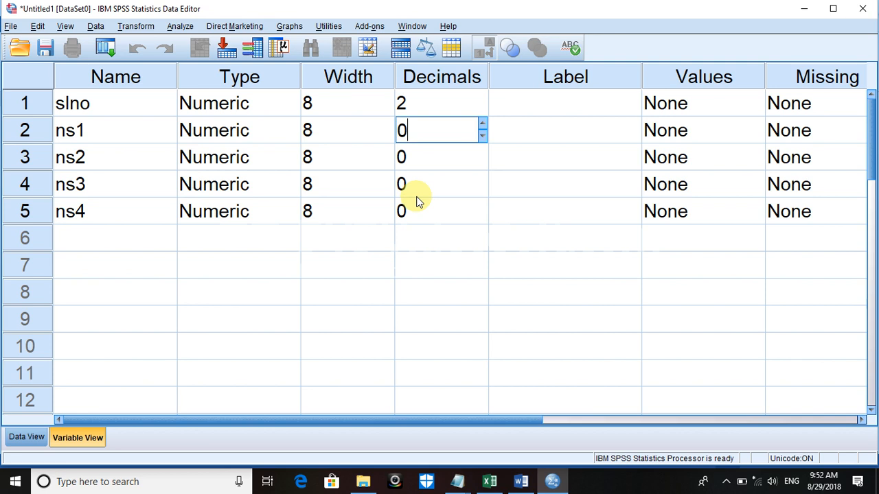
{"action": "key", "text": "Down"}
{"action": "key", "text": "Up"}
{"action": "key", "text": "Up"}
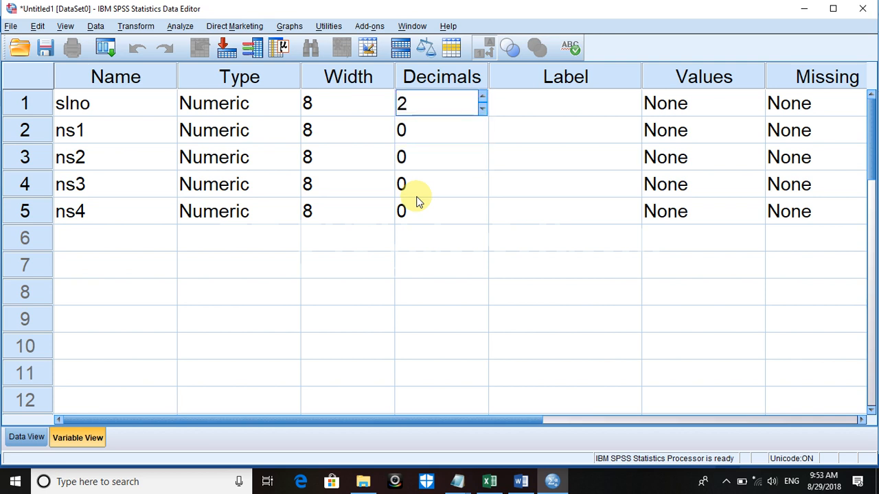
{"action": "type", "text": "0"}
{"action": "key", "text": "Down"}
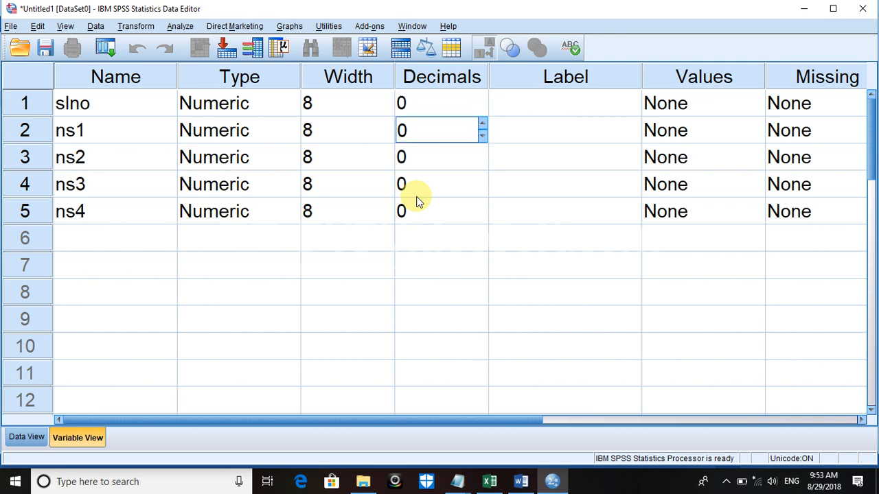
Enter 1234 and 1235 as the slno values of the first two cases in the data grid
{"action": "left_click", "coordinate": [25, 437]}
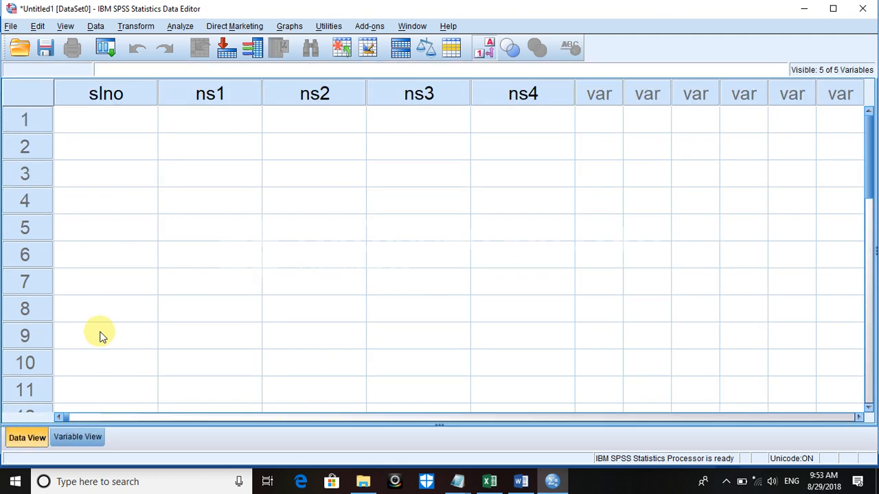
{"action": "left_click", "coordinate": [96, 124]}
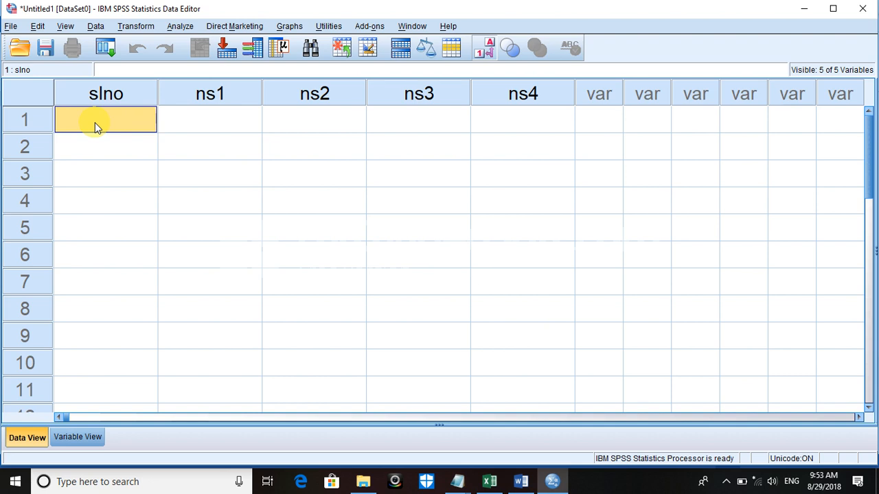
{"action": "type", "text": "1234"}
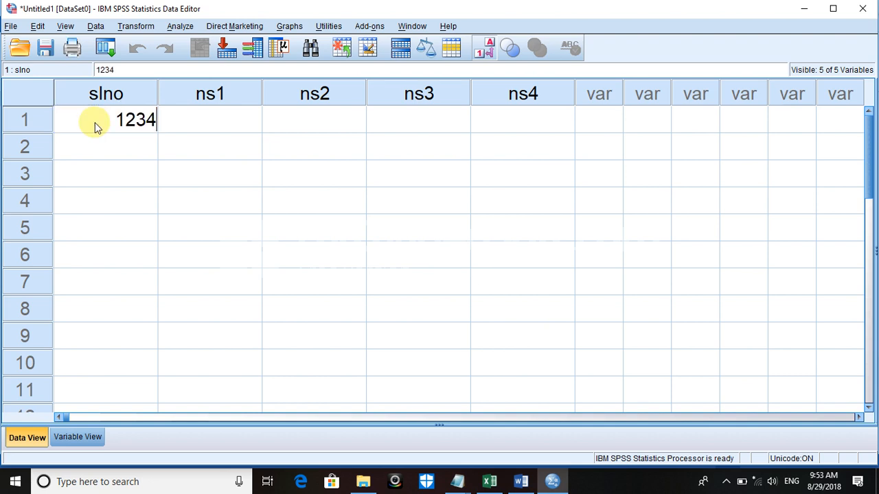
{"action": "key", "text": "Return"}
{"action": "type", "text": "1234"}
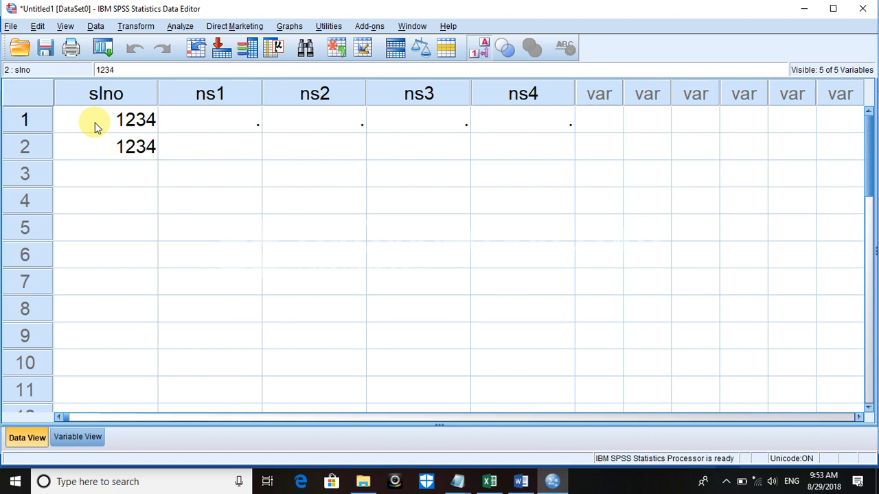
{"action": "key", "text": "BackSpace"}
{"action": "type", "text": "5"}
{"action": "key", "text": "Return"}
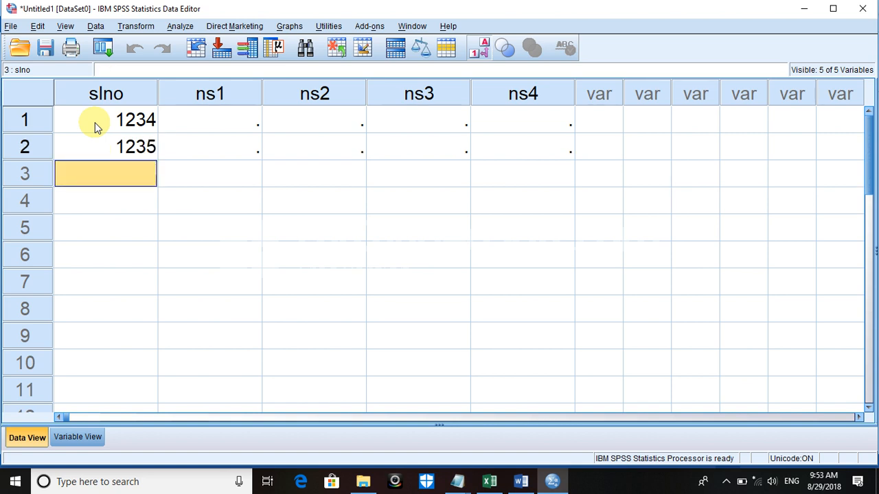
Enter 1346, 1567 and 1234 as the slno values of cases 3 to 5
{"action": "type", "text": "1346"}
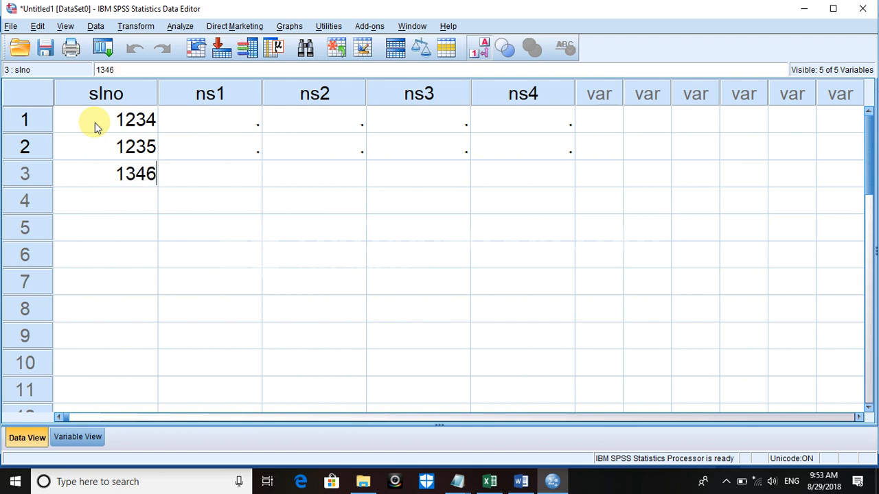
{"action": "key", "text": "Return"}
{"action": "type", "text": "1567"}
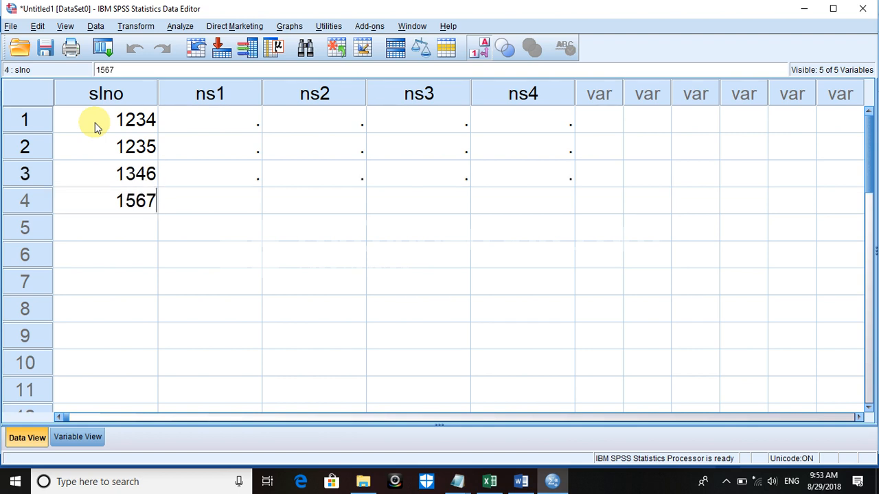
{"action": "key", "text": "Return"}
{"action": "type", "text": "1234"}
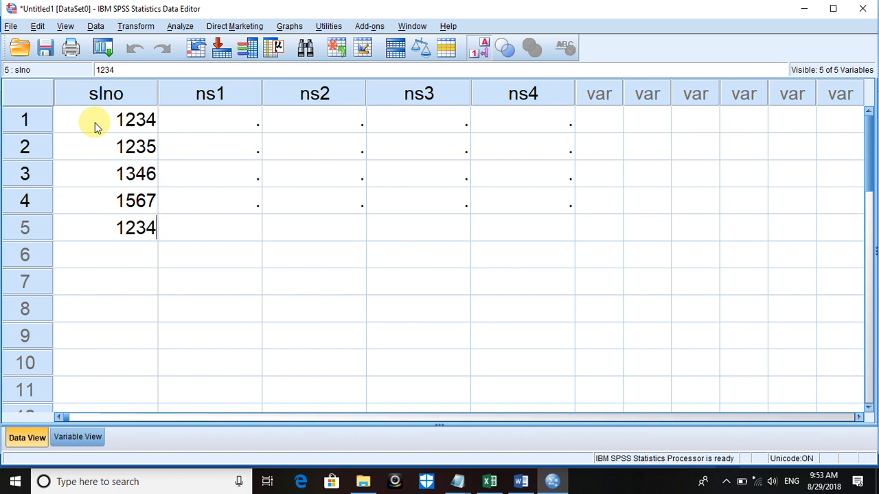
{"action": "key", "text": "Return"}
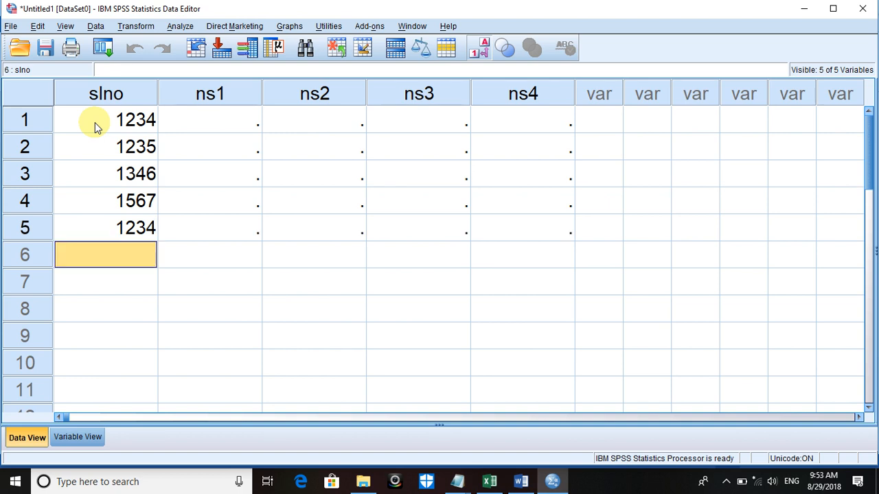
Change the slno of case 5 to 1287 and enter 1289 for case 6
{"action": "type", "text": "1"}
{"action": "key", "text": "Up"}
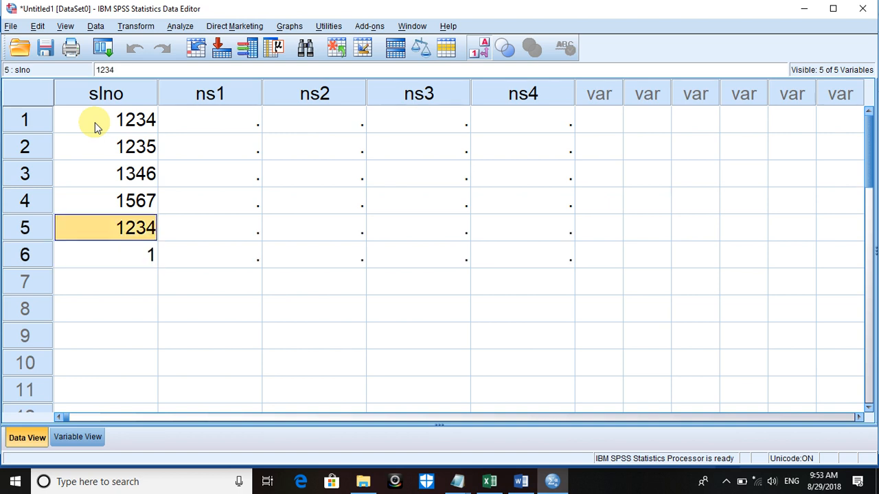
{"action": "type", "text": "1287"}
{"action": "key", "text": "Return"}
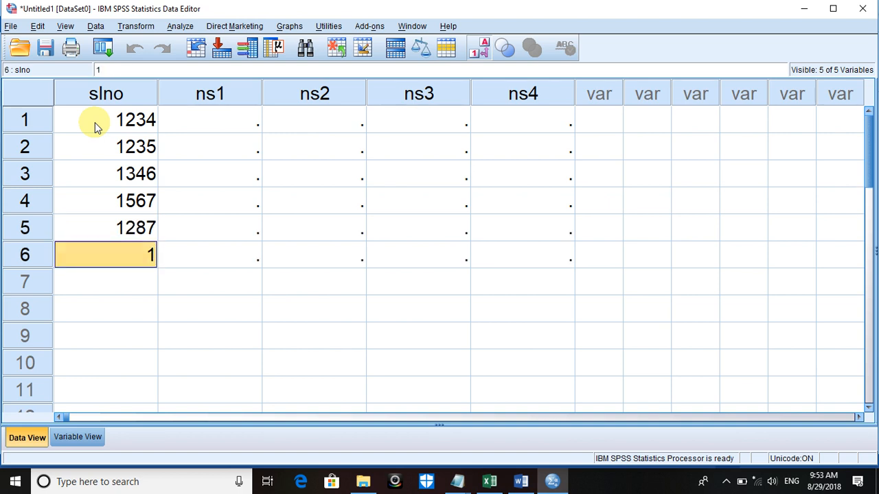
{"action": "type", "text": "1289"}
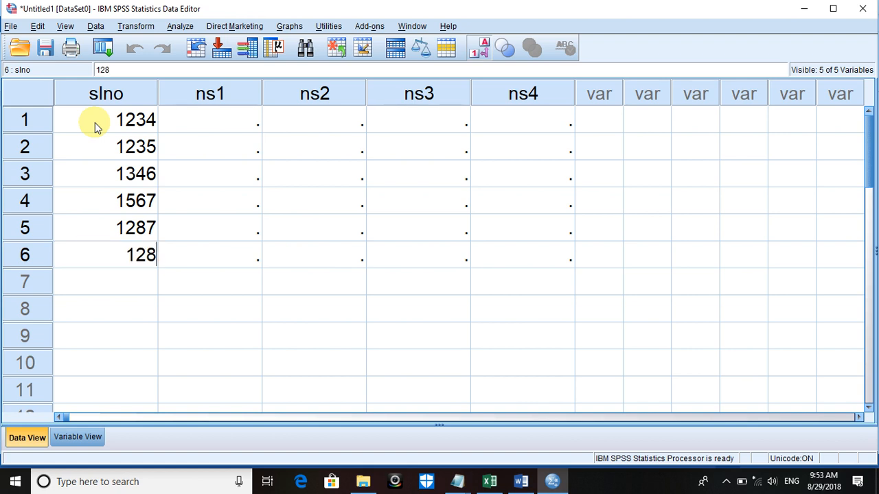
{"action": "key", "text": "Return"}
Enter 1267, 1556 and 1286 as the slno values of cases 7 to 9
{"action": "type", "text": "1267"}
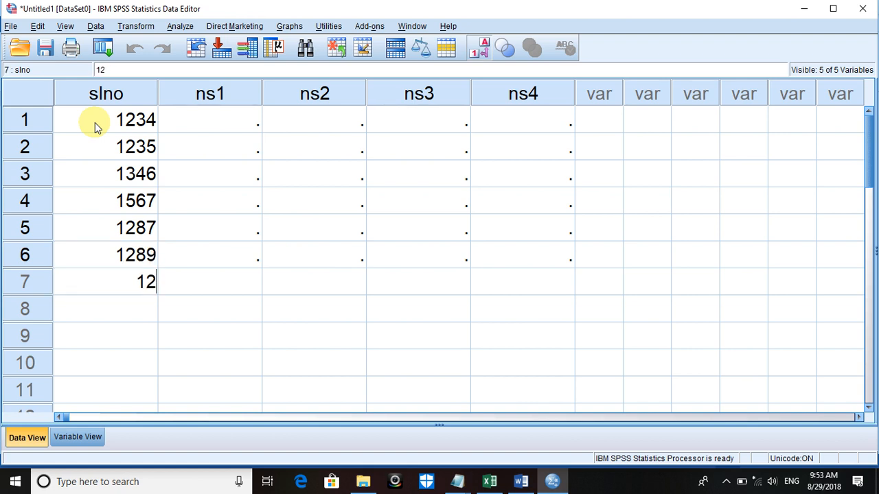
{"action": "key", "text": "Return"}
{"action": "type", "text": "1"}
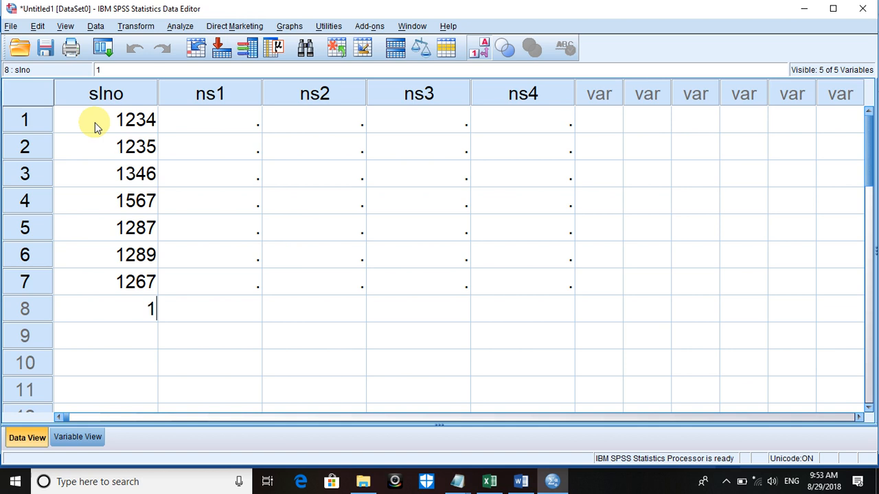
{"action": "type", "text": "556"}
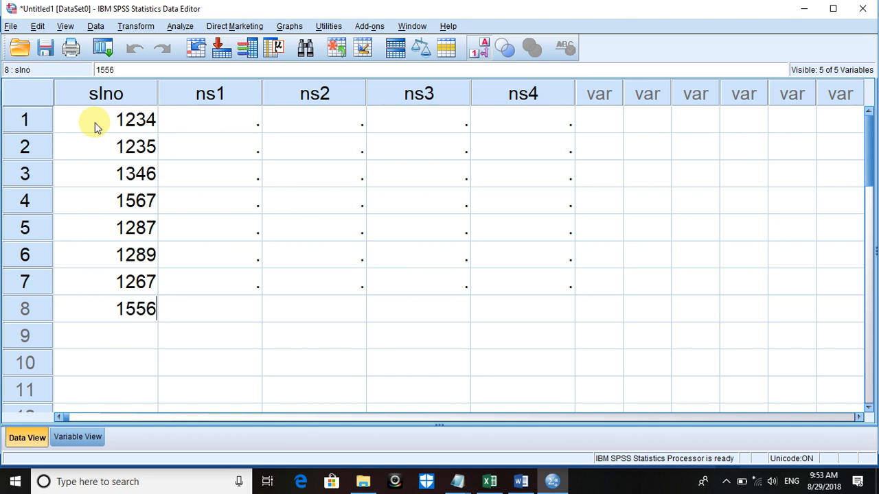
{"action": "key", "text": "Return"}
{"action": "type", "text": "1286"}
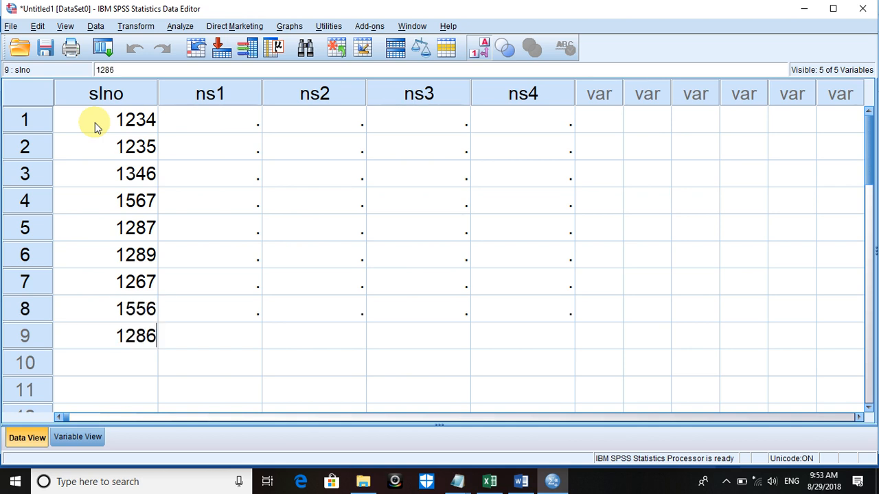
{"action": "key", "text": "Return"}
Enter 1278, 1276 and 1577 as the slno values of cases 10 to 12
{"action": "type", "text": "12789"}
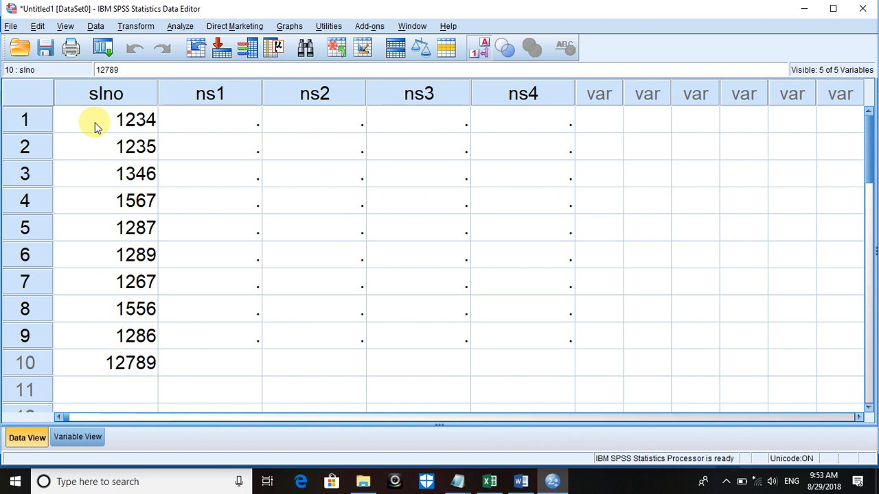
{"action": "key", "text": "BackSpace"}
{"action": "key", "text": "Return"}
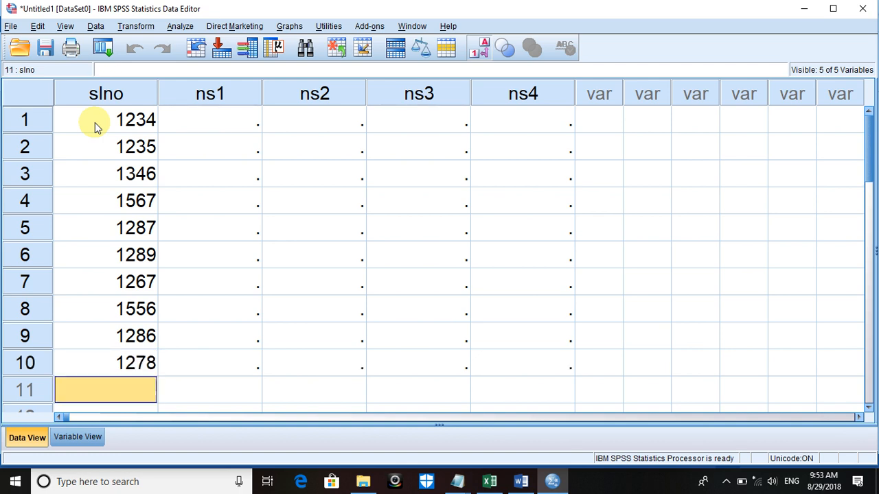
{"action": "type", "text": "12"}
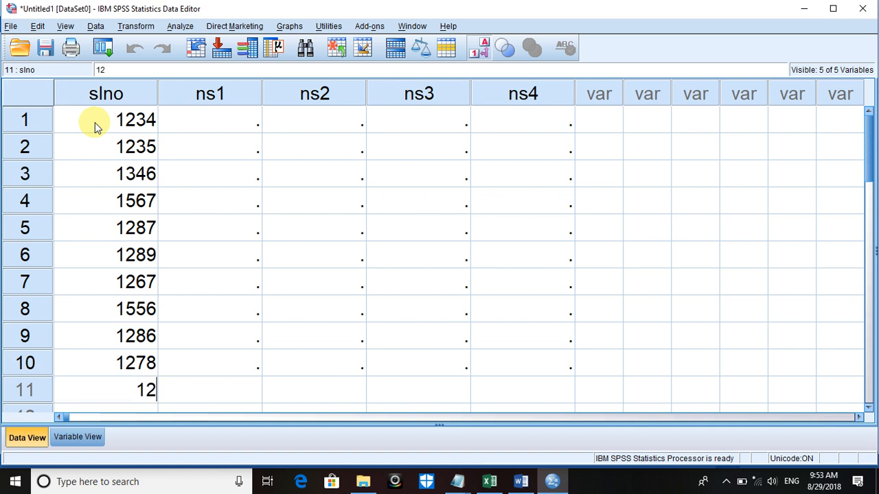
{"action": "type", "text": "76"}
{"action": "key", "text": "Return"}
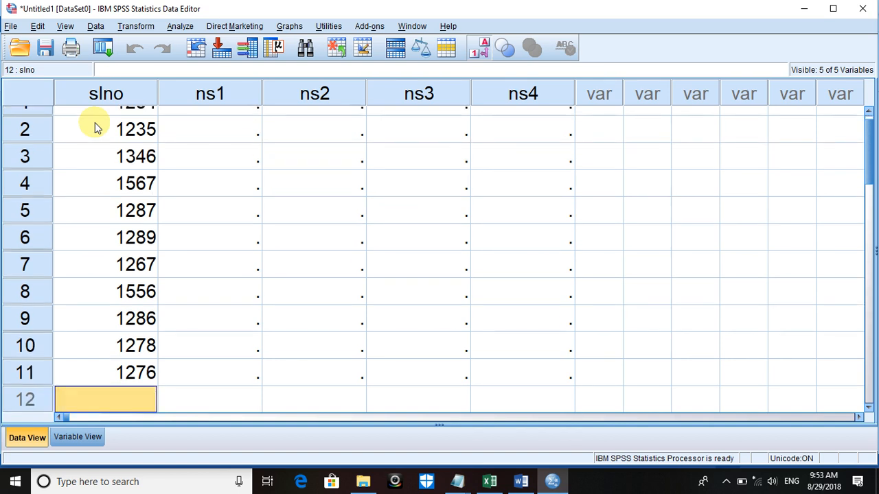
{"action": "type", "text": "15778"}
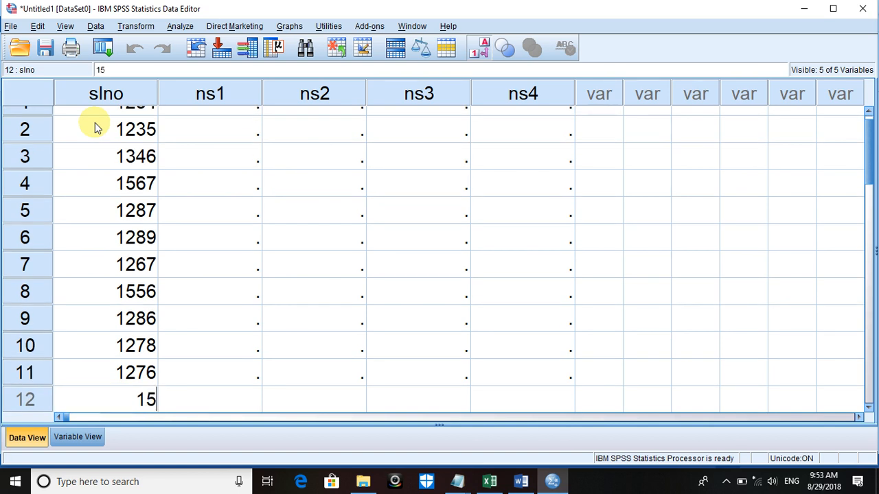
{"action": "key", "text": "BackSpace"}
{"action": "key", "text": "Up"}
Consult the sample coding in the Word document, and enter 2 for ns1 and 5 for ns2 in the first SPSS case
{"action": "key", "text": "Up"}
{"action": "key", "text": "Up"}
{"action": "key", "text": "Up"}
{"action": "key", "text": "Up"}
{"action": "key", "text": "Up"}
{"action": "key", "text": "Up"}
{"action": "key", "text": "Up"}
{"action": "key", "text": "Up"}
{"action": "key", "text": "Up"}
{"action": "key", "text": "Up"}
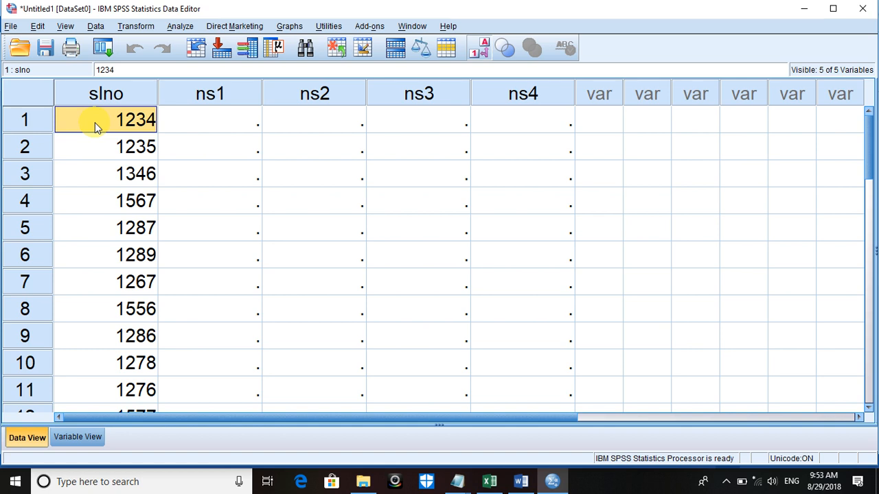
{"action": "key", "text": "Right"}
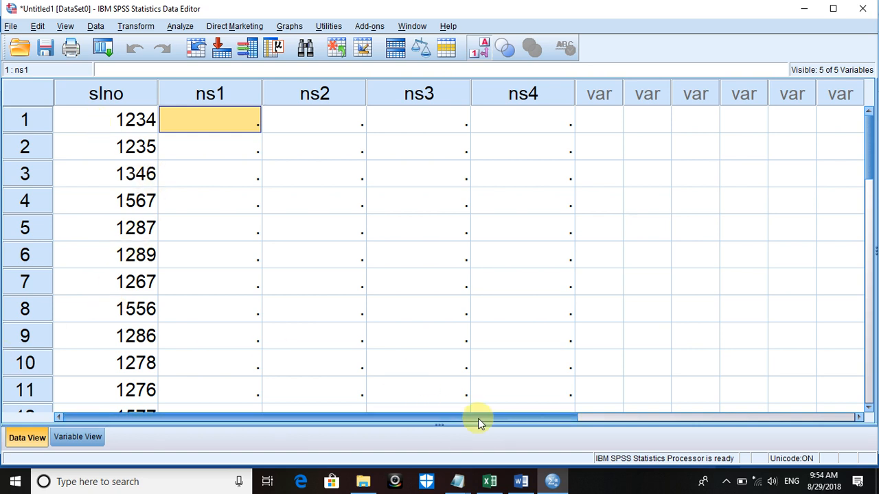
{"action": "left_click", "coordinate": [522, 480]}
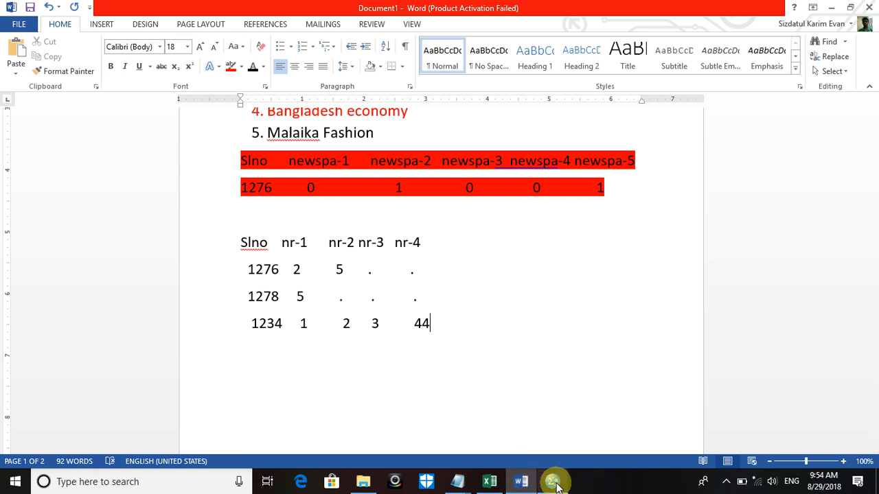
{"action": "left_click", "coordinate": [554, 483]}
{"action": "type", "text": "2"}
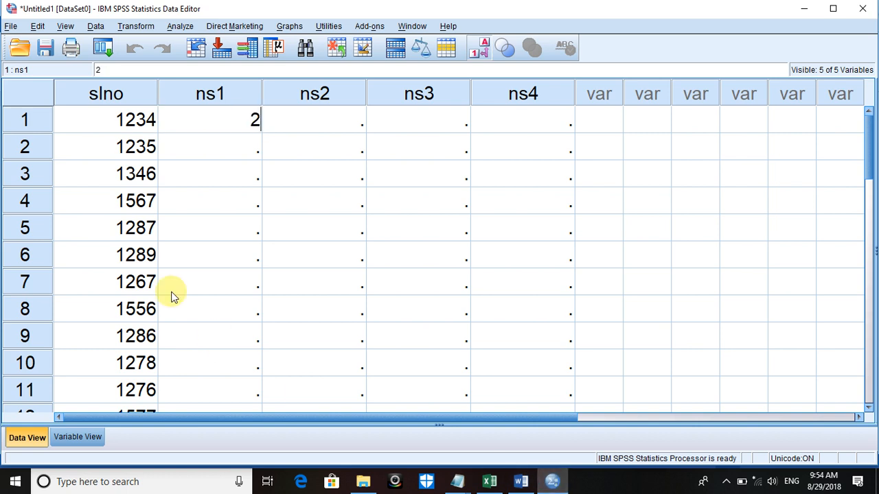
{"action": "key", "text": "Tab"}
{"action": "type", "text": "5"}
{"action": "key", "text": "Return"}
Enter ns1 code 3 for the second case, and codes 1, 2 and 5 across ns1 to ns3 for the third case
{"action": "key", "text": "Left"}
{"action": "type", "text": "3"}
{"action": "key", "text": "Return"}
{"action": "type", "text": "125"}
{"action": "key", "text": "BackSpace"}
{"action": "key", "text": "BackSpace"}
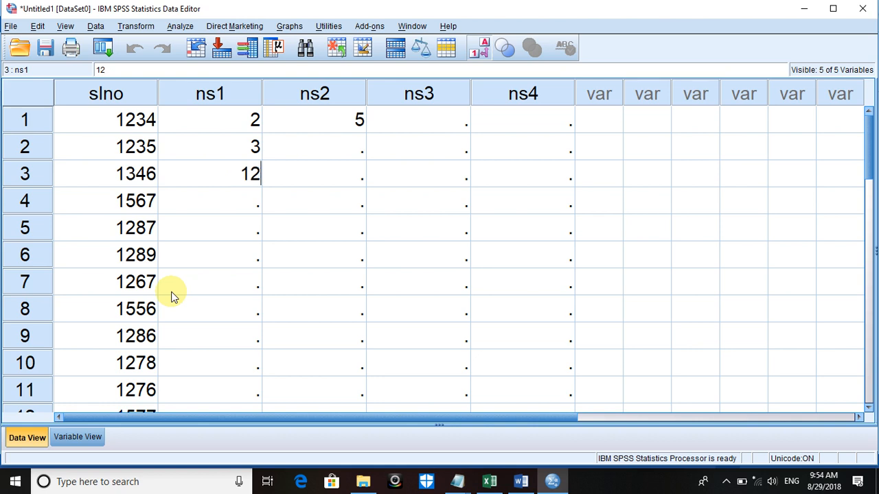
{"action": "key", "text": "Tab"}
{"action": "type", "text": "2"}
{"action": "key", "text": "Tab"}
{"action": "type", "text": "5"}
{"action": "key", "text": "Return"}
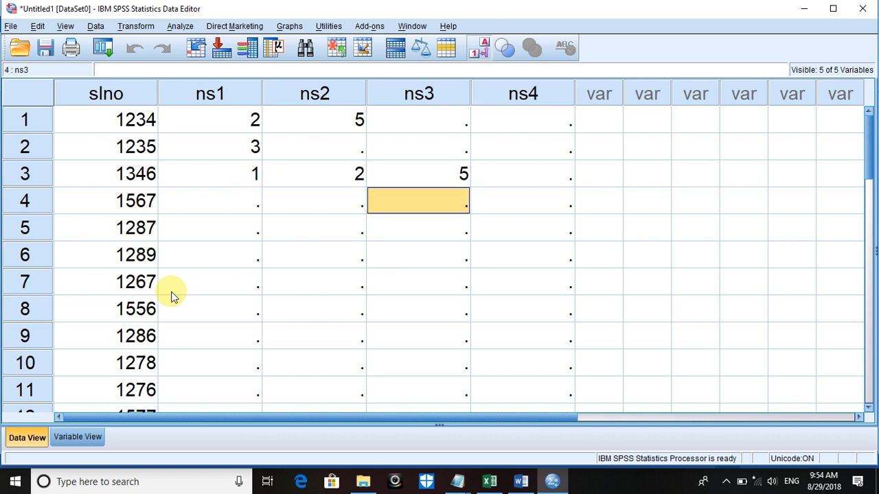
{"action": "key", "text": "Left"}
{"action": "key", "text": "Left"}
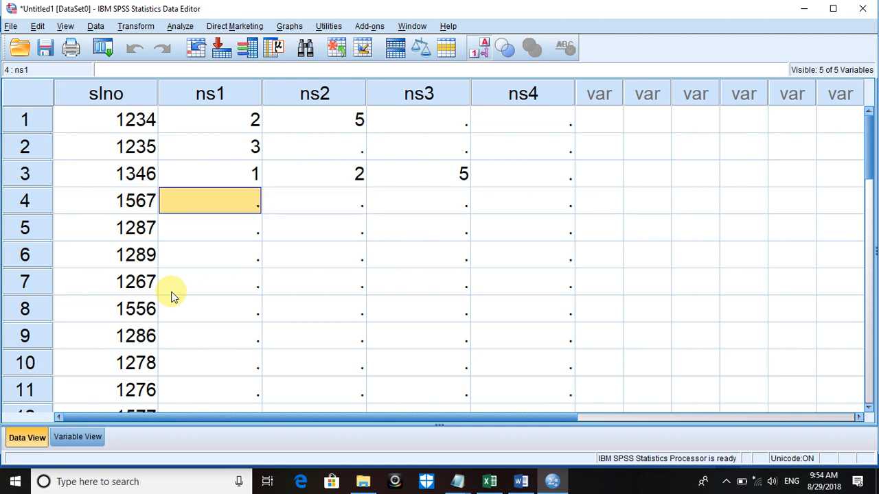
Enter codes 1, 2, 3 and 4 across ns1 to ns4 for the fourth case
{"action": "type", "text": "1"}
{"action": "key", "text": "Tab"}
{"action": "type", "text": "2"}
{"action": "key", "text": "Tab"}
{"action": "type", "text": "3"}
{"action": "key", "text": "Tab"}
{"action": "type", "text": "4"}
{"action": "key", "text": "Tab"}
{"action": "type", "text": "5"}
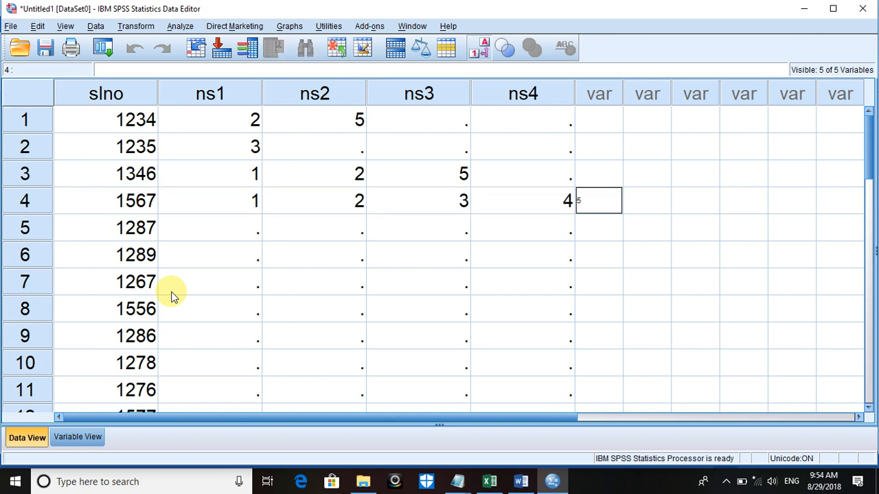
{"action": "key", "text": "BackSpace"}
Enter codes 1, 3 and 5 across ns1 to ns3 for the fifth case
{"action": "key", "text": "Down"}
{"action": "key", "text": "Left"}
{"action": "key", "text": "Left"}
{"action": "key", "text": "Left"}
{"action": "key", "text": "Left"}
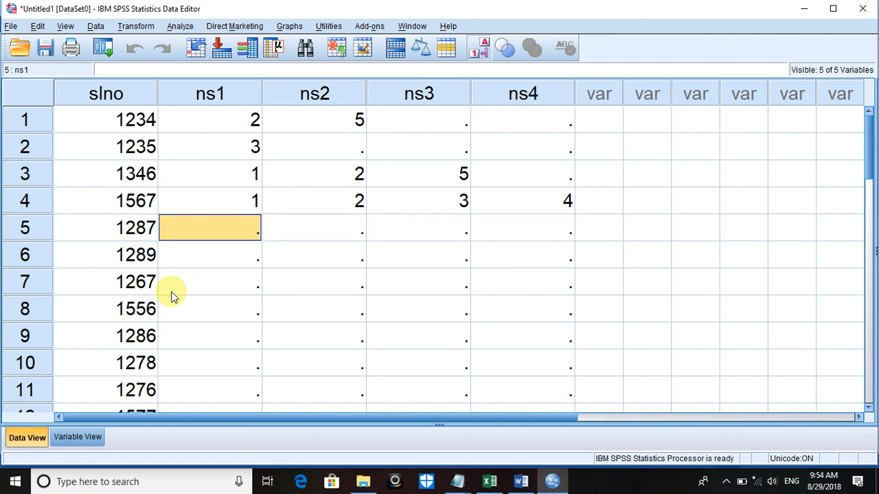
{"action": "type", "text": "12"}
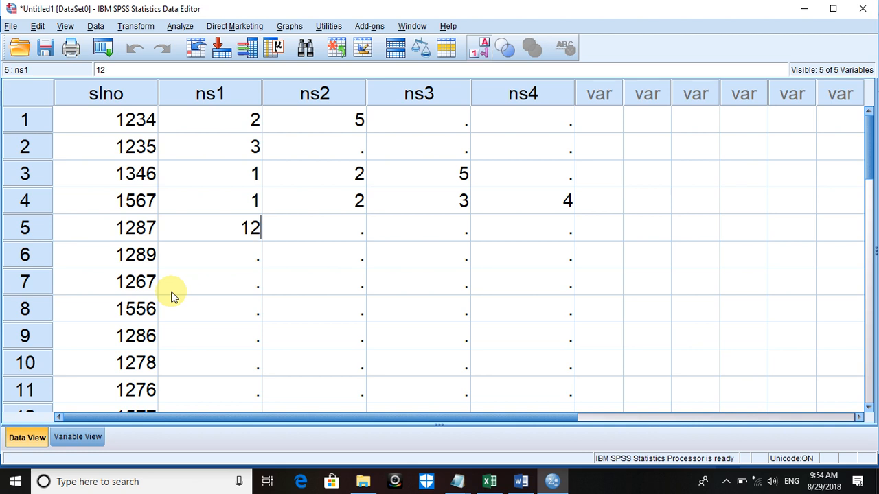
{"action": "key", "text": "BackSpace"}
{"action": "key", "text": "Tab"}
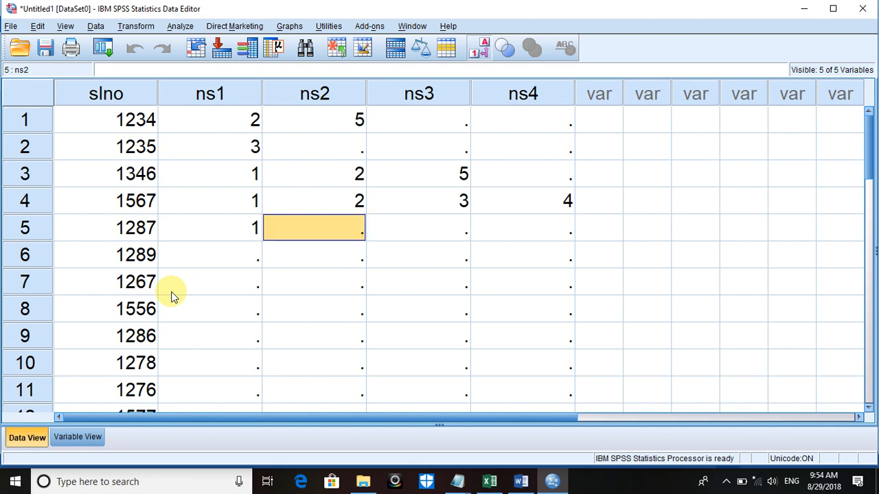
{"action": "type", "text": "3"}
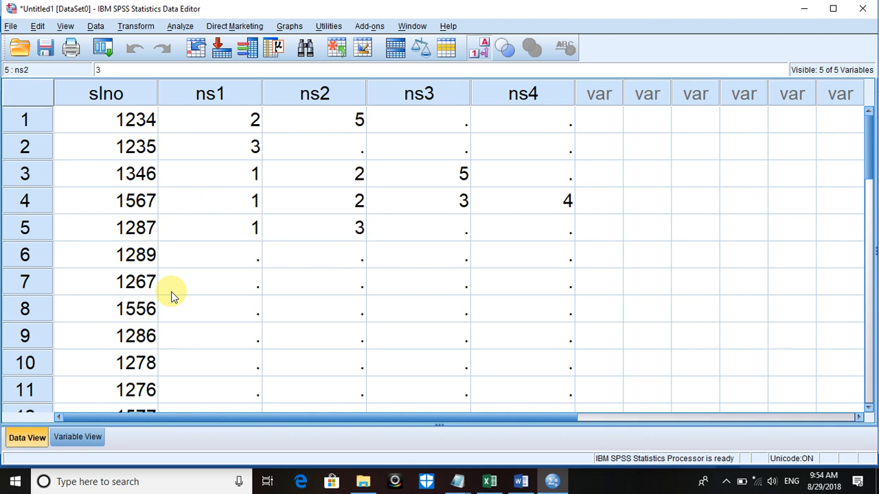
{"action": "key", "text": "Tab"}
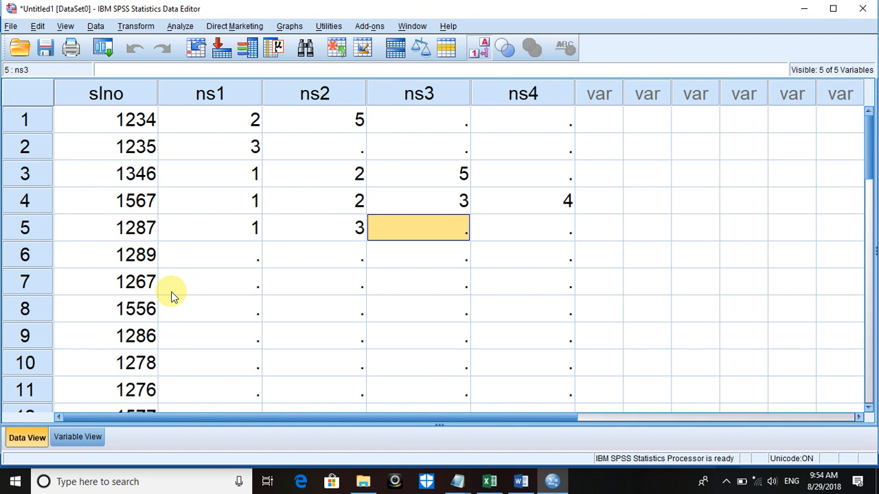
{"action": "type", "text": "5"}
{"action": "key", "text": "Return"}
Enter codes 2, 5 and 4 across ns1 to ns3 for the sixth case
{"action": "key", "text": "Left"}
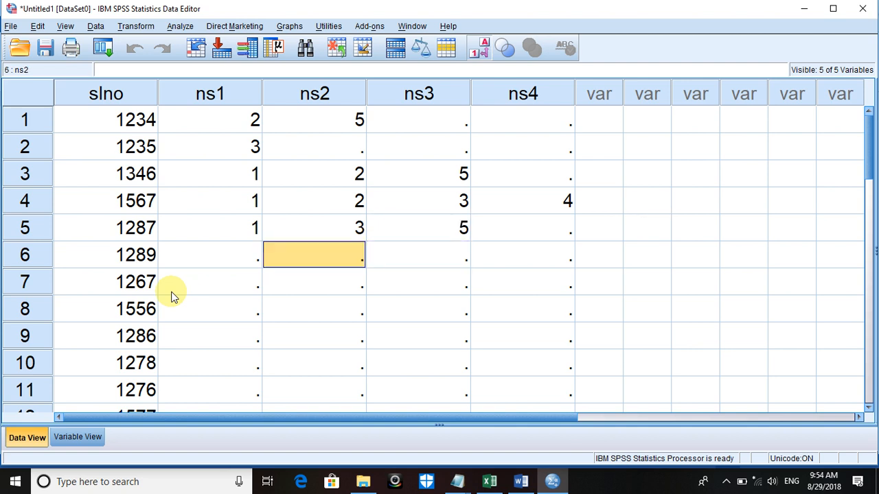
{"action": "key", "text": "Left"}
{"action": "type", "text": "2"}
{"action": "key", "text": "Tab"}
{"action": "type", "text": "5"}
{"action": "key", "text": "Tab"}
{"action": "type", "text": "4"}
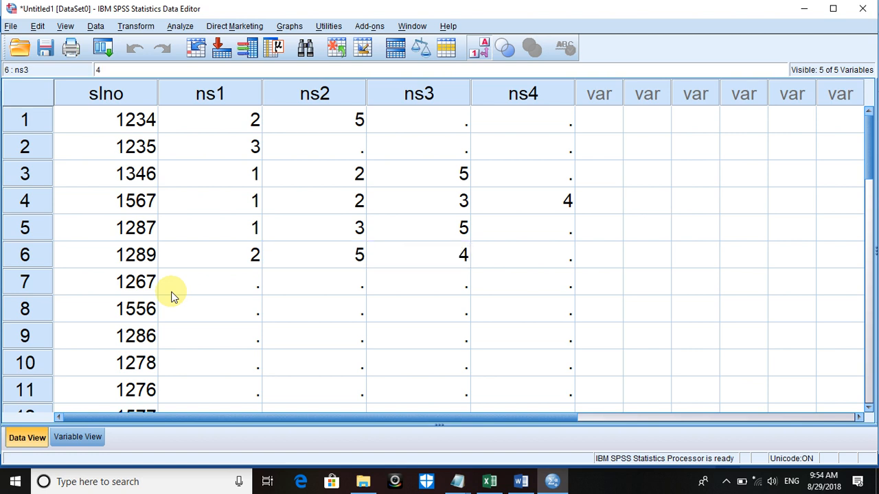
{"action": "key", "text": "Down"}
Enter codes 1, 5, 3 and 2 across ns1 to ns4 for the seventh case
{"action": "key", "text": "Down"}
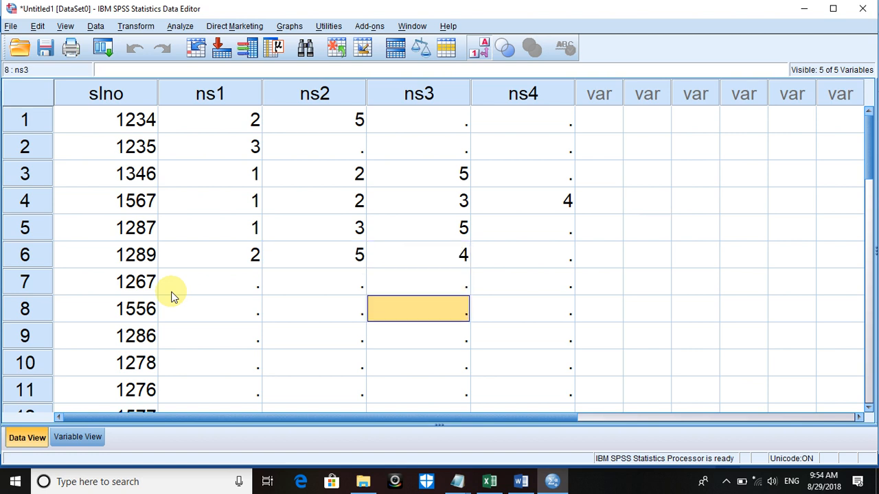
{"action": "key", "text": "Up"}
{"action": "key", "text": "Left"}
{"action": "key", "text": "Left"}
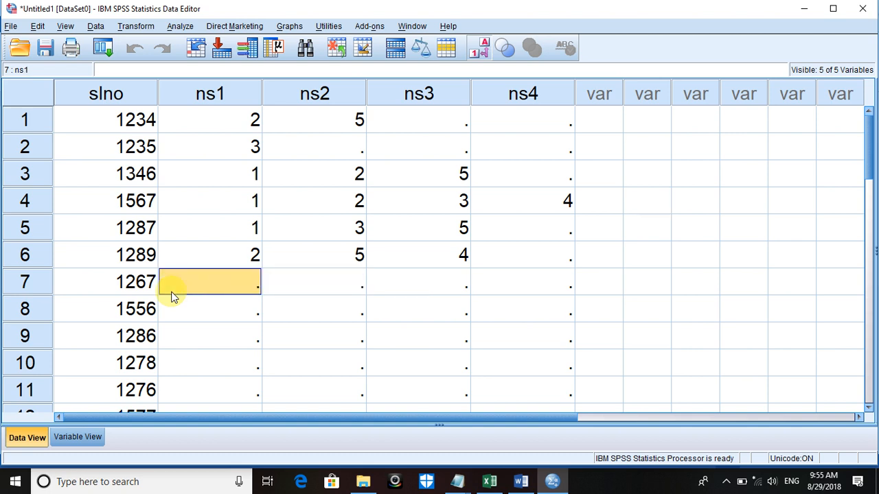
{"action": "type", "text": "1"}
{"action": "key", "text": "Right"}
{"action": "type", "text": "5"}
{"action": "key", "text": "Right"}
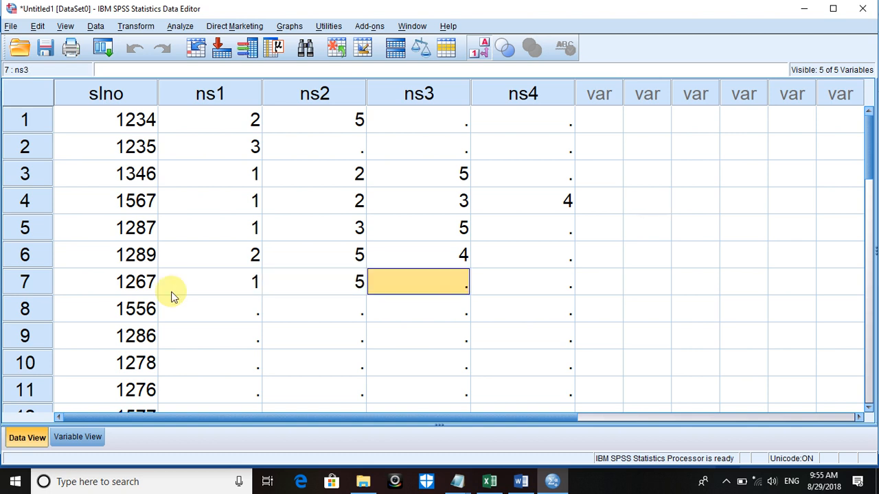
{"action": "type", "text": "3"}
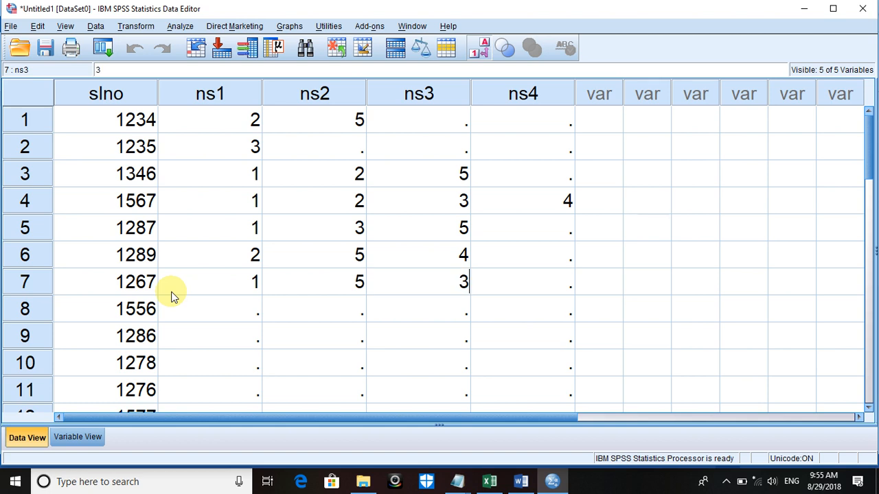
{"action": "key", "text": "Right"}
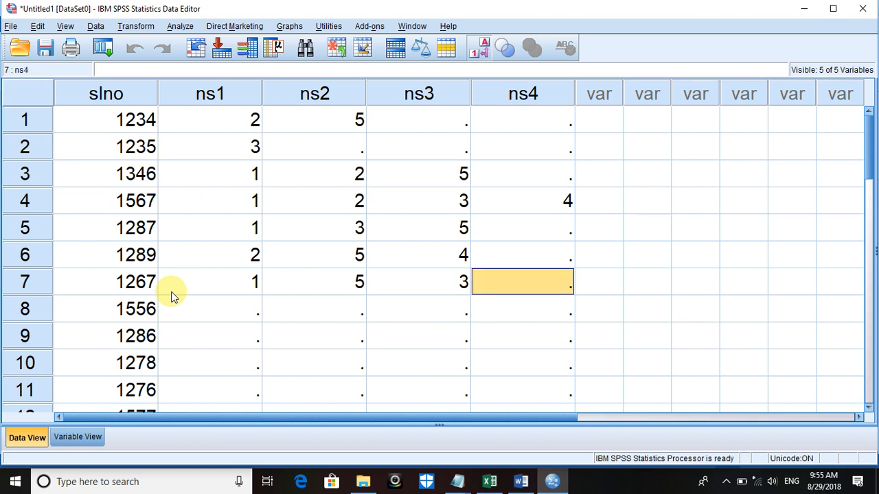
{"action": "type", "text": "2"}
{"action": "key", "text": "Return"}
Enter 4 for ns1 and 5 for ns2 in the eighth case
{"action": "key", "text": "Left"}
{"action": "key", "text": "Left"}
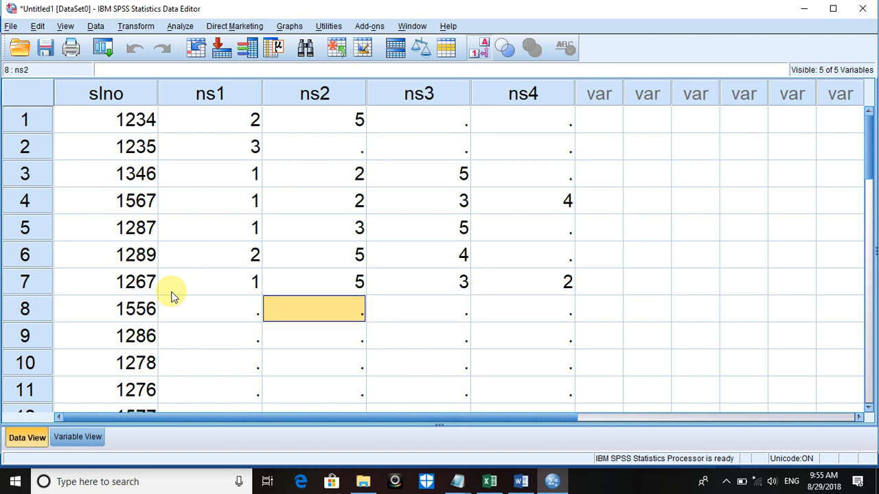
{"action": "key", "text": "Left"}
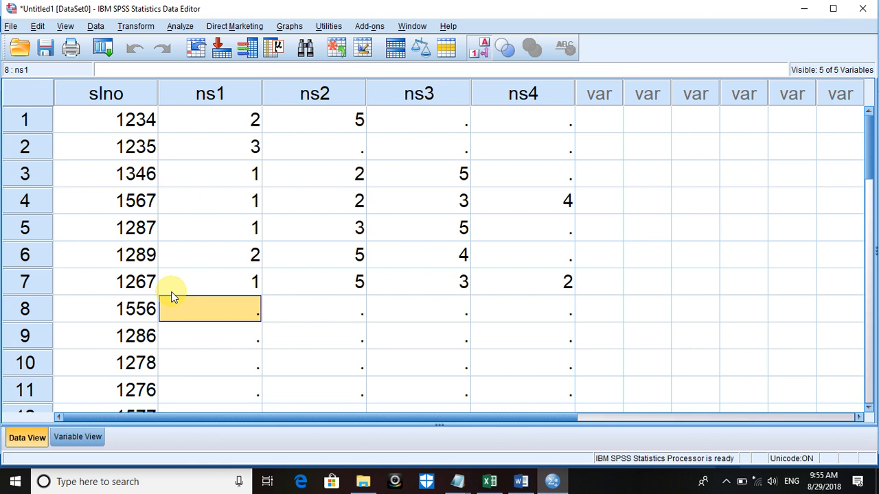
{"action": "type", "text": "4"}
{"action": "key", "text": "Tab"}
{"action": "type", "text": "5"}
{"action": "key", "text": "Return"}
Enter 3 for ns1 and 4 for ns2 in the ninth case
{"action": "key", "text": "Down"}
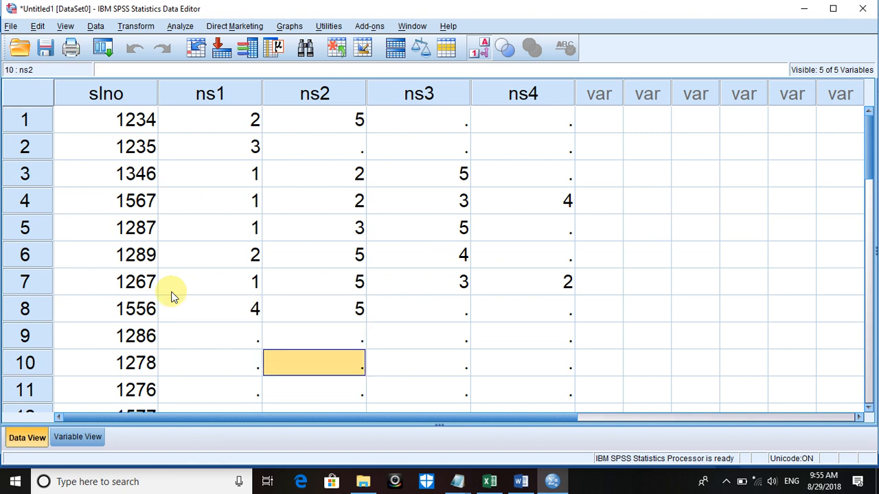
{"action": "key", "text": "Up"}
{"action": "key", "text": "Left"}
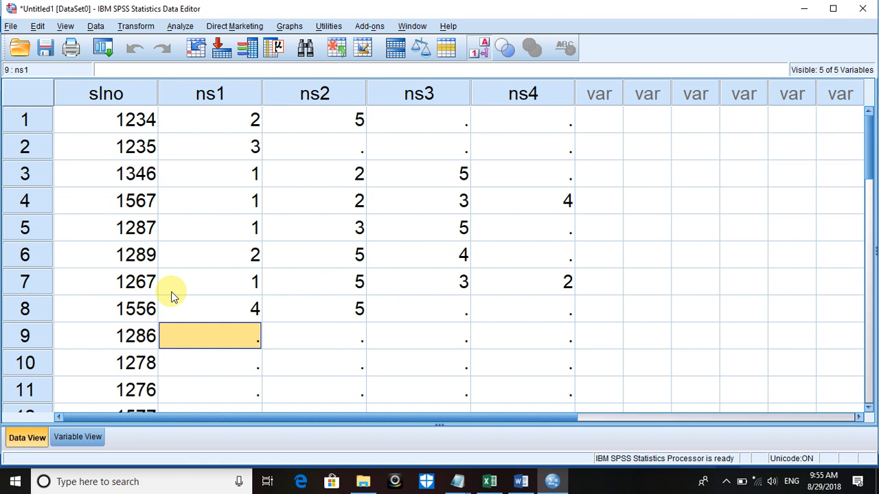
{"action": "type", "text": "3"}
{"action": "key", "text": "Tab"}
{"action": "type", "text": "4"}
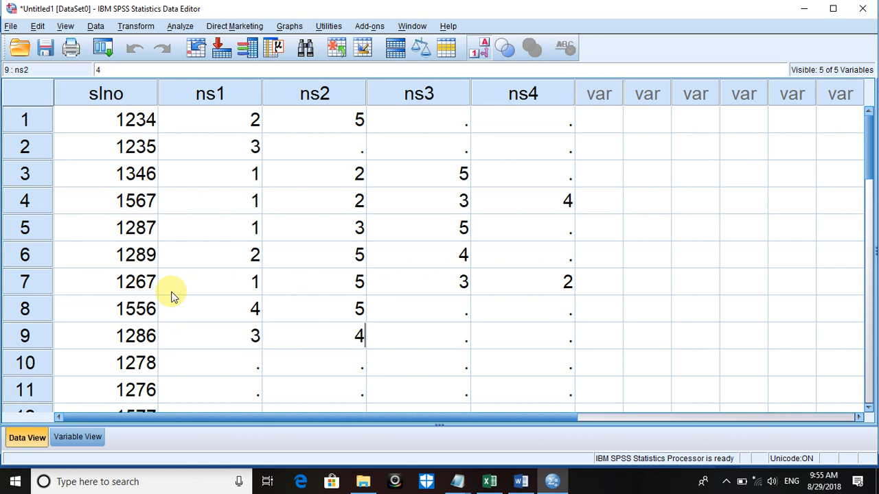
{"action": "key", "text": "Tab"}
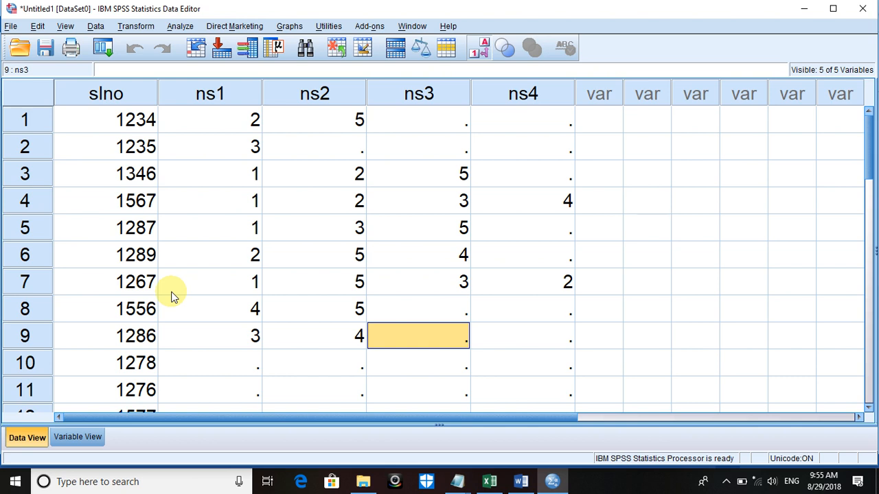
Leave the tenth case without codes and enter 4 for ns1 in the eleventh case
{"action": "key", "text": "Down"}
{"action": "key", "text": "Left"}
{"action": "key", "text": "Left"}
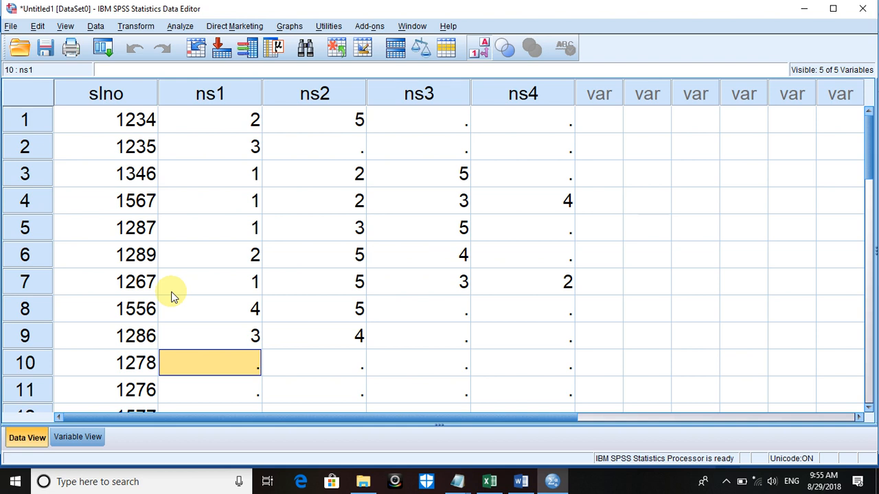
{"action": "key", "text": "Down"}
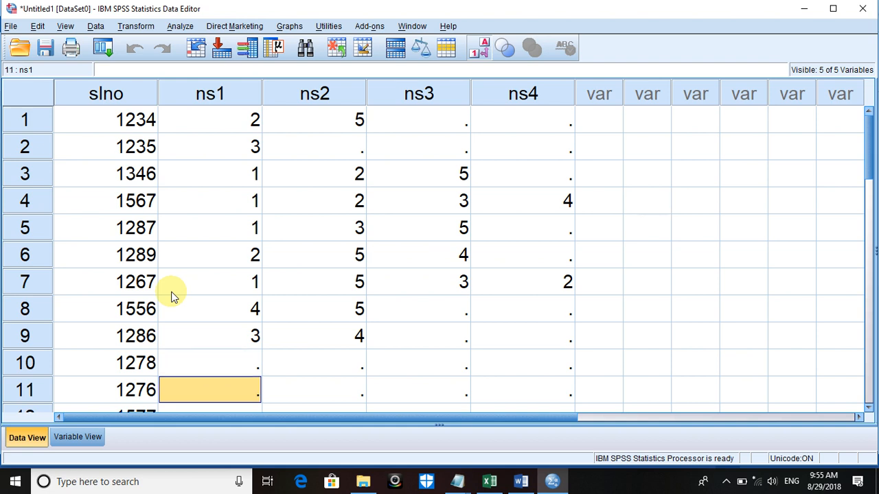
{"action": "type", "text": "4"}
{"action": "key", "text": "Return"}
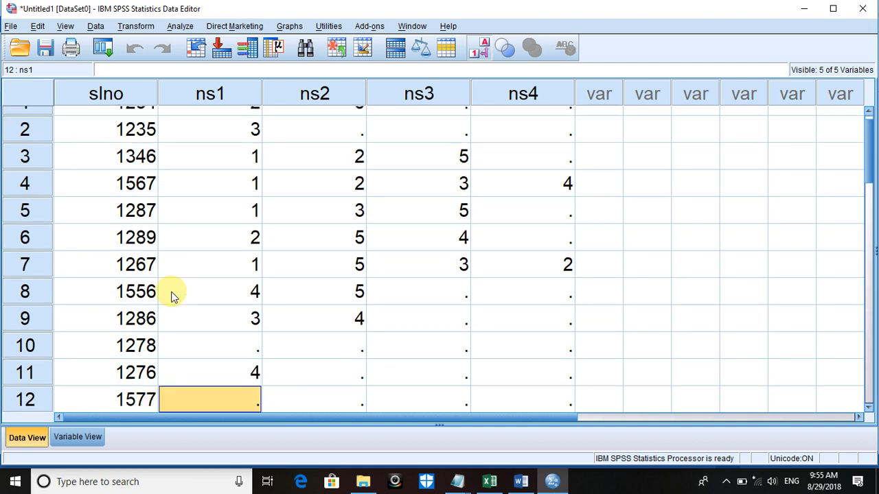
Enter codes 1, 3 and 5 across ns1 to ns3 for the twelfth case
{"action": "type", "text": "1"}
{"action": "key", "text": "Tab"}
{"action": "type", "text": "3"}
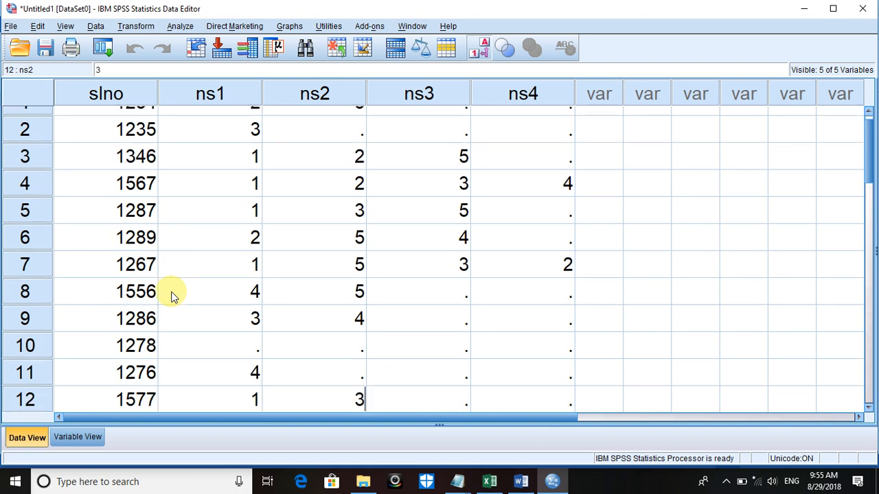
{"action": "key", "text": "Tab"}
{"action": "type", "text": "5"}
{"action": "key", "text": "Return"}
{"action": "key", "text": "Return"}
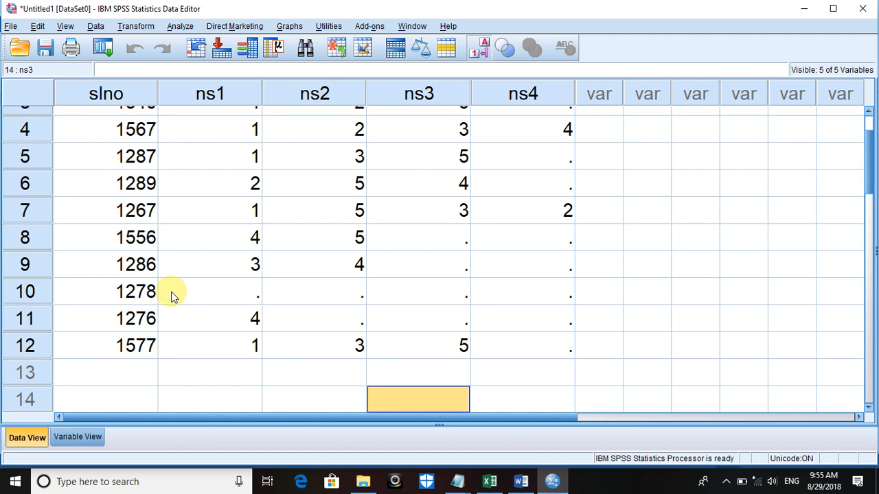
Review the entered newspaper codes from the last case back up to the first case
{"action": "key", "text": "Up"}
{"action": "key", "text": "Up"}
{"action": "key", "text": "Up"}
{"action": "key", "text": "Up"}
{"action": "key", "text": "Up"}
{"action": "key", "text": "Up"}
{"action": "key", "text": "Up"}
{"action": "key", "text": "Up"}
{"action": "key", "text": "Up"}
{"action": "key", "text": "Up"}
{"action": "key", "text": "Up"}
{"action": "key", "text": "Up"}
{"action": "key", "text": "Up"}
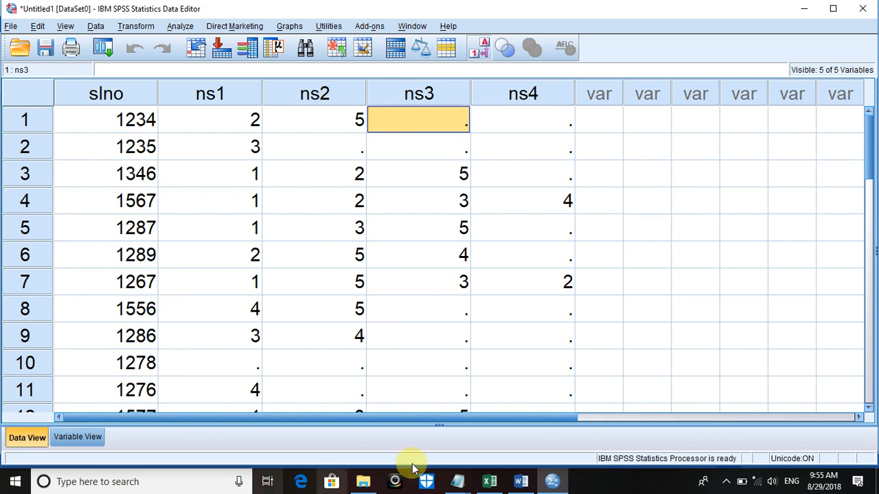
In the Word document, add the numbered question "How many respondents read only one newspaper?" below the sample coding table
{"action": "left_click", "coordinate": [521, 481]}
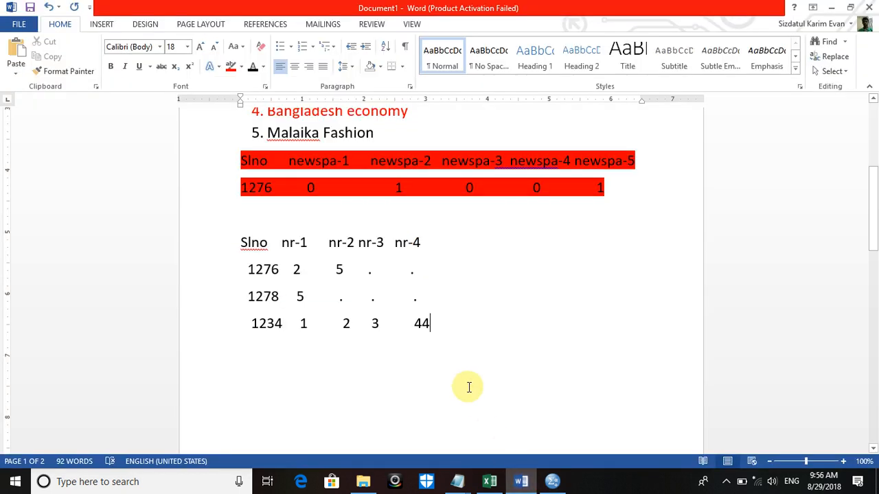
{"action": "key", "text": "Return"}
{"action": "key", "text": "Return"}
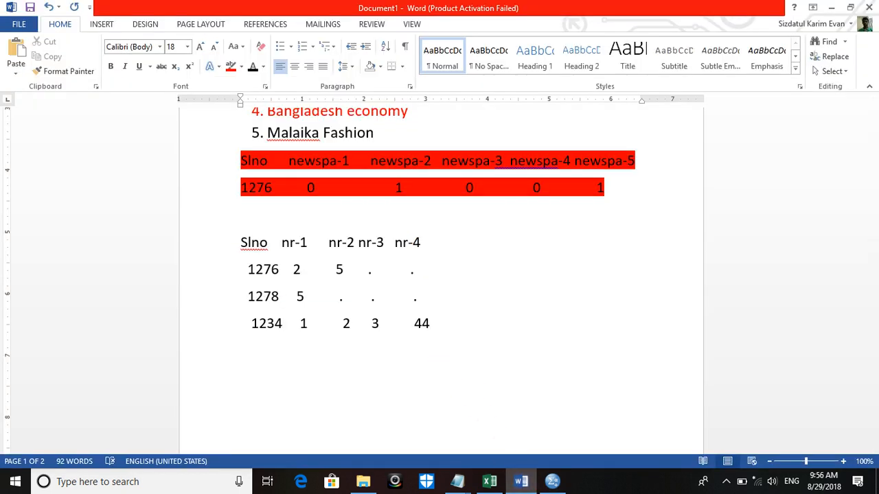
{"action": "type", "text": "1. Ho"}
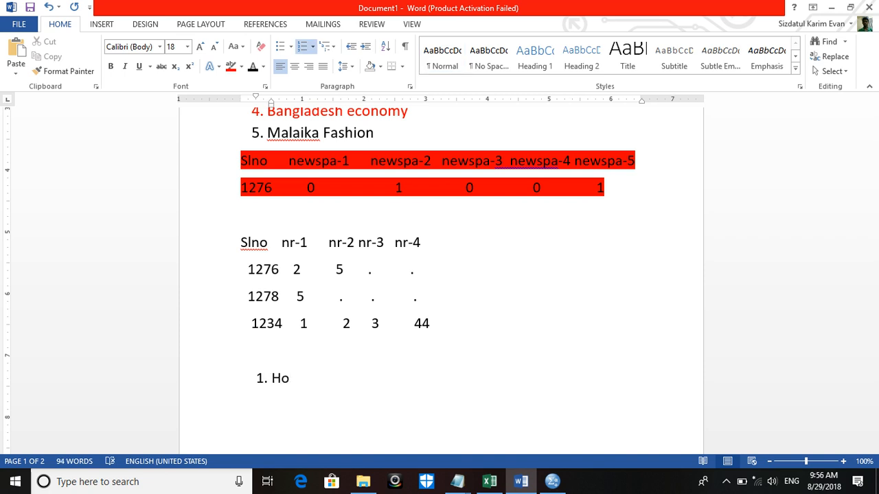
{"action": "type", "text": "w many"}
{"action": "type", "text": "re"}
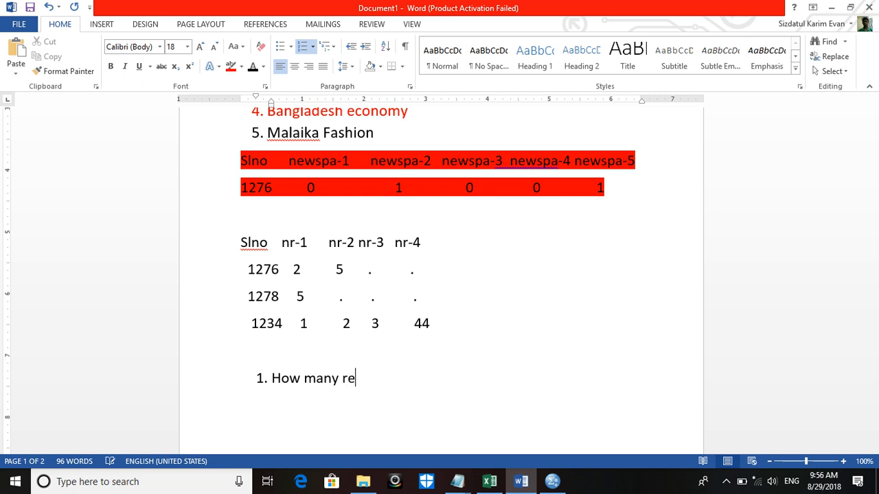
{"action": "type", "text": "sponden"}
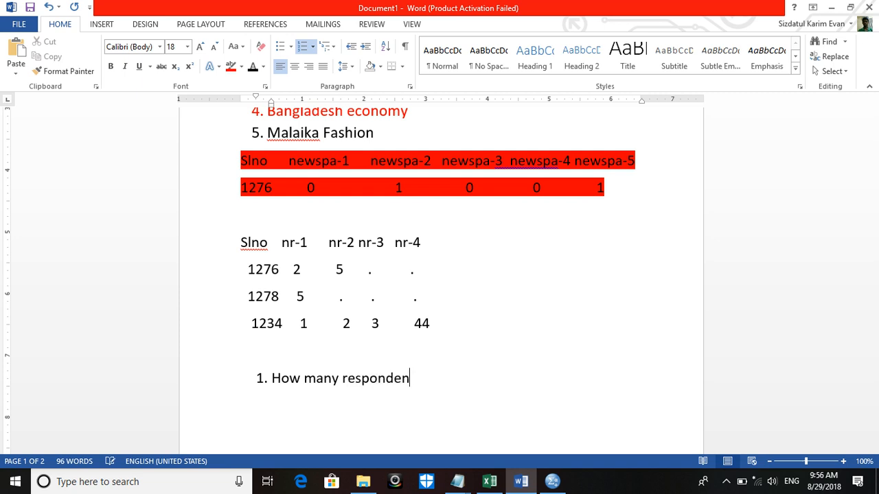
{"action": "type", "text": "ts read onl"}
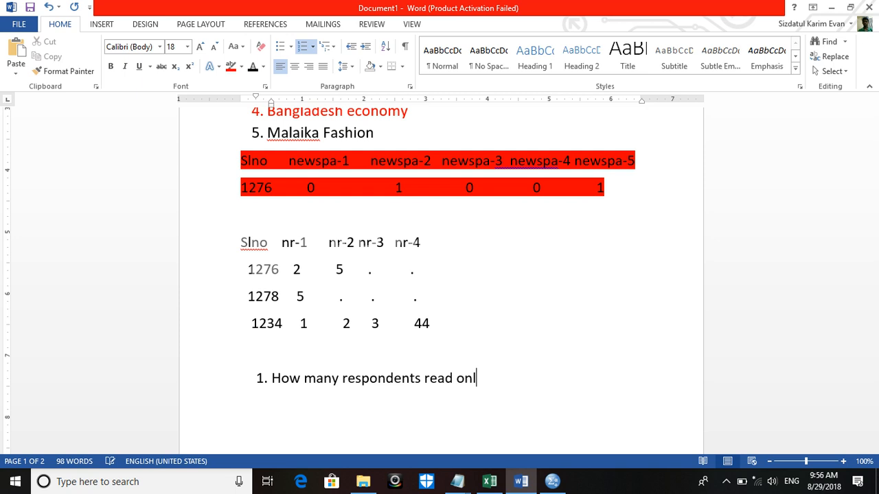
{"action": "type", "text": "y one news"}
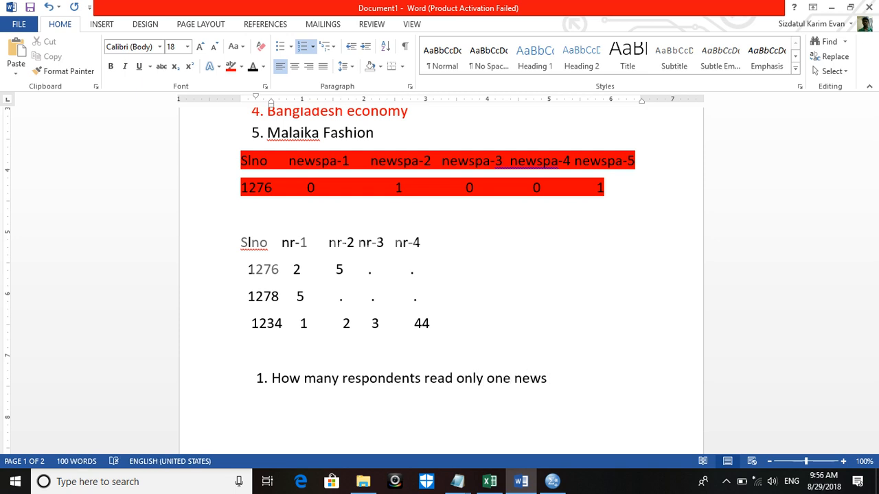
{"action": "type", "text": "papers"}
{"action": "key", "text": "BackSpace"}
{"action": "type", "text": "."}
{"action": "key", "text": "BackSpace"}
{"action": "type", "text": "?"}
{"action": "key", "text": "Return"}
Return to the SPSS data and examine the ns2 column case by case for respondents with no second newspaper code
{"action": "left_click", "coordinate": [553, 481]}
{"action": "left_click", "coordinate": [284, 211]}
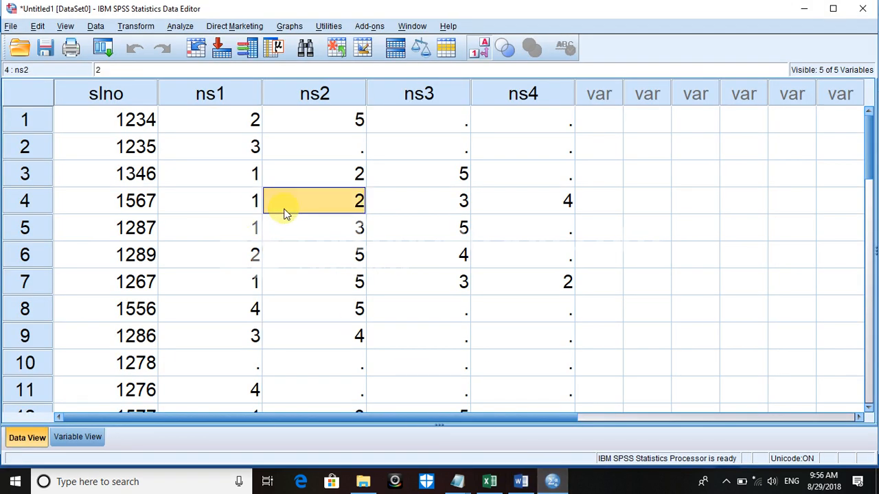
{"action": "key", "text": "Up"}
{"action": "key", "text": "Up"}
{"action": "key", "text": "Up"}
{"action": "key", "text": "Down"}
{"action": "key", "text": "Down"}
{"action": "key", "text": "Down"}
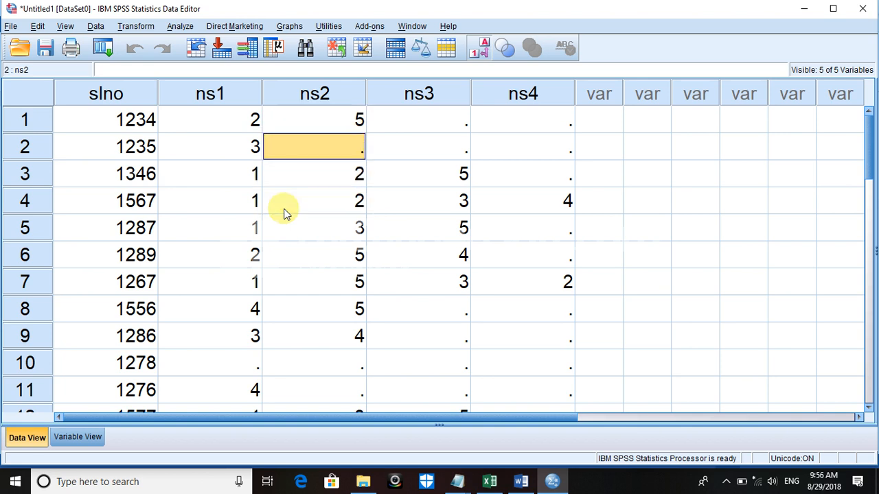
{"action": "key", "text": "Down"}
{"action": "key", "text": "Down"}
{"action": "key", "text": "Down"}
{"action": "key", "text": "Down"}
{"action": "key", "text": "Down"}
{"action": "key", "text": "Down"}
{"action": "key", "text": "Down"}
{"action": "key", "text": "Down"}
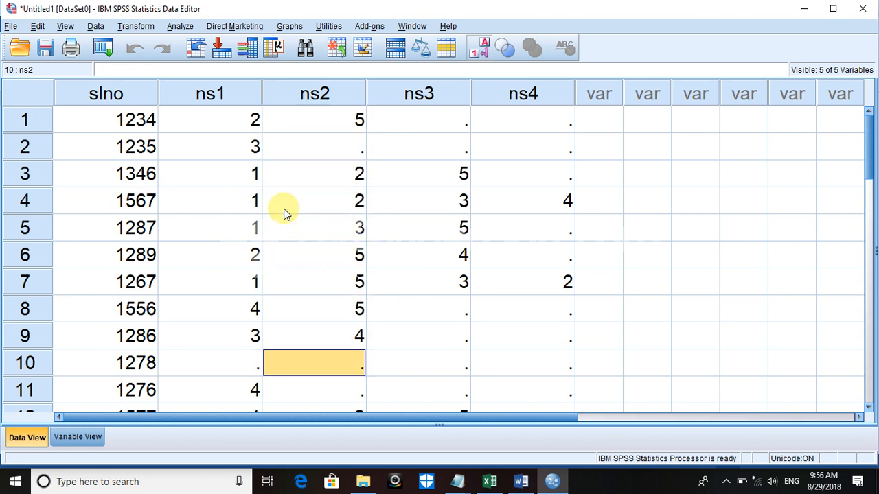
Review the ns2 column past the last case and back up to the first case
{"action": "key", "text": "Down"}
{"action": "key", "text": "Down"}
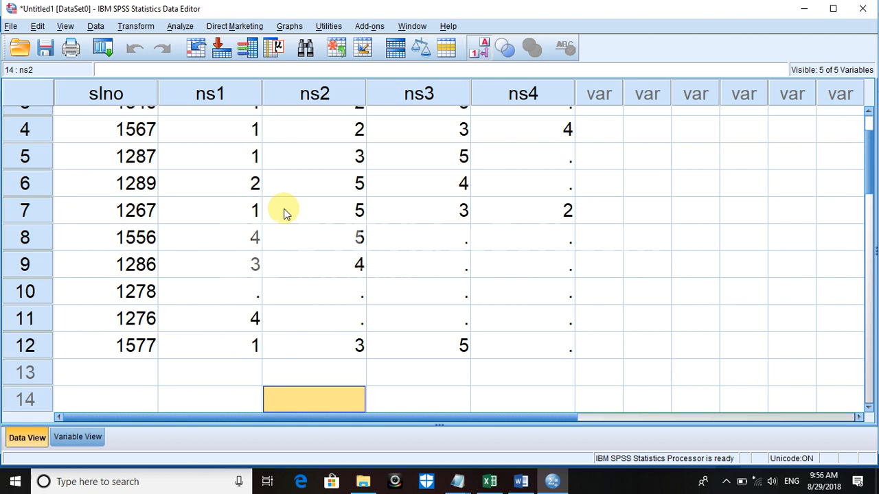
{"action": "key", "text": "Up"}
{"action": "key", "text": "Up"}
{"action": "key", "text": "Up"}
{"action": "key", "text": "Up"}
{"action": "key", "text": "Up"}
{"action": "key", "text": "Up"}
{"action": "key", "text": "Up"}
{"action": "key", "text": "Up"}
{"action": "key", "text": "Up"}
{"action": "key", "text": "Up"}
{"action": "key", "text": "Up"}
{"action": "key", "text": "Up"}
{"action": "key", "text": "Up"}
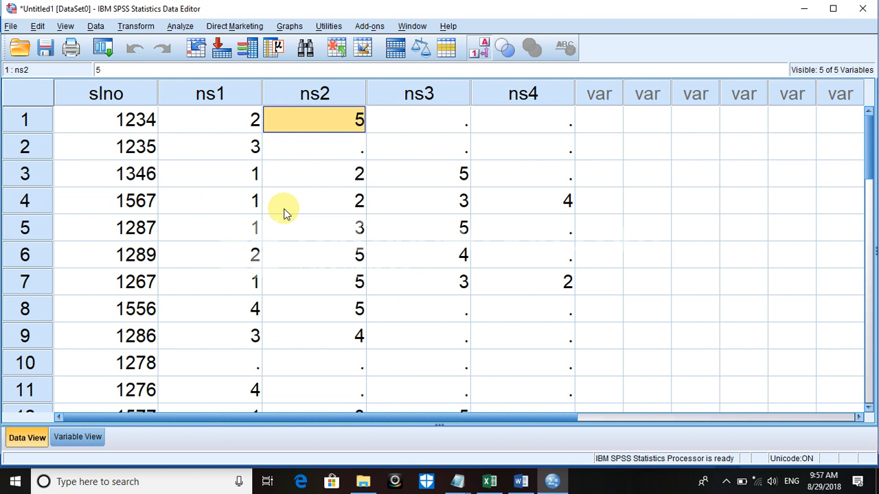
Check the ns2 column again from the first case down past the twelfth for missing second newspaper codes
{"action": "key", "text": "Down"}
{"action": "key", "text": "Down"}
{"action": "key", "text": "Down"}
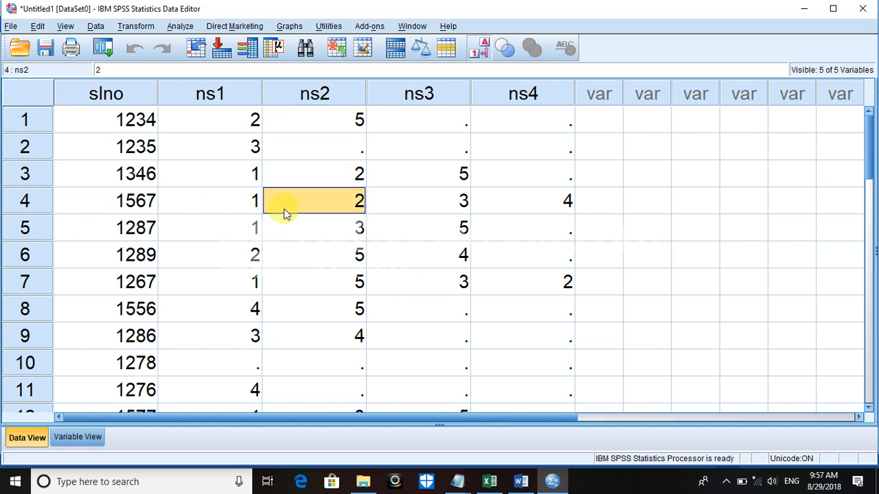
{"action": "key", "text": "Down"}
{"action": "key", "text": "Down"}
{"action": "key", "text": "Down"}
{"action": "key", "text": "Down"}
{"action": "key", "text": "Down"}
{"action": "key", "text": "Down"}
{"action": "key", "text": "Down"}
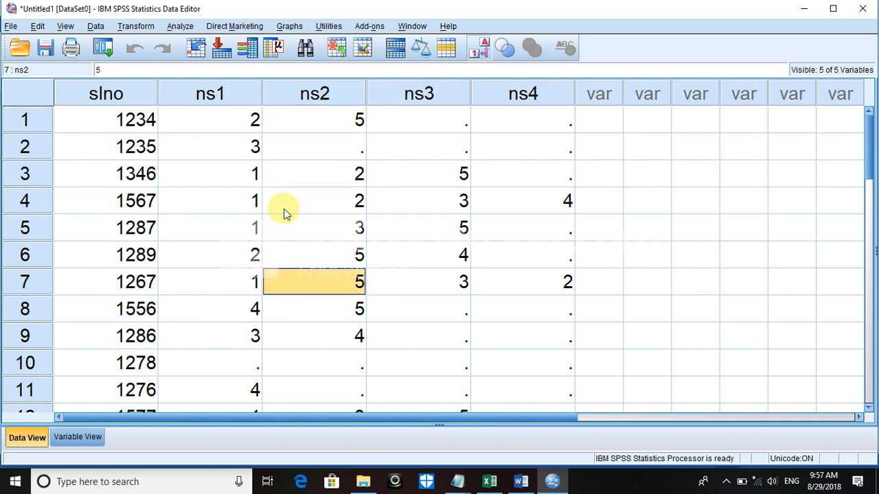
{"action": "key", "text": "Down"}
{"action": "key", "text": "Down"}
{"action": "key", "text": "Down"}
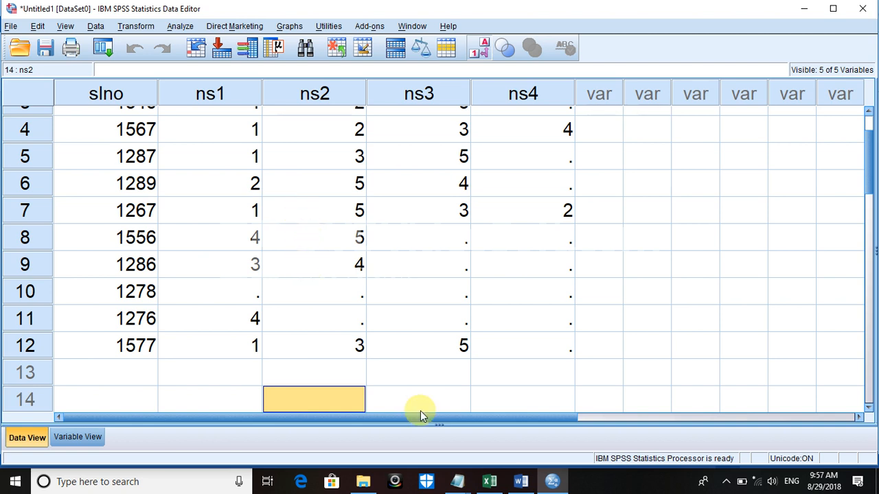
Reread the question in the Word document, then return to SPSS and examine the first case's codes across ns1 to ns4
{"action": "left_click", "coordinate": [520, 482]}
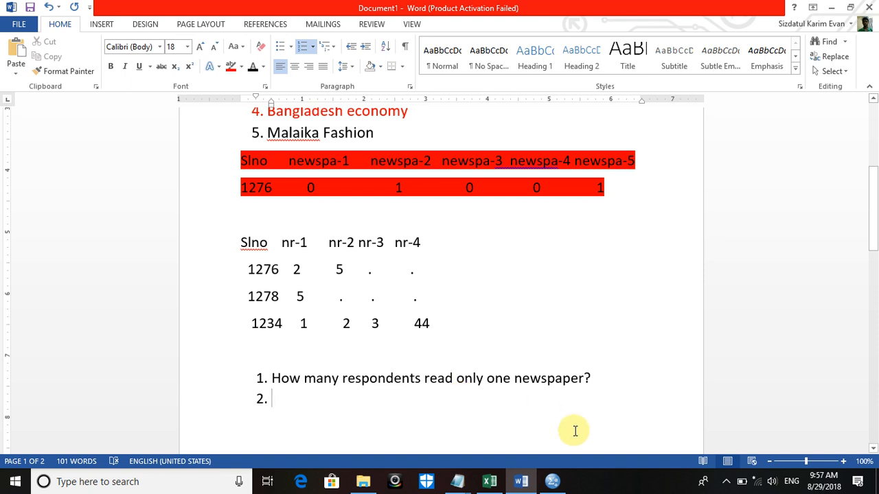
{"action": "left_click", "coordinate": [554, 481]}
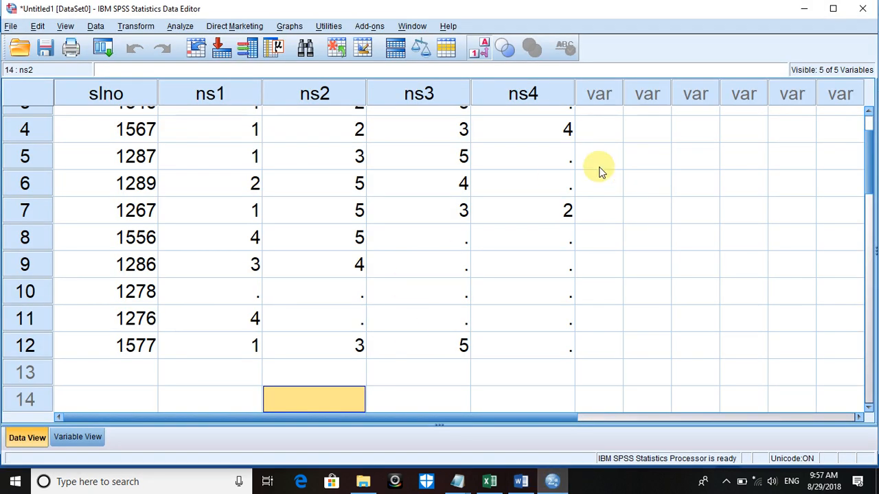
{"action": "left_click", "coordinate": [613, 149]}
{"action": "key", "text": "Up"}
{"action": "key", "text": "Up"}
{"action": "key", "text": "Up"}
{"action": "key", "text": "Up"}
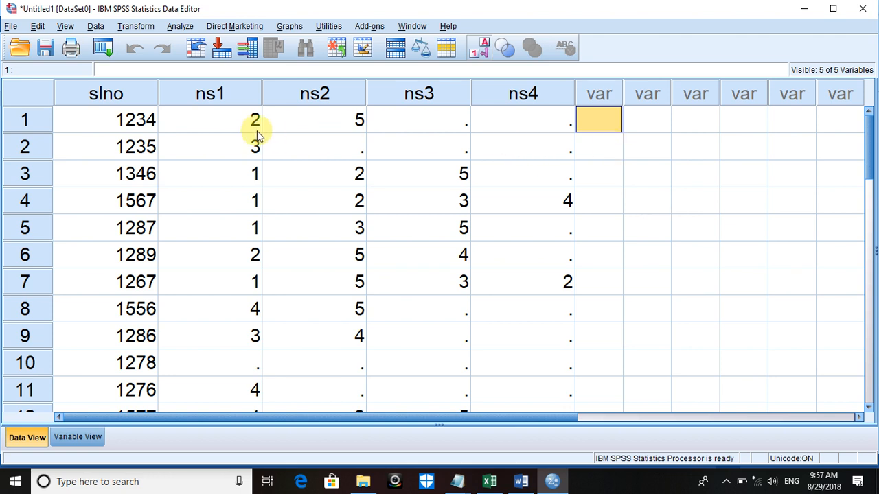
{"action": "left_click_drag", "start_coordinate": [229, 121], "coordinate": [519, 118]}
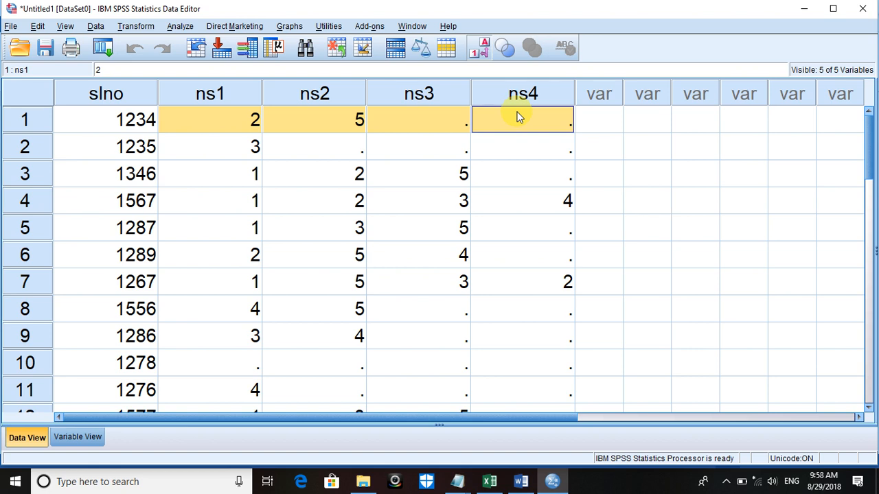
Go through the first few cases in the empty column after ns4, comparing each case's newspaper codes
{"action": "left_click", "coordinate": [599, 120]}
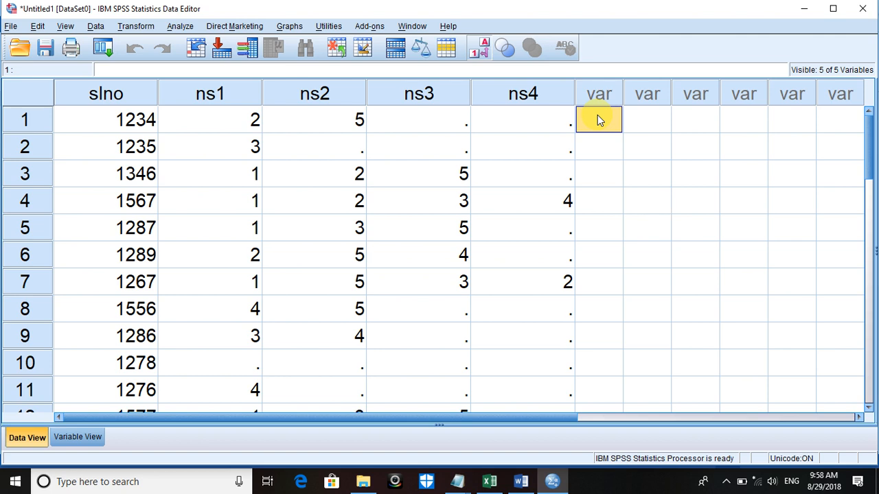
{"action": "key", "text": "Down"}
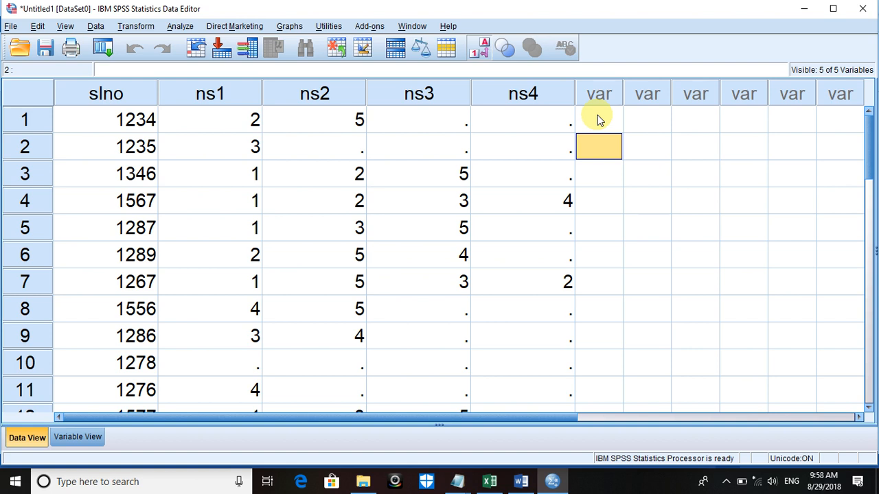
{"action": "key", "text": "Down"}
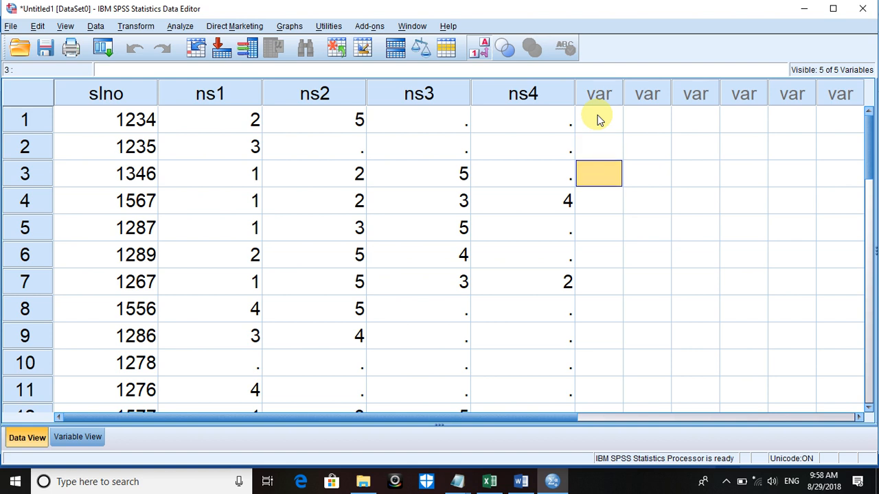
{"action": "key", "text": "Down"}
{"action": "key", "text": "Up"}
{"action": "left_click", "coordinate": [598, 120]}
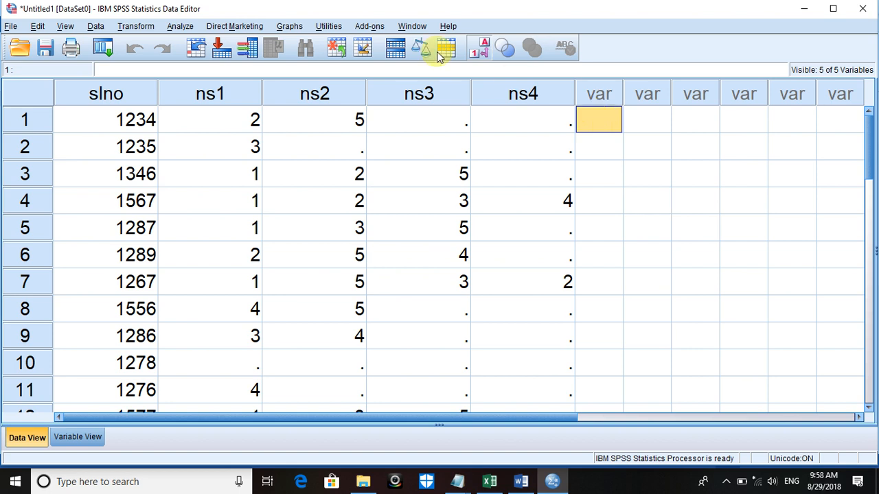
Open Compute Variable and name the target variable no_read
{"action": "left_click", "coordinate": [137, 30]}
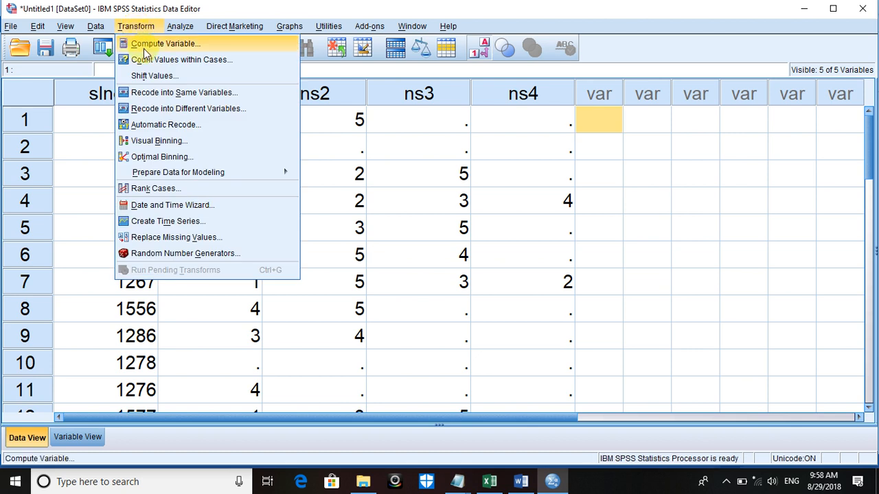
{"action": "left_click", "coordinate": [143, 45]}
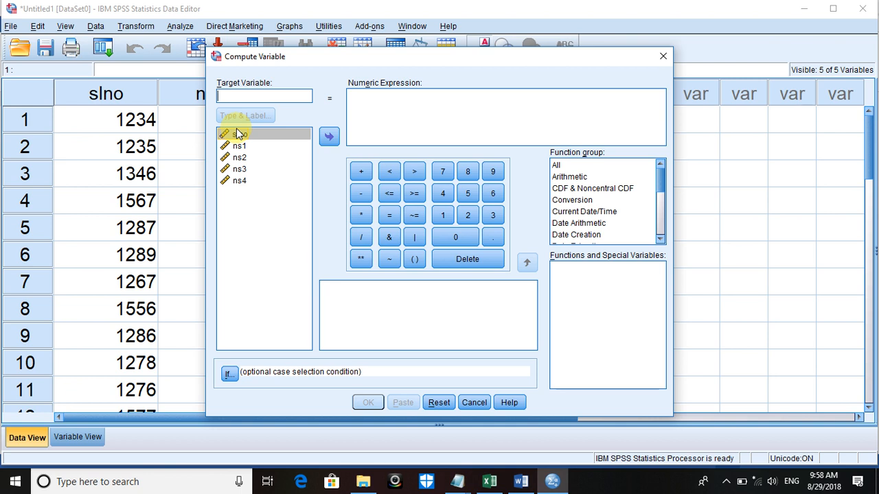
{"action": "type", "text": "no"}
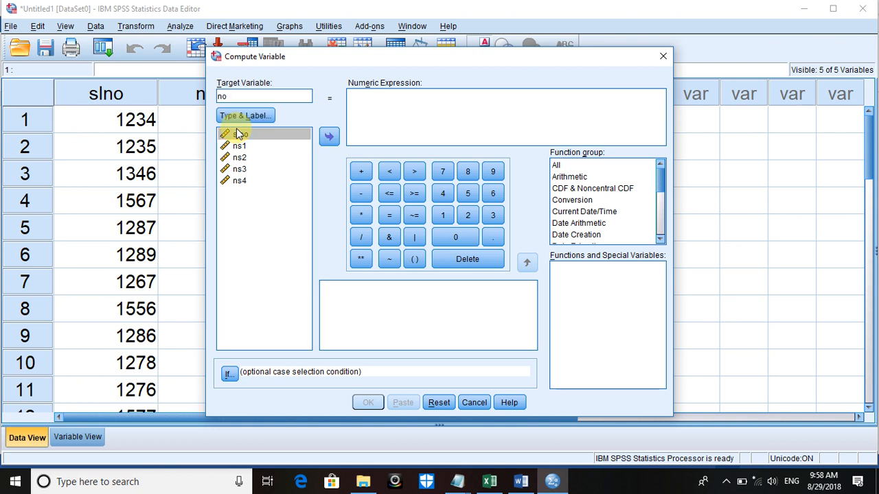
{"action": "type", "text": "_read"}
{"action": "left_click", "coordinate": [381, 112]}
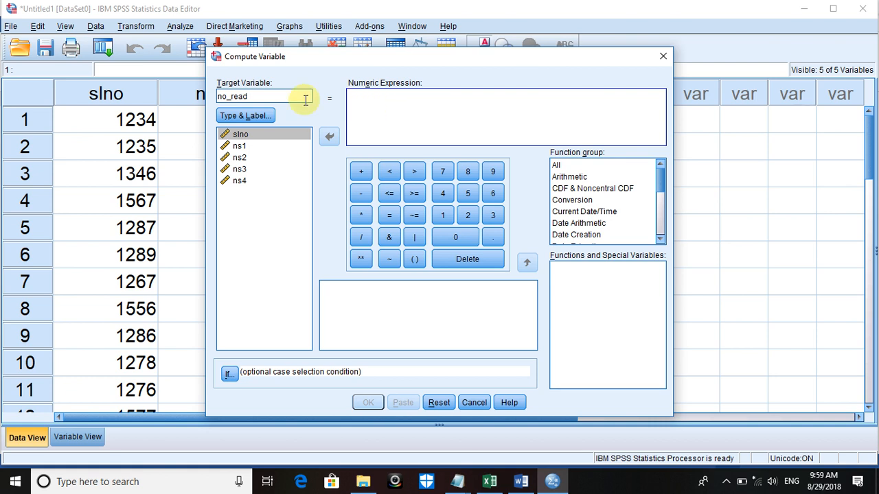
{"action": "left_click_drag", "start_coordinate": [261, 97], "coordinate": [200, 95]}
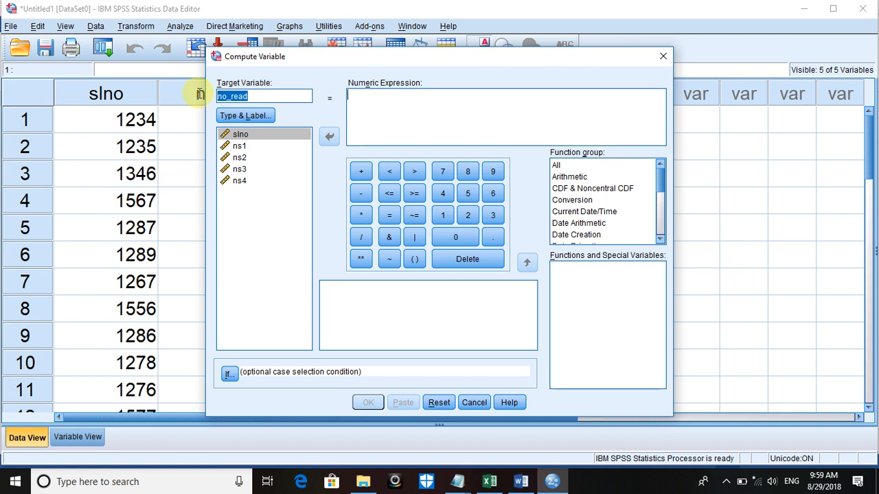
{"action": "left_click", "coordinate": [375, 99]}
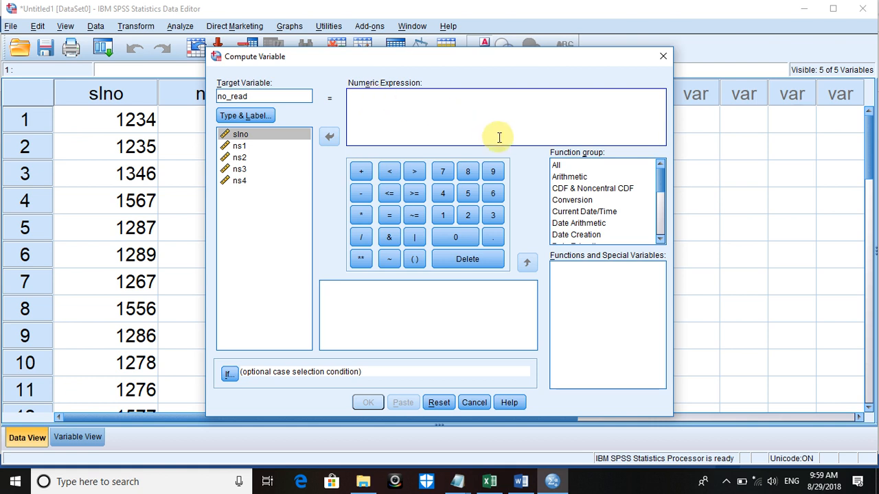
Browse the function groups from Arithmetic through Date Creation for a function that counts values
{"action": "left_click", "coordinate": [571, 178]}
{"action": "key", "text": "Down"}
{"action": "key", "text": "Down"}
{"action": "key", "text": "Down"}
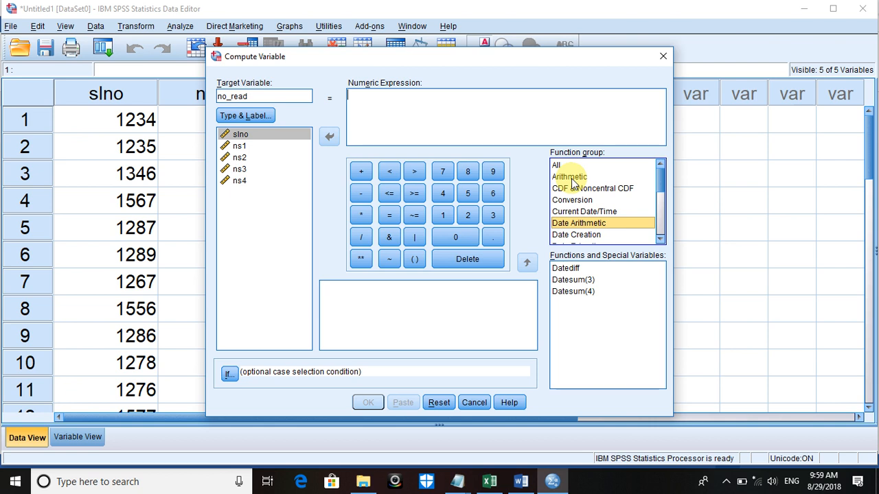
{"action": "key", "text": "Down"}
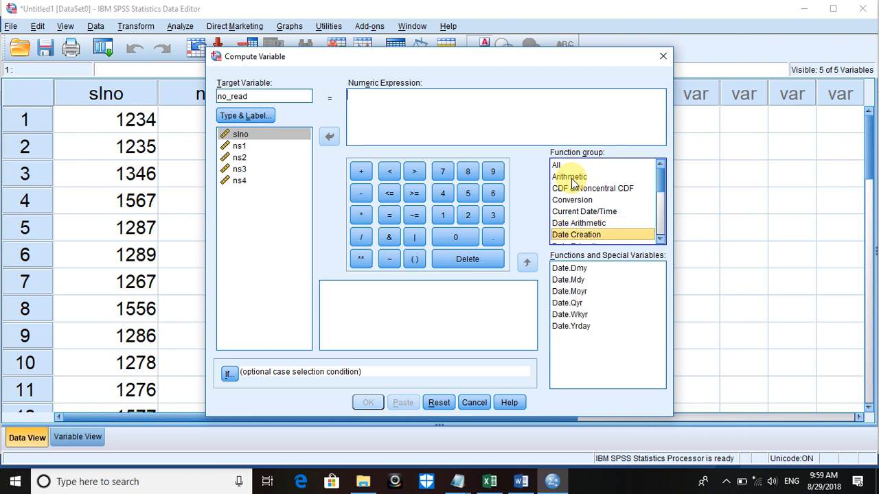
Show all function groups and search the complete function list for a count function beginning with C
{"action": "left_click", "coordinate": [568, 166]}
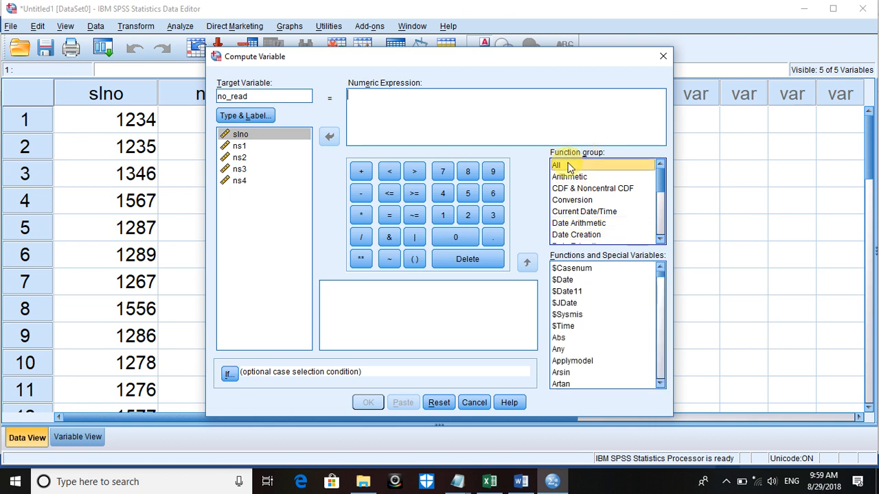
{"action": "left_click", "coordinate": [576, 329]}
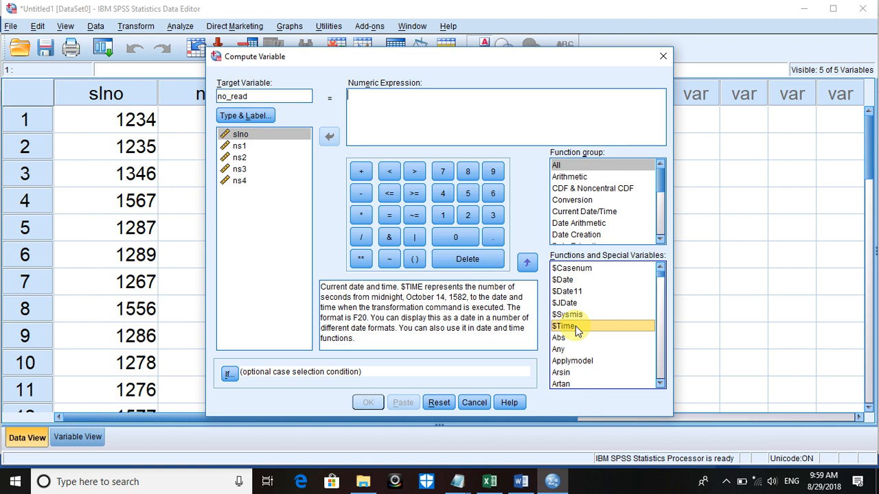
{"action": "key", "text": "c"}
{"action": "key", "text": "Down"}
{"action": "key", "text": "Down"}
{"action": "key", "text": "Down"}
{"action": "key", "text": "Down"}
{"action": "key", "text": "Down"}
{"action": "key", "text": "Down"}
{"action": "key", "text": "Down"}
{"action": "key", "text": "Down"}
{"action": "key", "text": "Down"}
{"action": "key", "text": "Down"}
{"action": "key", "text": "Down"}
{"action": "key", "text": "Down"}
{"action": "key", "text": "Down"}
{"action": "key", "text": "Down"}
{"action": "key", "text": "Down"}
{"action": "key", "text": "Down"}
{"action": "key", "text": "Down"}
{"action": "key", "text": "Down"}
{"action": "key", "text": "Down"}
{"action": "key", "text": "Down"}
{"action": "key", "text": "Down"}
{"action": "key", "text": "Down"}
{"action": "key", "text": "Down"}
{"action": "key", "text": "Down"}
{"action": "key", "text": "Down"}
{"action": "key", "text": "Down"}
{"action": "key", "text": "Down"}
{"action": "key", "text": "Down"}
{"action": "key", "text": "Down"}
{"action": "key", "text": "Down"}
{"action": "key", "text": "Down"}
{"action": "key", "text": "Down"}
{"action": "key", "text": "Down"}
{"action": "key", "text": "Down"}
{"action": "key", "text": "Down"}
{"action": "key", "text": "Down"}
{"action": "key", "text": "Down"}
{"action": "key", "text": "Down"}
{"action": "key", "text": "Down"}
{"action": "key", "text": "Down"}
{"action": "key", "text": "Down"}
{"action": "key", "text": "c"}
{"action": "key", "text": "c"}
{"action": "key", "text": "c"}
{"action": "key", "text": "c"}
{"action": "key", "text": "c"}
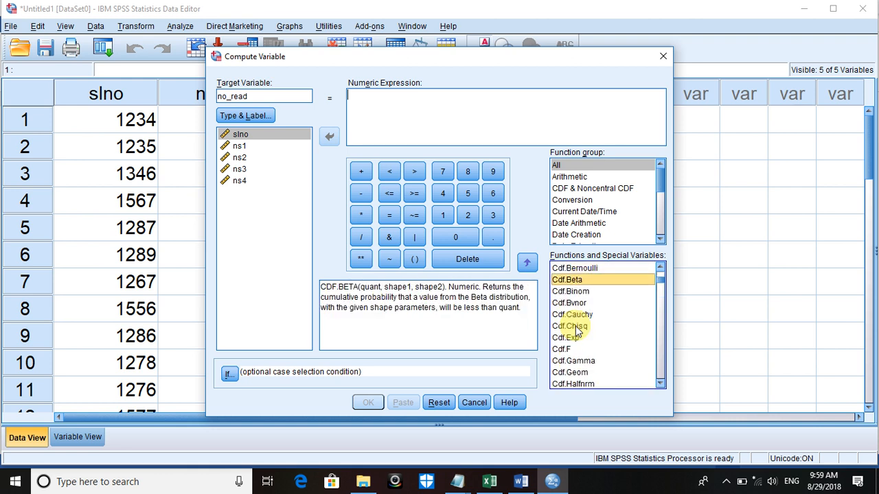
Look through the Arithmetic and Date Arithmetic function groups for a count function
{"action": "left_click", "coordinate": [569, 177]}
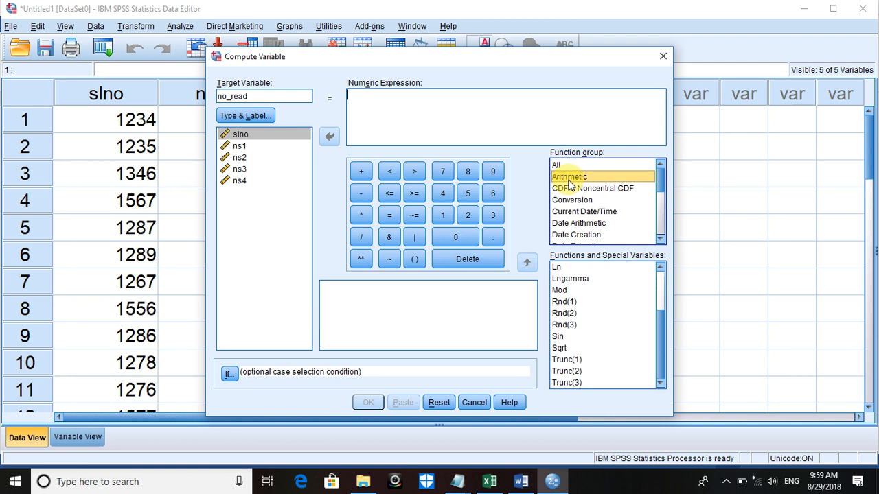
{"action": "left_click", "coordinate": [574, 325]}
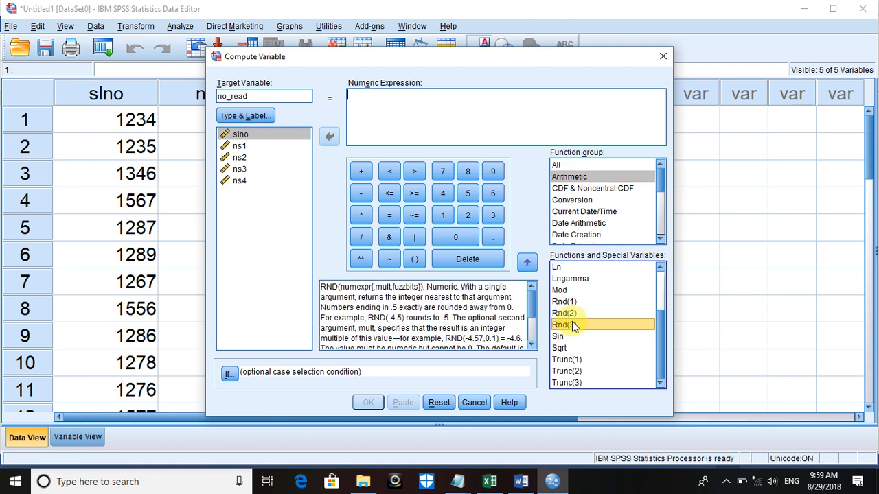
{"action": "key", "text": "c"}
{"action": "key", "text": "Down"}
{"action": "key", "text": "Down"}
{"action": "key", "text": "Down"}
{"action": "key", "text": "Down"}
{"action": "key", "text": "Down"}
{"action": "key", "text": "Down"}
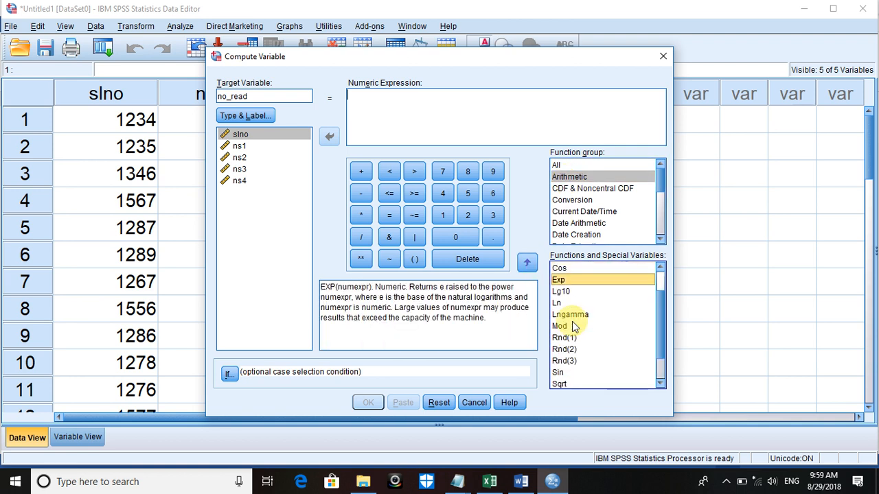
{"action": "key", "text": "Down"}
{"action": "key", "text": "Down"}
{"action": "key", "text": "Down"}
{"action": "key", "text": "Down"}
{"action": "key", "text": "Down"}
{"action": "key", "text": "Down"}
{"action": "key", "text": "Down"}
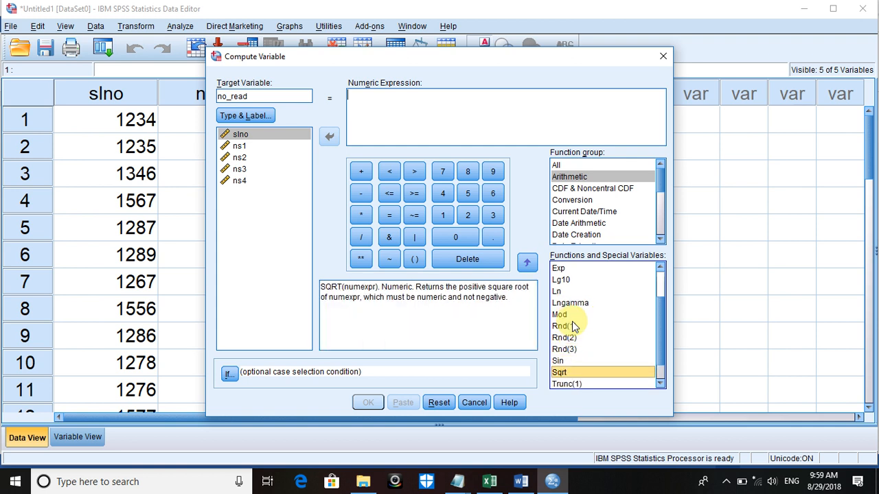
{"action": "key", "text": "Up"}
{"action": "key", "text": "Up"}
{"action": "key", "text": "Up"}
{"action": "key", "text": "Up"}
{"action": "key", "text": "Up"}
{"action": "key", "text": "Up"}
{"action": "key", "text": "Up"}
{"action": "key", "text": "Up"}
{"action": "key", "text": "Up"}
{"action": "key", "text": "Up"}
{"action": "key", "text": "Up"}
{"action": "key", "text": "Up"}
{"action": "key", "text": "Up"}
{"action": "key", "text": "Up"}
{"action": "key", "text": "Up"}
{"action": "key", "text": "Up"}
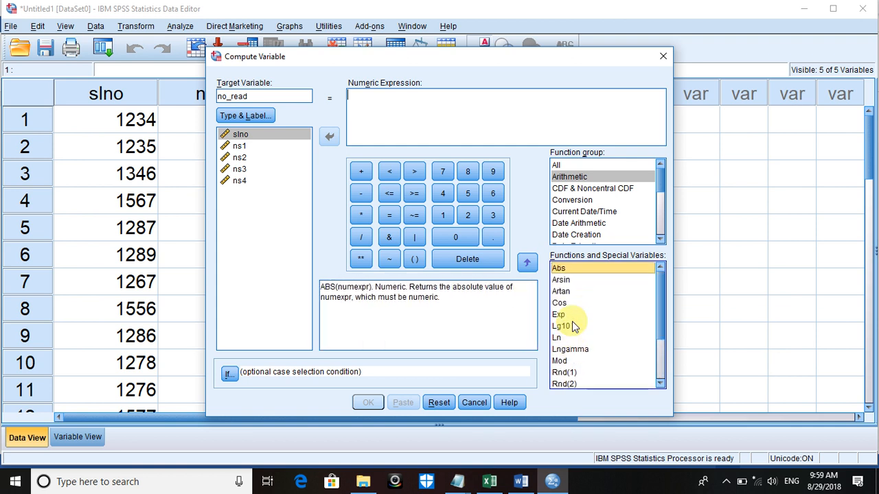
{"action": "left_click", "coordinate": [581, 223]}
{"action": "left_click_drag", "start_coordinate": [662, 183], "coordinate": [674, 138]}
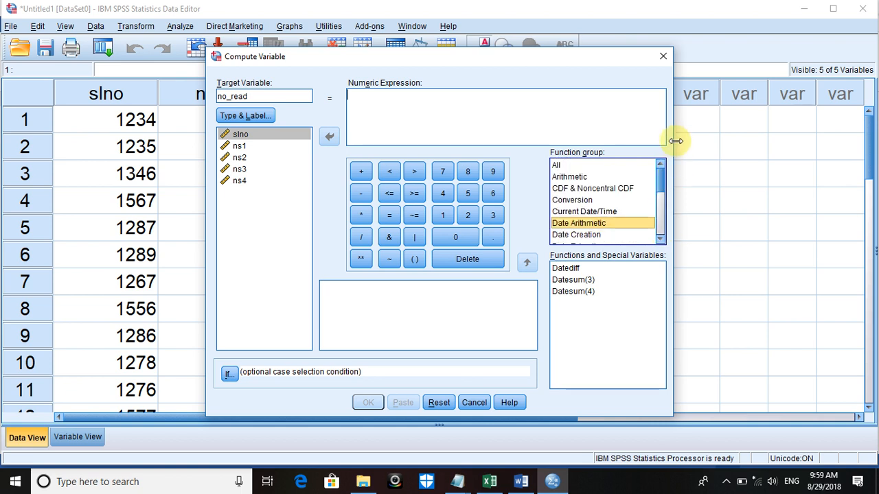
Begin the numeric expression for no_read with "count("
{"action": "left_click", "coordinate": [383, 99]}
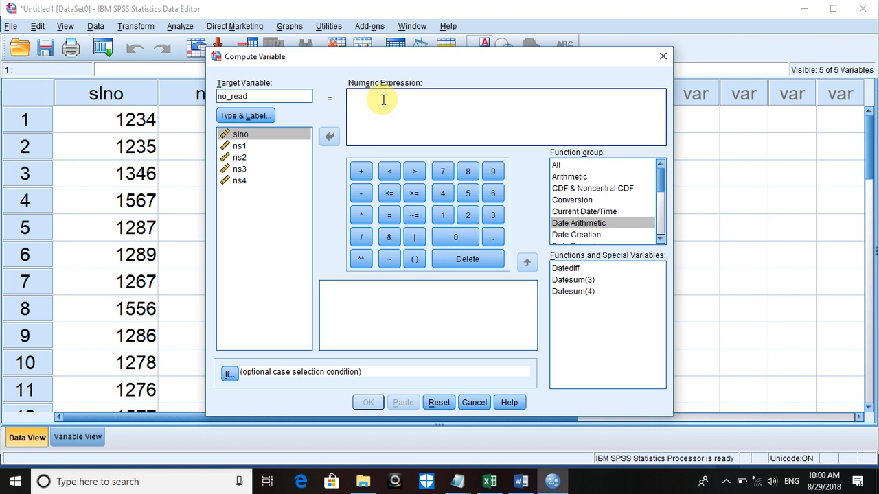
{"action": "type", "text": "coun"}
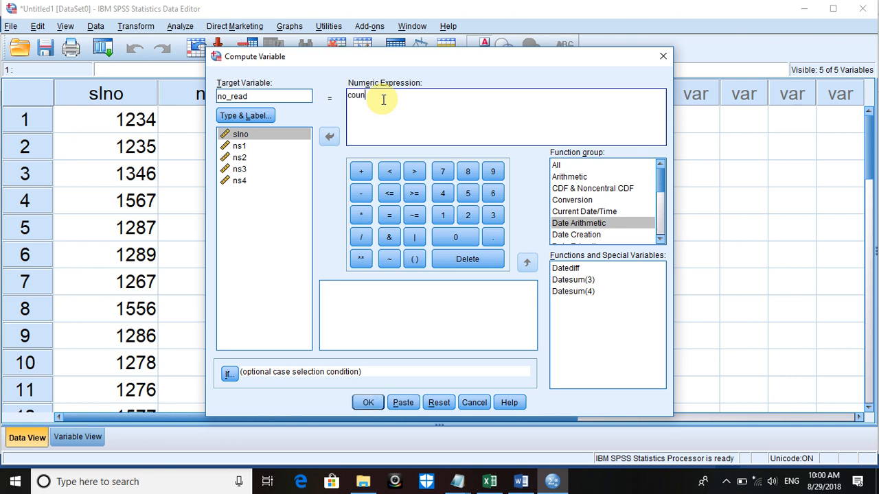
{"action": "type", "text": "t("}
Search the complete list of all functions through to its end for a count function, and abandon the no_read computation
{"action": "left_click", "coordinate": [567, 169]}
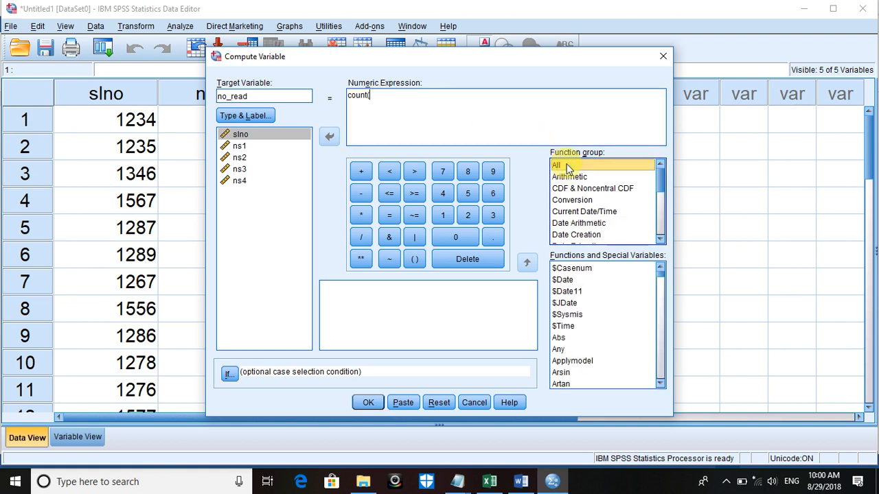
{"action": "left_click", "coordinate": [566, 281]}
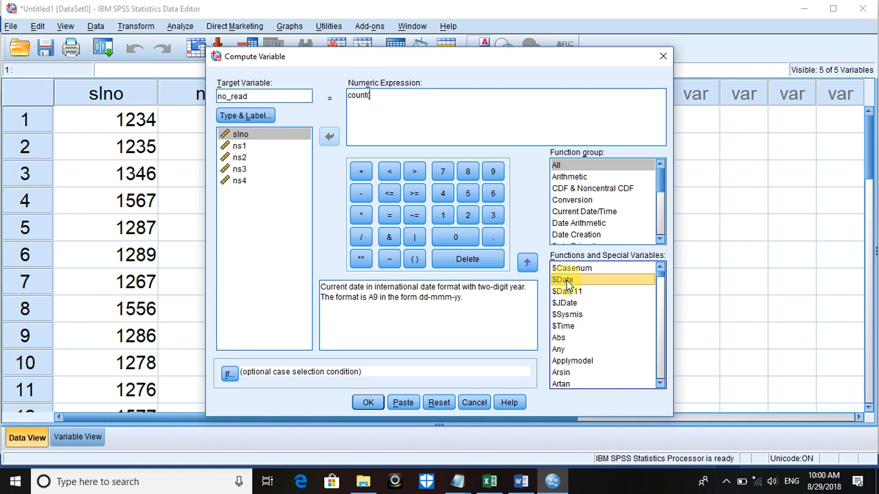
{"action": "key", "text": "Down"}
{"action": "key", "text": "Down"}
{"action": "key", "text": "Down"}
{"action": "key", "text": "Down"}
{"action": "key", "text": "Down"}
{"action": "key", "text": "Down"}
{"action": "key", "text": "Down"}
{"action": "key", "text": "Down"}
{"action": "key", "text": "Down"}
{"action": "key", "text": "Down"}
{"action": "key", "text": "Down"}
{"action": "key", "text": "Down"}
{"action": "key", "text": "Down"}
{"action": "key", "text": "Down"}
{"action": "key", "text": "Down"}
{"action": "key", "text": "Down"}
{"action": "key", "text": "Down"}
{"action": "key", "text": "Down"}
{"action": "key", "text": "Down"}
{"action": "key", "text": "Down"}
{"action": "key", "text": "Down"}
{"action": "key", "text": "Down"}
{"action": "key", "text": "Down"}
{"action": "key", "text": "Down"}
{"action": "key", "text": "Down"}
{"action": "key", "text": "Down"}
{"action": "key", "text": "Down"}
{"action": "key", "text": "Down"}
{"action": "key", "text": "Down"}
{"action": "key", "text": "Down"}
{"action": "key", "text": "Down"}
{"action": "key", "text": "Down"}
{"action": "key", "text": "Down"}
{"action": "key", "text": "Down"}
{"action": "key", "text": "Down"}
{"action": "key", "text": "Down"}
{"action": "key", "text": "Down"}
{"action": "key", "text": "Down"}
{"action": "key", "text": "Down"}
{"action": "key", "text": "Down"}
{"action": "key", "text": "Down"}
{"action": "key", "text": "Down"}
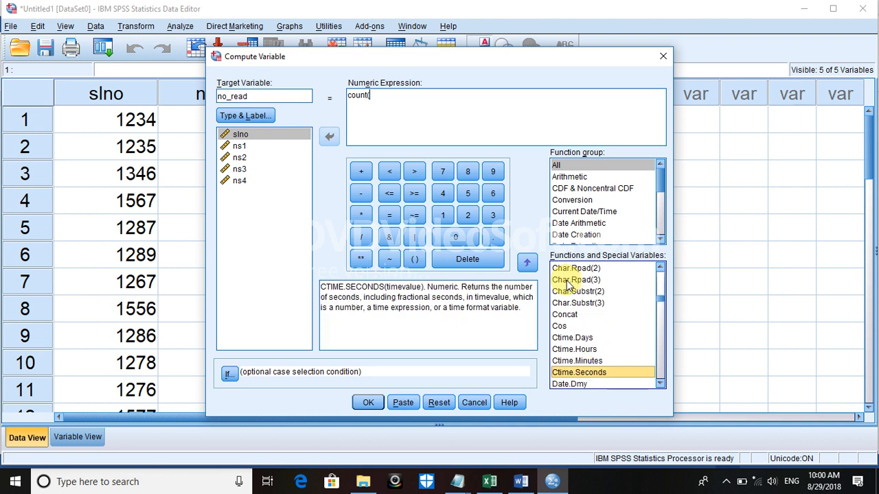
{"action": "key", "text": "Down"}
{"action": "key", "text": "Down"}
{"action": "key", "text": "Down"}
{"action": "key", "text": "Down"}
{"action": "key", "text": "Down"}
{"action": "key", "text": "Down"}
{"action": "key", "text": "Down"}
{"action": "key", "text": "Down"}
{"action": "key", "text": "Down"}
{"action": "key", "text": "Down"}
{"action": "key", "text": "Down"}
{"action": "key", "text": "Down"}
{"action": "key", "text": "Down"}
{"action": "key", "text": "Down"}
{"action": "key", "text": "Down"}
{"action": "key", "text": "Down"}
{"action": "key", "text": "Down"}
{"action": "key", "text": "Down"}
{"action": "key", "text": "Down"}
{"action": "key", "text": "Down"}
{"action": "key", "text": "Down"}
{"action": "key", "text": "Down"}
{"action": "key", "text": "Down"}
{"action": "key", "text": "Down"}
{"action": "key", "text": "Down"}
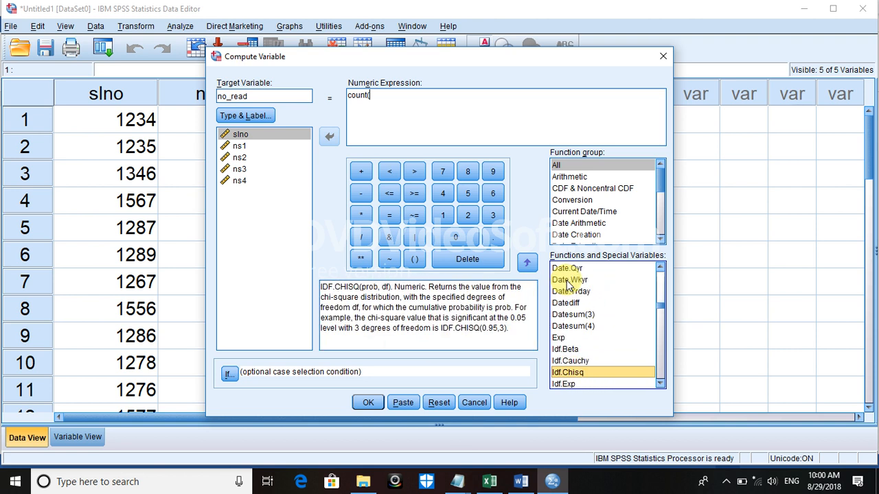
{"action": "key", "text": "Down"}
{"action": "key", "text": "Down"}
{"action": "key", "text": "Down"}
{"action": "key", "text": "Down"}
{"action": "key", "text": "Down"}
{"action": "key", "text": "Down"}
{"action": "key", "text": "Down"}
{"action": "key", "text": "Down"}
{"action": "key", "text": "Down"}
{"action": "key", "text": "Down"}
{"action": "key", "text": "Down"}
{"action": "key", "text": "Down"}
{"action": "key", "text": "Down"}
{"action": "key", "text": "Down"}
{"action": "key", "text": "Down"}
{"action": "key", "text": "Down"}
{"action": "key", "text": "Down"}
{"action": "key", "text": "Down"}
{"action": "key", "text": "Down"}
{"action": "key", "text": "Down"}
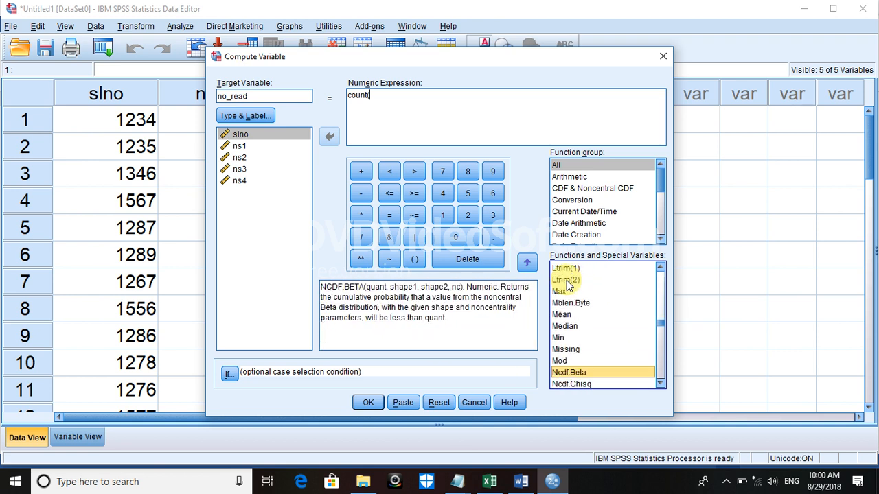
{"action": "key", "text": "Down"}
{"action": "key", "text": "Down"}
{"action": "key", "text": "Down"}
{"action": "key", "text": "Down"}
{"action": "key", "text": "Down"}
{"action": "key", "text": "Down"}
{"action": "key", "text": "Down"}
{"action": "key", "text": "Down"}
{"action": "key", "text": "Down"}
{"action": "key", "text": "Down"}
{"action": "key", "text": "Down"}
{"action": "key", "text": "Down"}
{"action": "key", "text": "Down"}
{"action": "key", "text": "Down"}
{"action": "key", "text": "Down"}
{"action": "key", "text": "Down"}
{"action": "key", "text": "Down"}
{"action": "key", "text": "Down"}
{"action": "key", "text": "Down"}
{"action": "key", "text": "Down"}
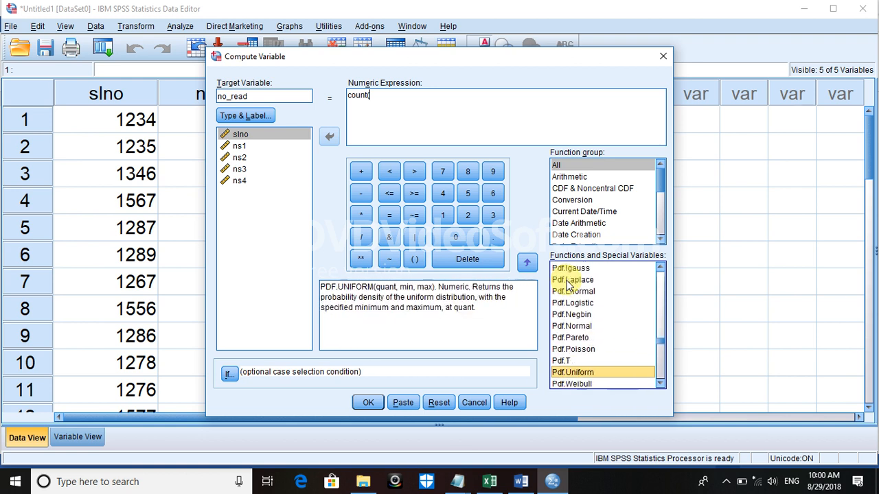
{"action": "key", "text": "Down"}
{"action": "key", "text": "Down"}
{"action": "key", "text": "Down"}
{"action": "key", "text": "Down"}
{"action": "key", "text": "Down"}
{"action": "key", "text": "Down"}
{"action": "key", "text": "Down"}
{"action": "key", "text": "Down"}
{"action": "key", "text": "Down"}
{"action": "key", "text": "Down"}
{"action": "key", "text": "Down"}
{"action": "key", "text": "Down"}
{"action": "key", "text": "Down"}
{"action": "key", "text": "Down"}
{"action": "key", "text": "Down"}
{"action": "key", "text": "Down"}
{"action": "key", "text": "Down"}
{"action": "key", "text": "Down"}
{"action": "key", "text": "Down"}
{"action": "key", "text": "Down"}
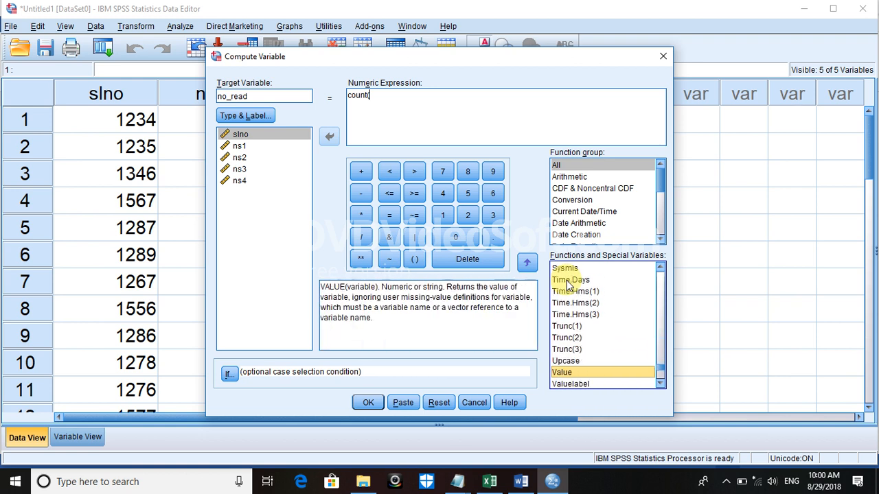
{"action": "key", "text": "Down"}
{"action": "key", "text": "Down"}
{"action": "key", "text": "Down"}
{"action": "key", "text": "Down"}
{"action": "key", "text": "Down"}
{"action": "key", "text": "Down"}
{"action": "key", "text": "Down"}
{"action": "key", "text": "Down"}
{"action": "key", "text": "Down"}
{"action": "key", "text": "Down"}
{"action": "key", "text": "Down"}
{"action": "key", "text": "Down"}
{"action": "key", "text": "Down"}
{"action": "key", "text": "Down"}
{"action": "key", "text": "Down"}
{"action": "key", "text": "Down"}
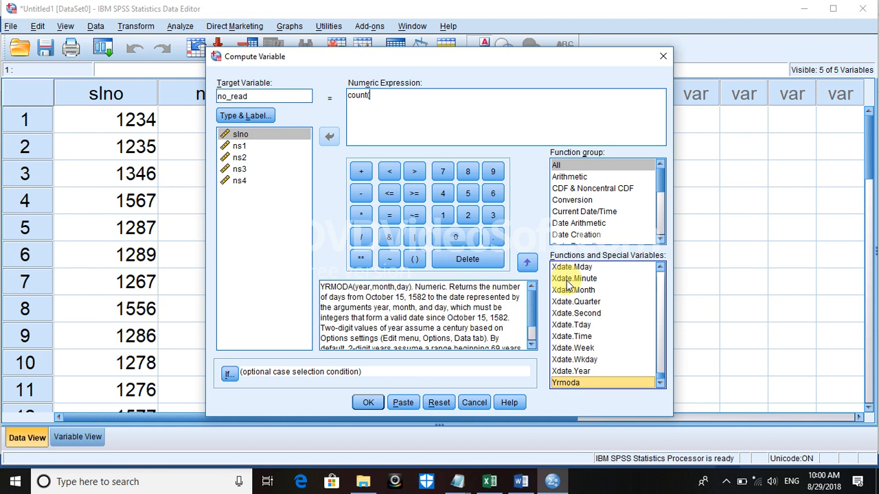
{"action": "left_click", "coordinate": [666, 53]}
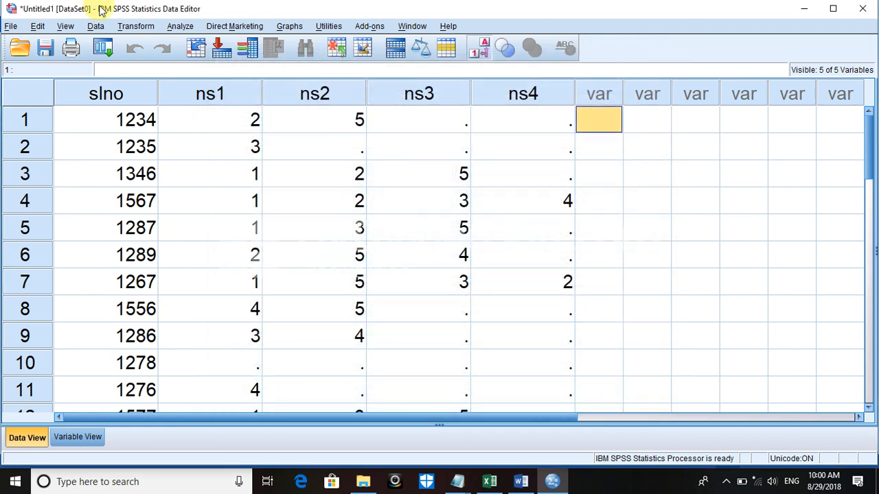
Look through the Data and Transform commands for a way to count values, and open the SPSS help topics
{"action": "left_click", "coordinate": [95, 29]}
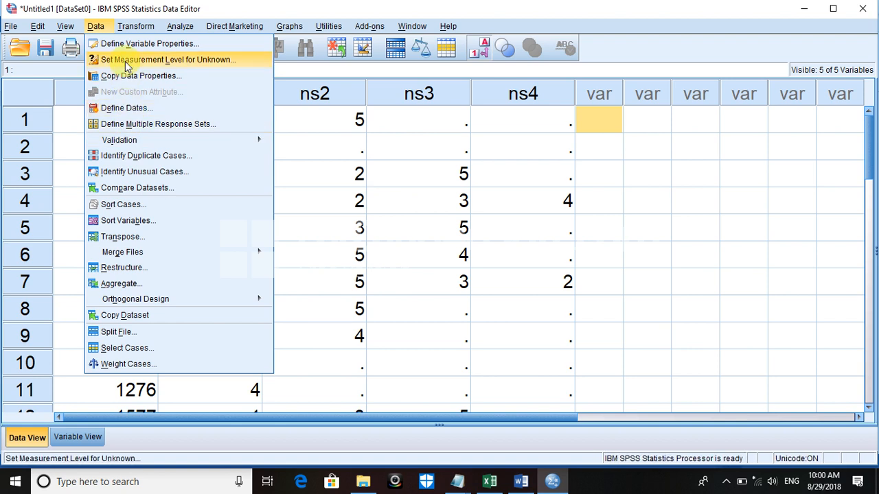
{"action": "mouse_move", "coordinate": [132, 31]}
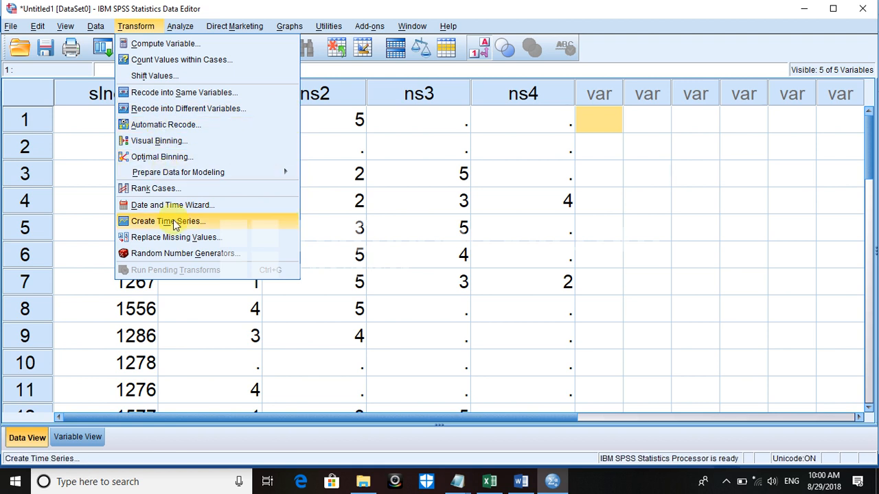
{"action": "mouse_move", "coordinate": [182, 27]}
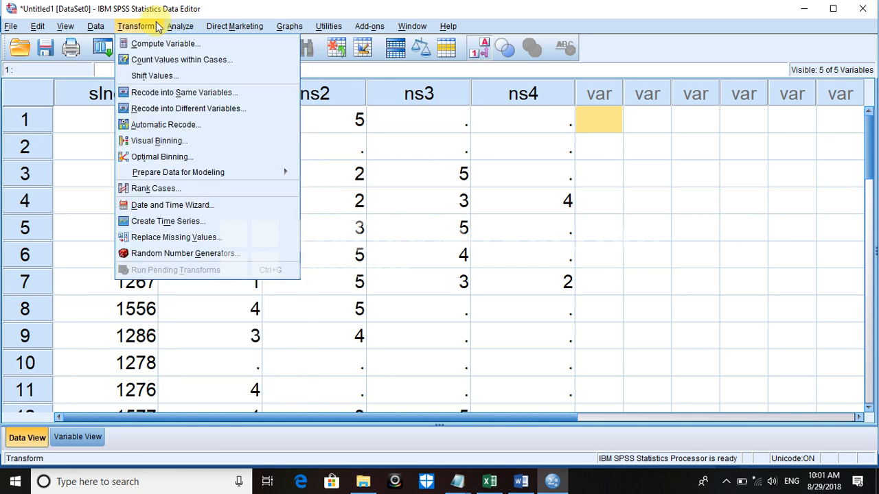
{"action": "mouse_move", "coordinate": [103, 27]}
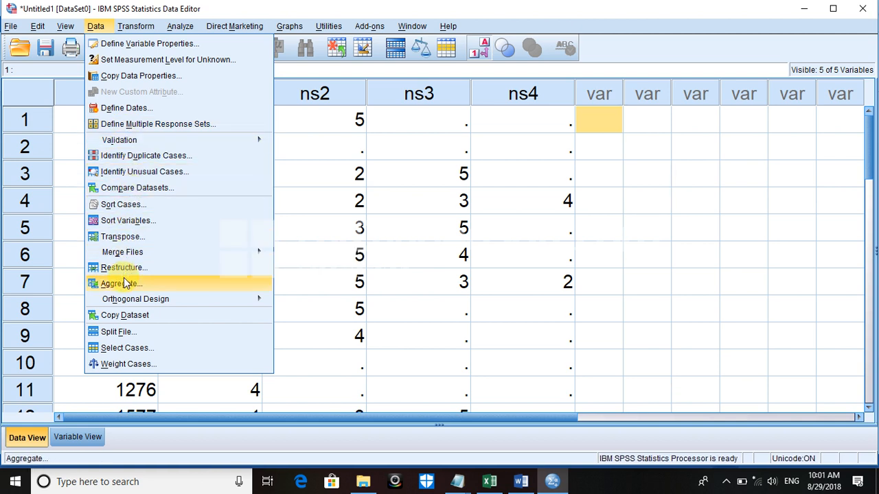
{"action": "mouse_move", "coordinate": [125, 302]}
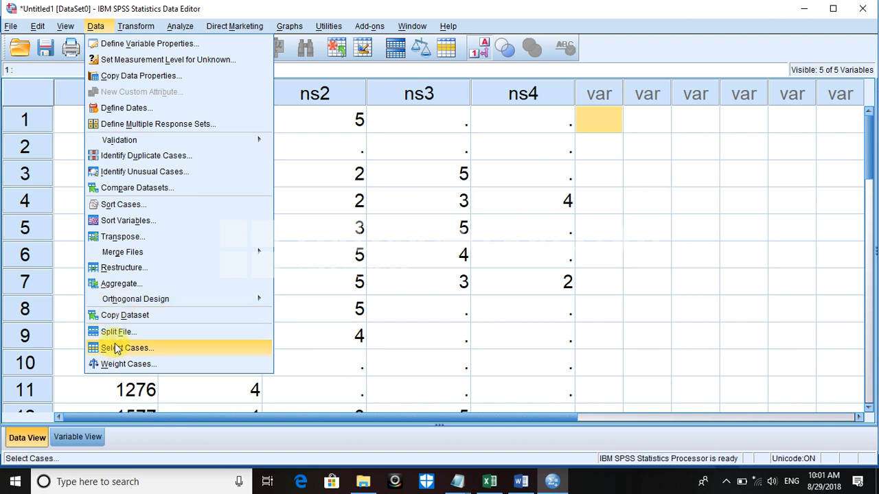
{"action": "mouse_move", "coordinate": [71, 27]}
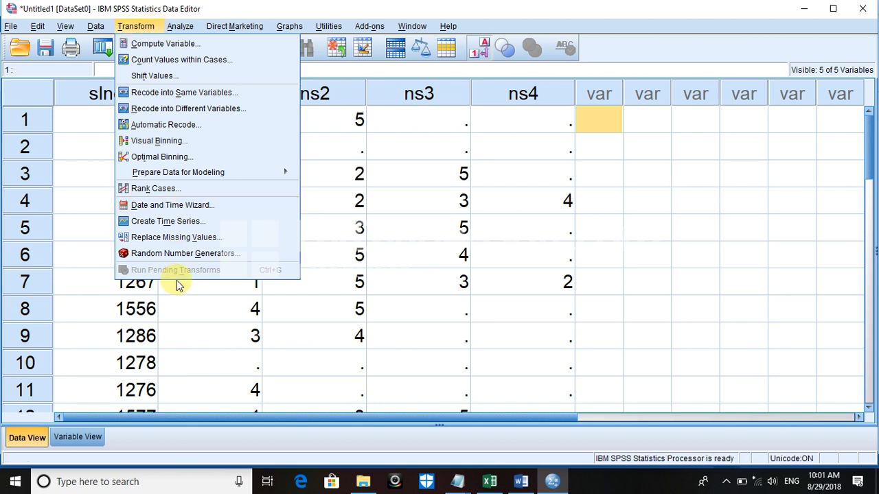
{"action": "mouse_move", "coordinate": [447, 26]}
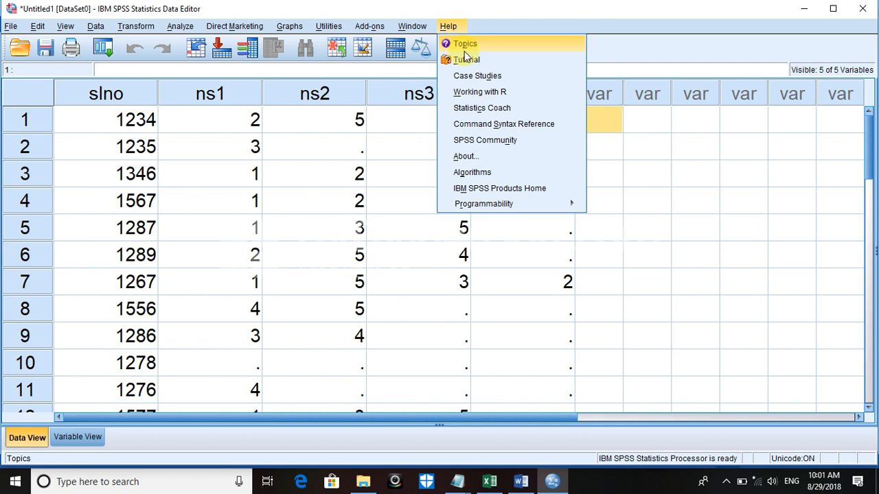
{"action": "left_click", "coordinate": [465, 44]}
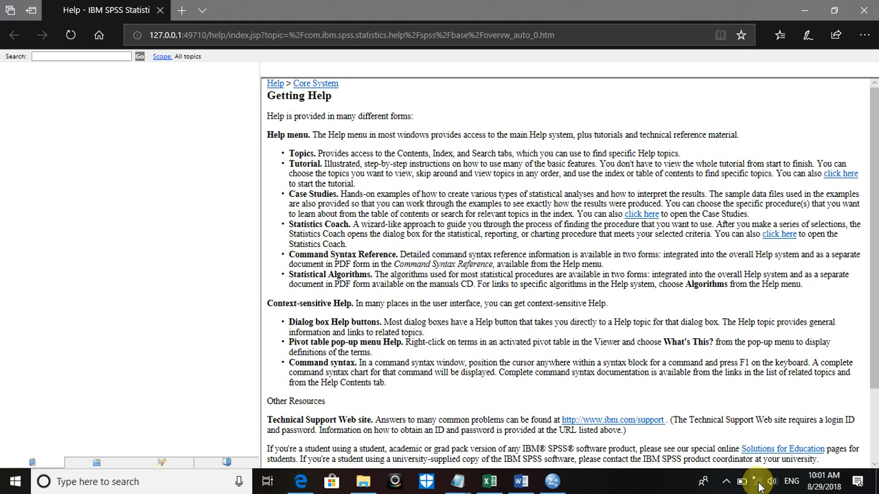
{"action": "left_click", "coordinate": [758, 482]}
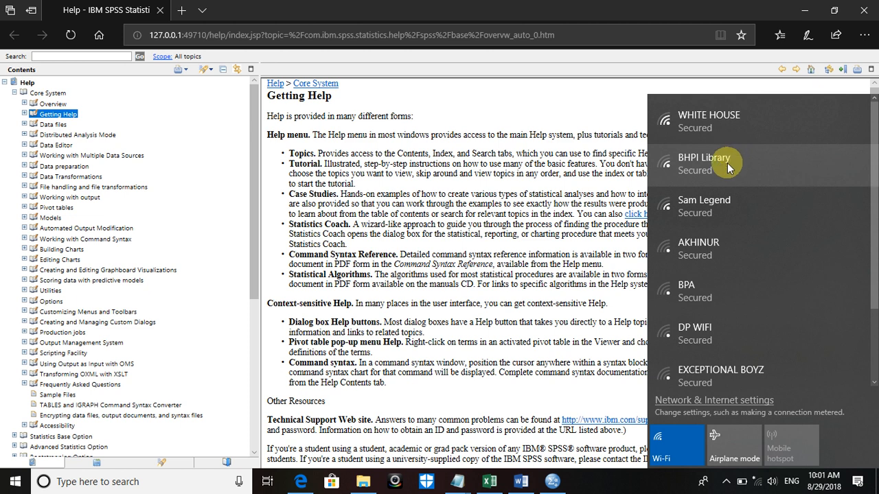
{"action": "left_click", "coordinate": [729, 169]}
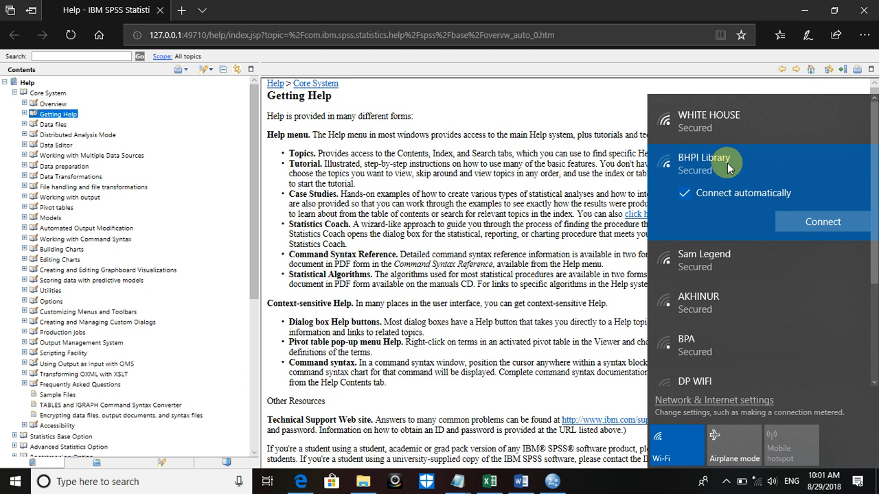
{"action": "left_click", "coordinate": [793, 218]}
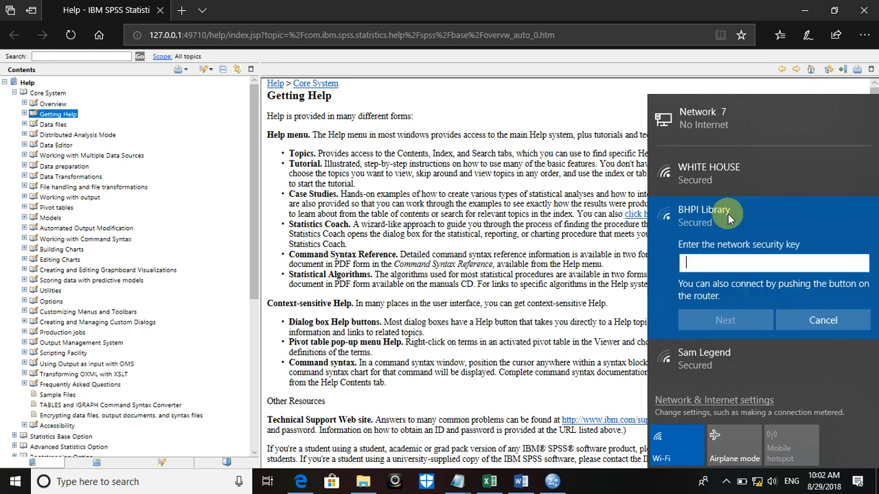
{"action": "left_click", "coordinate": [851, 328]}
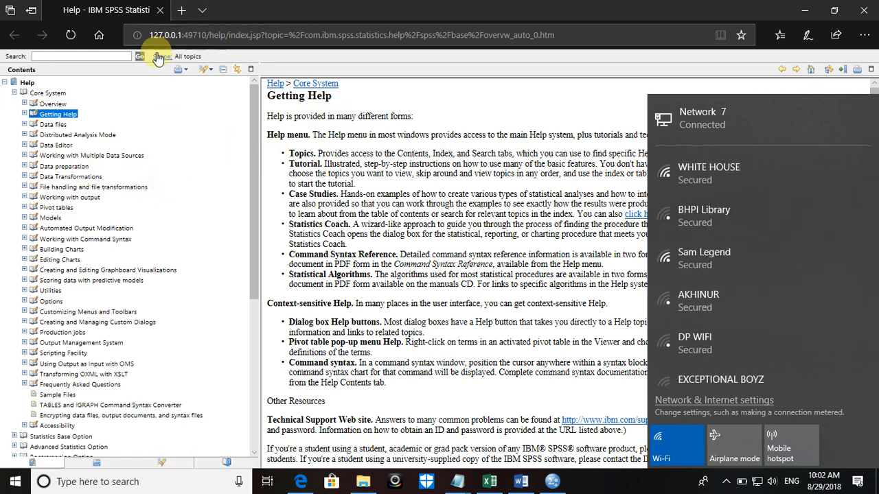
Search the help for "count", dismissing the Windows licence notice
{"action": "left_click", "coordinate": [131, 54]}
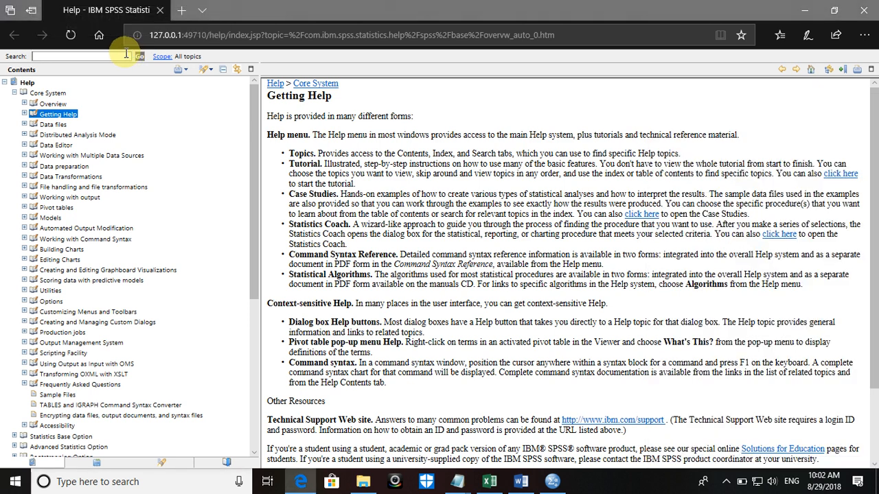
{"action": "type", "text": "coun"}
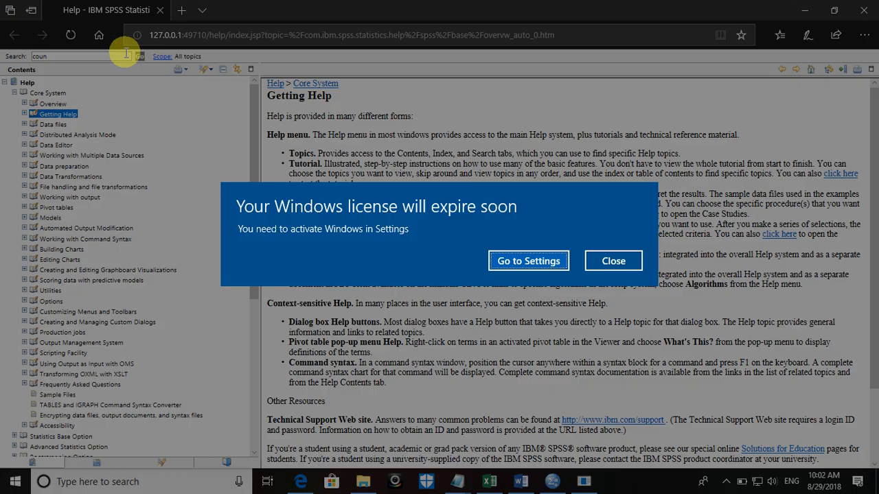
{"action": "left_click", "coordinate": [609, 268]}
{"action": "left_click", "coordinate": [52, 57]}
{"action": "type", "text": "t"}
{"action": "key", "text": "Return"}
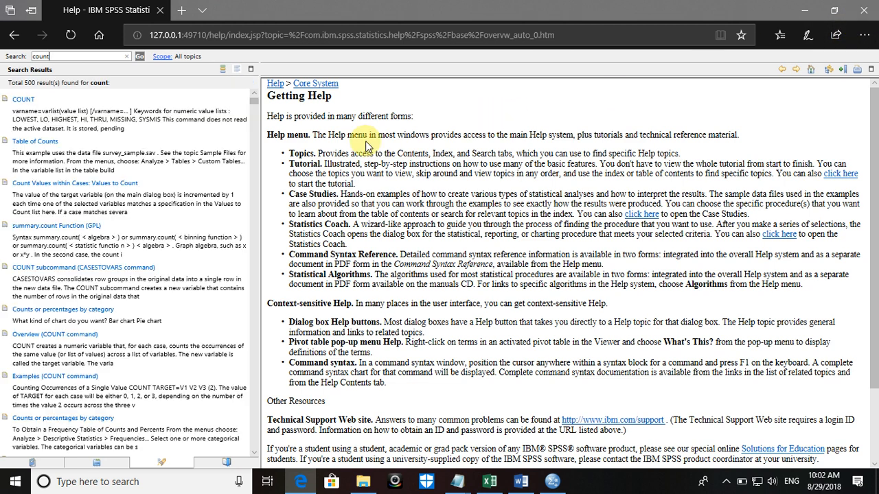
Go through the COUNT command's help to its examples, copy "COUNT QLOW=Q1 TO Q10 (LO THRU 0)", and switch back to the SPSS Data Editor
{"action": "left_click", "coordinate": [23, 99]}
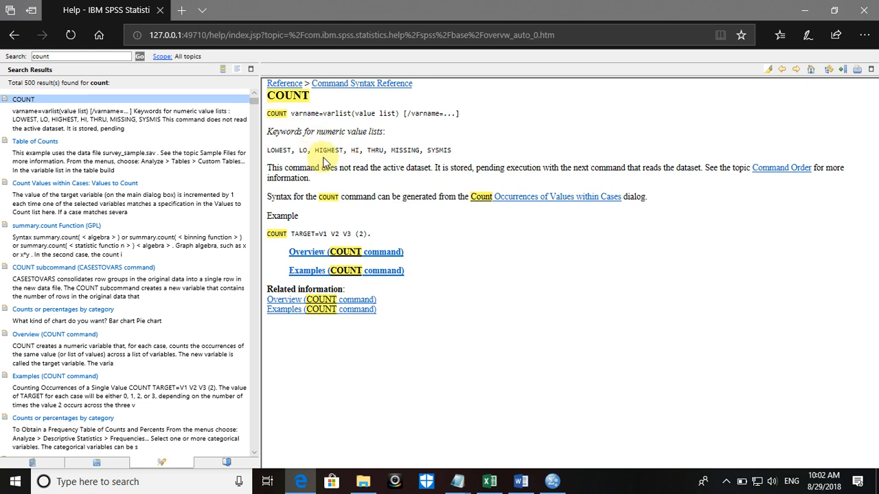
{"action": "left_click_drag", "start_coordinate": [267, 115], "coordinate": [388, 114]}
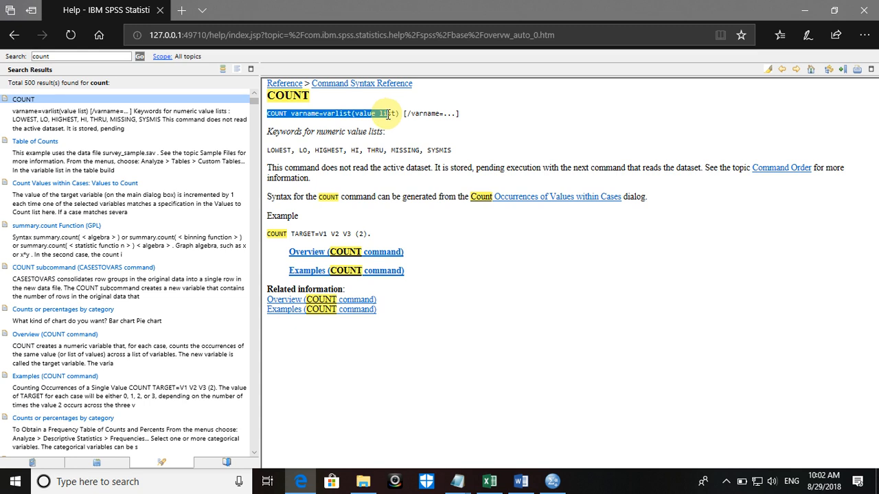
{"action": "left_click", "coordinate": [352, 252]}
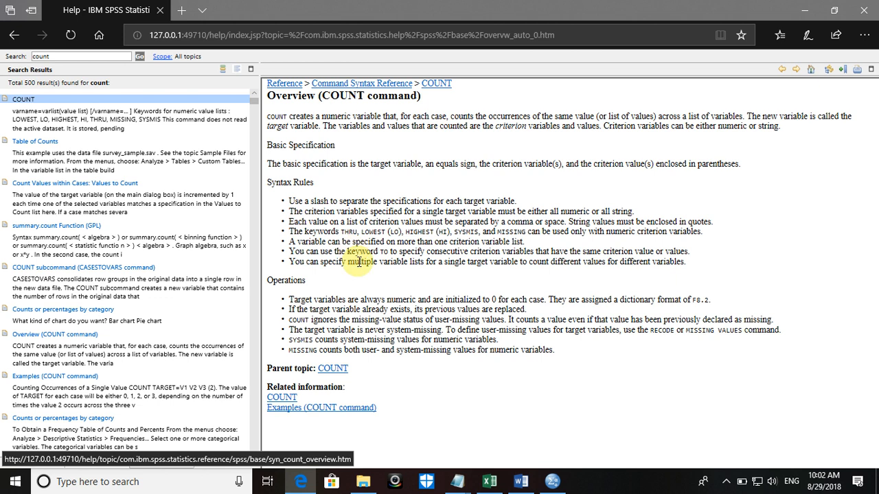
{"action": "left_click", "coordinate": [299, 408]}
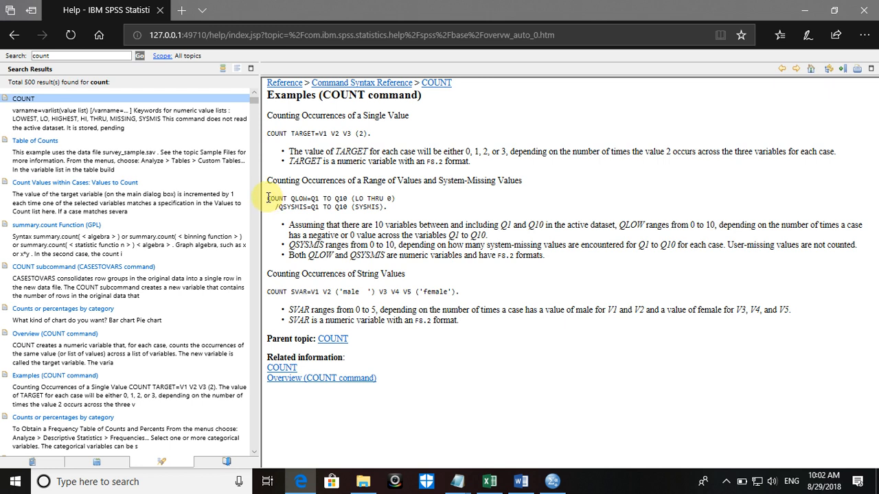
{"action": "left_click_drag", "start_coordinate": [268, 198], "coordinate": [406, 198]}
{"action": "key", "text": "ctrl+c"}
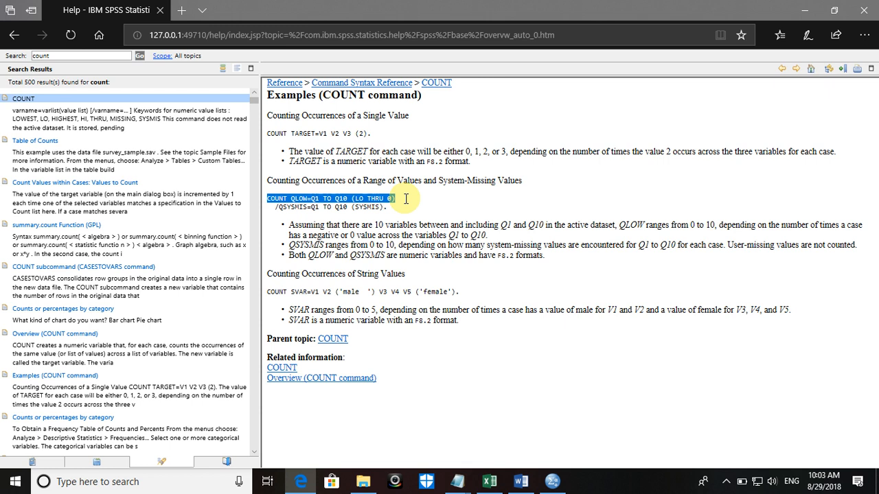
{"action": "left_click", "coordinate": [552, 481]}
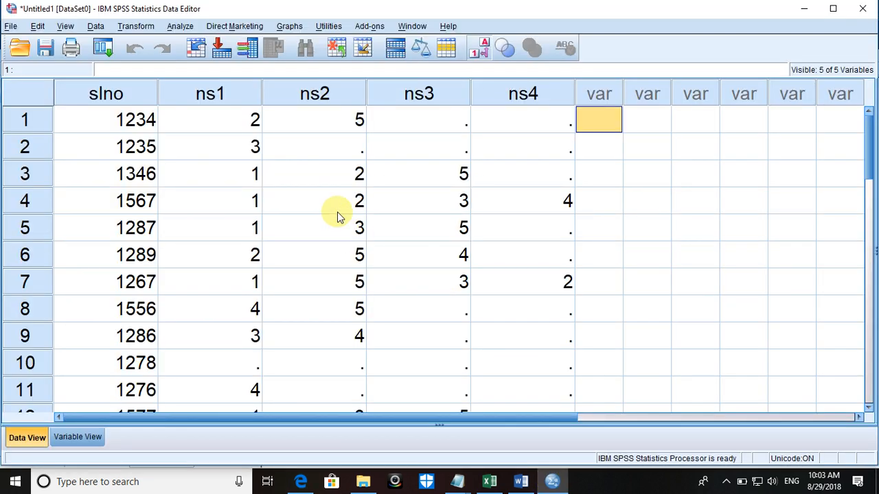
{"action": "left_click", "coordinate": [95, 28]}
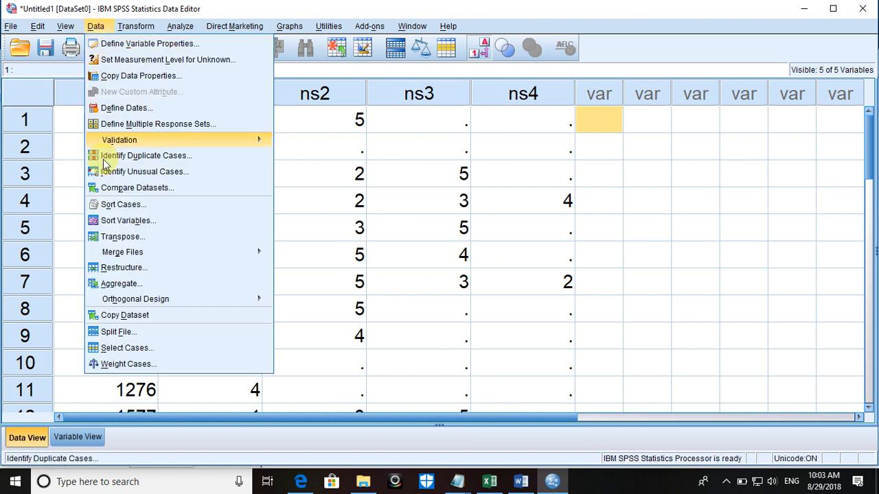
{"action": "mouse_move", "coordinate": [136, 25]}
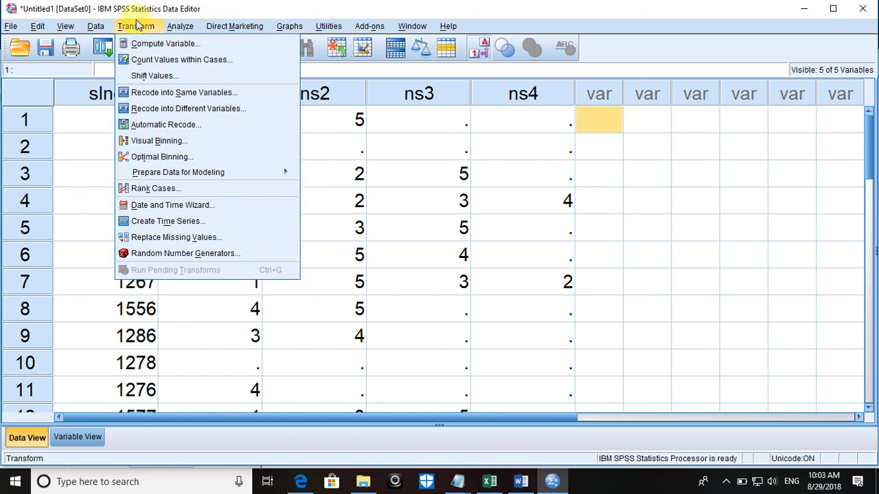
{"action": "left_click", "coordinate": [162, 43]}
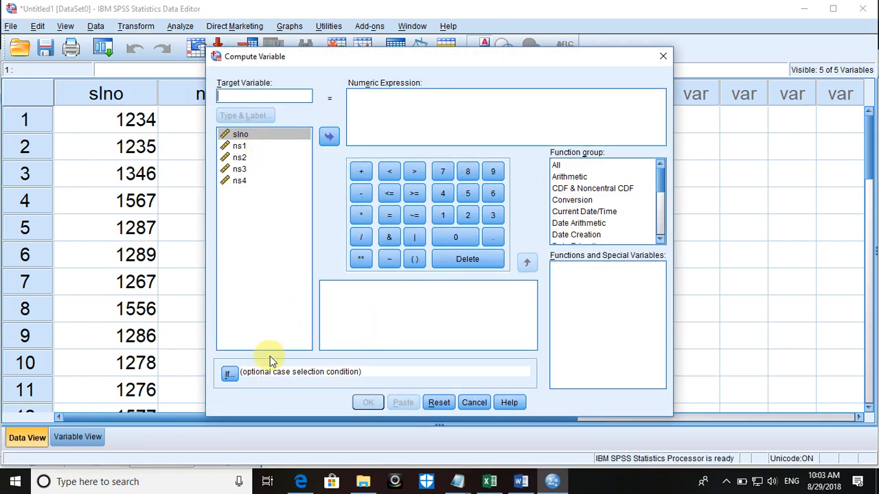
{"action": "left_click", "coordinate": [245, 146]}
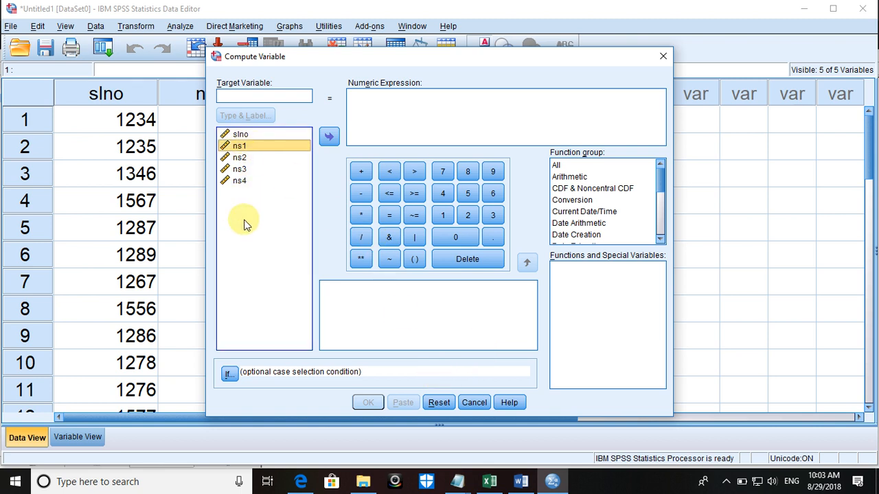
{"action": "left_click", "coordinate": [477, 405]}
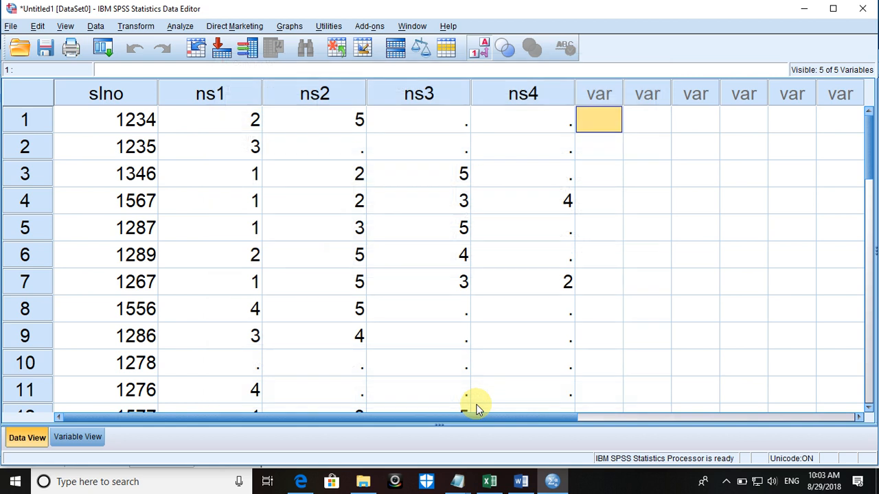
Create a new syntax file and paste the copied COUNT example line into it
{"action": "left_click", "coordinate": [37, 28]}
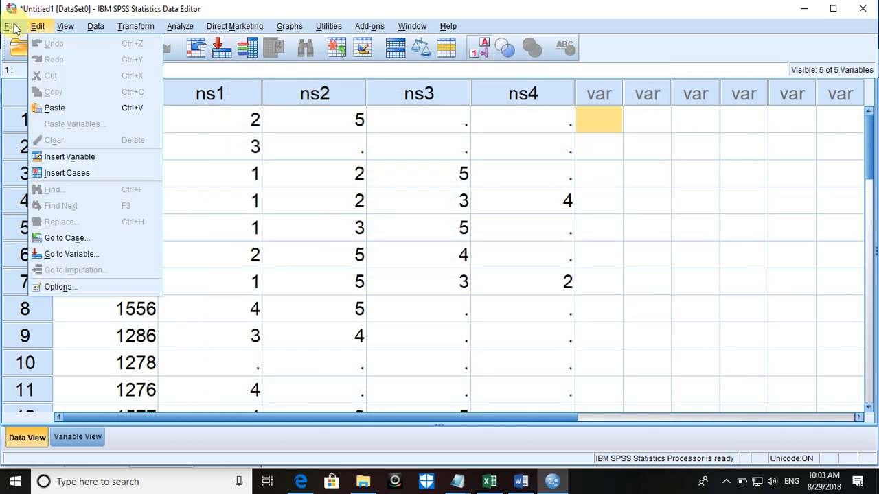
{"action": "left_click", "coordinate": [13, 28]}
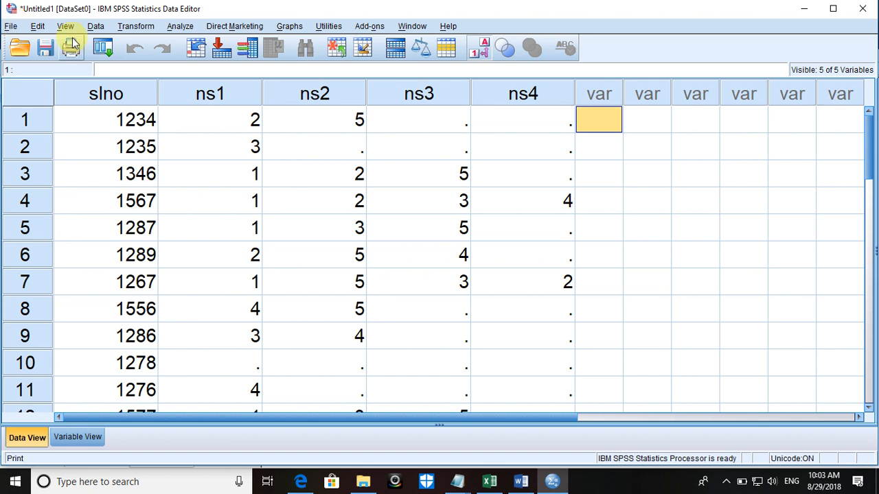
{"action": "left_click", "coordinate": [10, 28]}
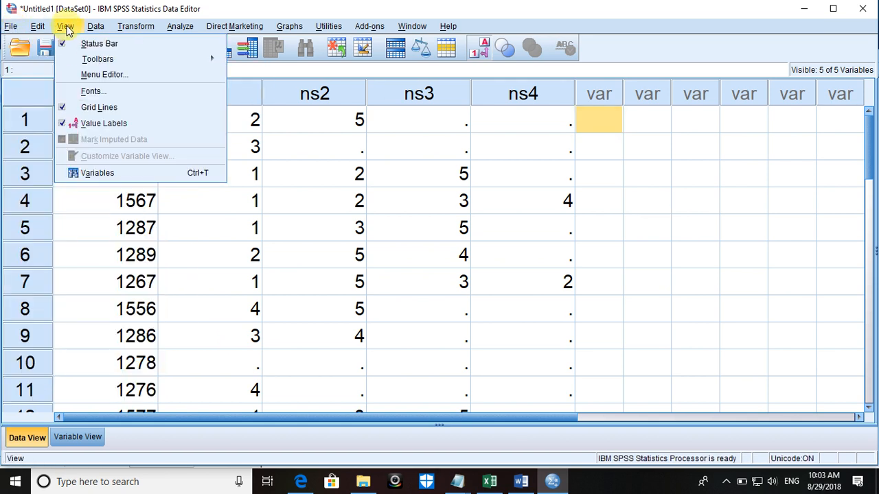
{"action": "mouse_move", "coordinate": [29, 47]}
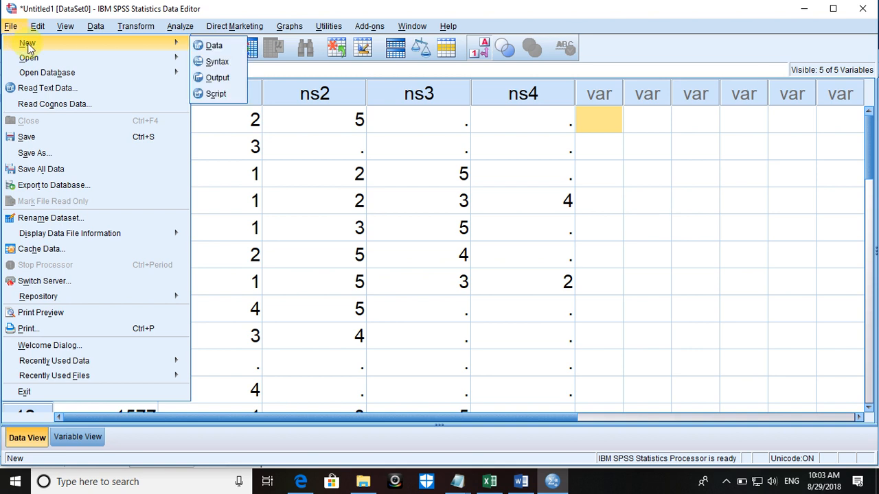
{"action": "left_click", "coordinate": [210, 63]}
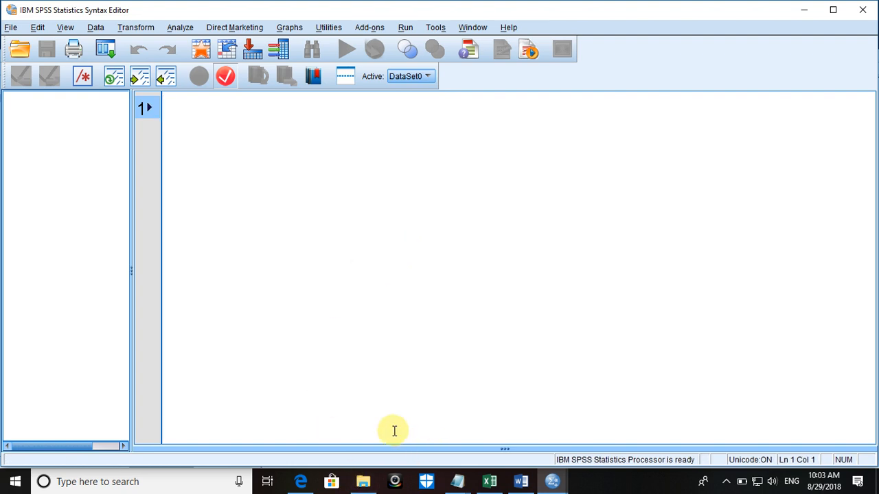
{"action": "key", "text": "ctrl+v"}
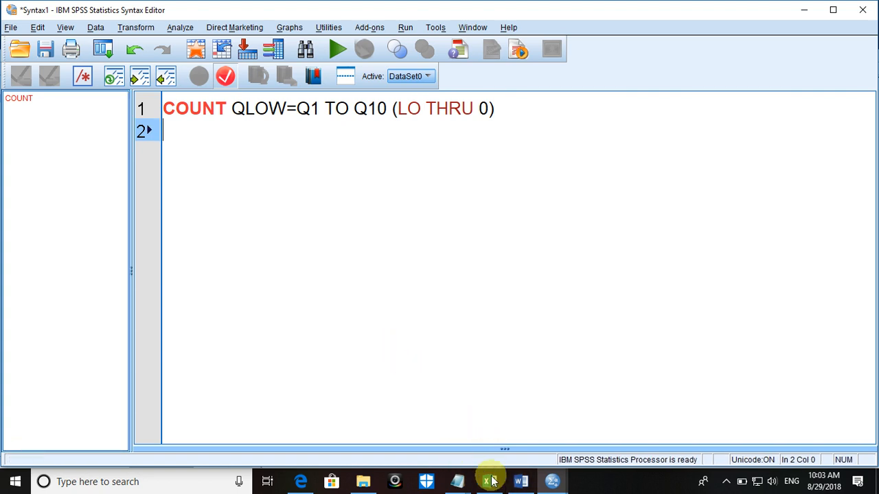
Check the variable names in the data, and change the COUNT command's variable range to ns1 TO ns4
{"action": "mouse_move", "coordinate": [551, 481]}
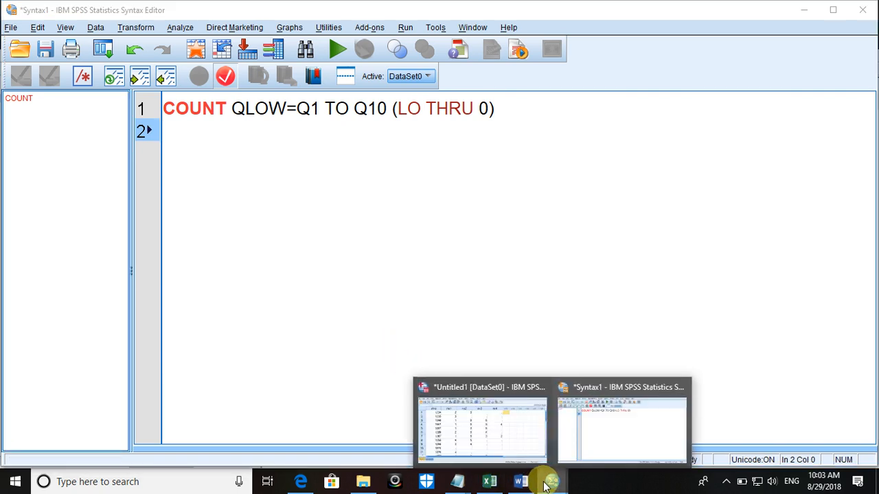
{"action": "left_click", "coordinate": [487, 443]}
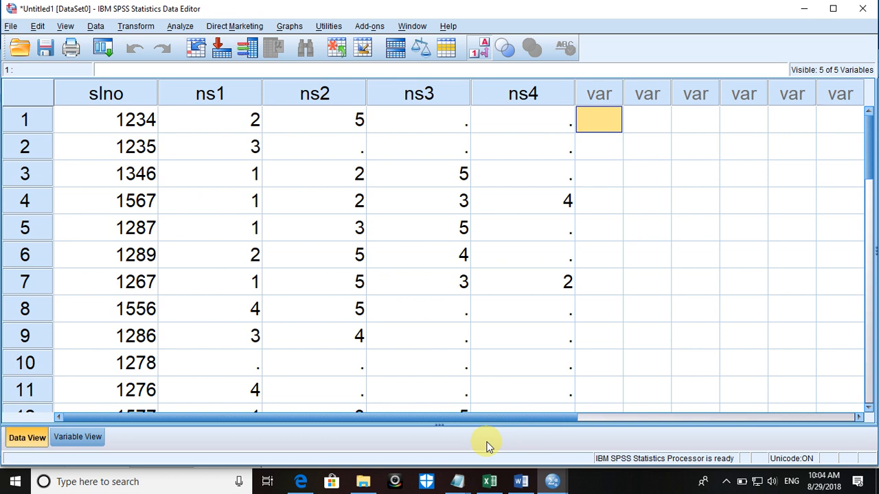
{"action": "left_click", "coordinate": [551, 480]}
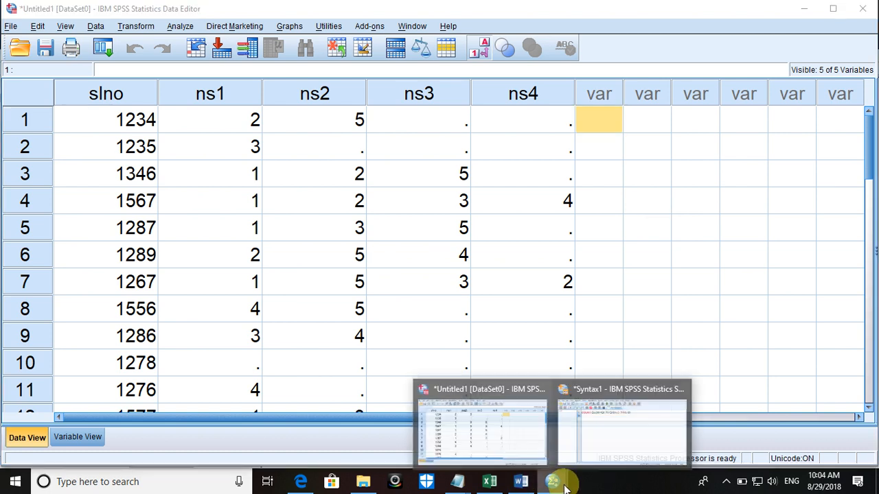
{"action": "left_click", "coordinate": [616, 407]}
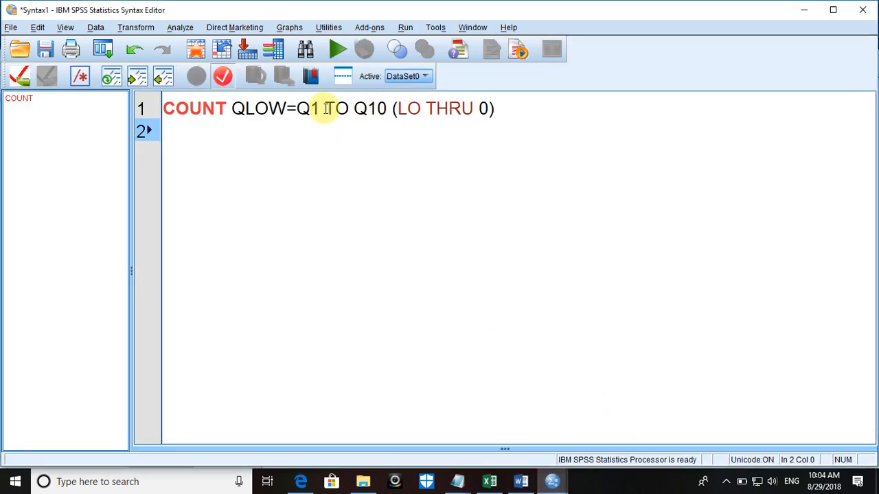
{"action": "left_click_drag", "start_coordinate": [322, 108], "coordinate": [297, 109]}
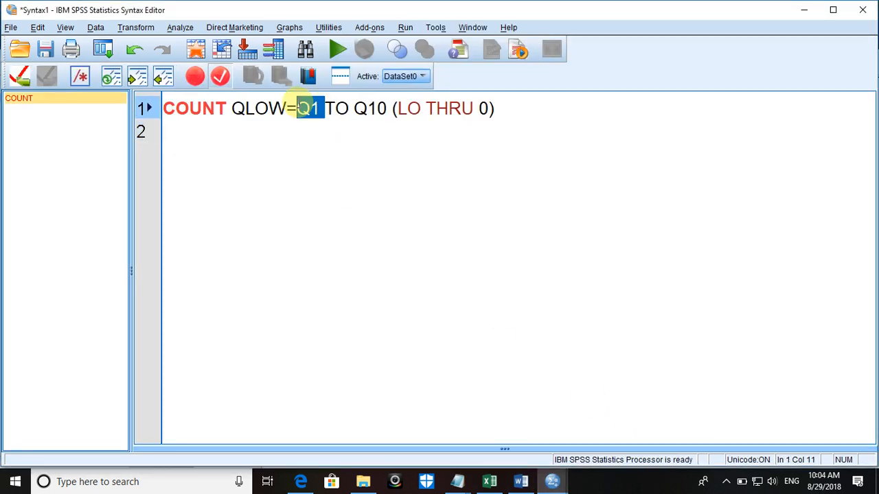
{"action": "type", "text": "hs1"}
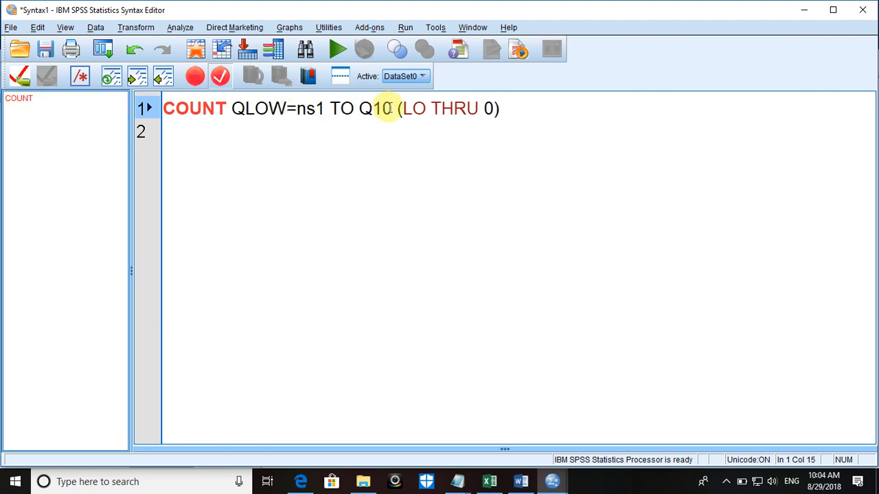
{"action": "key", "text": "BackSpace"}
{"action": "key", "text": "BackSpace"}
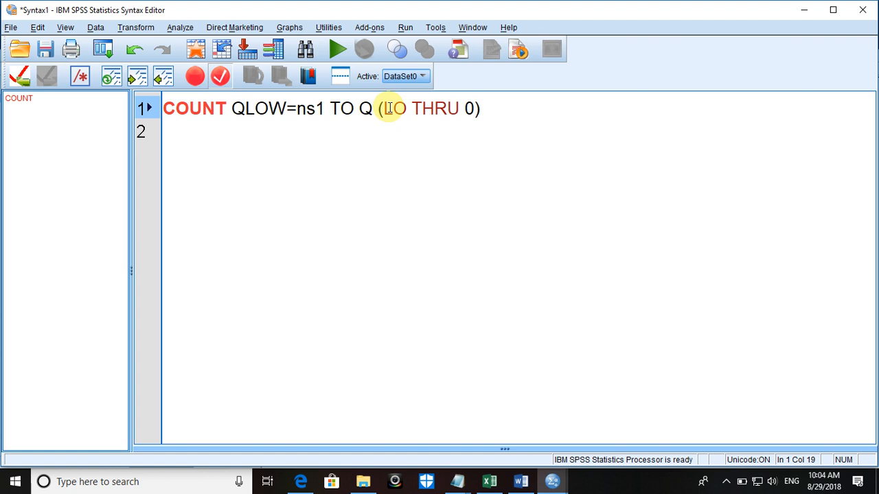
{"action": "key", "text": "BackSpace"}
{"action": "type", "text": "ns4"}
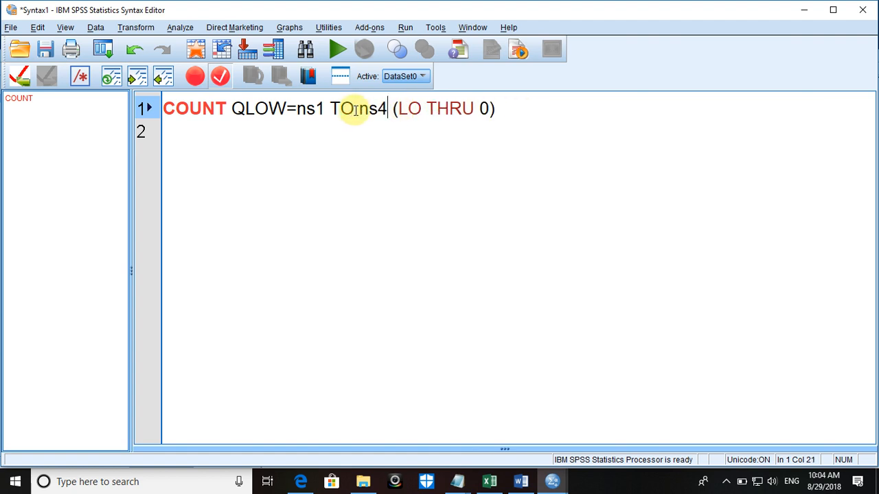
Set the counted value range to 1 THRU 5 and end the COUNT command with a period
{"action": "left_click", "coordinate": [410, 108]}
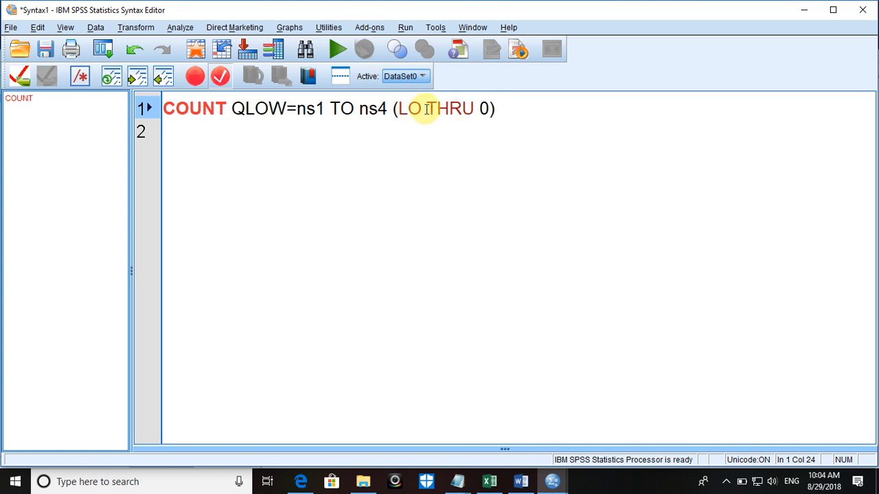
{"action": "left_click_drag", "start_coordinate": [420, 107], "coordinate": [399, 107]}
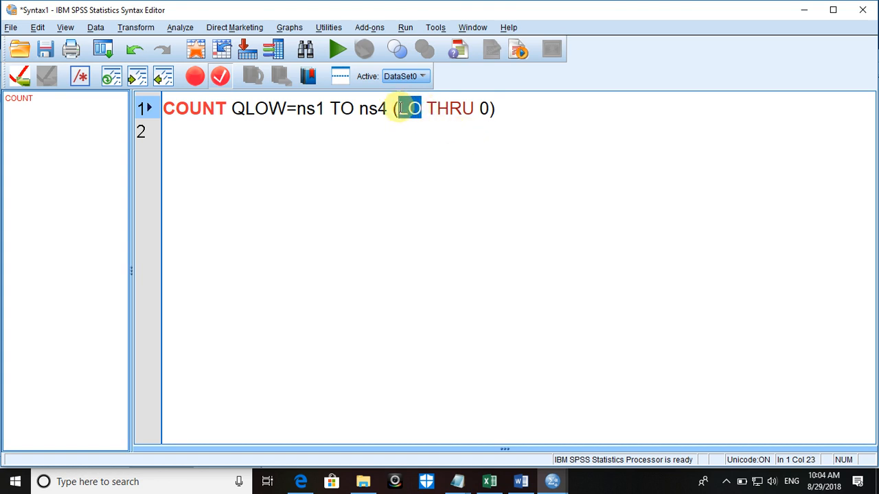
{"action": "type", "text": "1"}
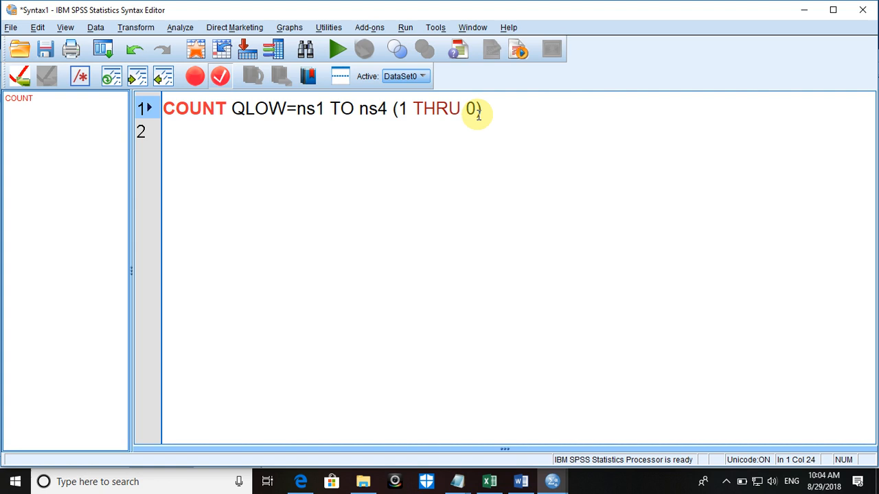
{"action": "key", "text": "BackSpace"}
{"action": "type", "text": "5"}
{"action": "left_click", "coordinate": [503, 110]}
{"action": "type", "text": "."}
{"action": "key", "text": "Return"}
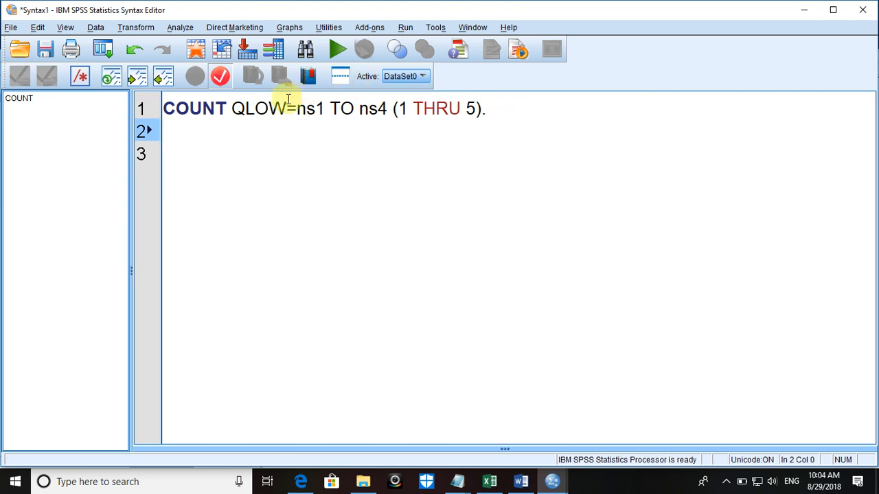
Change the COUNT command's target variable name to news_read
{"action": "left_click_drag", "start_coordinate": [285, 106], "coordinate": [234, 108]}
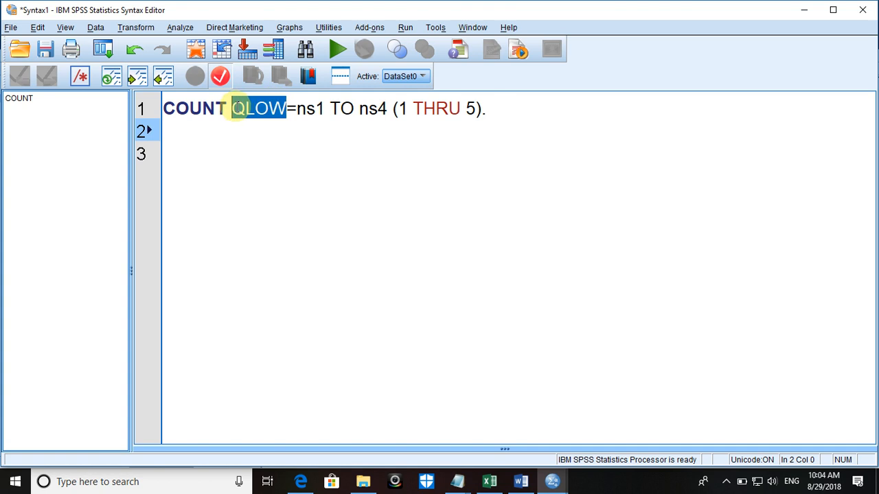
{"action": "type", "text": "n"}
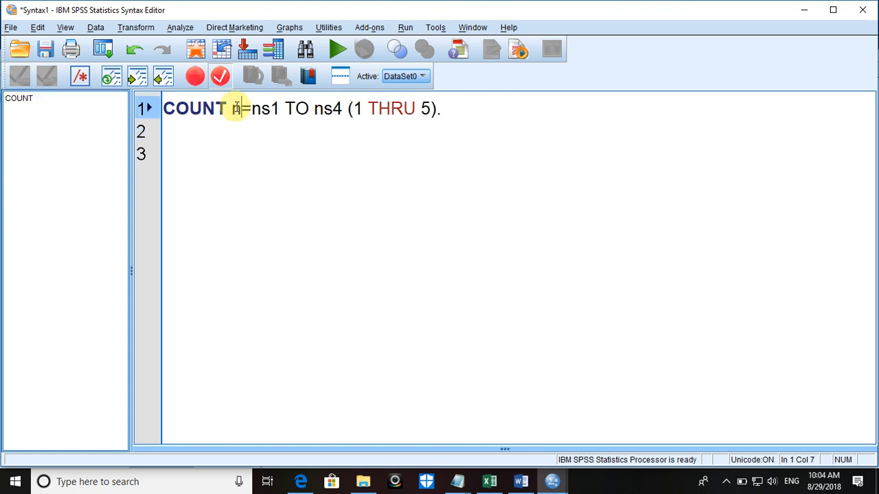
{"action": "type", "text": "ews"}
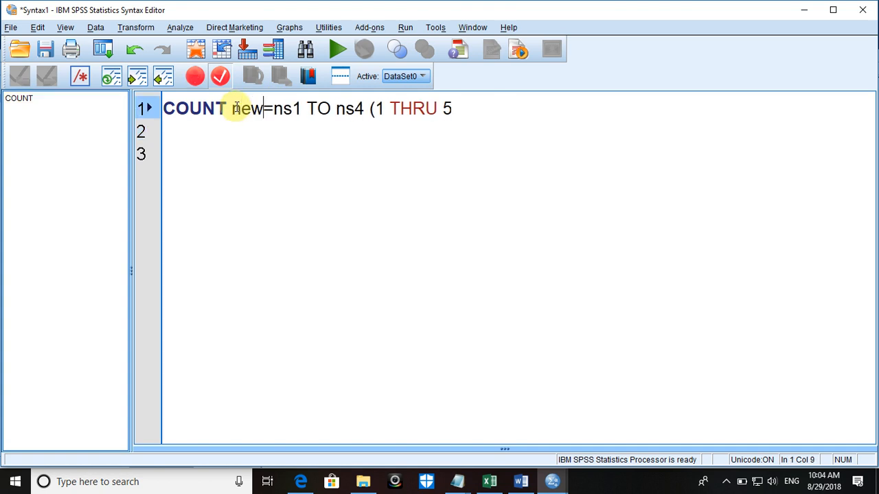
{"action": "type", "text": "_read"}
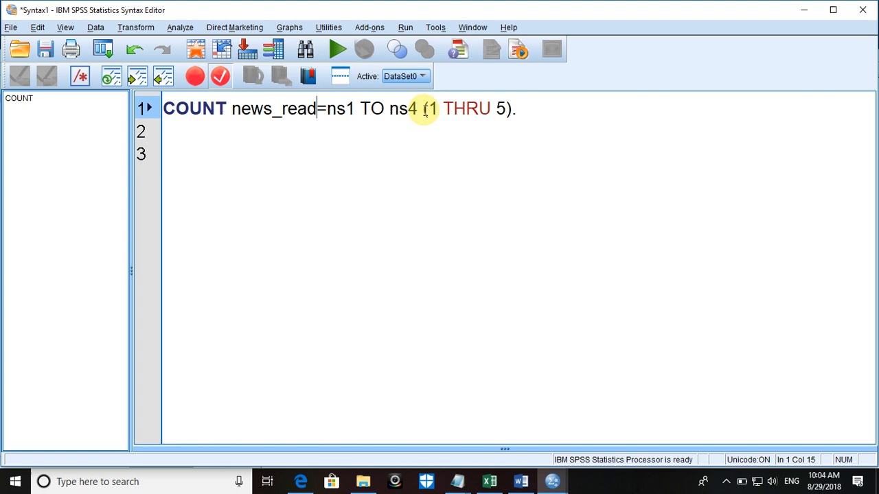
Add an "execute." line below the COUNT command and run both lines
{"action": "left_click", "coordinate": [522, 113]}
{"action": "key", "text": "Return"}
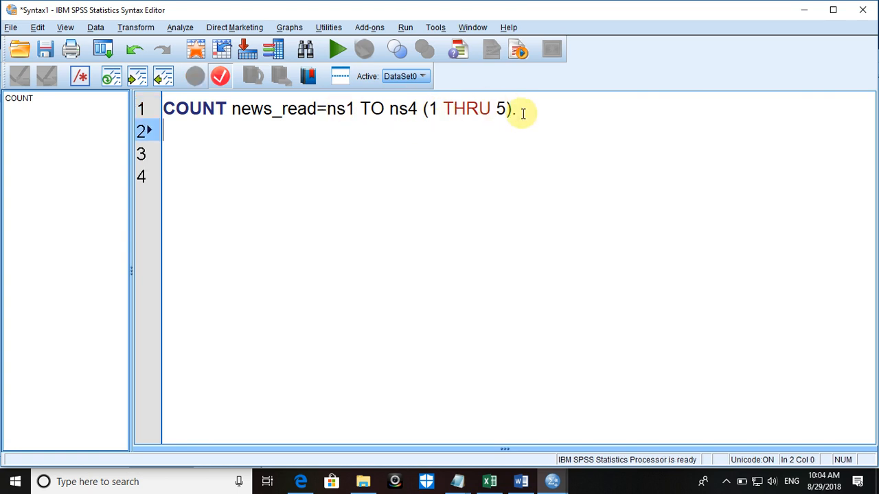
{"action": "type", "text": "execute."}
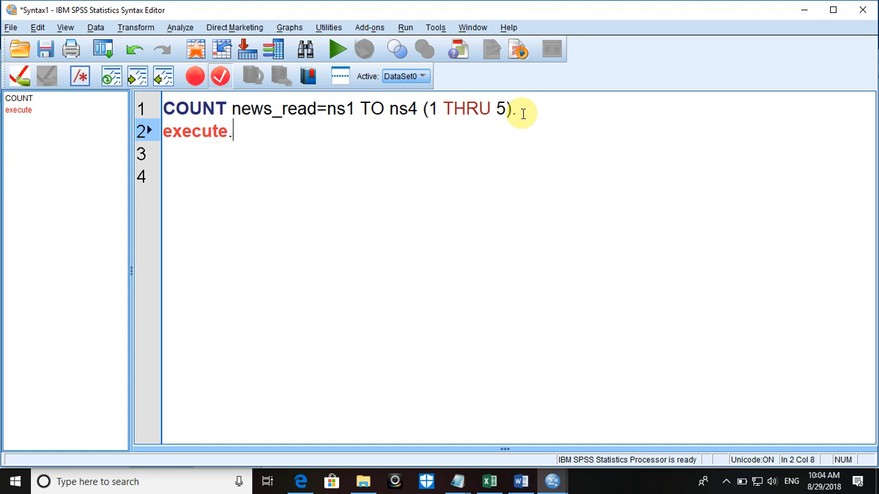
{"action": "key", "text": "Return"}
{"action": "left_click_drag", "start_coordinate": [245, 137], "coordinate": [162, 108]}
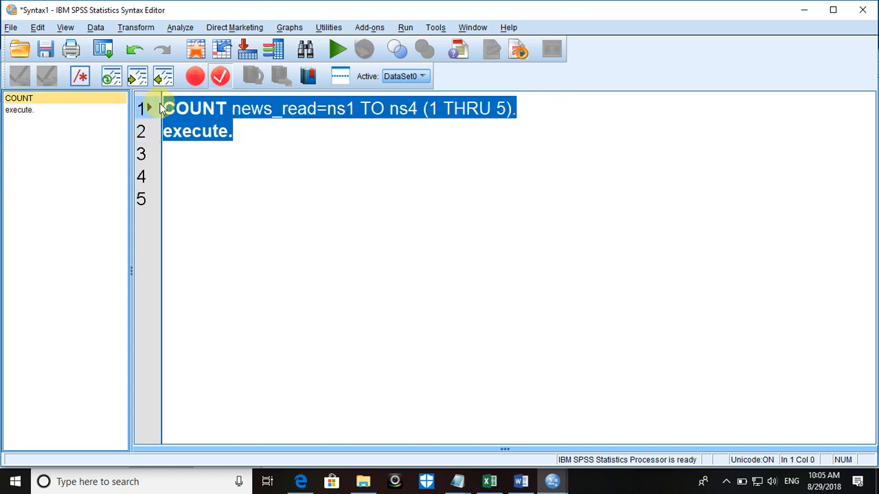
{"action": "left_click", "coordinate": [335, 50]}
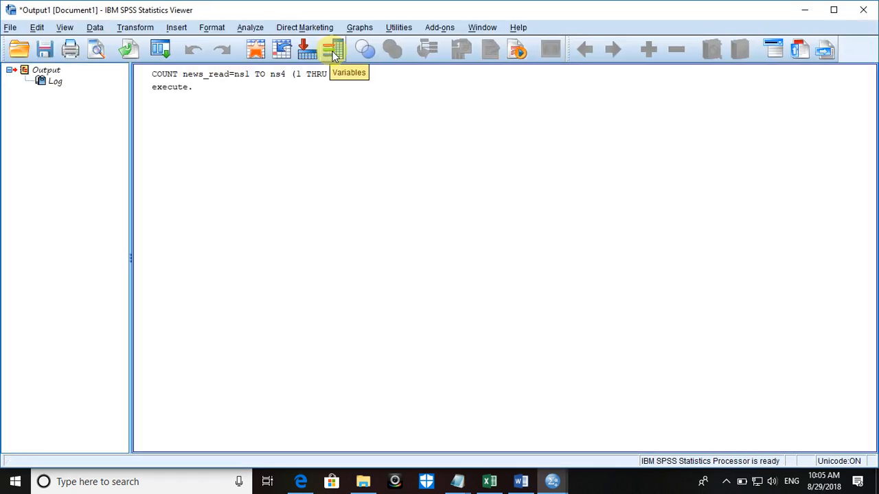
Examine the news_read column in the Data Editor against the question on reading only one newspaper in the Word document
{"action": "left_click", "coordinate": [522, 484]}
{"action": "mouse_move", "coordinate": [553, 483]}
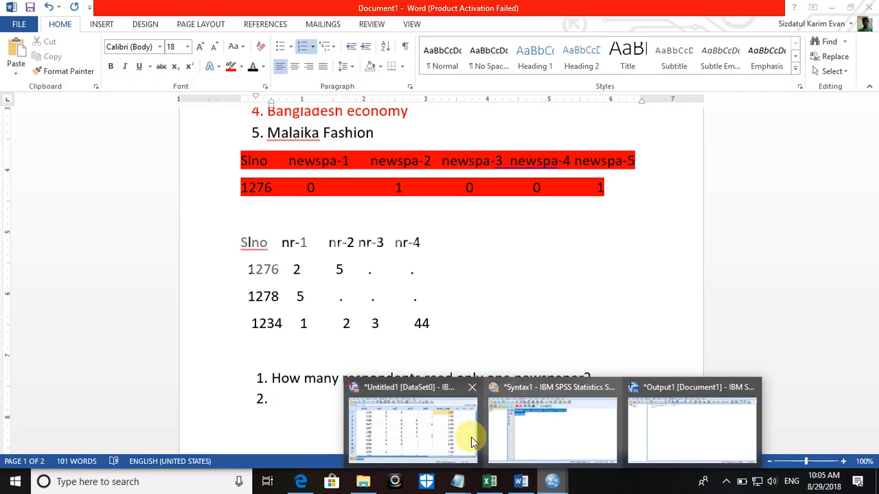
{"action": "left_click", "coordinate": [472, 439]}
{"action": "left_click", "coordinate": [614, 202]}
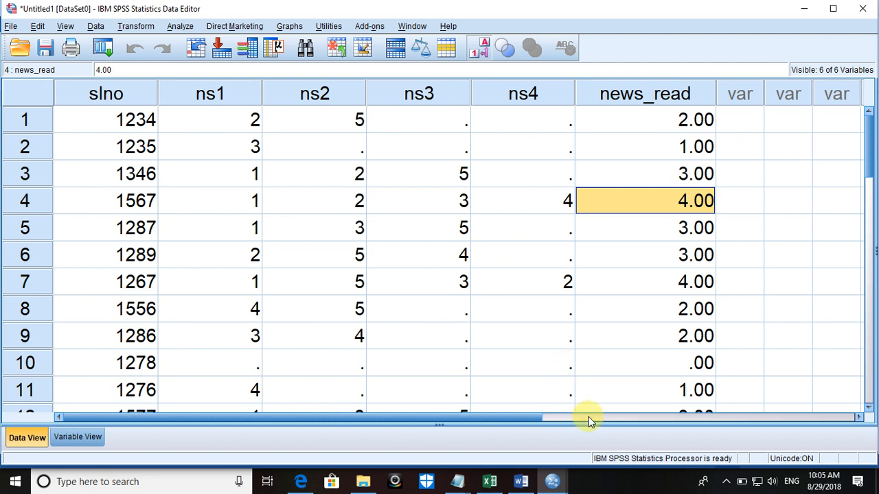
{"action": "left_click", "coordinate": [520, 482]}
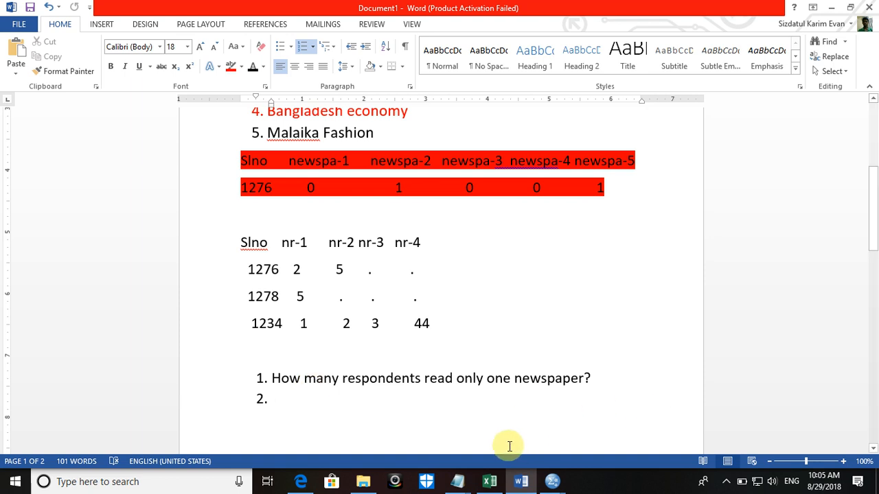
{"action": "mouse_move", "coordinate": [556, 482]}
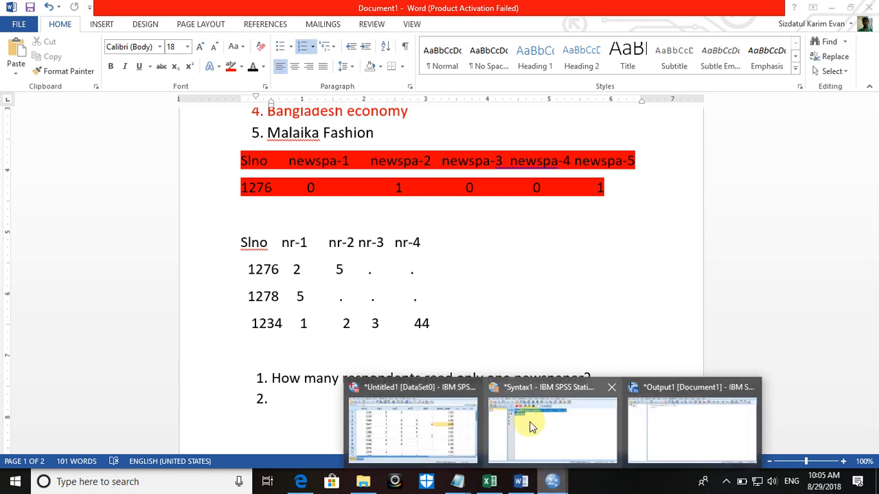
{"action": "left_click", "coordinate": [412, 426]}
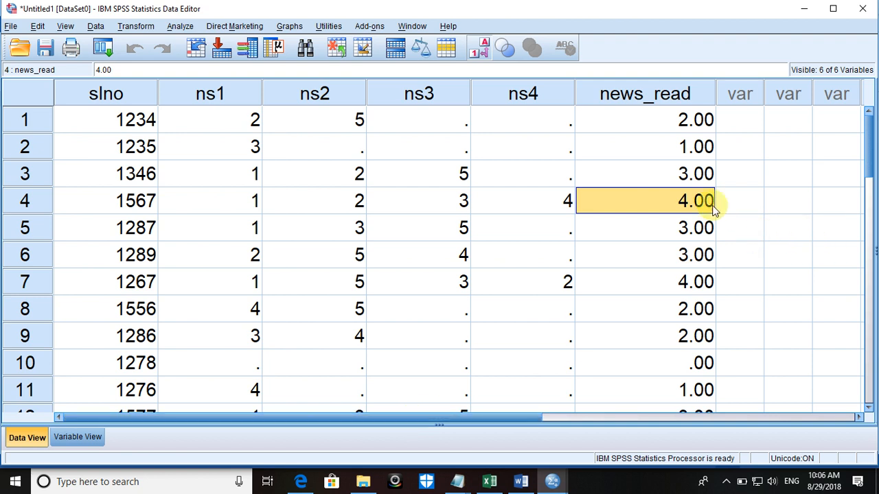
Go through the news_read values case by case down the data, and return to the first case
{"action": "left_click", "coordinate": [668, 152]}
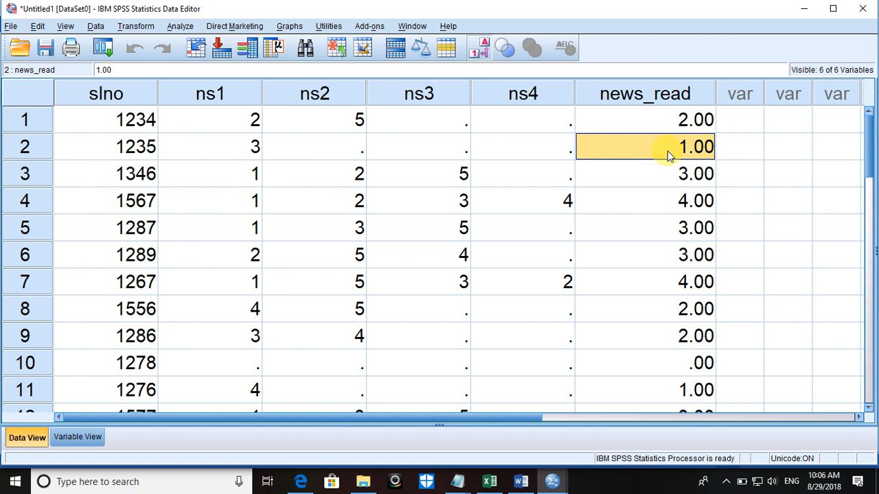
{"action": "key", "text": "Down"}
{"action": "key", "text": "Down"}
{"action": "key", "text": "Down"}
{"action": "key", "text": "Down"}
{"action": "key", "text": "Down"}
{"action": "key", "text": "Down"}
{"action": "key", "text": "Down"}
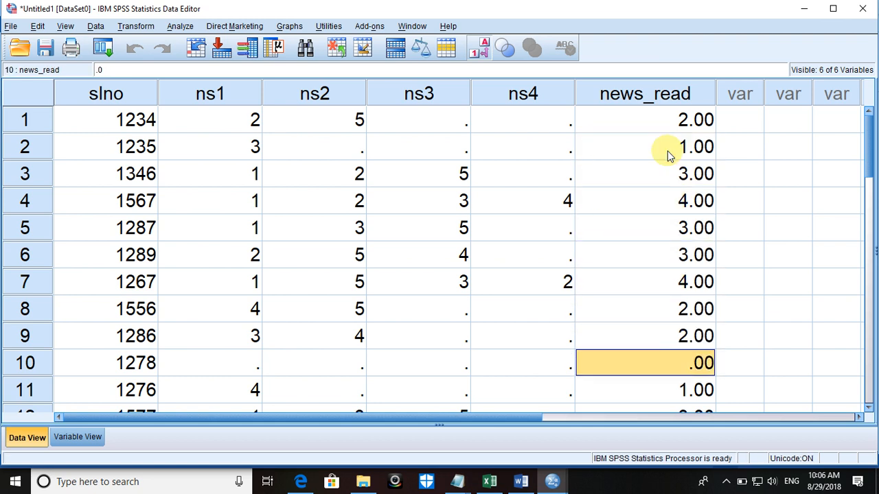
{"action": "key", "text": "Down"}
{"action": "key", "text": "Down"}
{"action": "key", "text": "Down"}
{"action": "key", "text": "Down"}
{"action": "key", "text": "Up"}
{"action": "key", "text": "Up"}
{"action": "key", "text": "Up"}
{"action": "key", "text": "Up"}
{"action": "key", "text": "Up"}
{"action": "key", "text": "Up"}
{"action": "key", "text": "Up"}
{"action": "key", "text": "Up"}
{"action": "key", "text": "Up"}
{"action": "key", "text": "Up"}
{"action": "key", "text": "Up"}
{"action": "key", "text": "Up"}
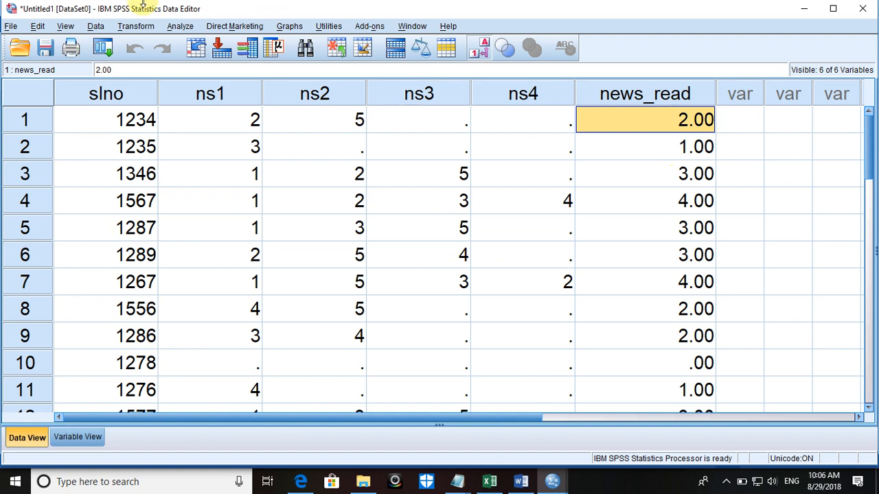
Run a Frequencies analysis on news_read with its frequency table displayed
{"action": "left_click", "coordinate": [179, 27]}
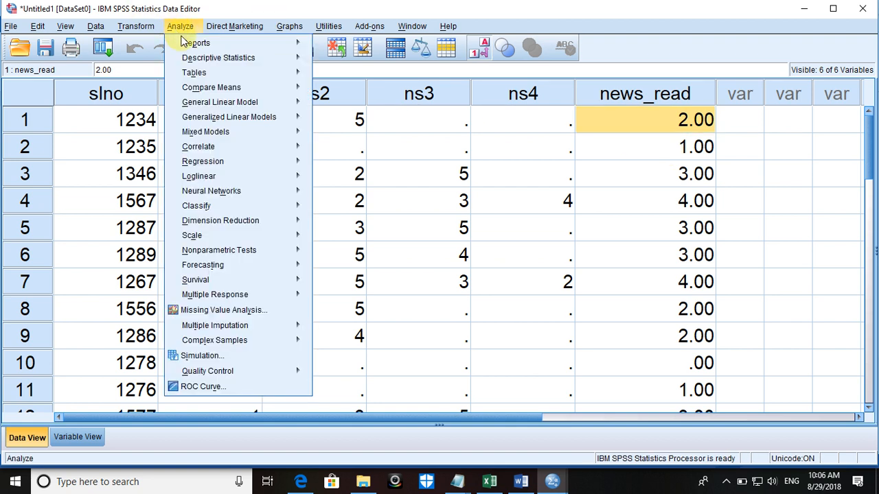
{"action": "mouse_move", "coordinate": [254, 59]}
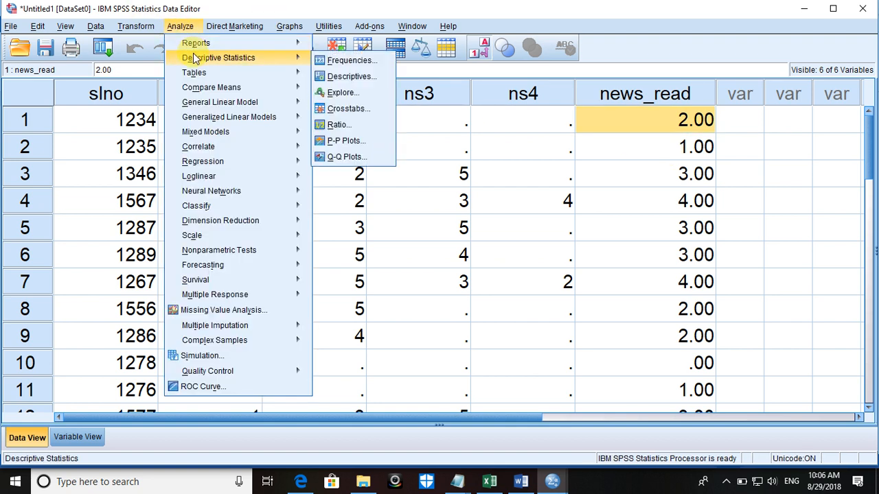
{"action": "left_click", "coordinate": [324, 61]}
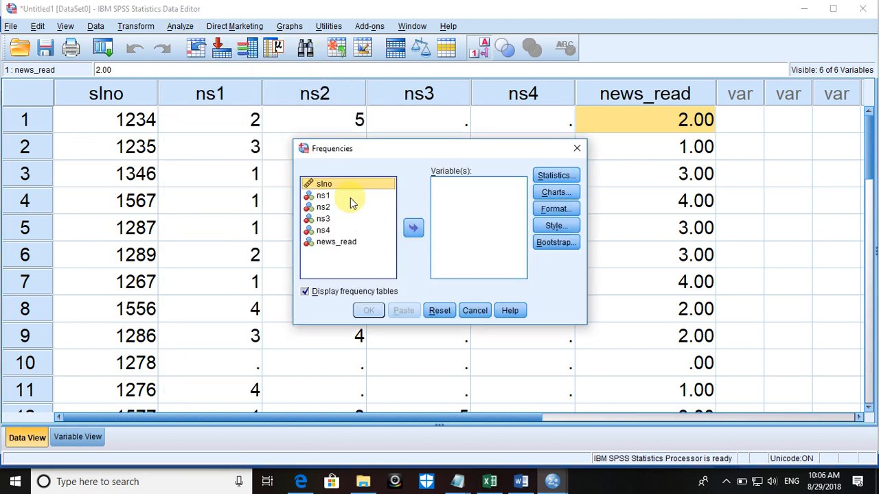
{"action": "left_click", "coordinate": [375, 243]}
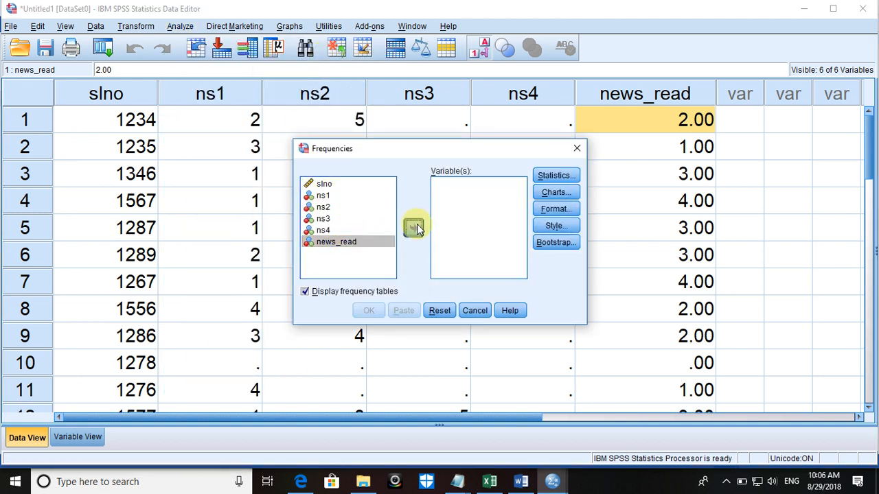
{"action": "left_click", "coordinate": [413, 228]}
{"action": "left_click", "coordinate": [369, 312]}
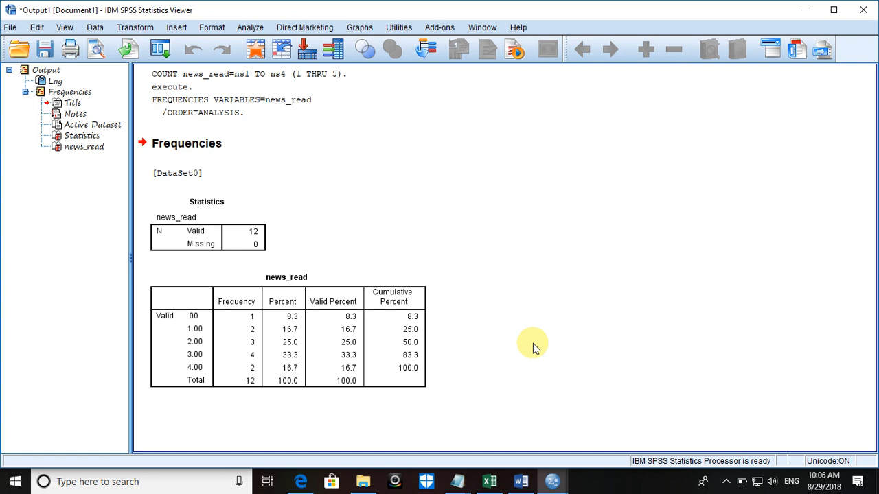
{"action": "left_click", "coordinate": [552, 479]}
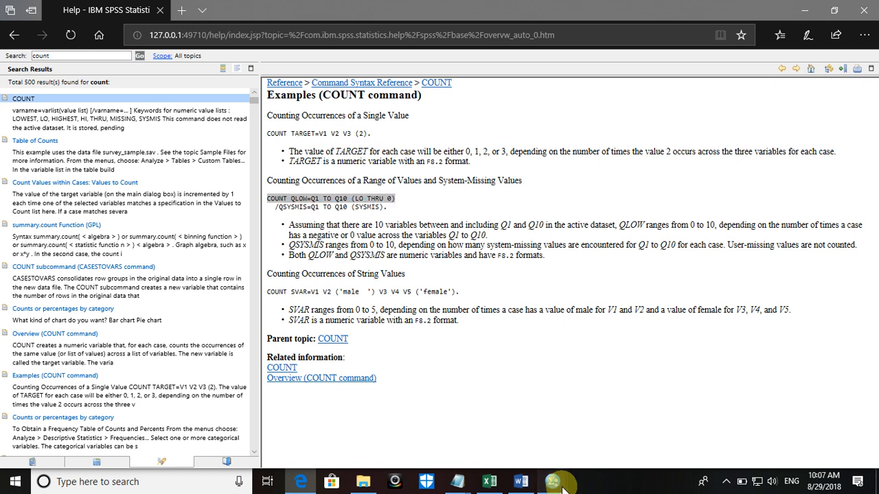
{"action": "mouse_move", "coordinate": [552, 481]}
{"action": "left_click", "coordinate": [425, 431]}
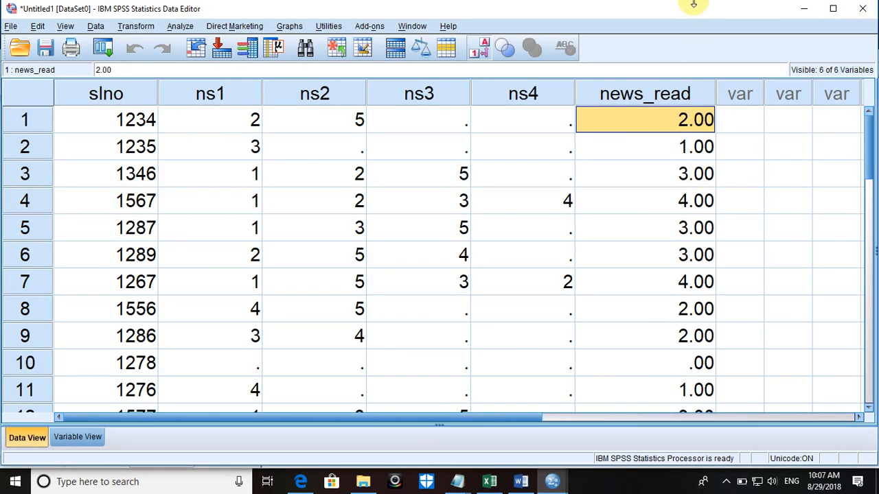
{"action": "left_click", "coordinate": [75, 437]}
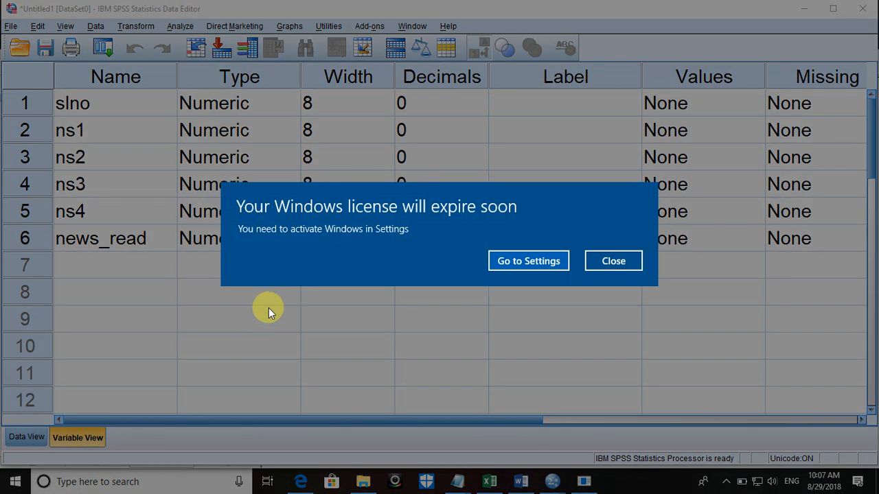
{"action": "left_click", "coordinate": [611, 264]}
{"action": "left_click", "coordinate": [587, 239]}
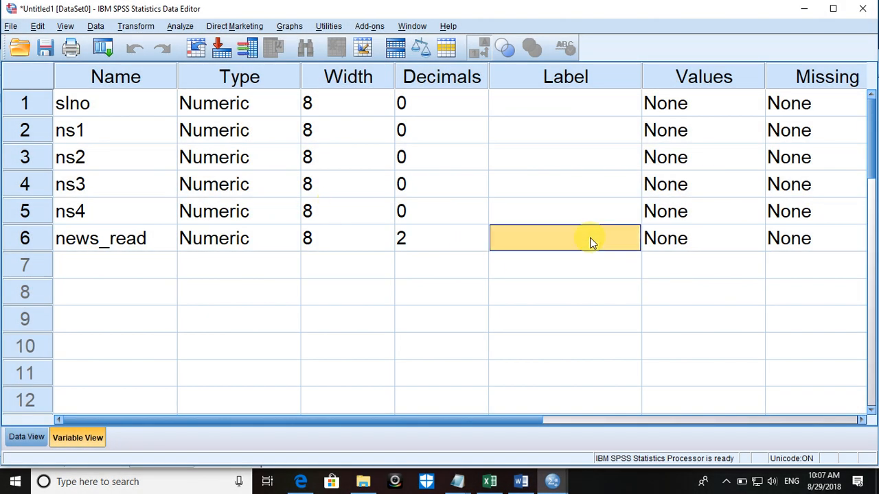
{"action": "left_click", "coordinate": [716, 237]}
{"action": "left_click", "coordinate": [750, 239]}
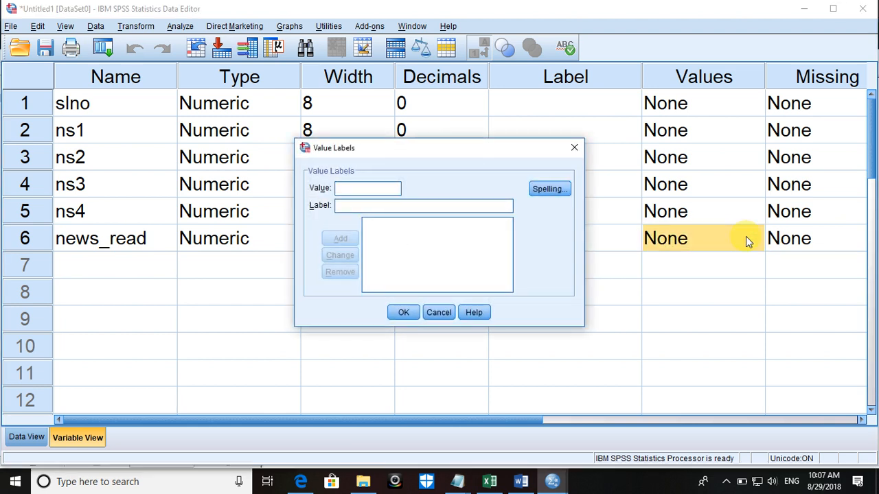
{"action": "left_click", "coordinate": [440, 312]}
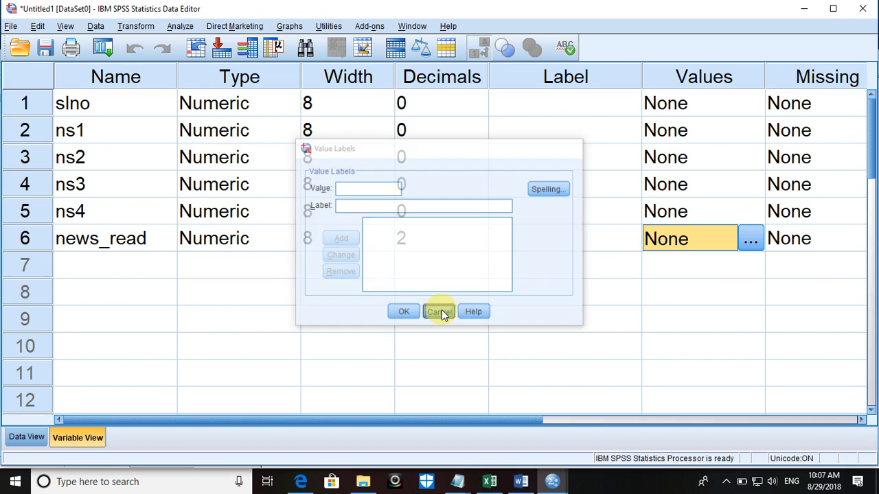
In the syntax file, begin a value-labelling command below the COUNT block with the line "add value label news_read"
{"action": "left_click", "coordinate": [553, 481]}
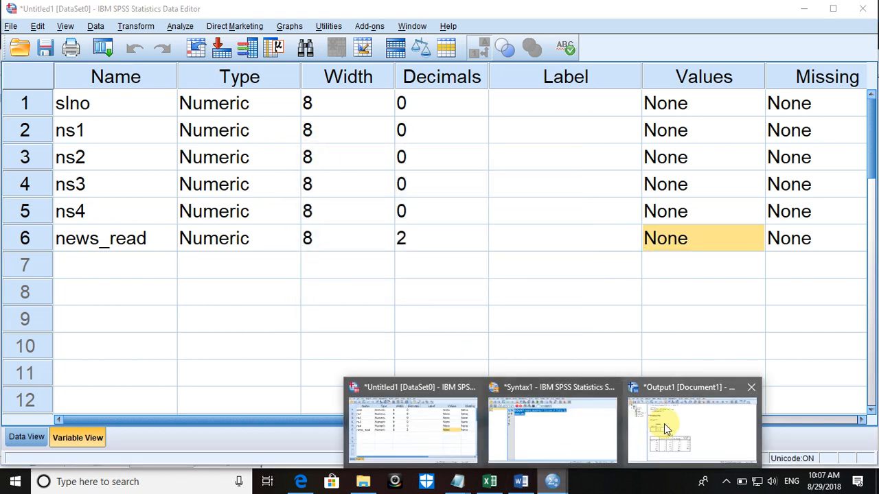
{"action": "left_click", "coordinate": [515, 436]}
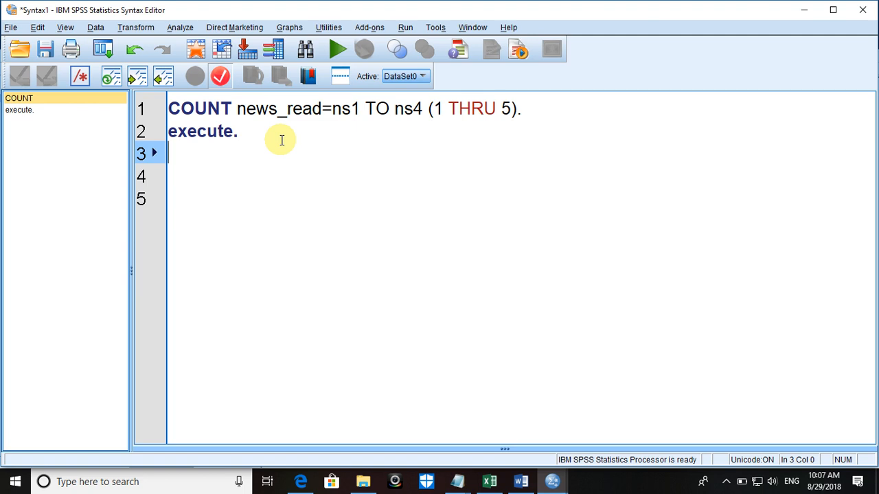
{"action": "key", "text": "Return"}
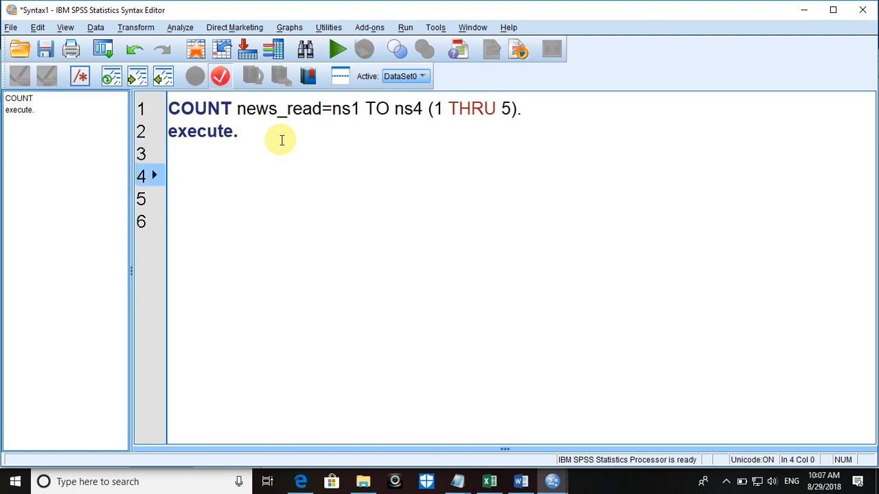
{"action": "type", "text": "add val la"}
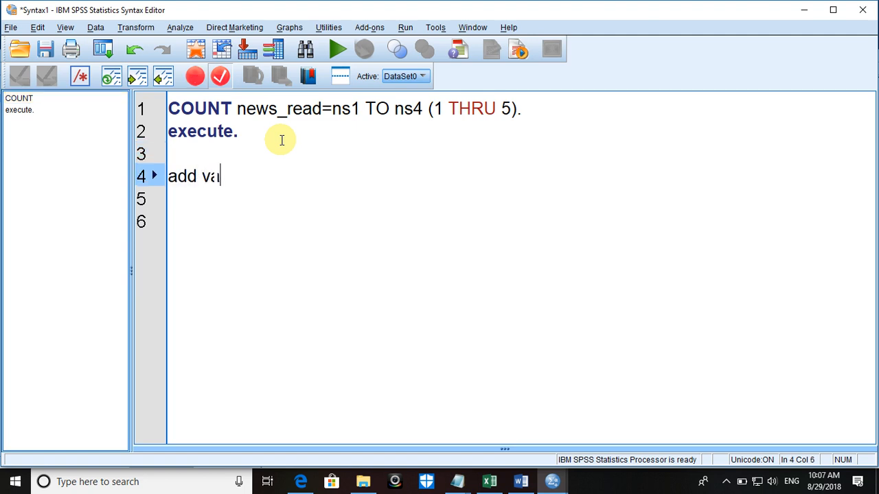
{"action": "key", "text": "BackSpace"}
{"action": "key", "text": "BackSpace"}
{"action": "key", "text": "BackSpace"}
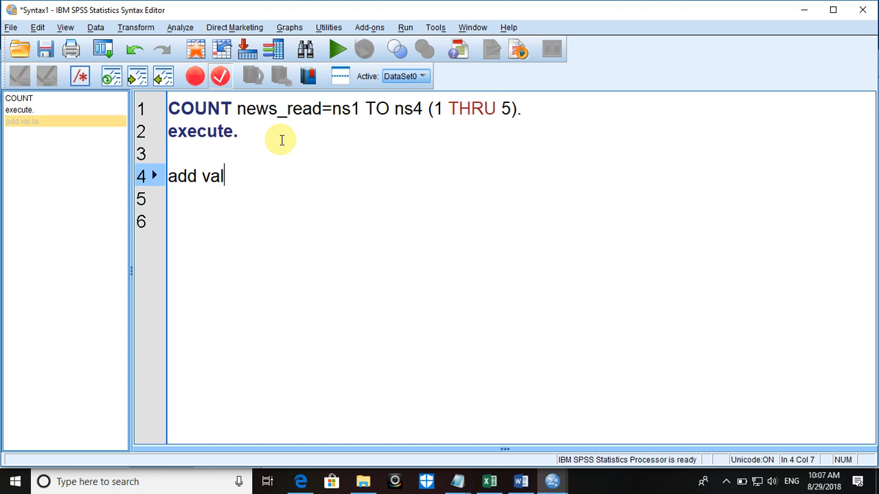
{"action": "type", "text": "ue label "}
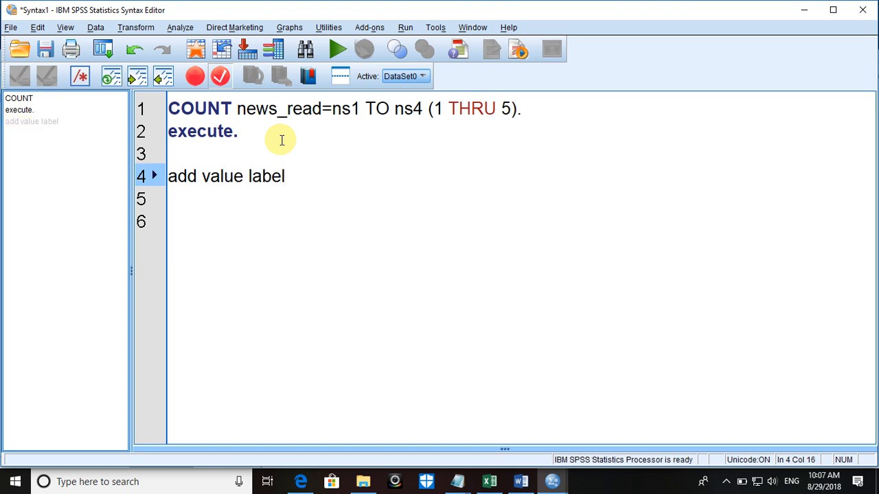
{"action": "type", "text": "news"}
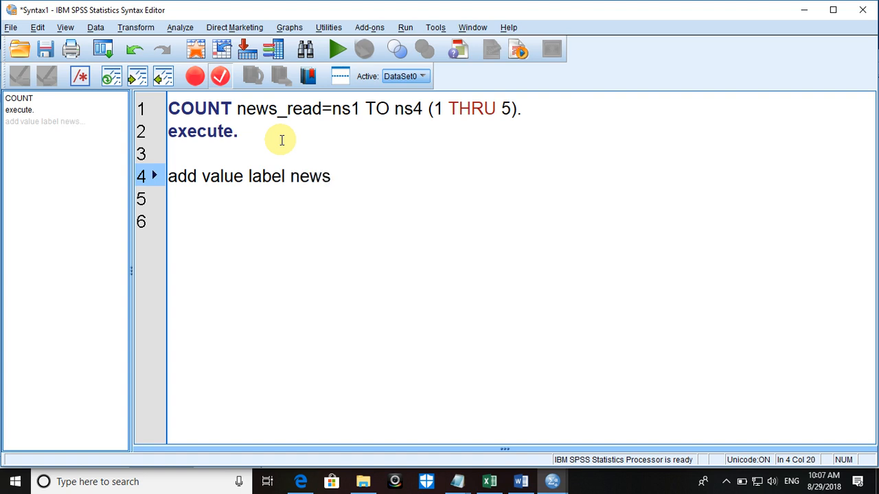
{"action": "type", "text": "_read"}
{"action": "key", "text": "Return"}
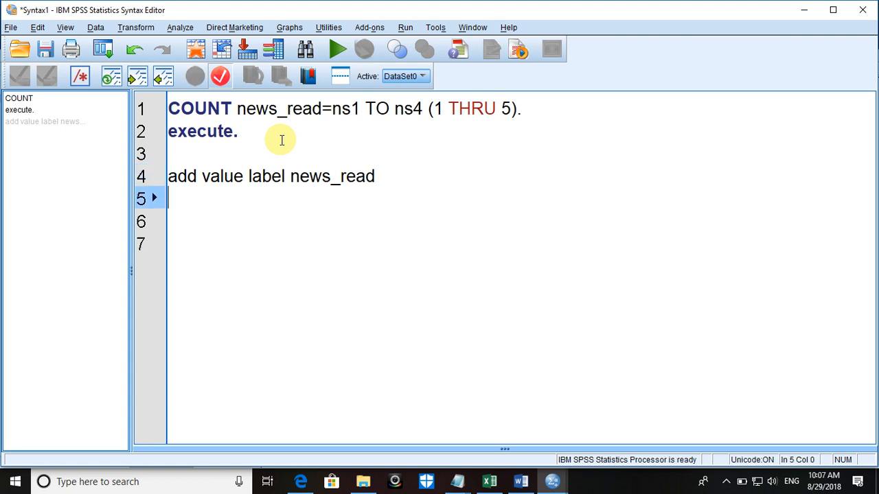
Add an indented line to the value-labelling command that labels value 0 as 'No Newspaper'
{"action": "type", "text": "0 '"}
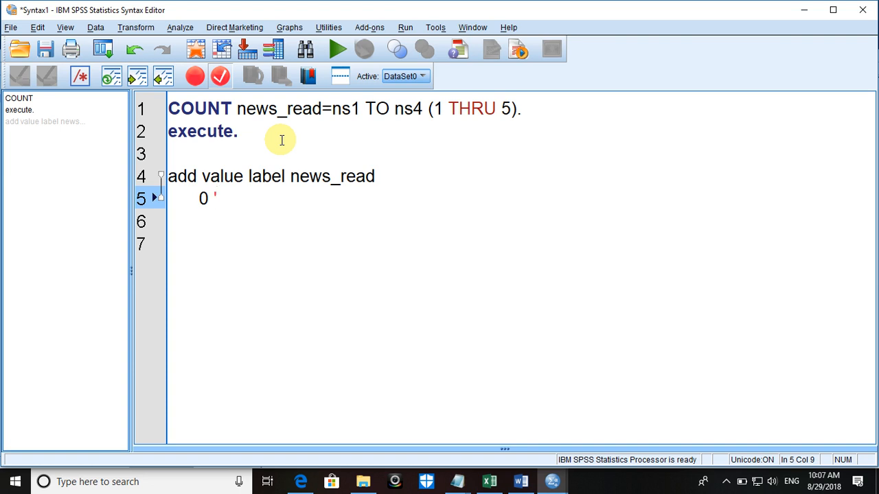
{"action": "type", "text": "No Ne"}
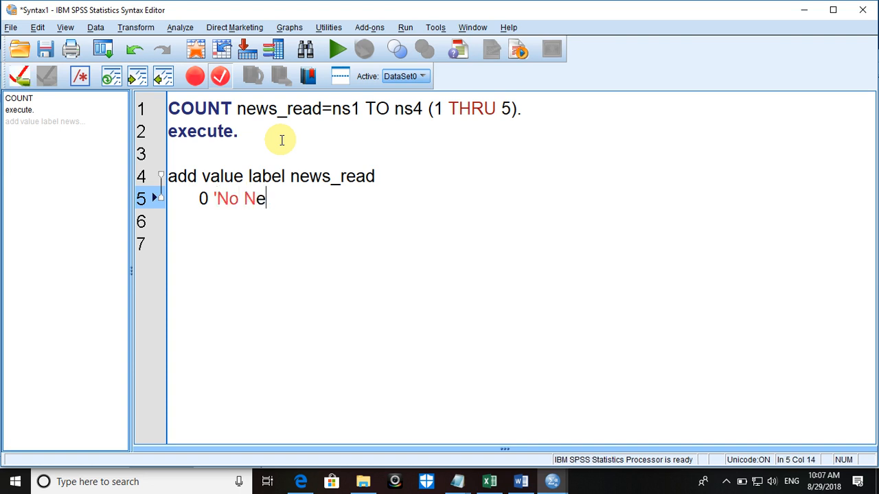
{"action": "type", "text": "wspap"}
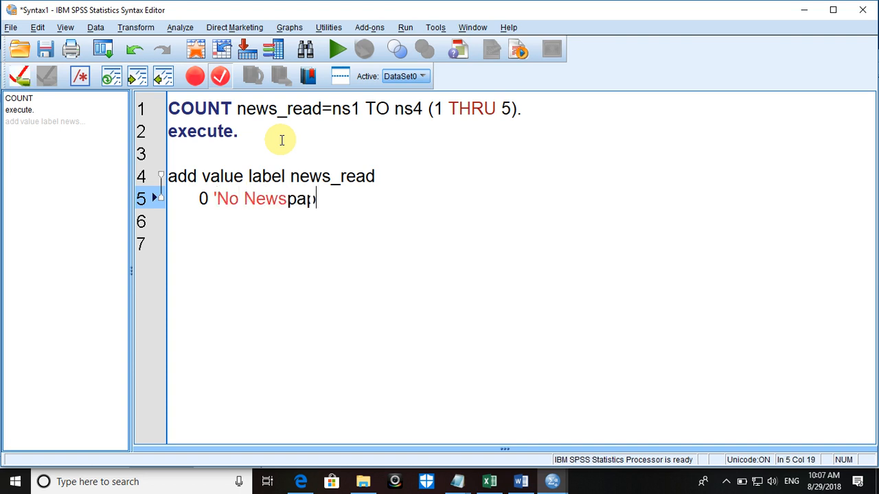
{"action": "type", "text": "er'"}
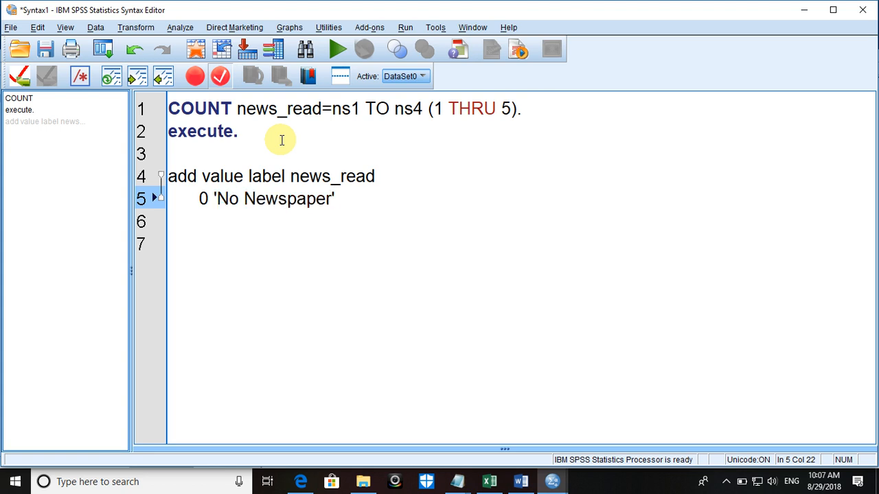
Start a line for value 1 below the value 0 line, reusing a copy of the 'No Newspaper' label text
{"action": "key", "text": "shift+Left"}
{"action": "key", "text": "shift+Left"}
{"action": "key", "text": "shift+Left"}
{"action": "key", "text": "shift+Left"}
{"action": "key", "text": "shift+Left"}
{"action": "key", "text": "shift+Left"}
{"action": "key", "text": "shift+Left"}
{"action": "key", "text": "shift+Left"}
{"action": "key", "text": "shift+Left"}
{"action": "key", "text": "shift+Left"}
{"action": "key", "text": "shift+Left"}
{"action": "key", "text": "shift+Left"}
{"action": "key", "text": "shift+Left"}
{"action": "key", "text": "ctrl+c"}
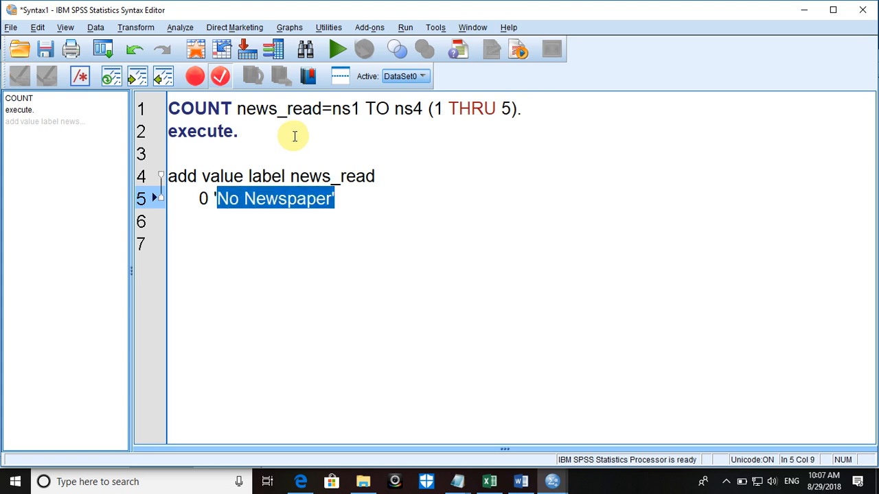
{"action": "left_click", "coordinate": [337, 201]}
{"action": "key", "text": "Return"}
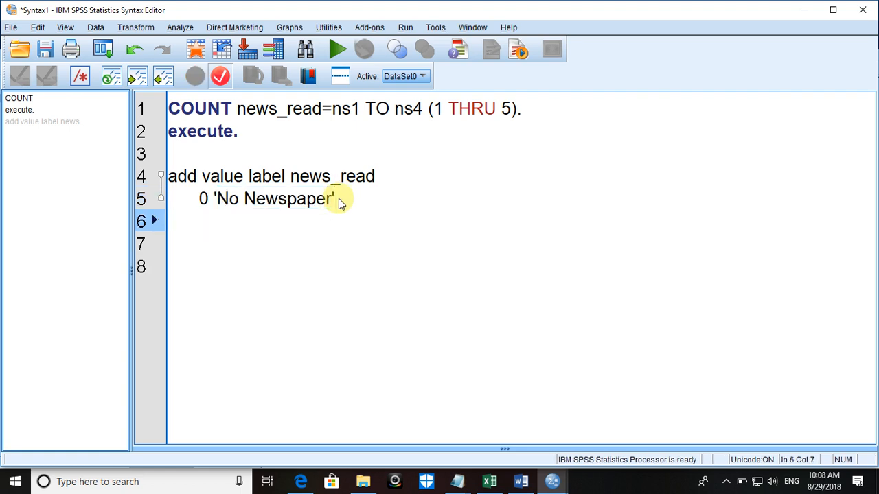
{"action": "type", "text": "1"}
{"action": "key", "text": "BackSpace"}
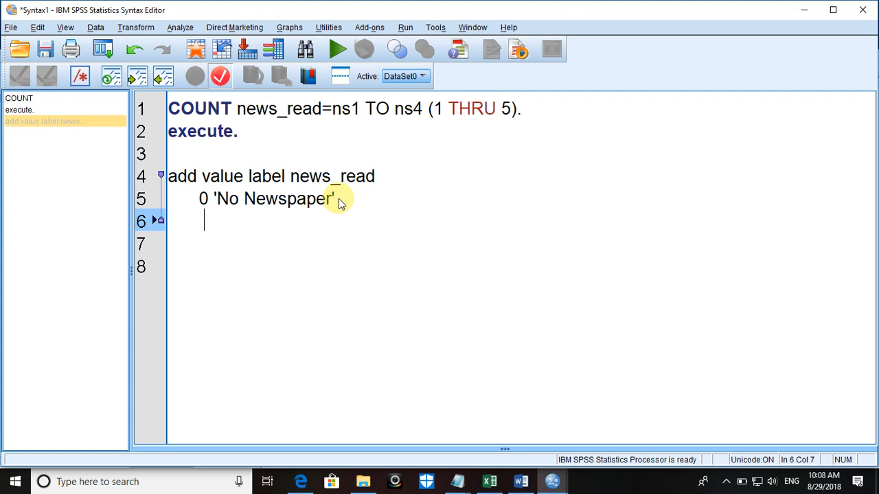
{"action": "type", "text": "1 "}
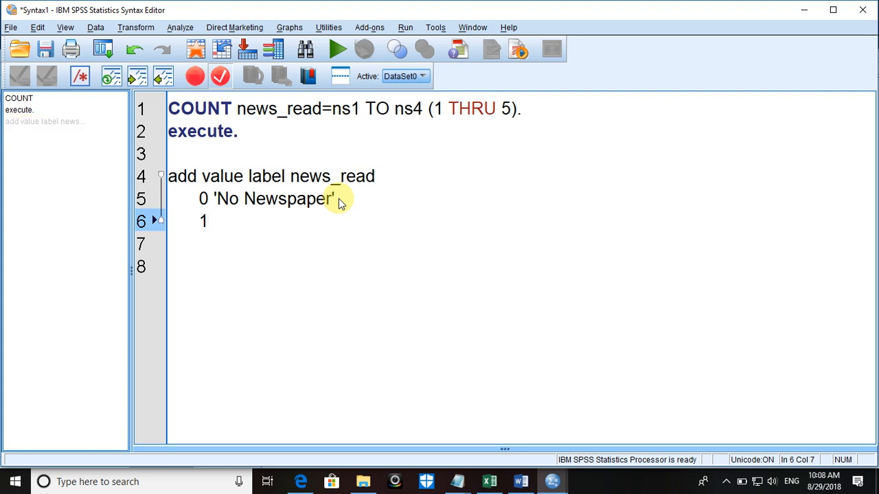
{"action": "type", "text": "'"}
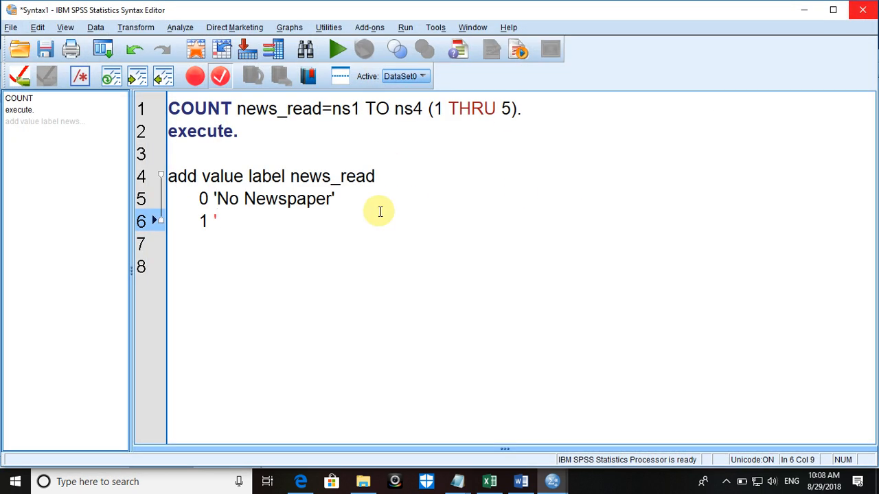
{"action": "key", "text": "ctrl+v"}
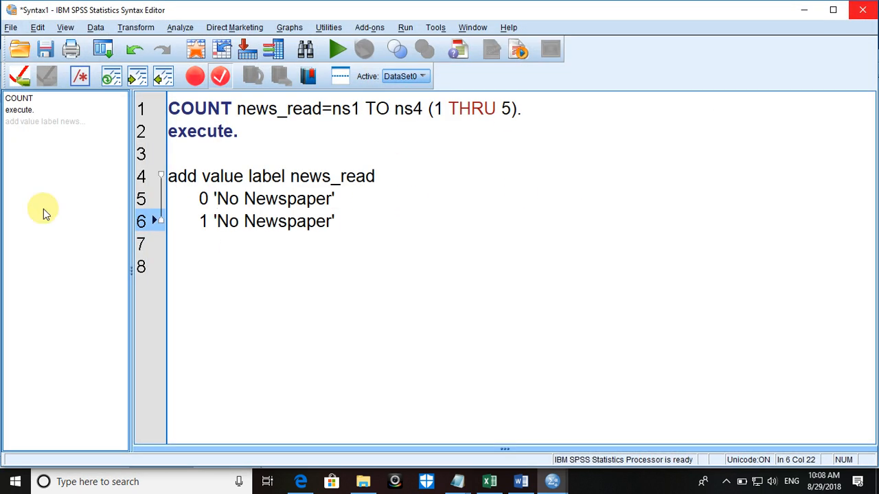
Reword the label of value 1 to 'only 1 ', dropping the word Newspaper
{"action": "key", "text": "Left"}
{"action": "key", "text": "Left"}
{"action": "key", "text": "Left"}
{"action": "key", "text": "Left"}
{"action": "key", "text": "Left"}
{"action": "key", "text": "Left"}
{"action": "key", "text": "Left"}
{"action": "key", "text": "Left"}
{"action": "key", "text": "Left"}
{"action": "key", "text": "Left"}
{"action": "key", "text": "Left"}
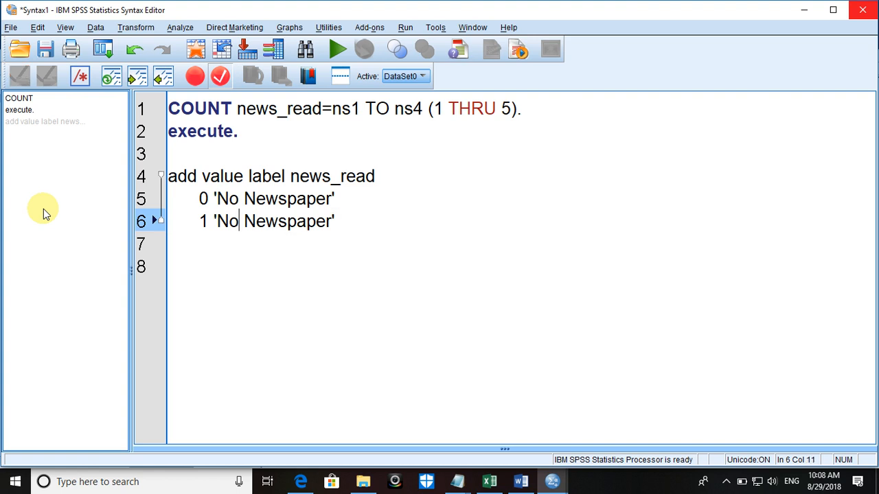
{"action": "key", "text": "BackSpace"}
{"action": "key", "text": "BackSpace"}
{"action": "type", "text": "onl"}
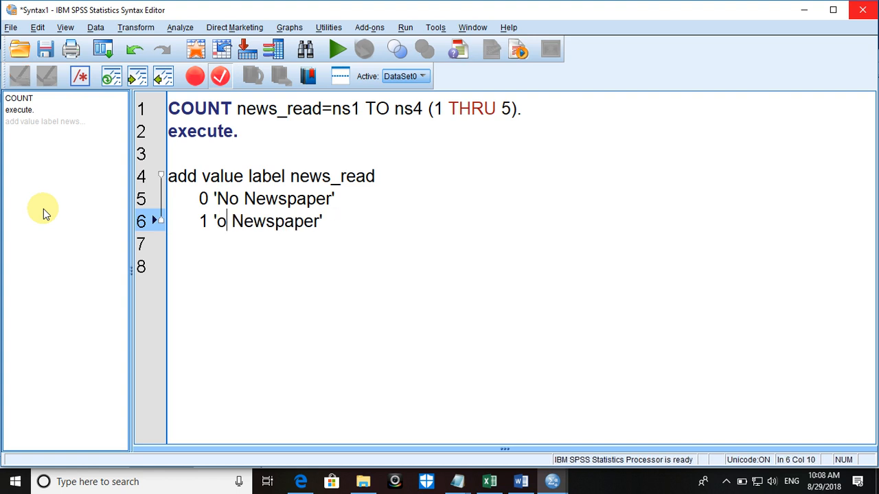
{"action": "type", "text": "y "}
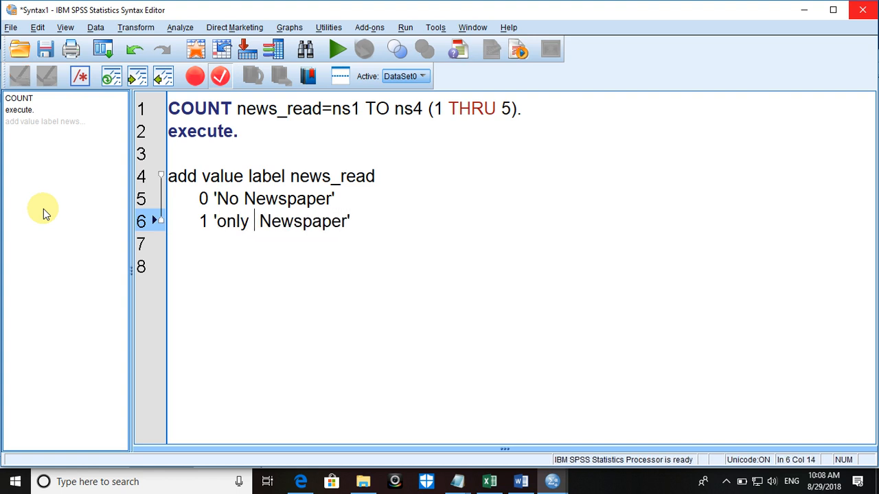
{"action": "type", "text": "1"}
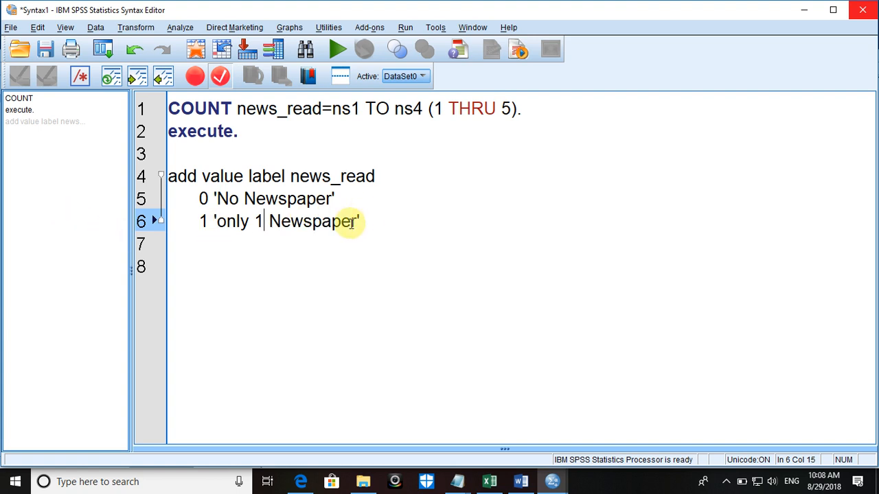
{"action": "left_click_drag", "start_coordinate": [358, 221], "coordinate": [269, 221]}
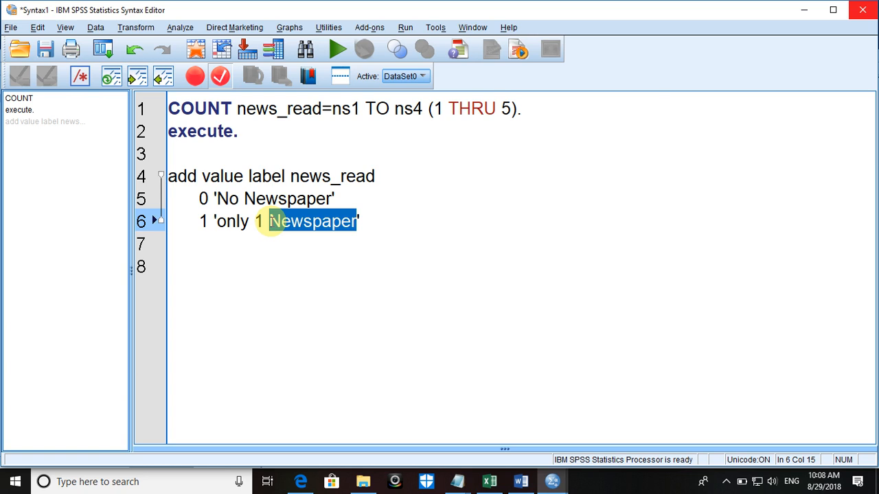
{"action": "key", "text": "BackSpace"}
{"action": "type", "text": "'"}
Duplicate the value 1 line on line 7 and change the copy to 2 'only 2 '
{"action": "left_click_drag", "start_coordinate": [275, 221], "coordinate": [157, 218]}
{"action": "key", "text": "ctrl+c"}
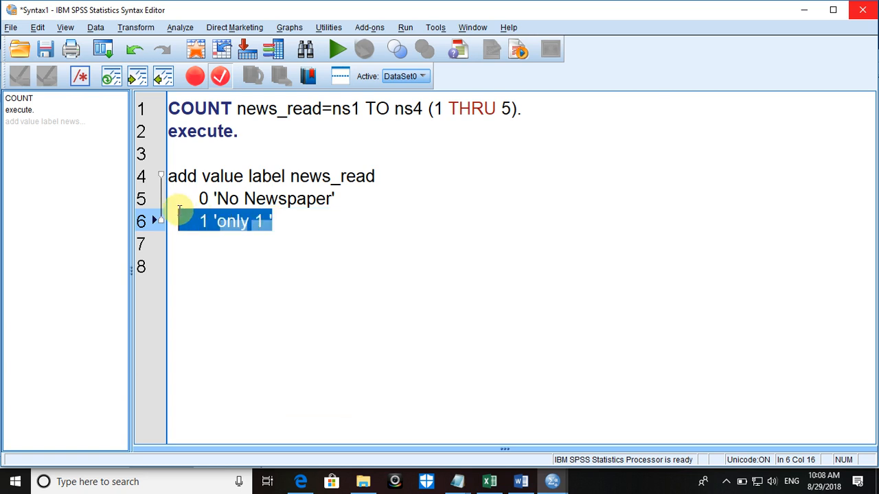
{"action": "left_click", "coordinate": [172, 252]}
{"action": "left_click", "coordinate": [172, 250]}
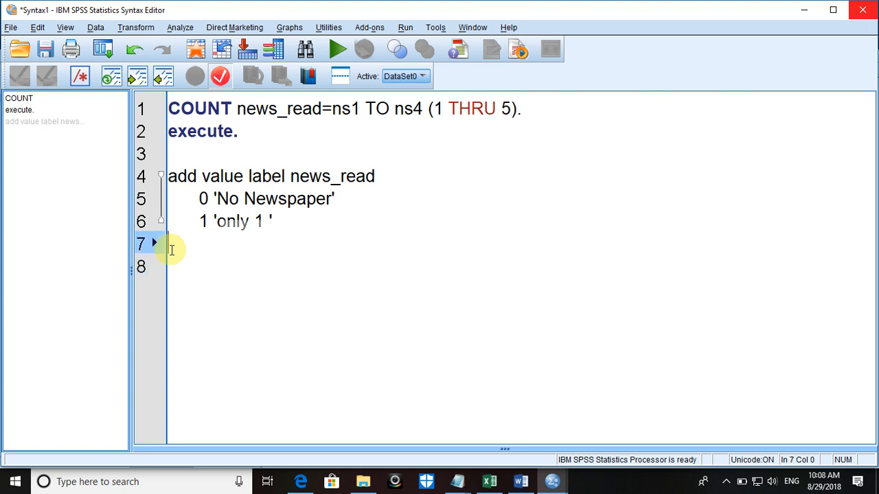
{"action": "key", "text": "ctrl+v"}
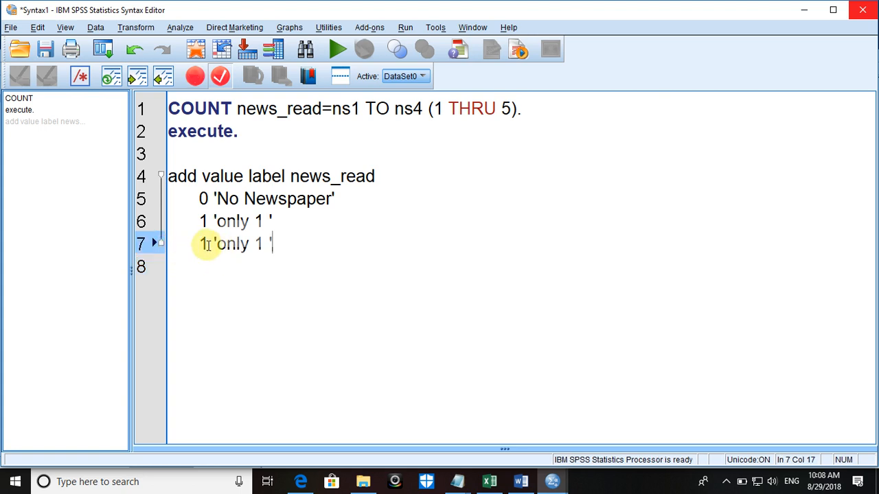
{"action": "left_click", "coordinate": [206, 245]}
{"action": "key", "text": "BackSpace"}
{"action": "type", "text": "2"}
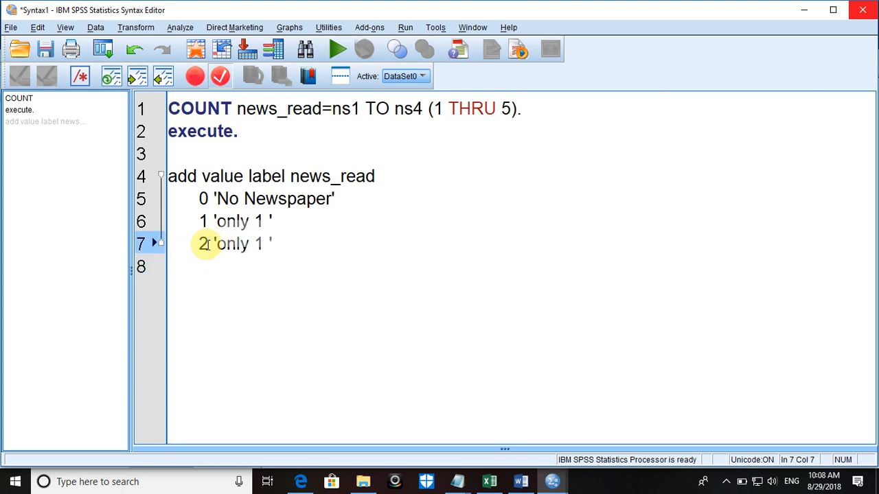
{"action": "left_click", "coordinate": [261, 243]}
{"action": "key", "text": "BackSpace"}
{"action": "type", "text": "2"}
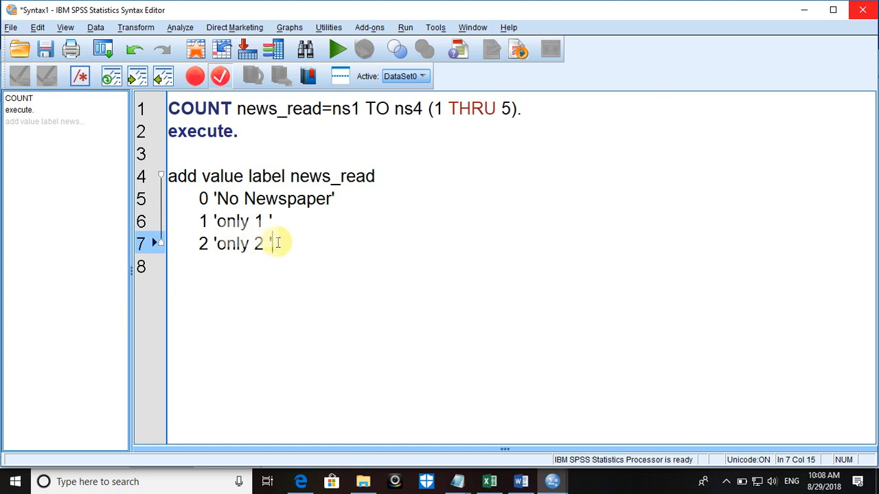
Paste another copy of the value 1 line on line 8 and change it to 3 'only 3 '
{"action": "key", "text": "Return"}
{"action": "key", "text": "ctrl+v"}
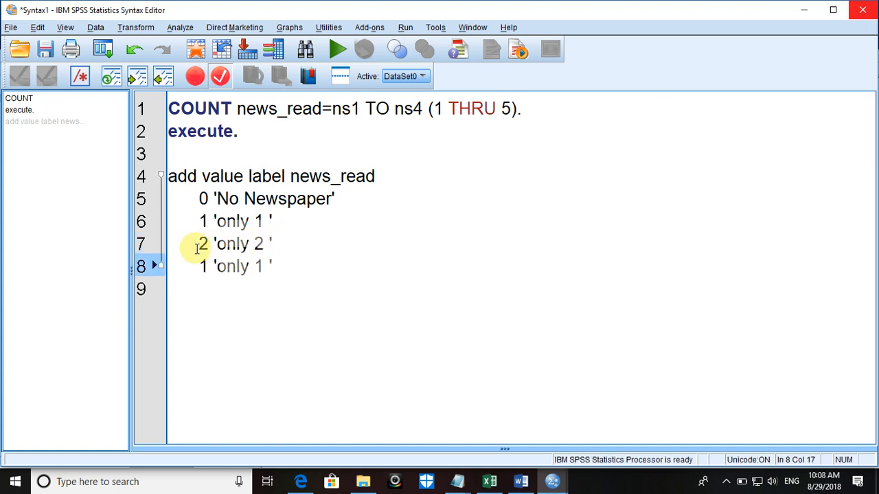
{"action": "left_click", "coordinate": [204, 267]}
{"action": "key", "text": "BackSpace"}
{"action": "type", "text": "3"}
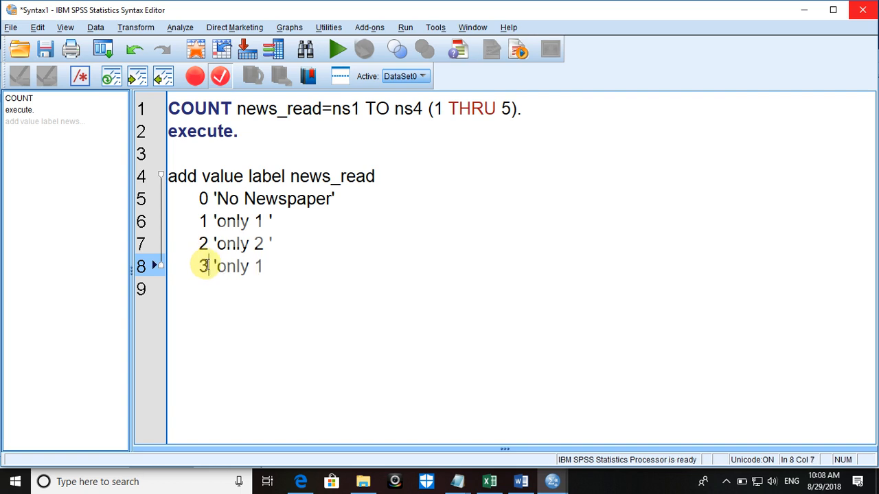
{"action": "left_click", "coordinate": [264, 266]}
{"action": "key", "text": "BackSpace"}
{"action": "type", "text": "3"}
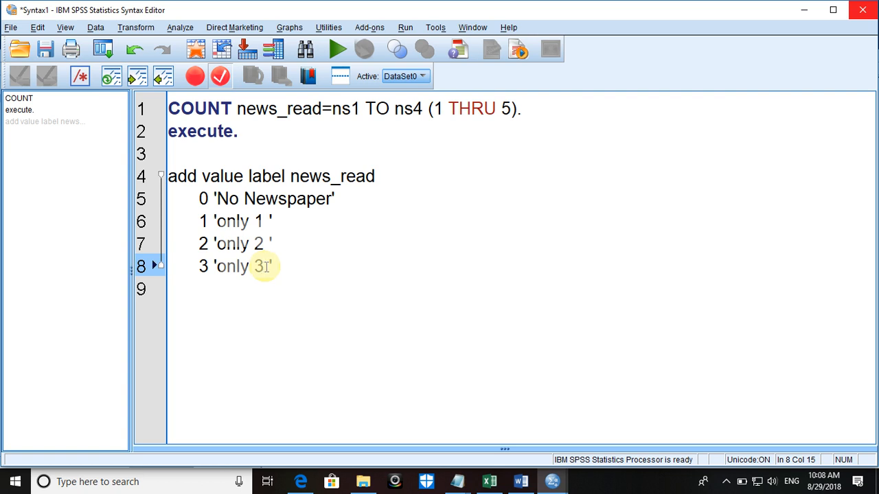
Paste another copy of the value 1 line on line 9 and change it to 4 'only 4 '
{"action": "key", "text": "Return"}
{"action": "key", "text": "ctrl+v"}
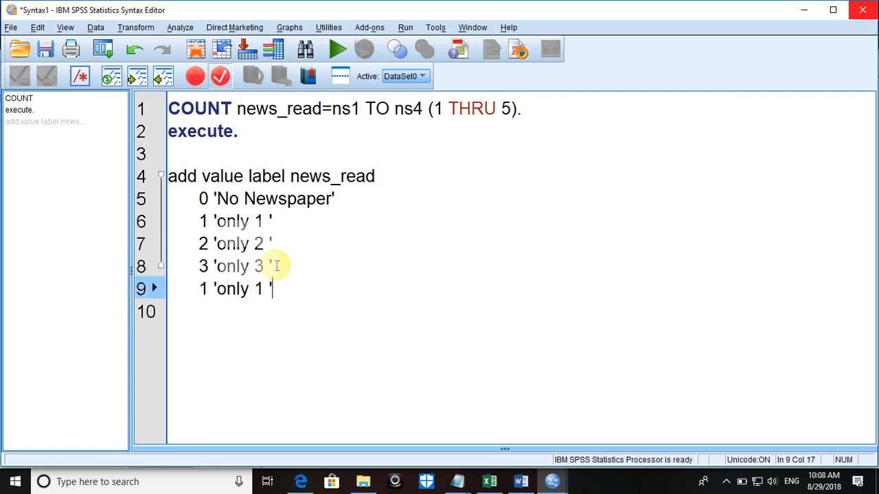
{"action": "left_click", "coordinate": [204, 288]}
{"action": "key", "text": "BackSpace"}
{"action": "type", "text": "4"}
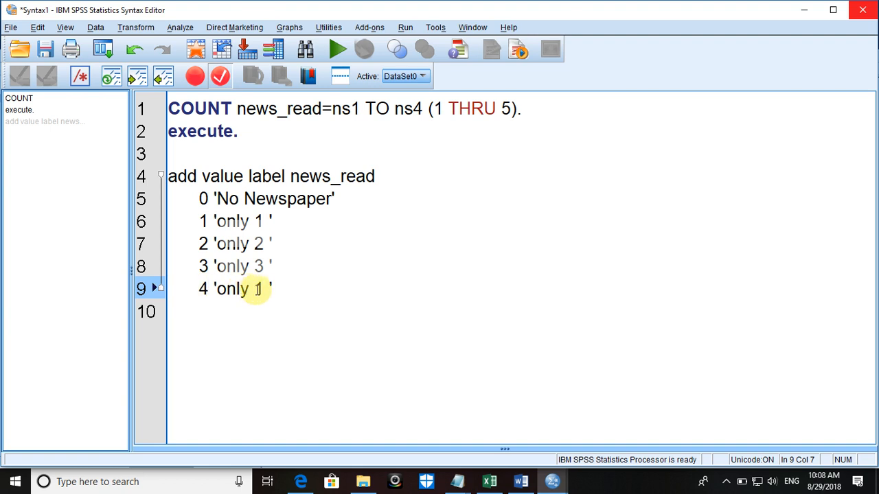
{"action": "left_click", "coordinate": [262, 288]}
{"action": "key", "text": "BackSpace"}
{"action": "type", "text": "4"}
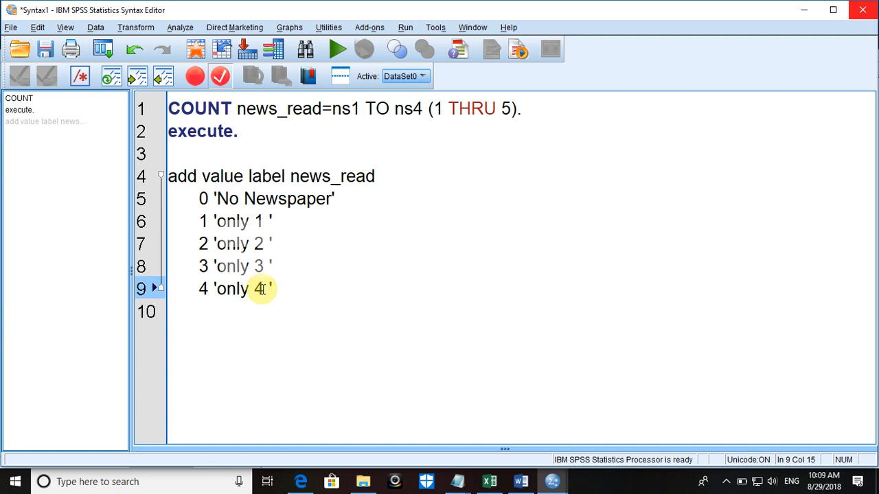
End the value-labelling command with a period and run it together with the COUNT block
{"action": "left_click", "coordinate": [282, 292]}
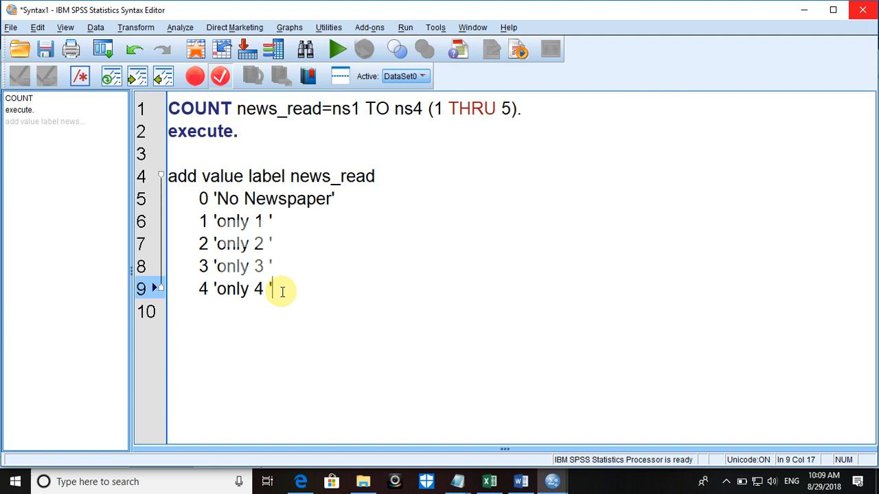
{"action": "type", "text": "."}
{"action": "key", "text": "Return"}
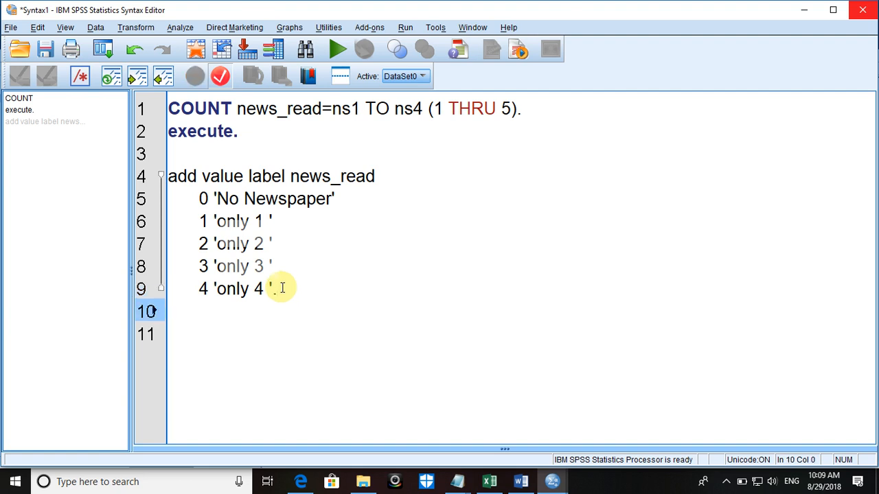
{"action": "left_click_drag", "start_coordinate": [199, 108], "coordinate": [314, 244]}
{"action": "left_click", "coordinate": [337, 49]}
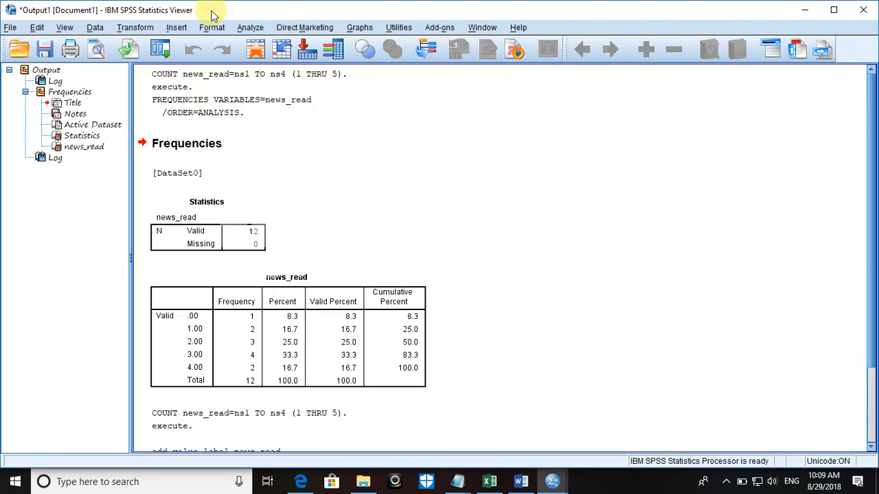
Rerun the Frequencies analysis on news_read with the frequency table displayed
{"action": "left_click", "coordinate": [259, 30]}
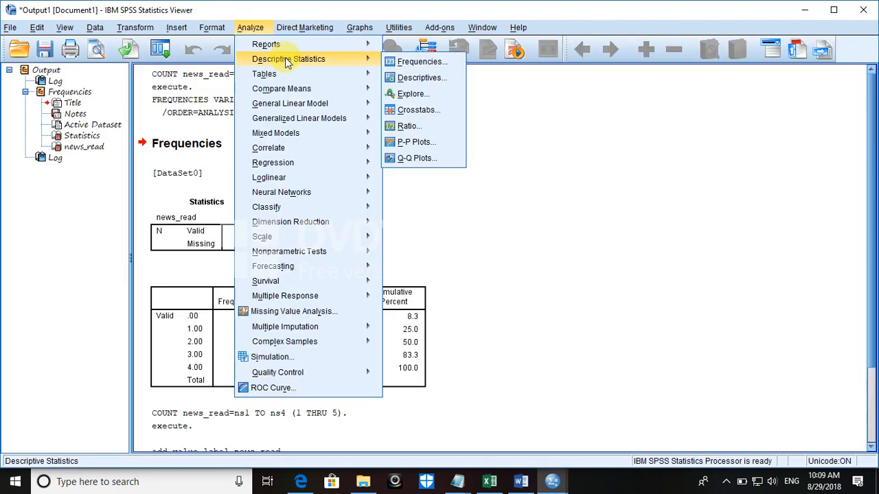
{"action": "mouse_move", "coordinate": [359, 59]}
{"action": "left_click", "coordinate": [406, 61]}
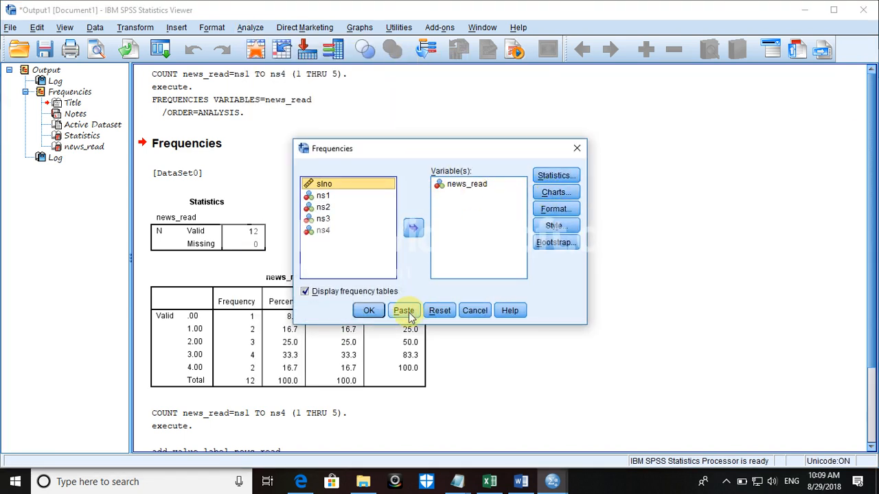
{"action": "left_click", "coordinate": [368, 310]}
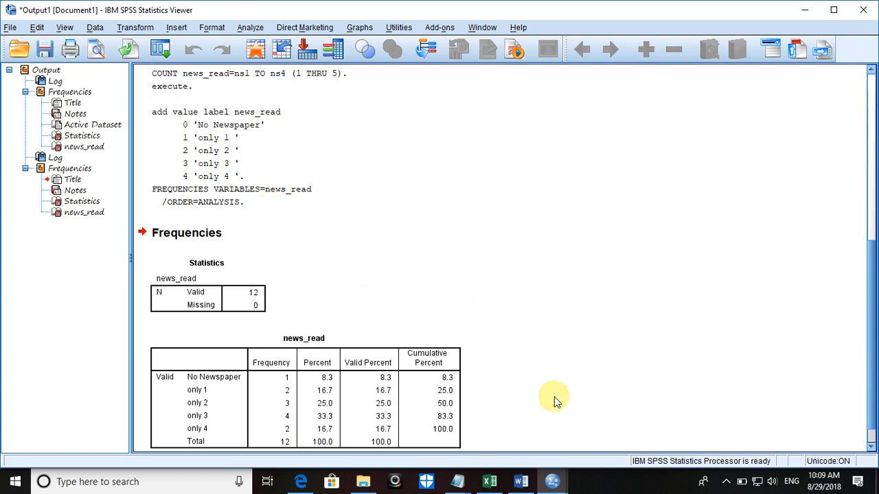
Switch to the syntax window and insert blank lines below the value label block
{"action": "mouse_move", "coordinate": [556, 469]}
{"action": "left_click", "coordinate": [544, 441]}
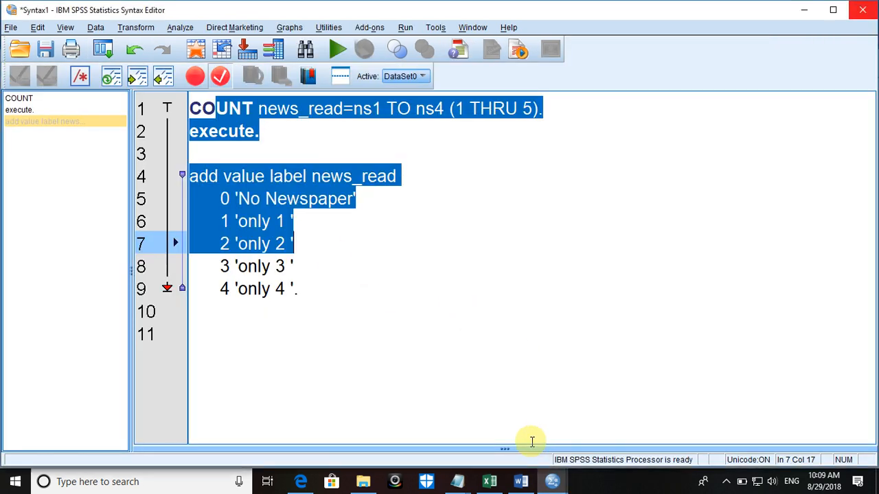
{"action": "left_click", "coordinate": [232, 328]}
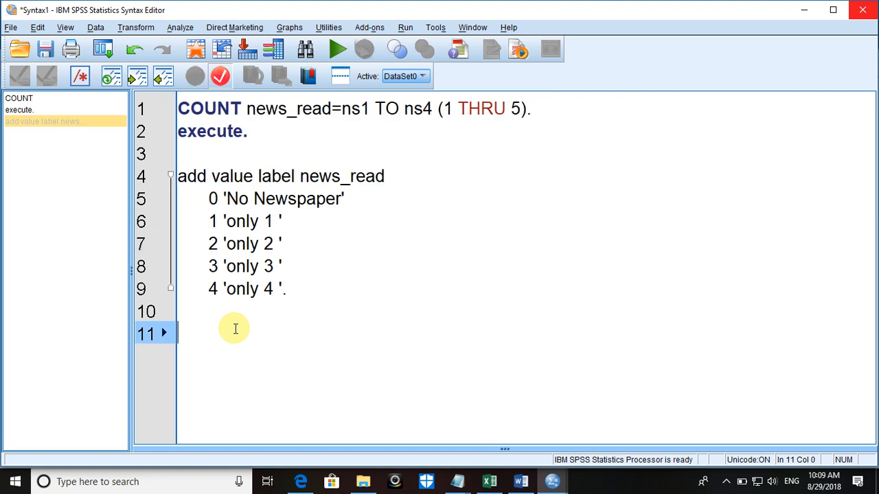
{"action": "key", "text": "Return"}
{"action": "left_click", "coordinate": [210, 326]}
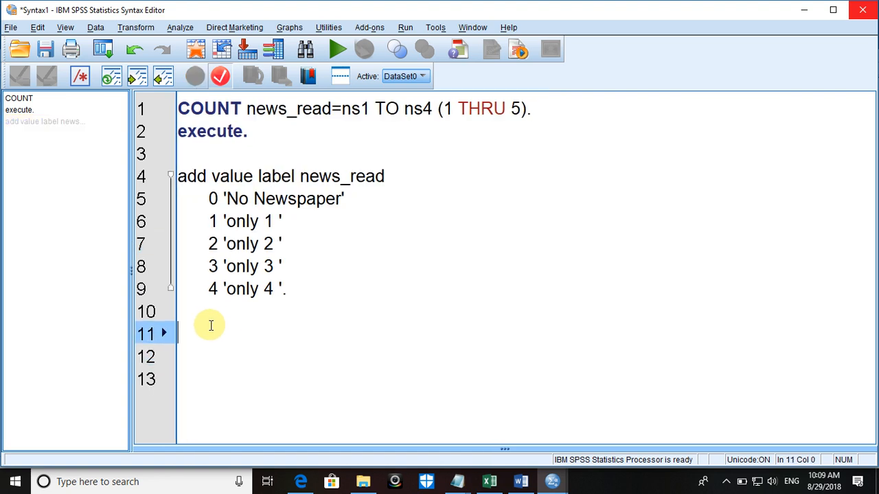
Start a Custom Tables table and place news_read in its rows
{"action": "left_click", "coordinate": [139, 28]}
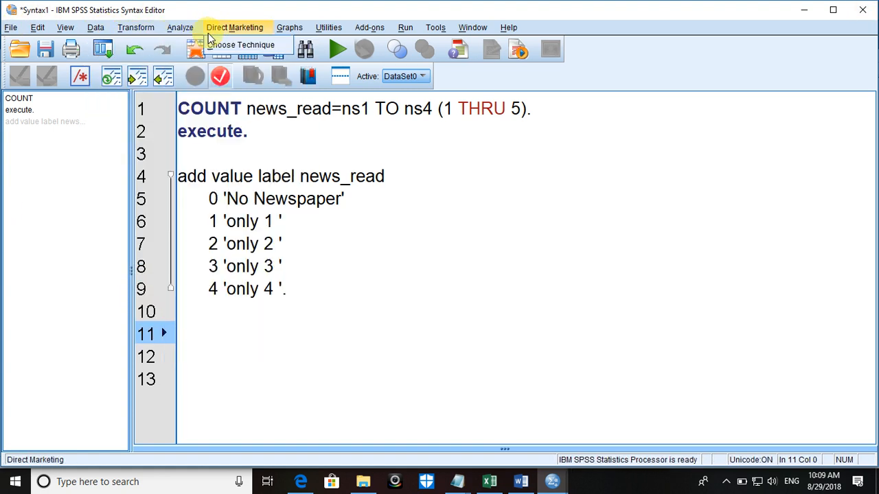
{"action": "mouse_move", "coordinate": [180, 27]}
{"action": "mouse_move", "coordinate": [207, 81]}
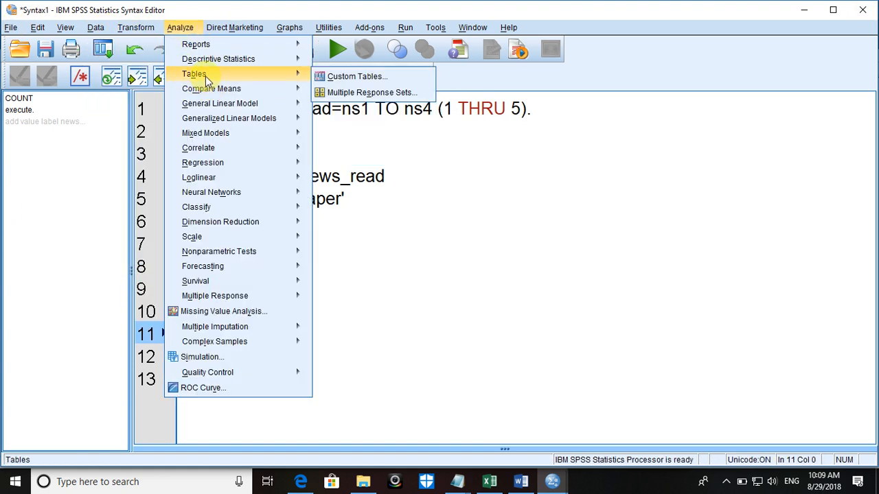
{"action": "left_click", "coordinate": [350, 79]}
{"action": "left_click", "coordinate": [371, 285]}
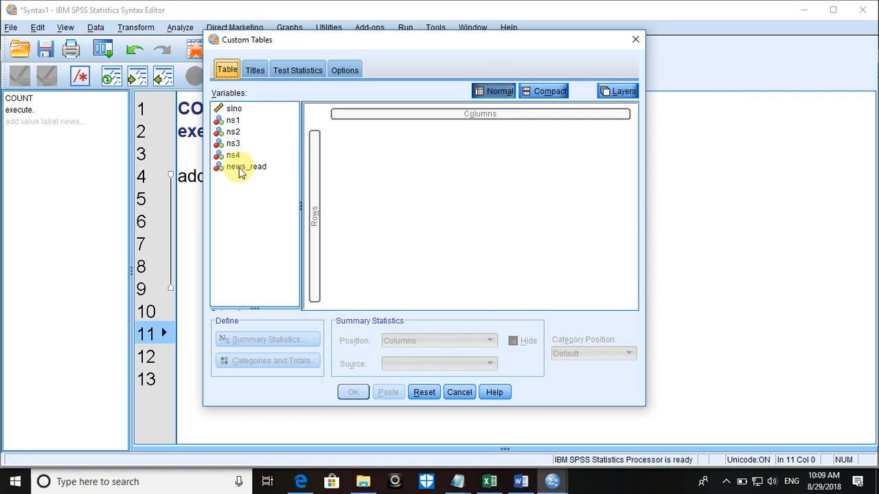
{"action": "left_click_drag", "start_coordinate": [239, 169], "coordinate": [313, 192]}
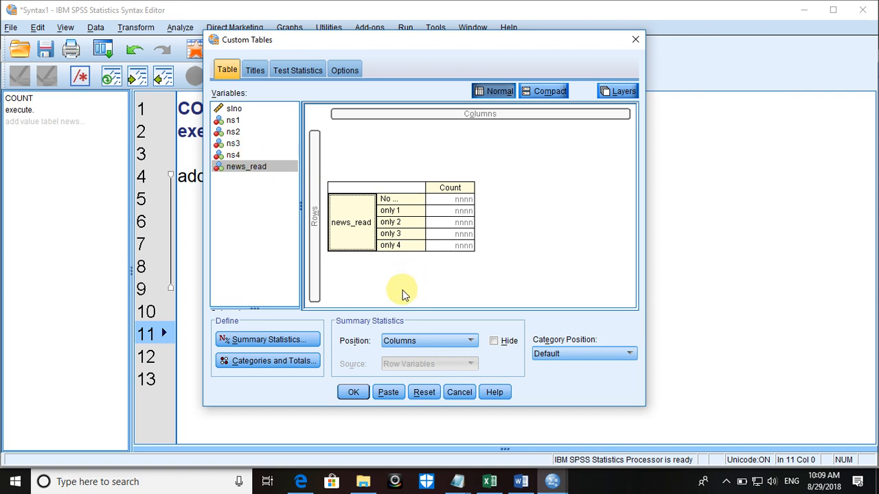
Add the Column N % statistic for news_read beside Count and generate the custom table
{"action": "left_click", "coordinate": [308, 338]}
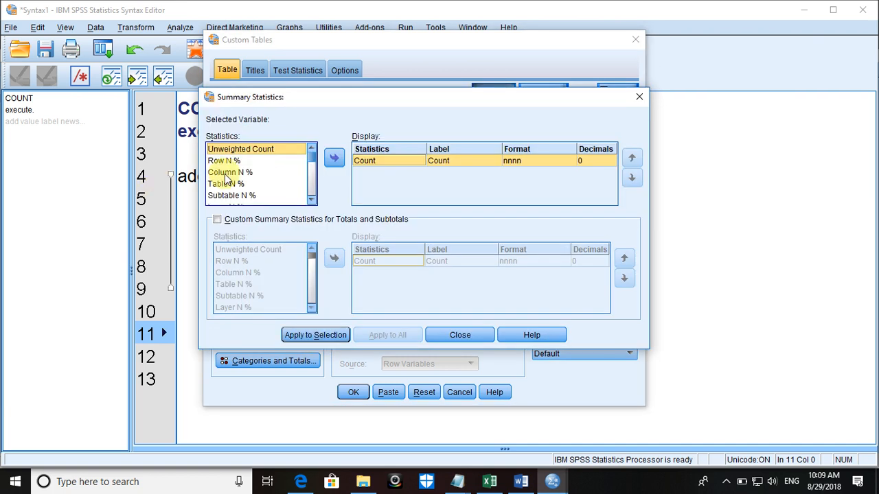
{"action": "left_click", "coordinate": [239, 176]}
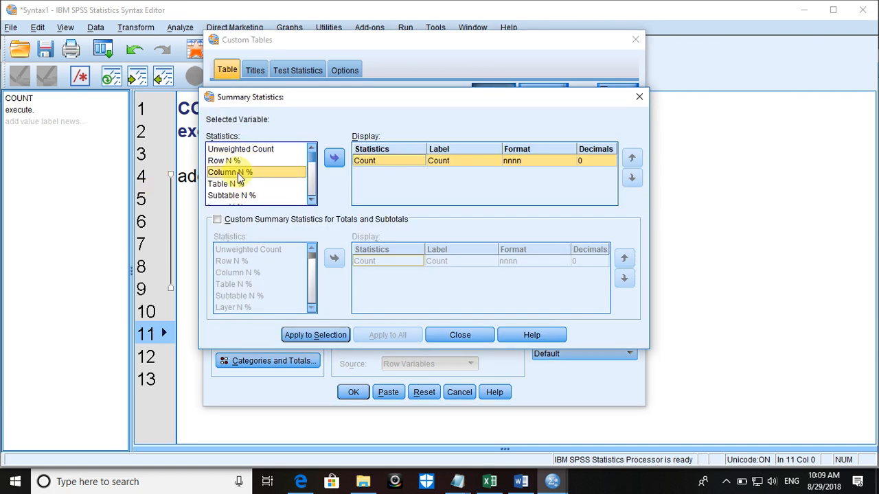
{"action": "double_click", "coordinate": [239, 175]}
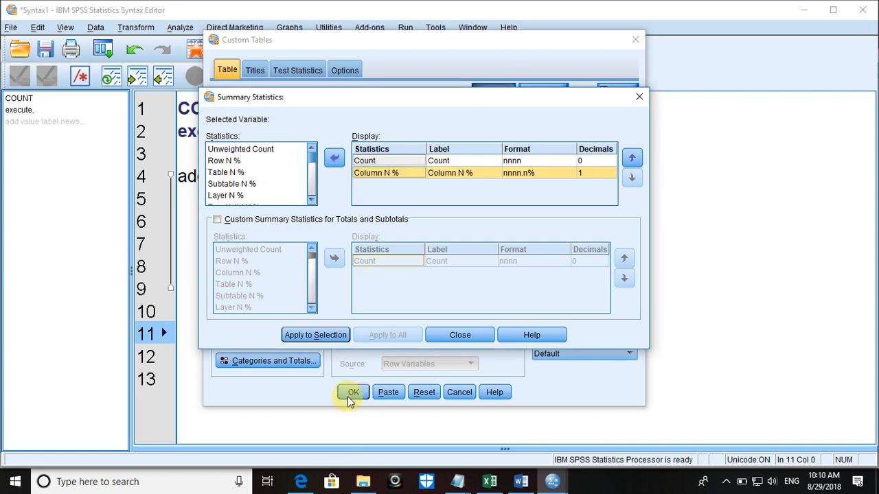
{"action": "left_click", "coordinate": [316, 335]}
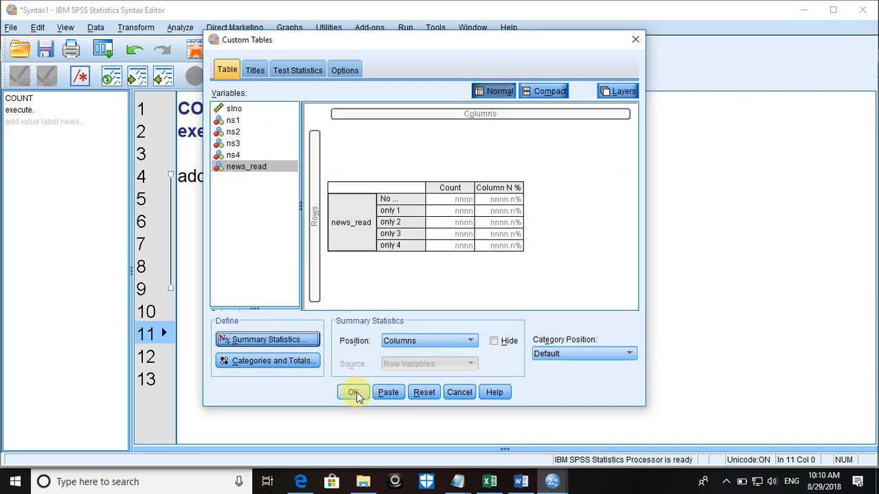
{"action": "left_click", "coordinate": [354, 392]}
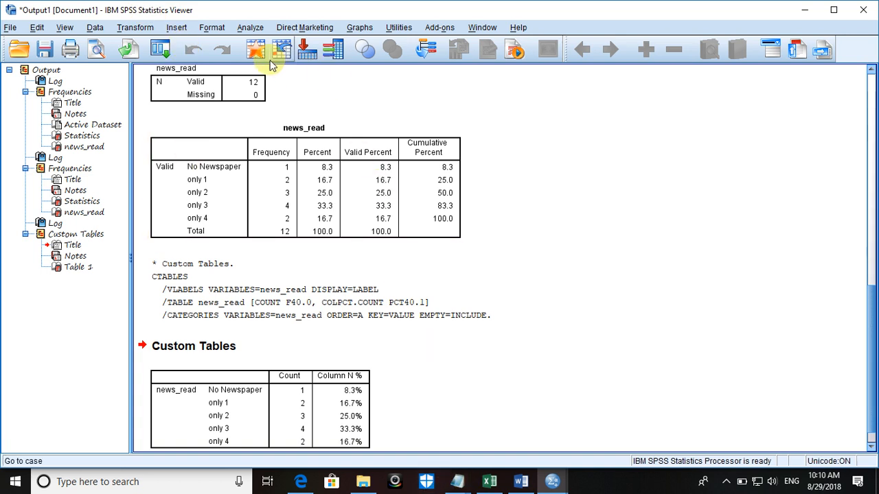
Reopen the Custom Tables definition and shorten the label of the Column N % statistic to %
{"action": "left_click", "coordinate": [134, 27]}
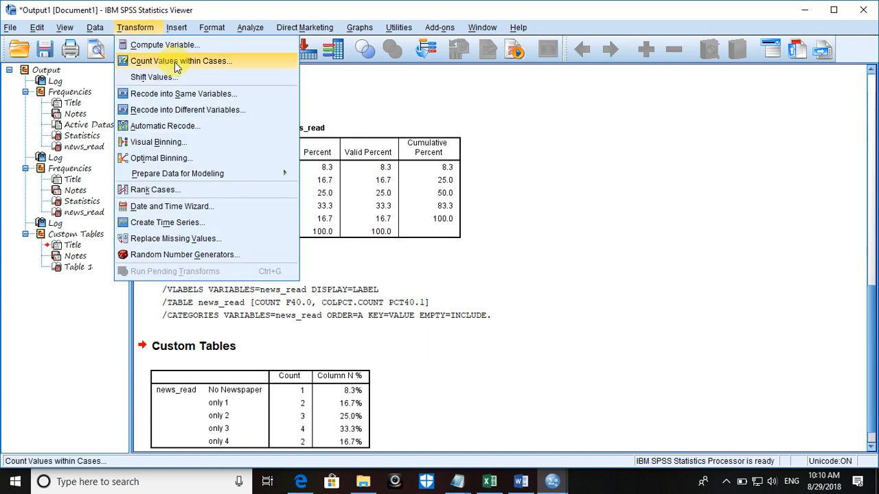
{"action": "mouse_move", "coordinate": [249, 29]}
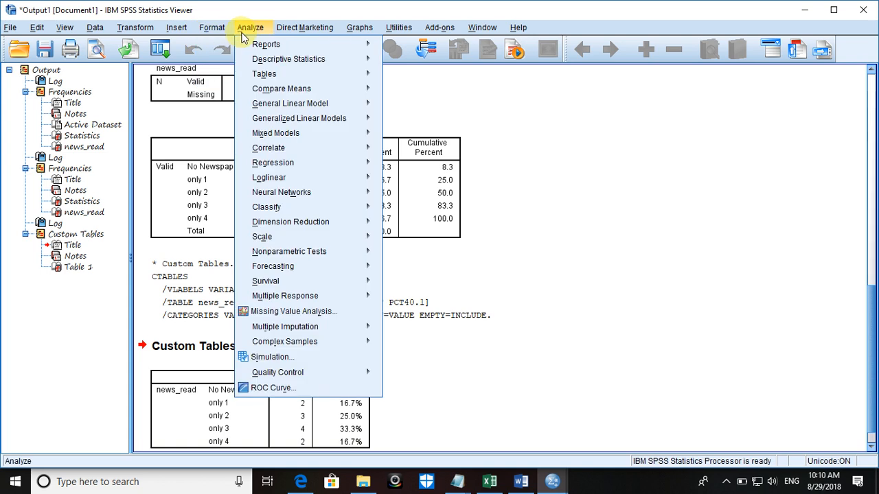
{"action": "mouse_move", "coordinate": [342, 81]}
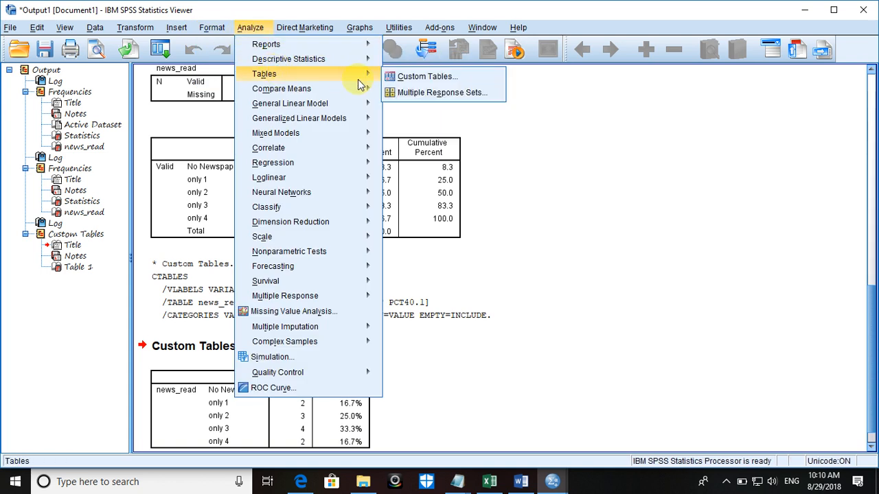
{"action": "left_click", "coordinate": [404, 77]}
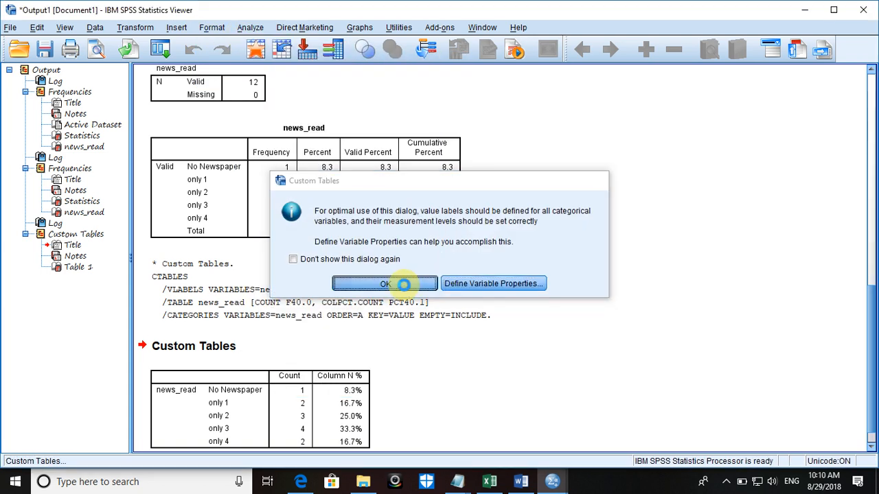
{"action": "left_click", "coordinate": [404, 283]}
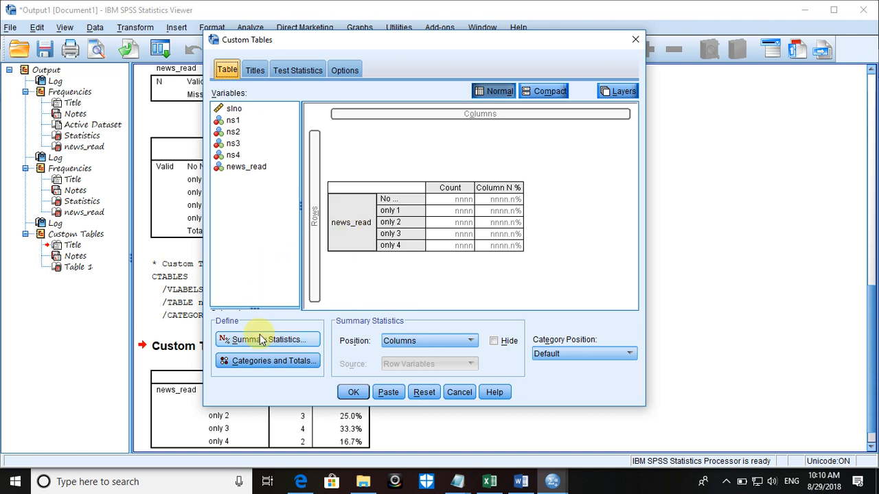
{"action": "left_click", "coordinate": [261, 340]}
{"action": "left_click", "coordinate": [453, 174]}
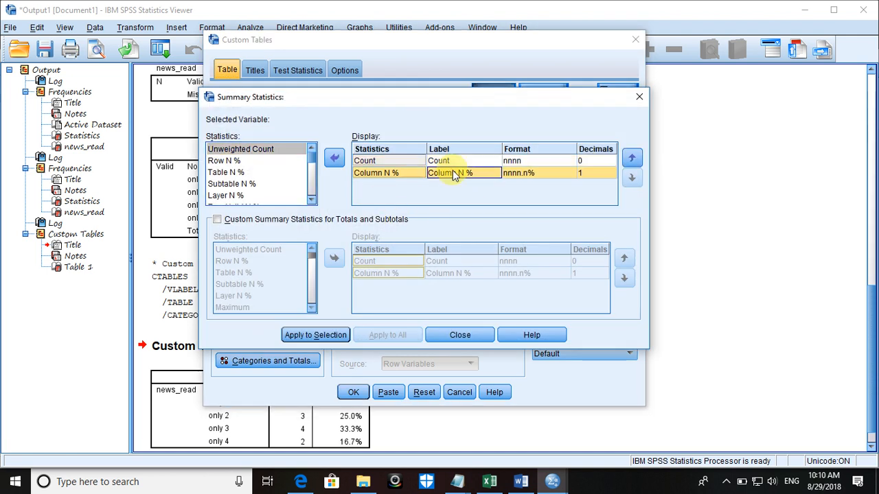
{"action": "left_click", "coordinate": [465, 172]}
{"action": "key", "text": "BackSpace"}
{"action": "key", "text": "BackSpace"}
{"action": "key", "text": "BackSpace"}
{"action": "key", "text": "BackSpace"}
{"action": "key", "text": "BackSpace"}
{"action": "key", "text": "BackSpace"}
{"action": "key", "text": "BackSpace"}
{"action": "key", "text": "BackSpace"}
{"action": "key", "text": "BackSpace"}
Format the Column N % statistic as n,nnn.n with 2 decimals and apply it to the selection
{"action": "left_click", "coordinate": [520, 173]}
{"action": "left_click", "coordinate": [519, 173]}
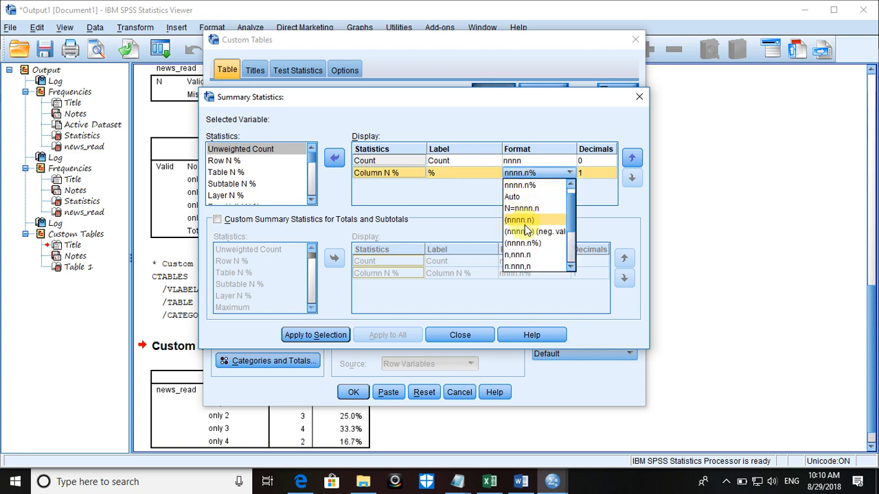
{"action": "left_click", "coordinate": [528, 255]}
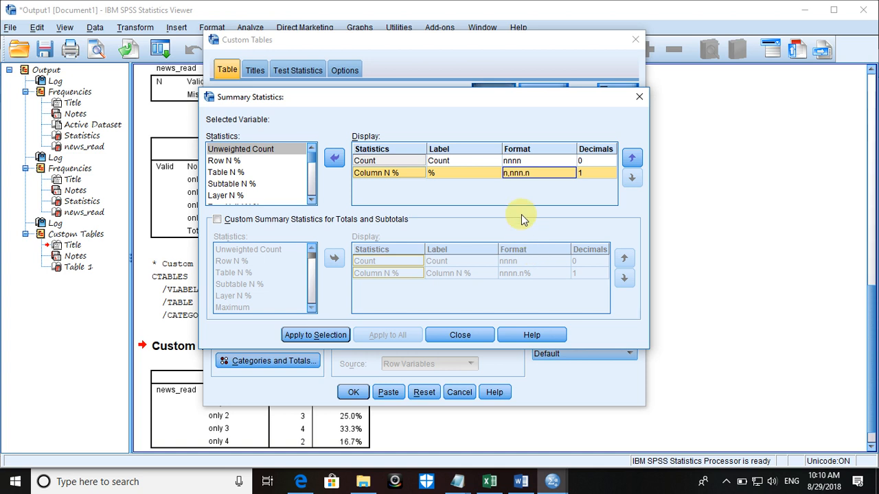
{"action": "left_click", "coordinate": [587, 174]}
{"action": "left_click", "coordinate": [611, 176]}
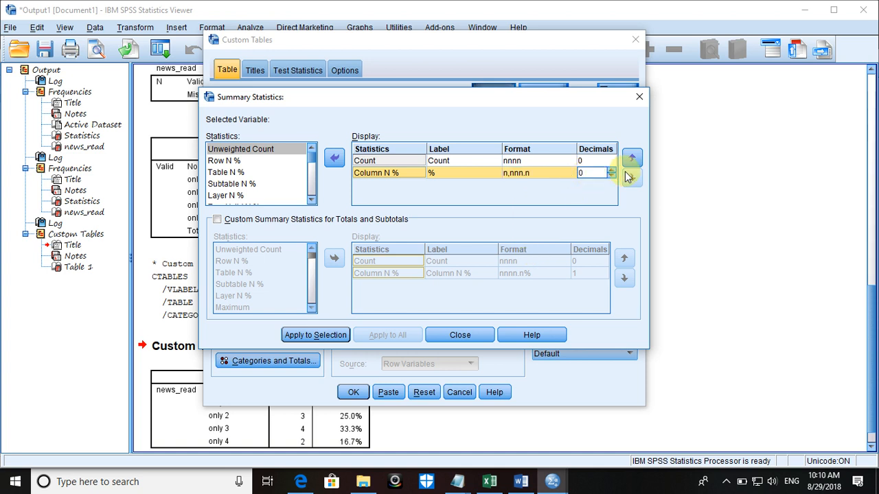
{"action": "left_click", "coordinate": [611, 170]}
{"action": "left_click", "coordinate": [611, 170]}
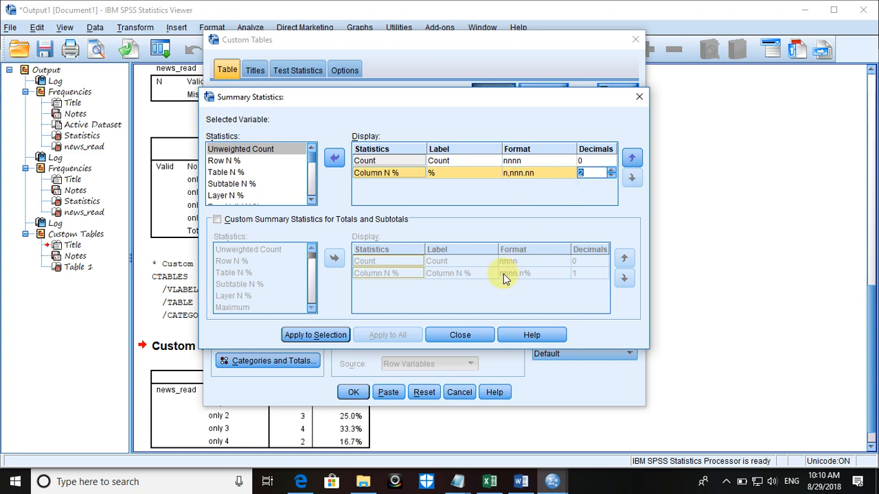
{"action": "left_click", "coordinate": [322, 336]}
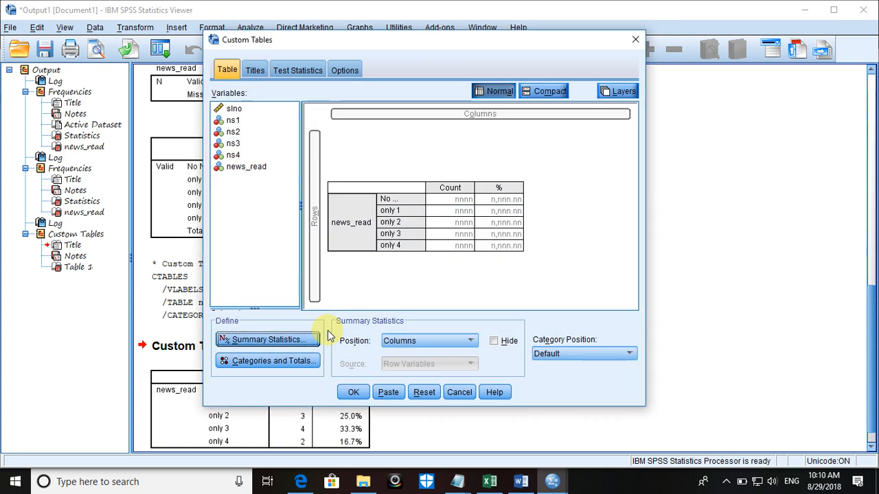
Paste the Custom Tables command into the syntax and remove the surplus blank lines above it
{"action": "left_click", "coordinate": [400, 390]}
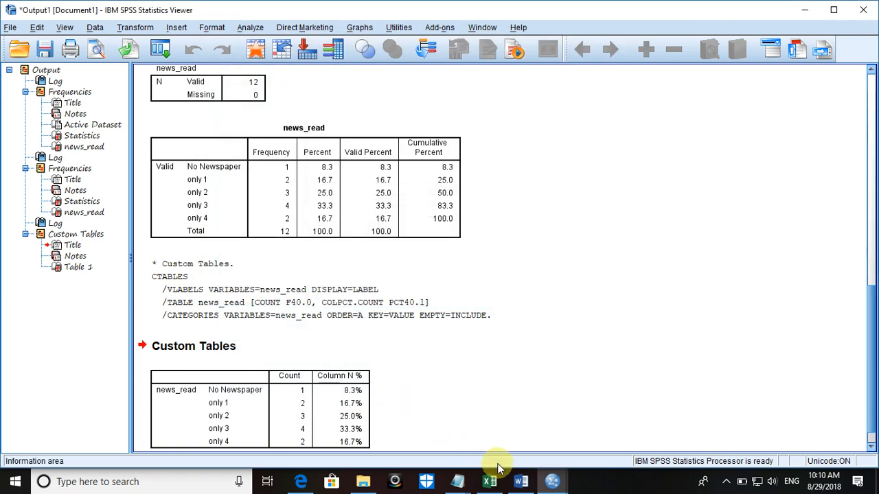
{"action": "mouse_move", "coordinate": [549, 481]}
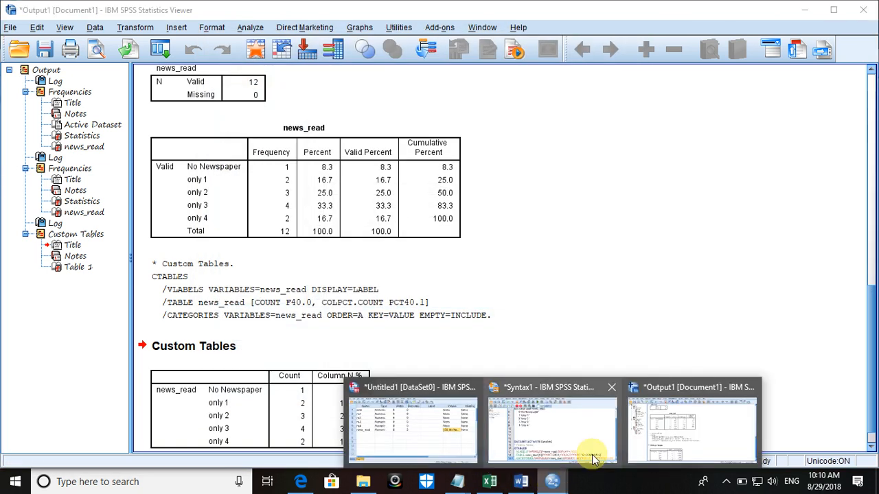
{"action": "left_click", "coordinate": [520, 439]}
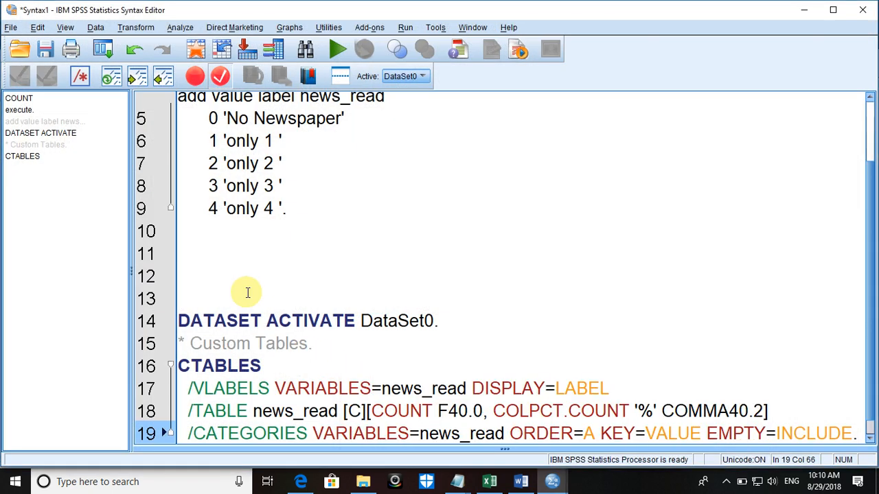
{"action": "left_click", "coordinate": [197, 234]}
{"action": "key", "text": "Delete"}
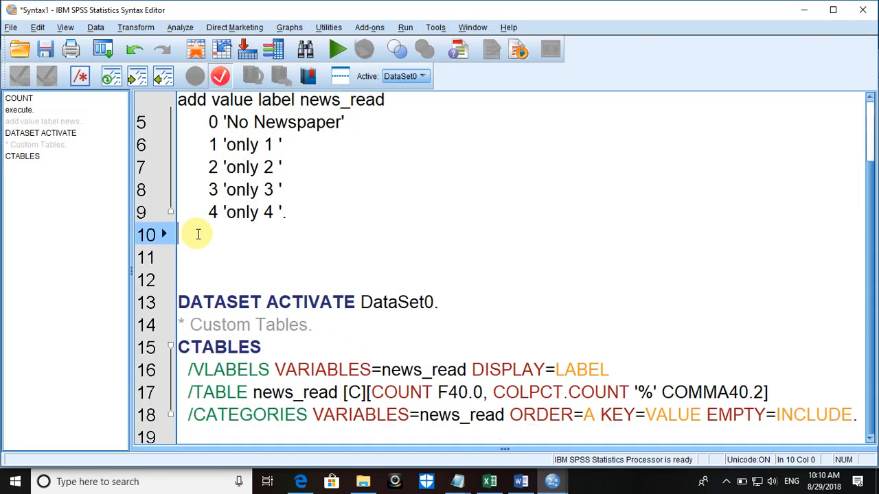
{"action": "key", "text": "Delete"}
{"action": "key", "text": "Delete"}
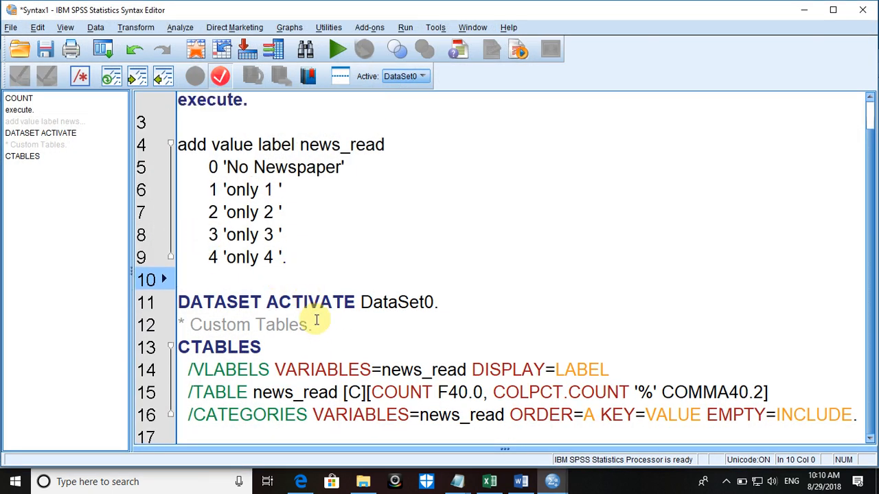
Delete the DATASET ACTIVATE line and the Custom Tables comment above CTABLES, along with the leftover blank line
{"action": "left_click_drag", "start_coordinate": [314, 318], "coordinate": [164, 304]}
{"action": "key", "text": "Delete"}
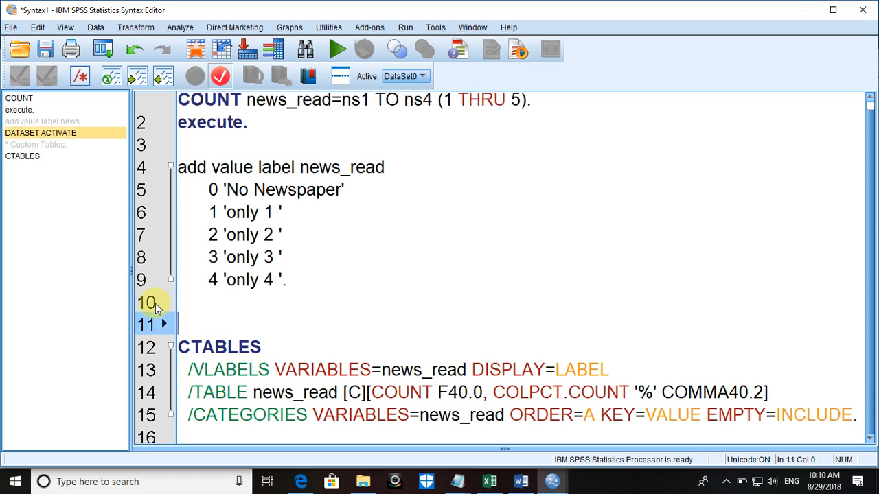
{"action": "key", "text": "BackSpace"}
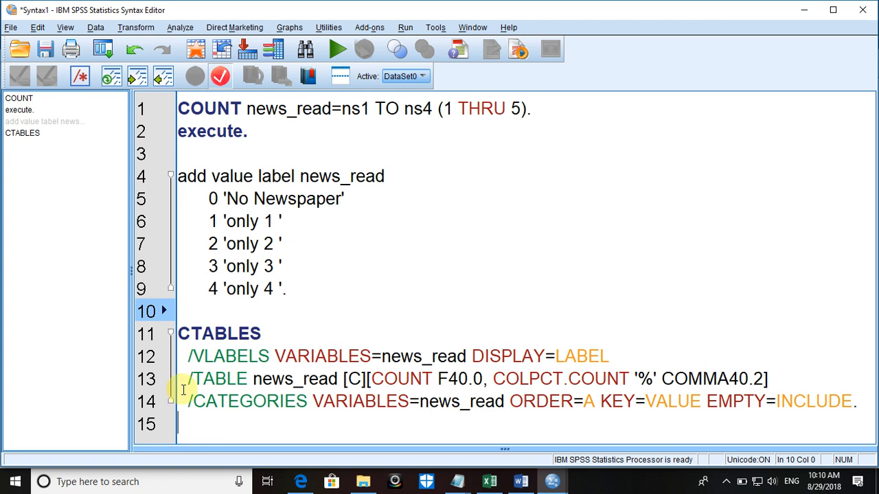
Select the entire syntax, then delete all existing output from the Viewer and return to the syntax window
{"action": "left_click_drag", "start_coordinate": [194, 431], "coordinate": [168, 97]}
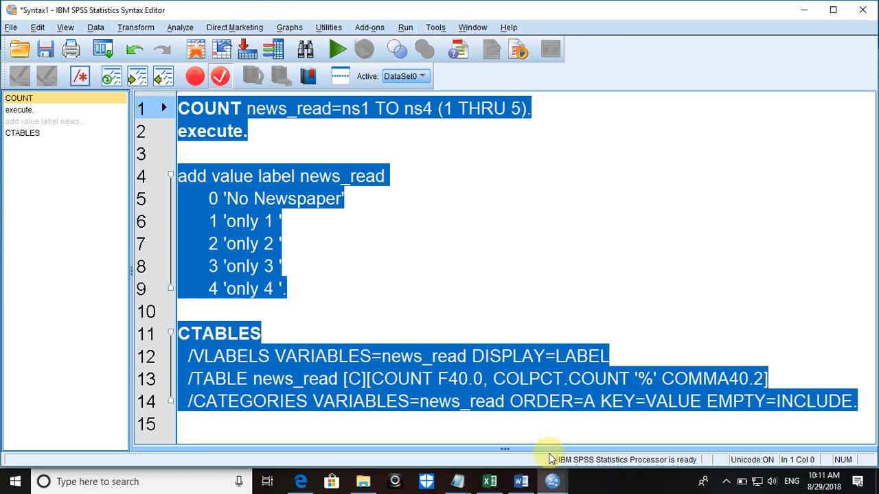
{"action": "left_click", "coordinate": [552, 481]}
{"action": "left_click", "coordinate": [698, 420]}
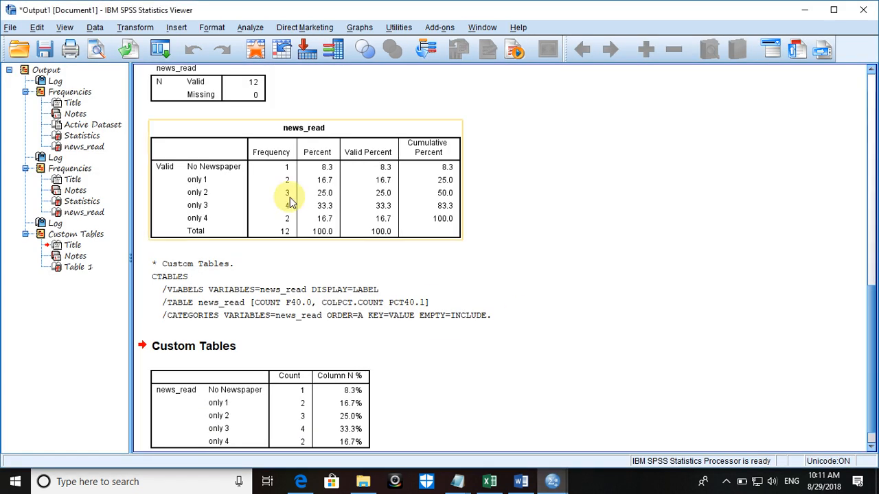
{"action": "key", "text": "ctrl+a"}
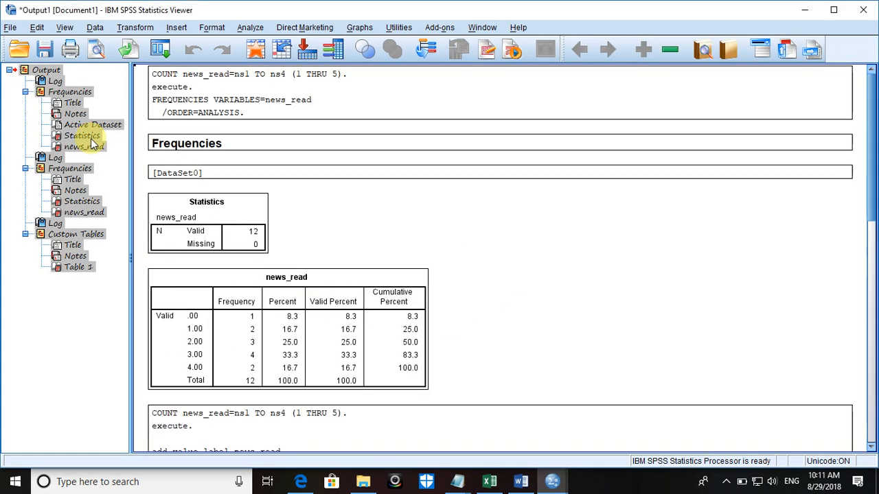
{"action": "key", "text": "Delete"}
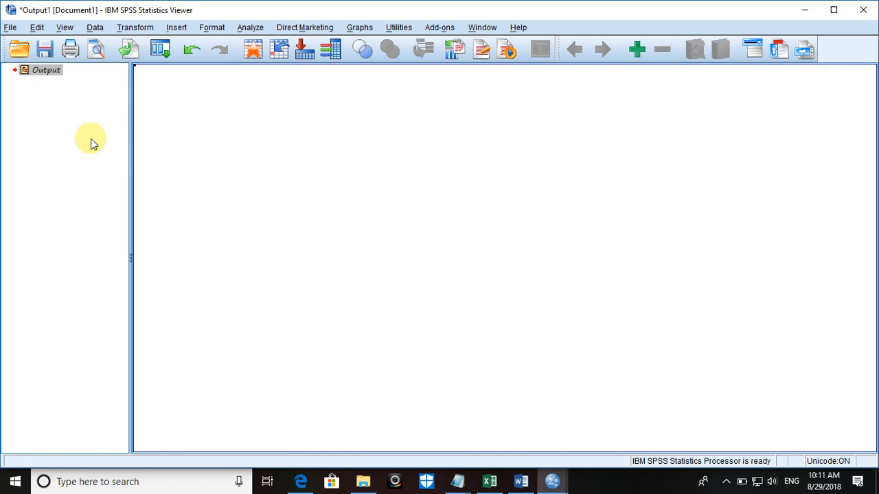
{"action": "left_click", "coordinate": [553, 483]}
{"action": "left_click", "coordinate": [554, 429]}
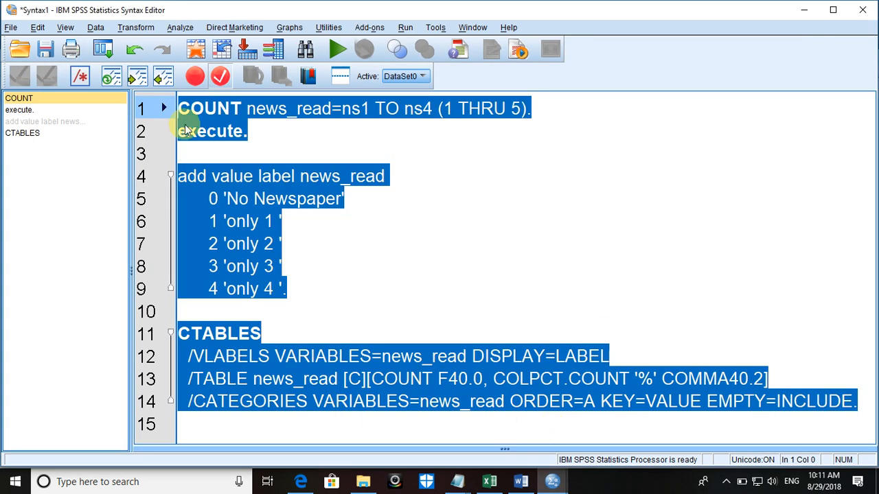
Run the whole selected syntax and bring the resulting custom table up in the Viewer
{"action": "left_click", "coordinate": [340, 53]}
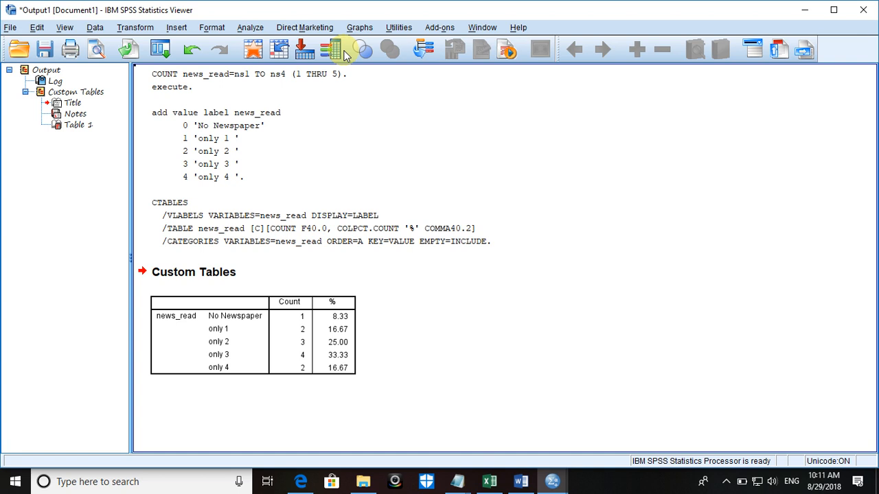
{"action": "left_click", "coordinate": [553, 483]}
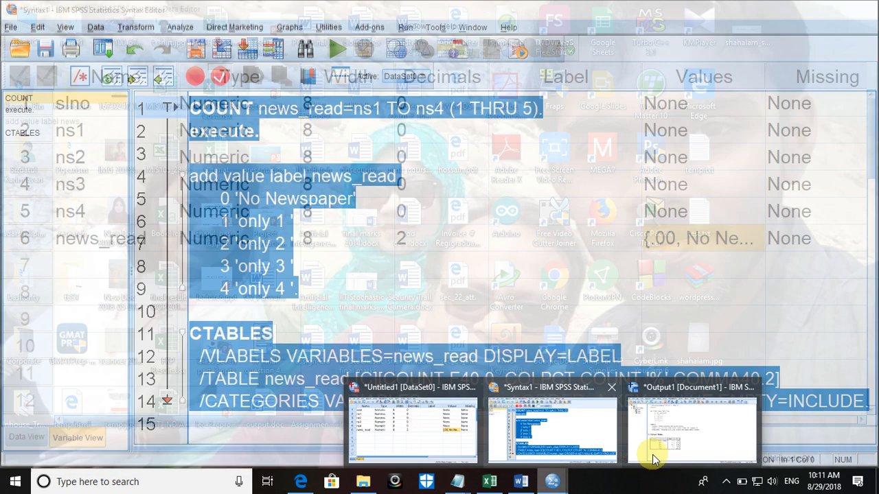
{"action": "mouse_move", "coordinate": [690, 438]}
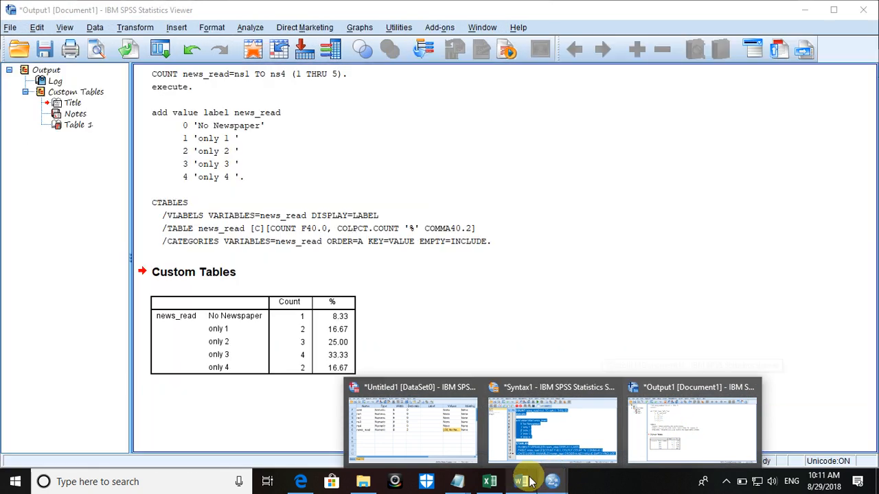
Switch to the Word document, write "What percentage of respondents read obsever?" as the second numbered question and start a third list item
{"action": "left_click", "coordinate": [534, 473]}
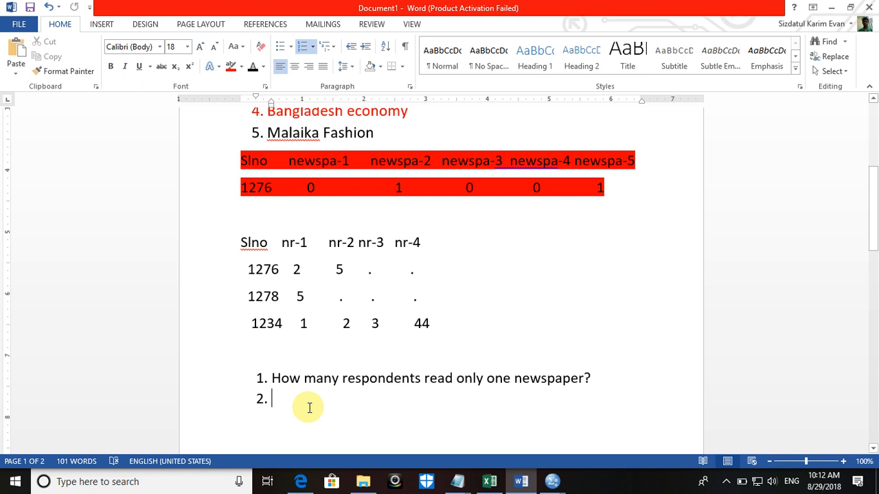
{"action": "type", "text": "How"}
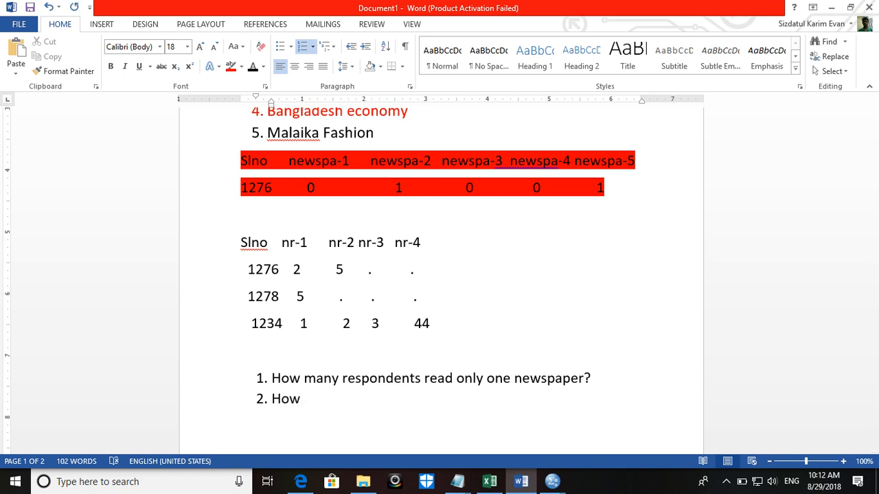
{"action": "key", "text": "BackSpace"}
{"action": "key", "text": "BackSpace"}
{"action": "key", "text": "BackSpace"}
{"action": "type", "text": "who read"}
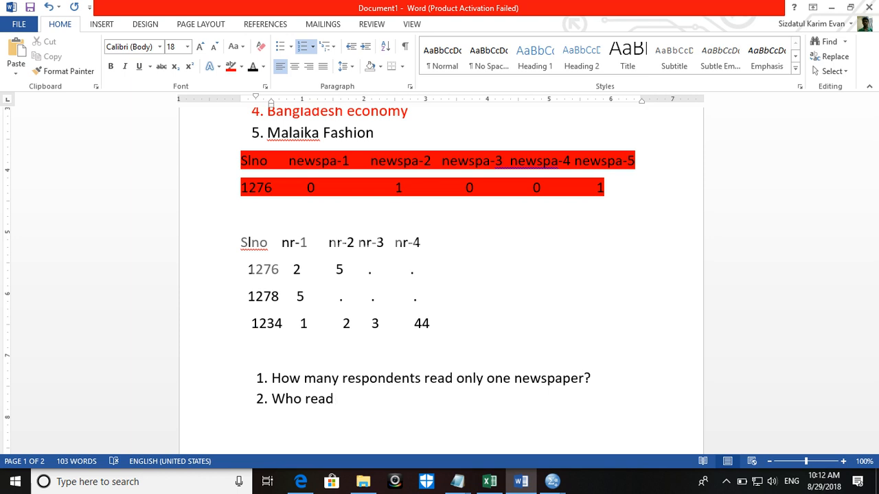
{"action": "key", "text": "BackSpace"}
{"action": "key", "text": "BackSpace"}
{"action": "key", "text": "BackSpace"}
{"action": "key", "text": "BackSpace"}
{"action": "key", "text": "BackSpace"}
{"action": "key", "text": "BackSpace"}
{"action": "key", "text": "BackSpace"}
{"action": "type", "text": "at pa"}
{"action": "type", "text": "rn"}
{"action": "key", "text": "BackSpace"}
{"action": "key", "text": "BackSpace"}
{"action": "key", "text": "BackSpace"}
{"action": "type", "text": "ercentage of r"}
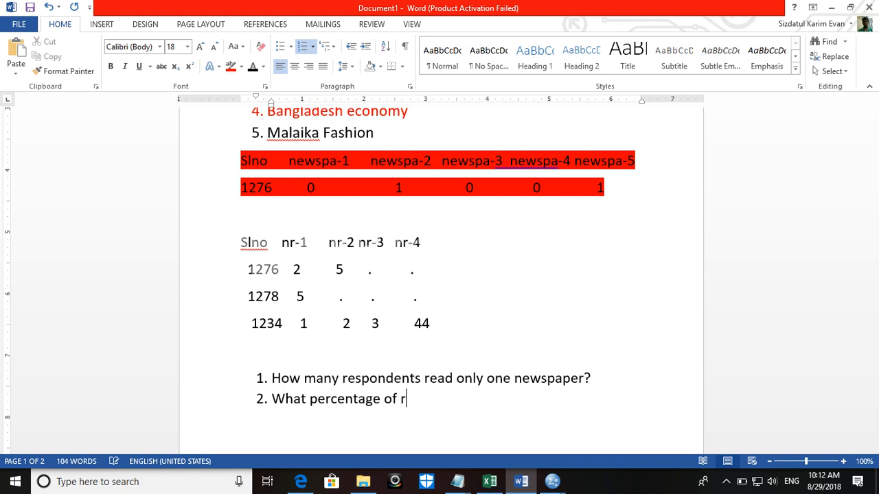
{"action": "type", "text": "espondents"}
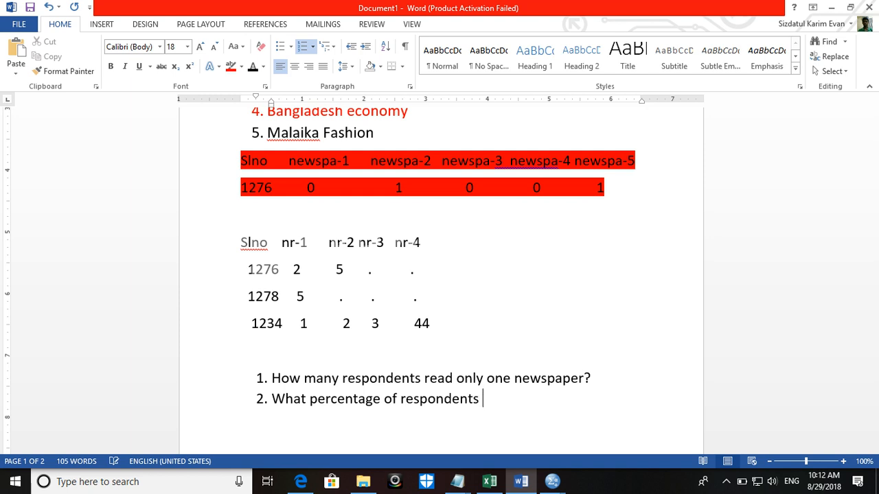
{"action": "type", "text": " read obsever?"}
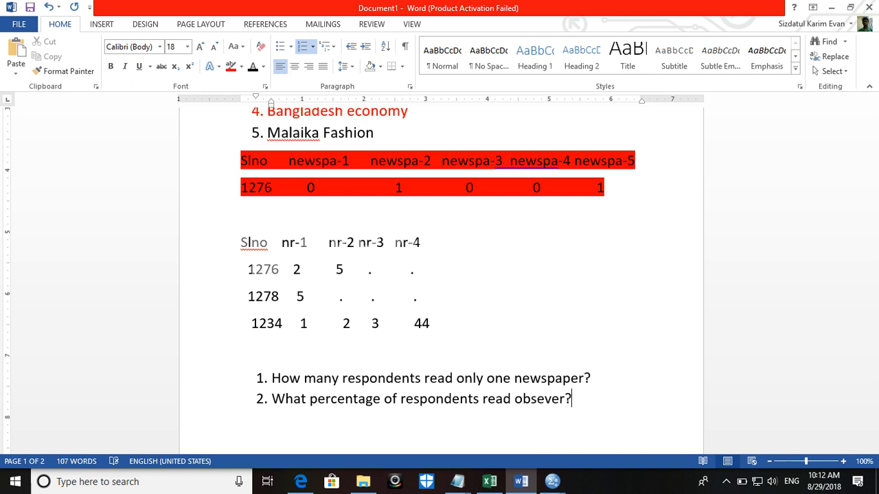
{"action": "key", "text": "Return"}
Correct the misspelled last word of the second question to "observer" using the spelling suggestion
{"action": "left_click", "coordinate": [529, 403]}
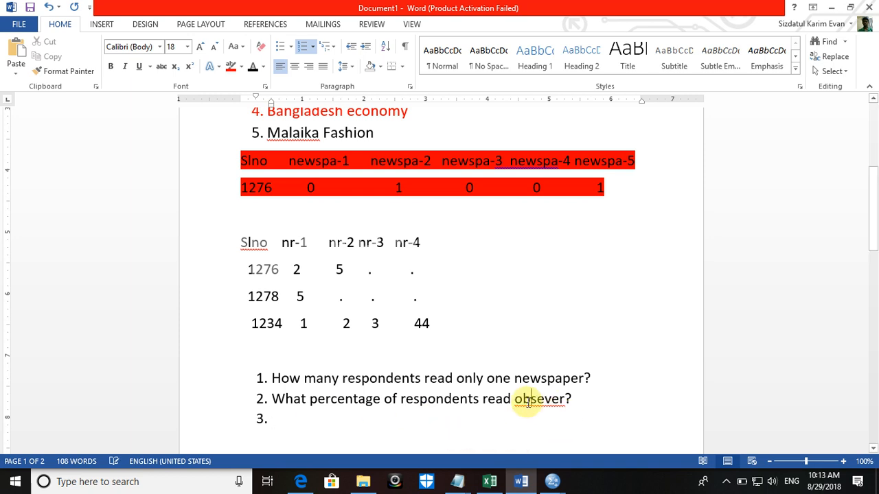
{"action": "right_click", "coordinate": [529, 402]}
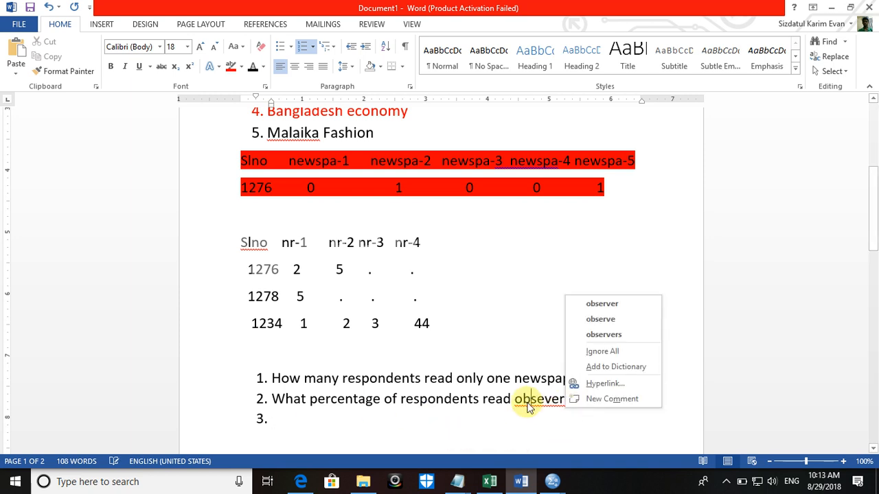
{"action": "left_click", "coordinate": [591, 304]}
{"action": "mouse_move", "coordinate": [453, 484]}
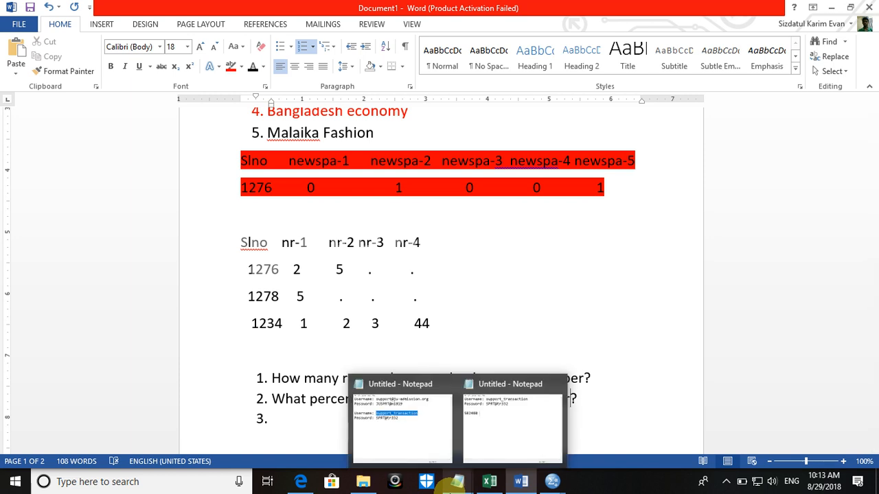
{"action": "left_click", "coordinate": [261, 407]}
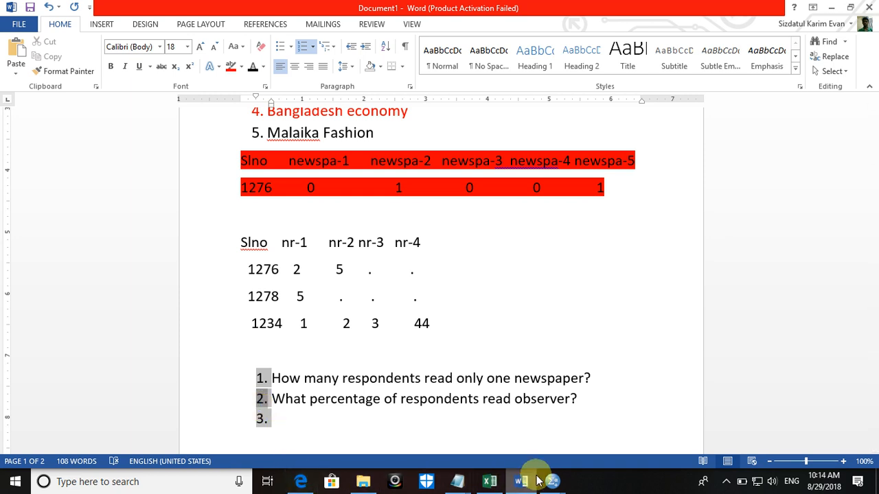
Switch to the SPSS Data Editor and examine the ns1 to ns4 variables and their responses in the data rows
{"action": "mouse_move", "coordinate": [552, 484]}
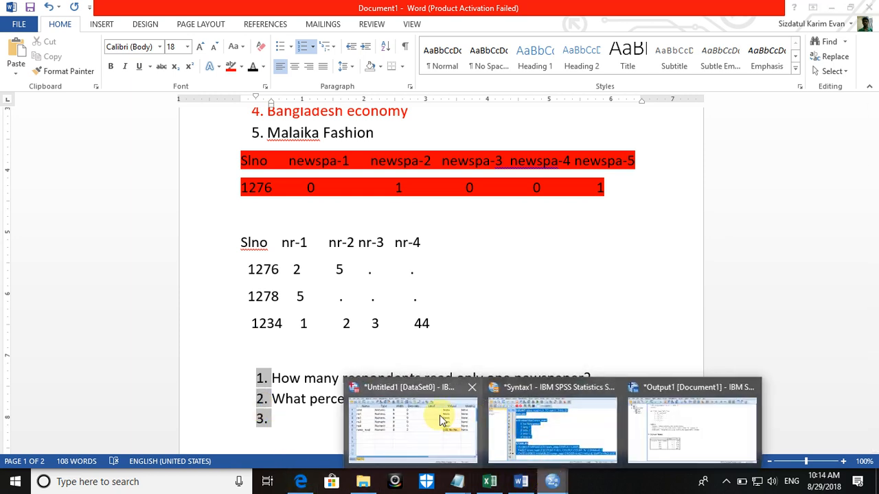
{"action": "left_click", "coordinate": [433, 415]}
{"action": "left_click_drag", "start_coordinate": [17, 130], "coordinate": [17, 211]}
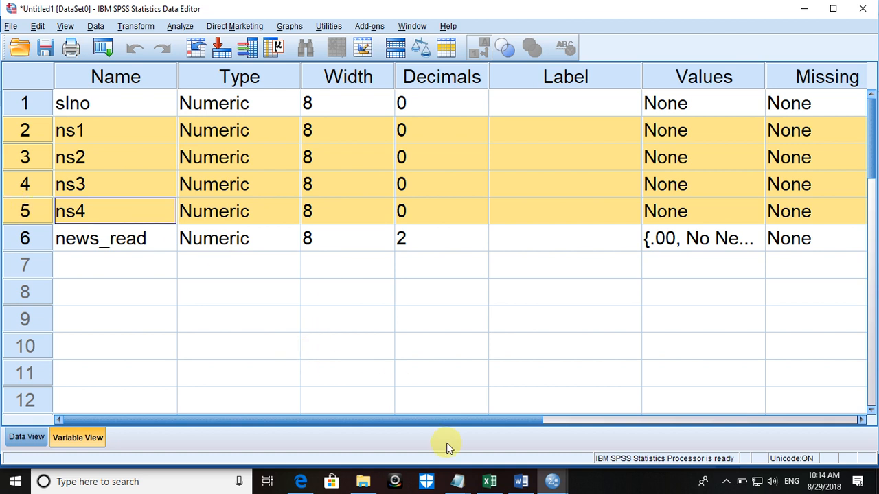
{"action": "left_click", "coordinate": [34, 440]}
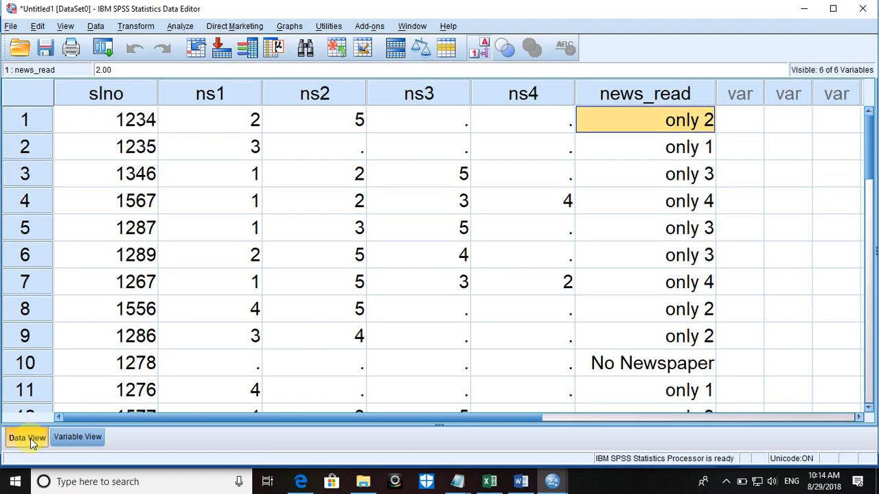
{"action": "left_click", "coordinate": [442, 167]}
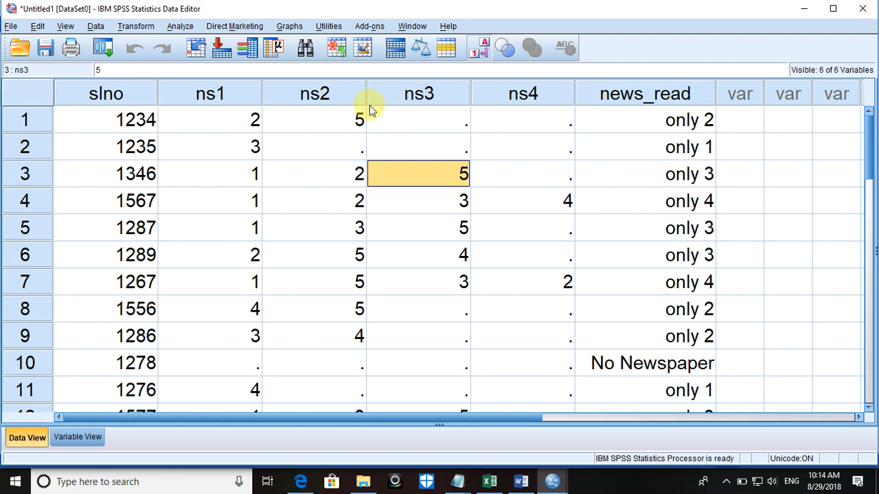
{"action": "left_click", "coordinate": [337, 100]}
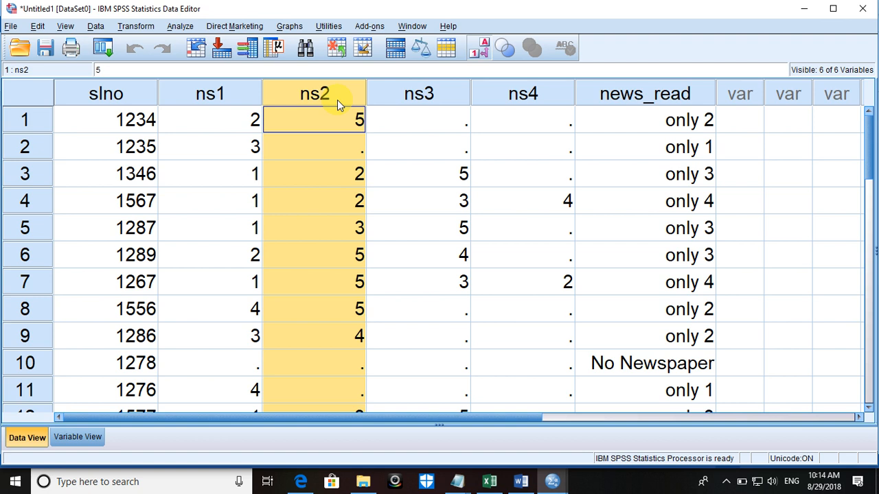
Start defining a multiple response set for custom tables and put variables ns1 to ns4 in it
{"action": "left_click", "coordinate": [184, 25]}
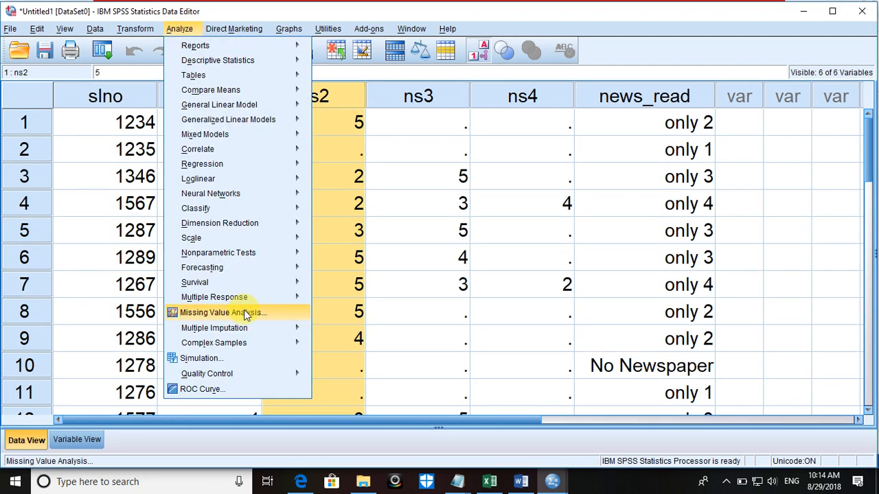
{"action": "mouse_move", "coordinate": [241, 330]}
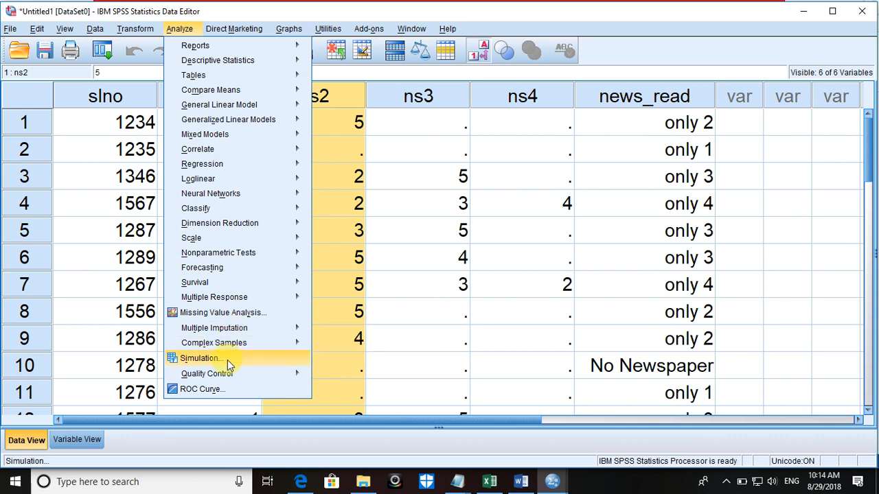
{"action": "mouse_move", "coordinate": [232, 295]}
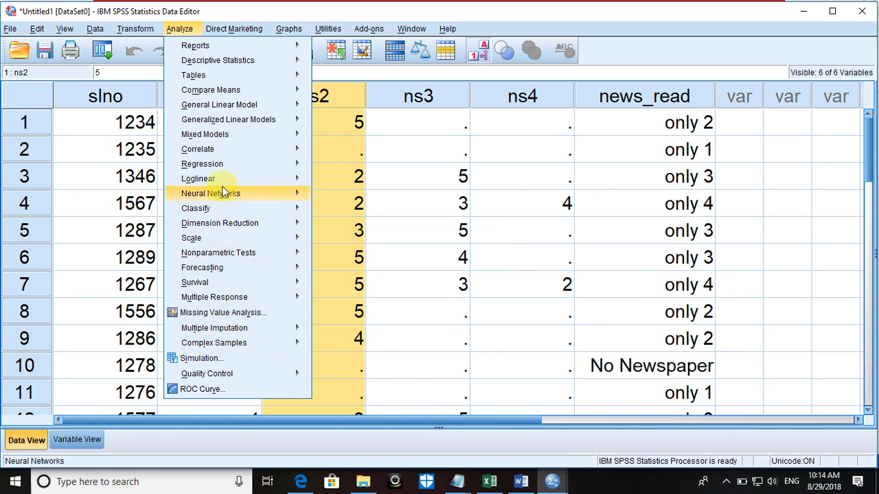
{"action": "mouse_move", "coordinate": [224, 72]}
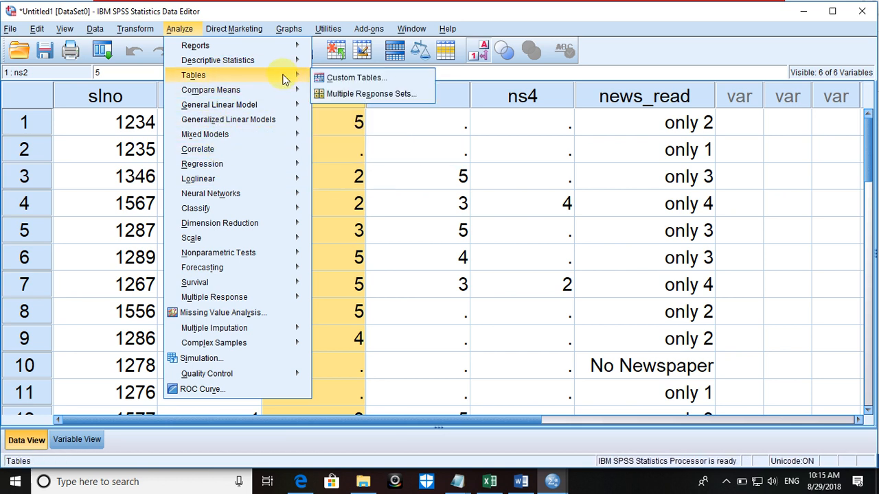
{"action": "left_click", "coordinate": [347, 94]}
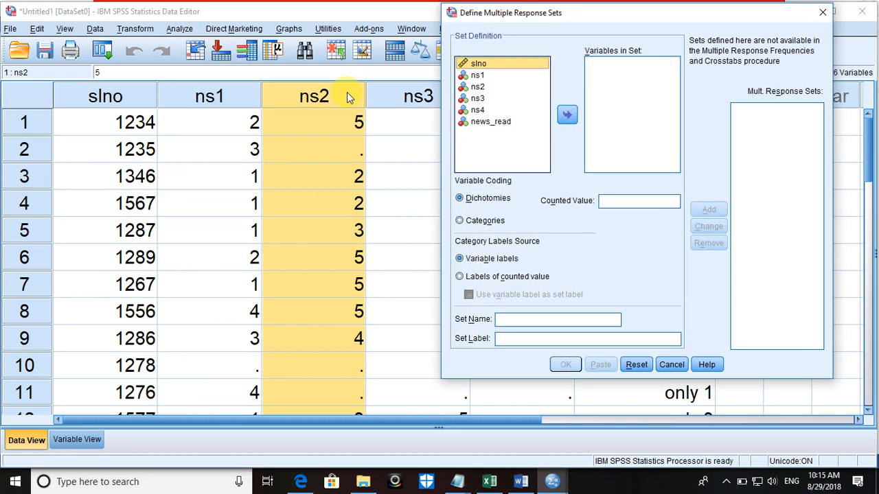
{"action": "left_click", "coordinate": [480, 75]}
{"action": "key", "text": "shift+Down"}
{"action": "key", "text": "shift+Down"}
{"action": "key", "text": "shift+Down"}
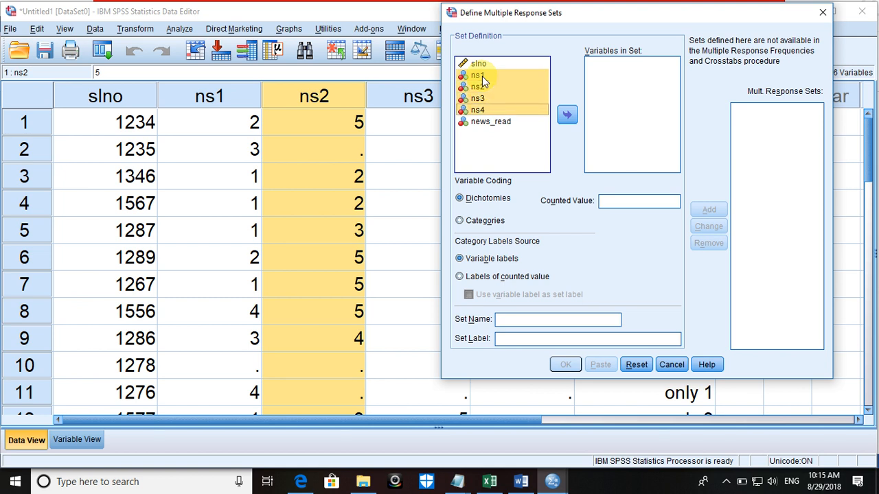
{"action": "left_click", "coordinate": [566, 118]}
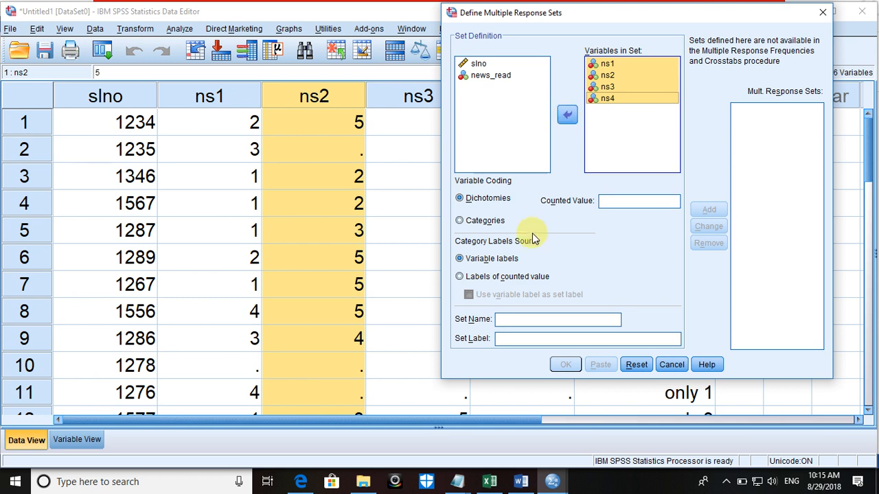
Name the multiple response set nr and label it "newspaper read by respondent"
{"action": "left_click", "coordinate": [506, 318]}
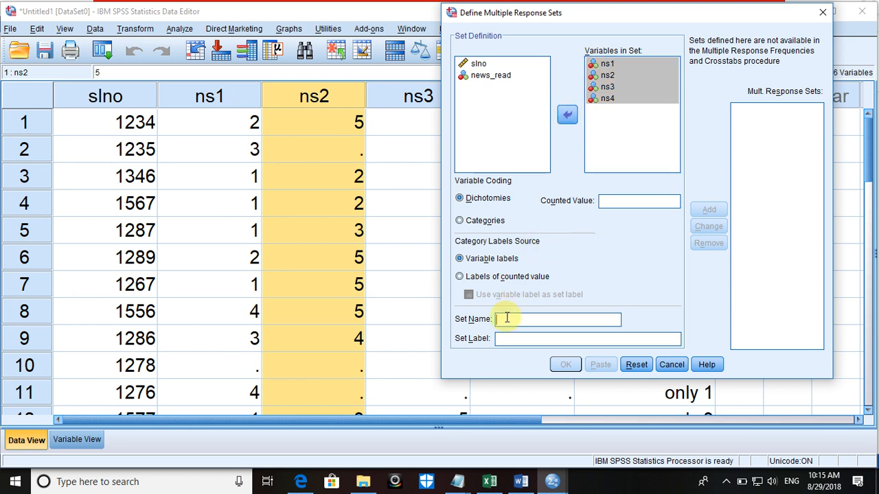
{"action": "type", "text": "n"}
{"action": "type", "text": "e"}
{"action": "left_click", "coordinate": [507, 339]}
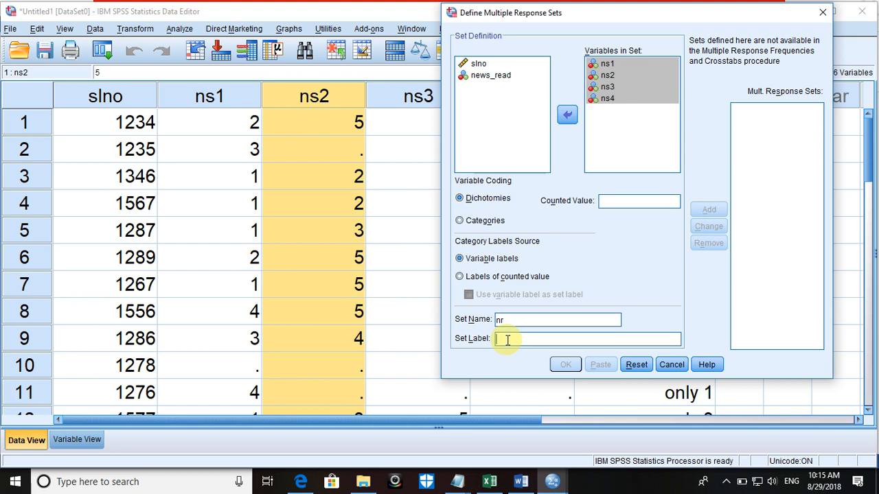
{"action": "type", "text": "newspaper read"}
{"action": "type", "text": "by respondent"}
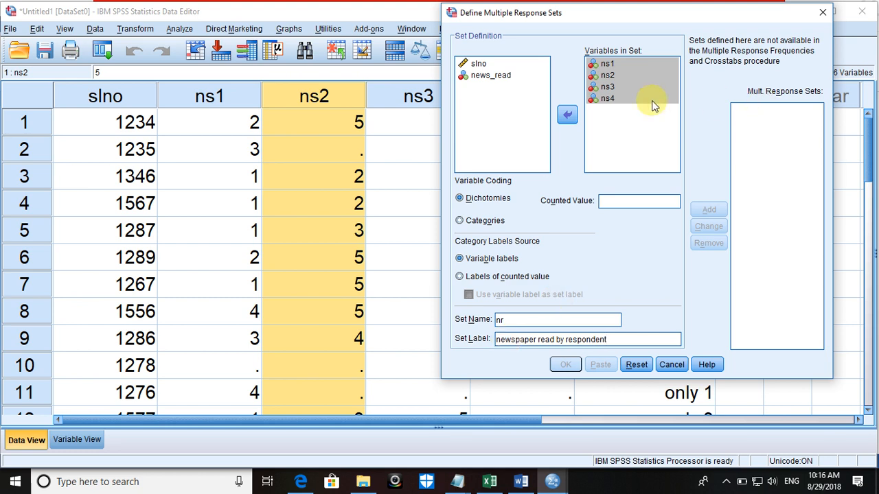
Code the set's variables as categories, add the set to the defined response sets and run the definition
{"action": "left_click", "coordinate": [622, 201]}
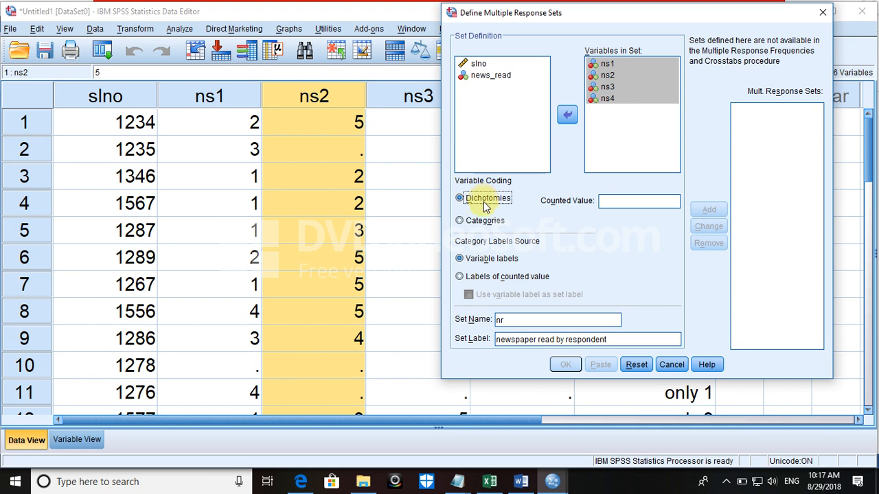
{"action": "left_click", "coordinate": [484, 222]}
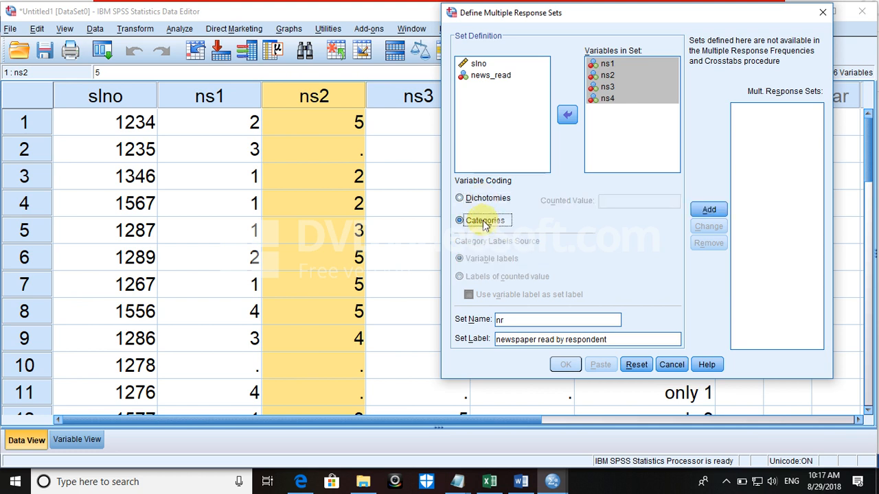
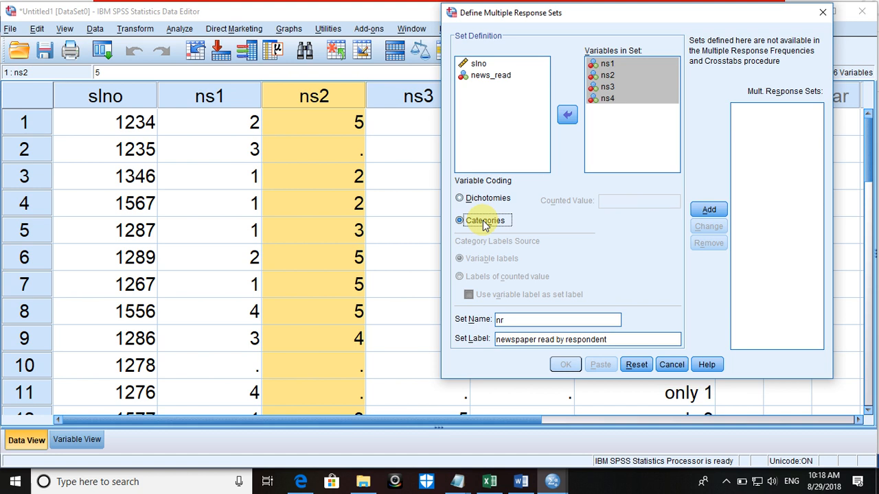
{"action": "left_click", "coordinate": [480, 204]}
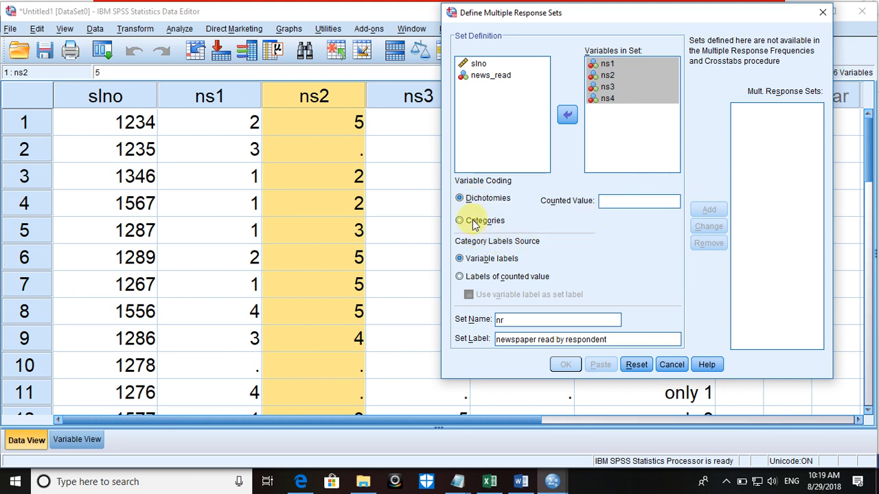
{"action": "left_click", "coordinate": [474, 223]}
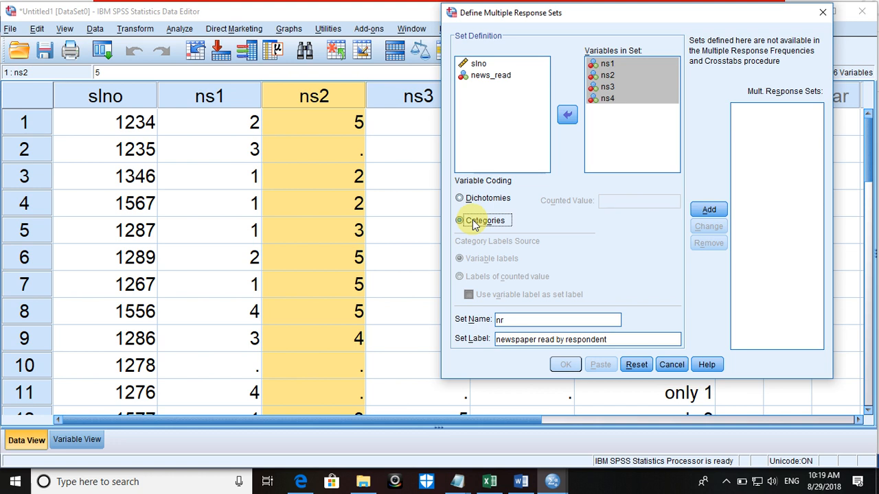
{"action": "left_click", "coordinate": [707, 210]}
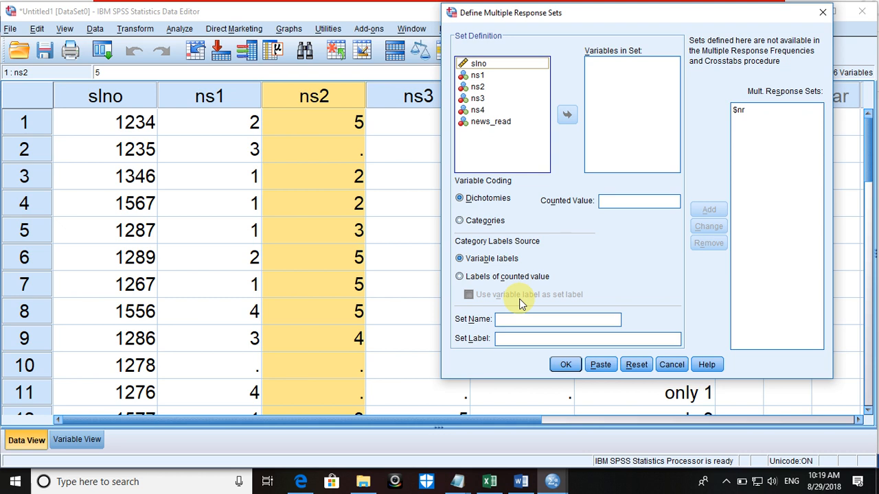
{"action": "left_click", "coordinate": [562, 365]}
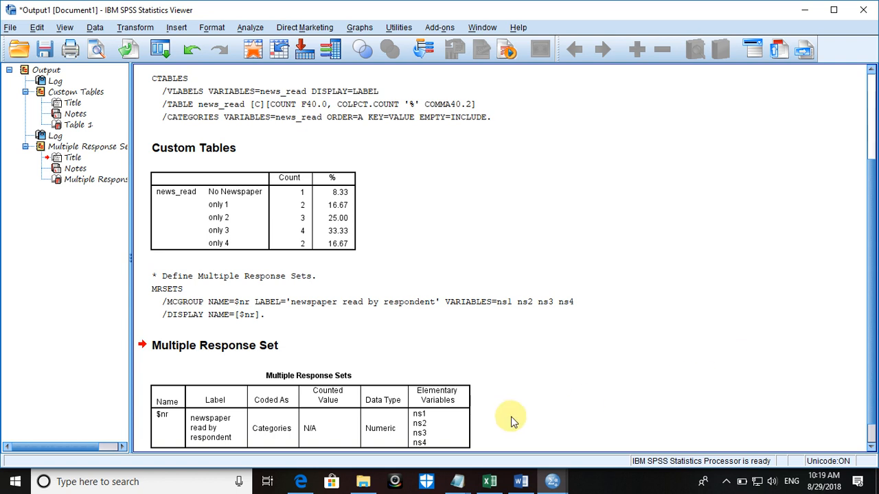
Switch back to the SPSS Data Editor with the newspaper data and look through the available analysis procedures
{"action": "left_click", "coordinate": [554, 484]}
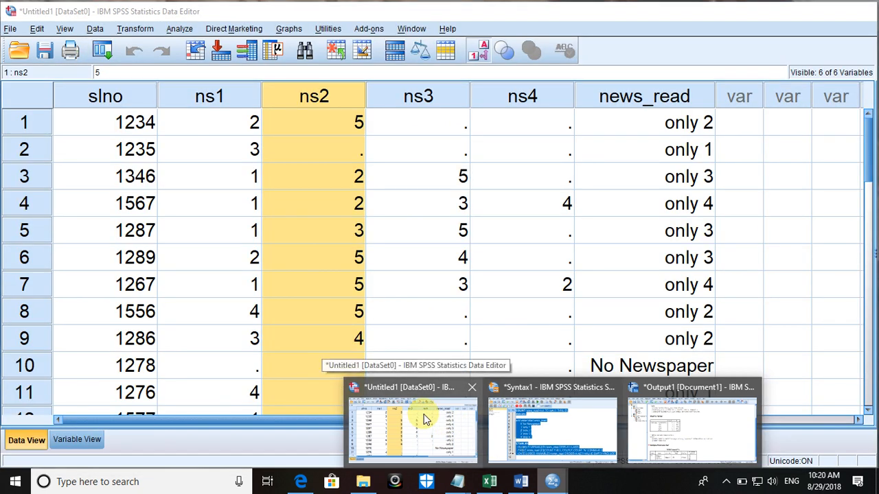
{"action": "left_click", "coordinate": [423, 414]}
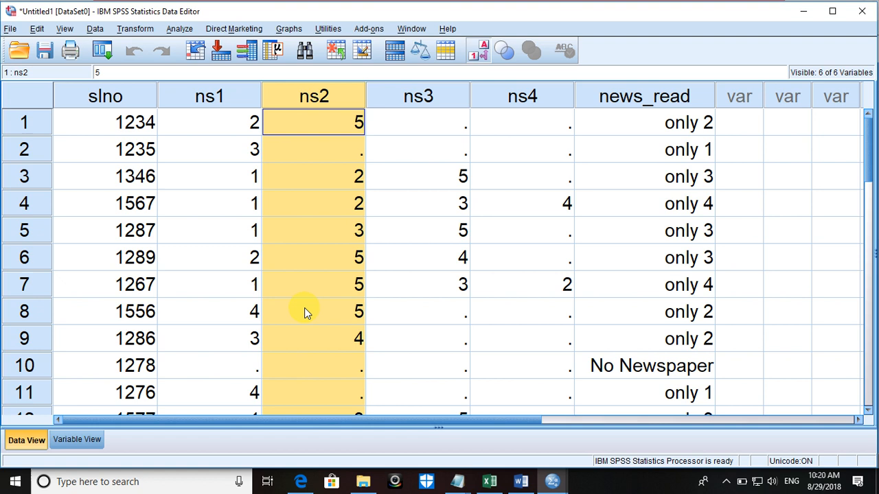
{"action": "mouse_move", "coordinate": [490, 483]}
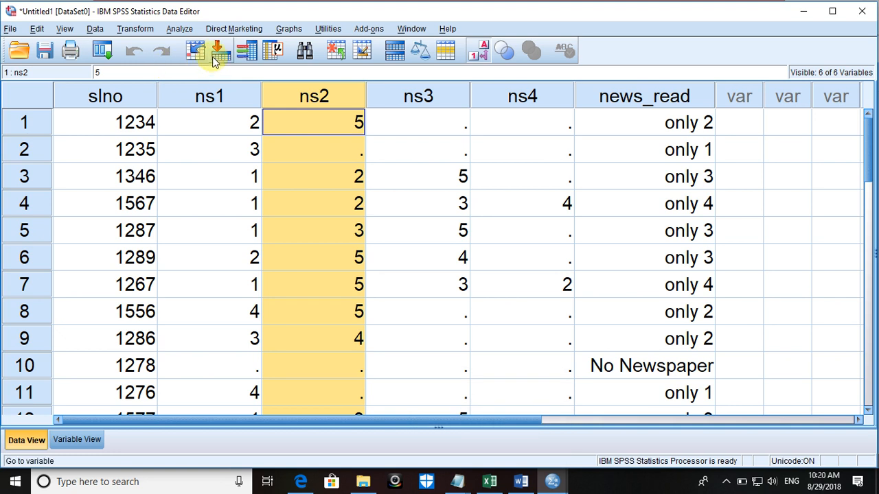
{"action": "left_click", "coordinate": [181, 30]}
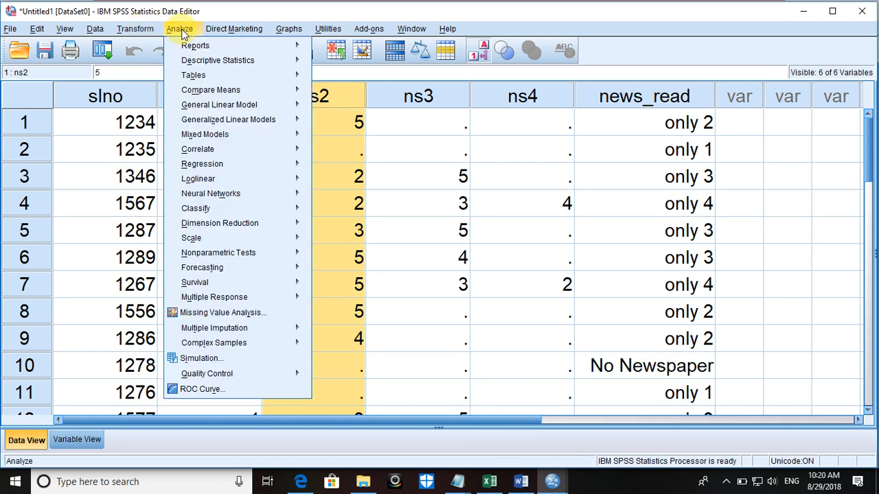
{"action": "mouse_move", "coordinate": [220, 140]}
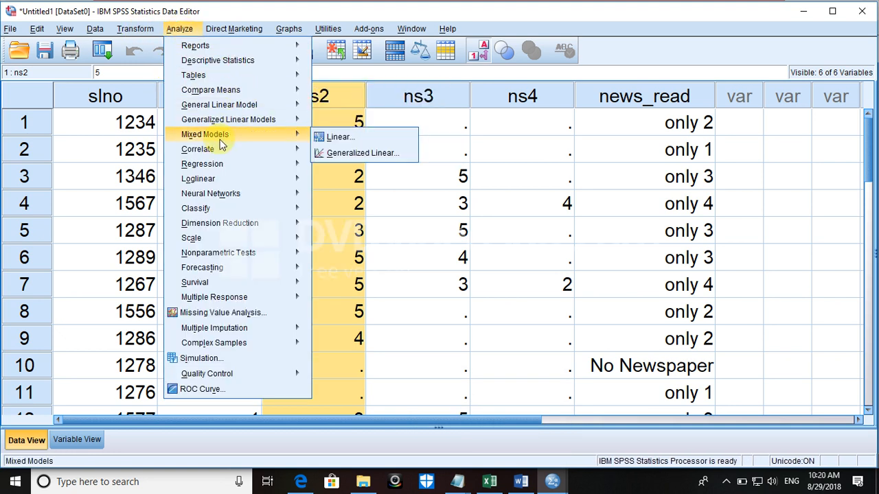
{"action": "mouse_move", "coordinate": [219, 94]}
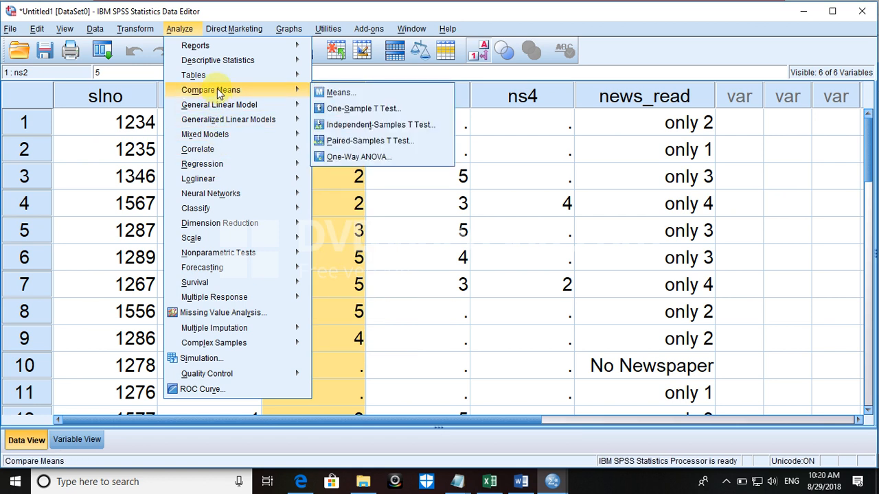
Remove the existing $nr set from the multiple response sets defined for tables
{"action": "mouse_move", "coordinate": [218, 77]}
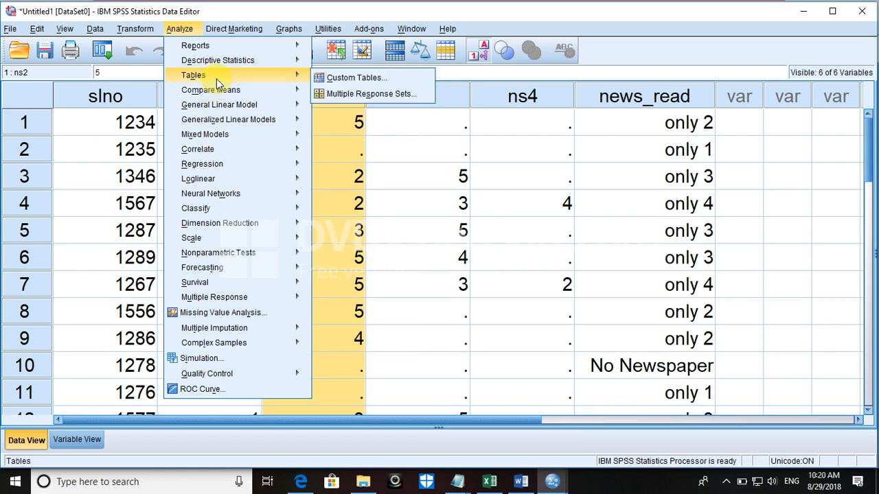
{"action": "left_click", "coordinate": [355, 96]}
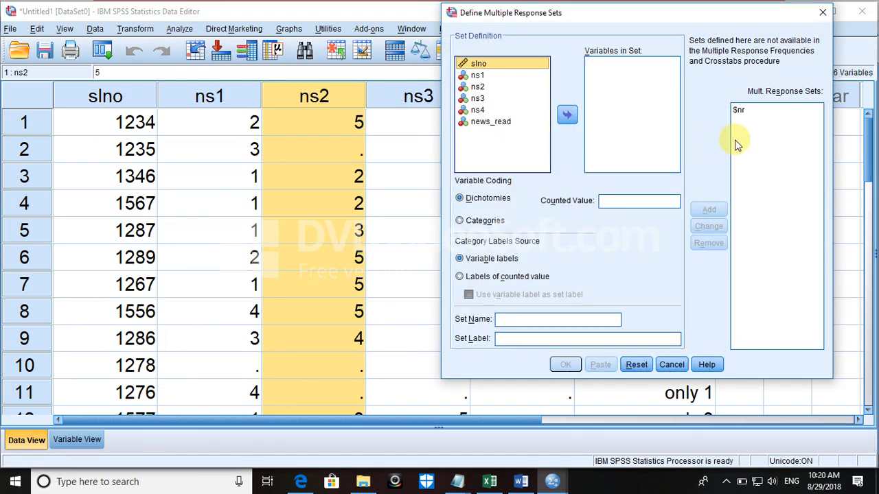
{"action": "left_click", "coordinate": [740, 113]}
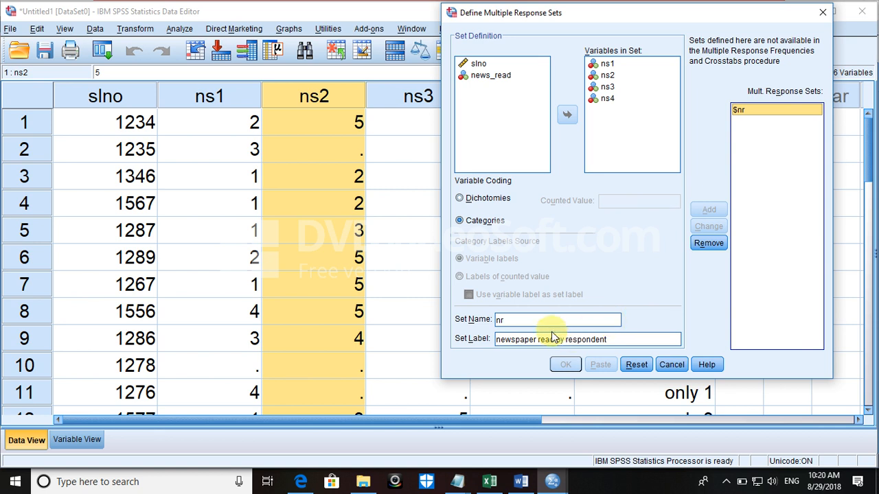
{"action": "left_click", "coordinate": [709, 247]}
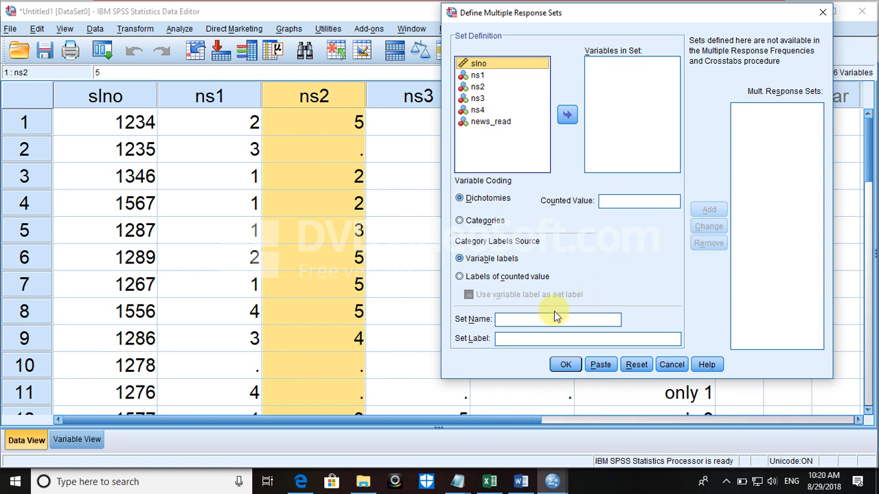
Name a new multiple response set nr and include the variables ns1, ns2, ns3 and ns4 in it
{"action": "left_click", "coordinate": [529, 320]}
{"action": "type", "text": "nr"}
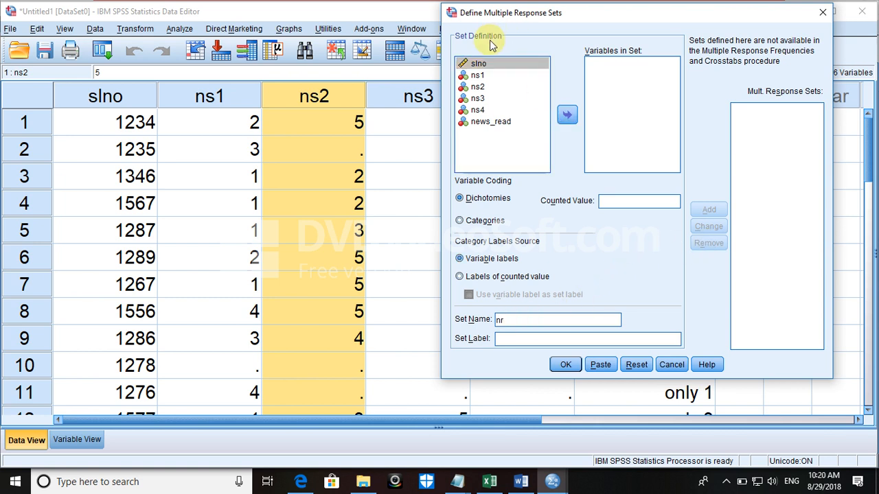
{"action": "left_click", "coordinate": [480, 66]}
{"action": "left_click", "coordinate": [480, 76]}
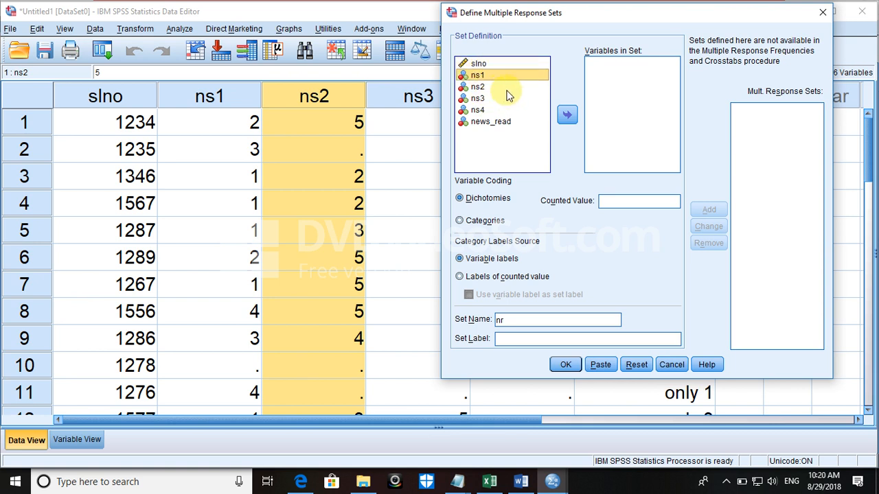
{"action": "key", "text": "shift+Down"}
{"action": "key", "text": "shift+Down"}
{"action": "key", "text": "shift+Down"}
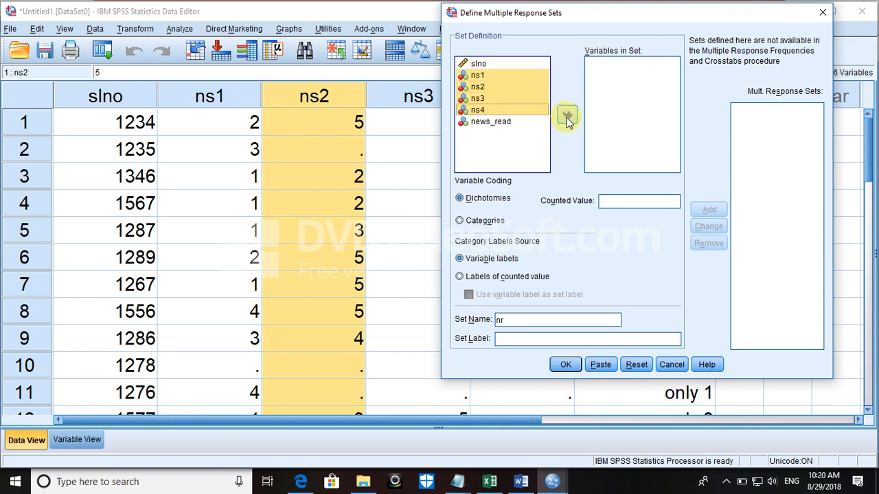
{"action": "left_click", "coordinate": [567, 118]}
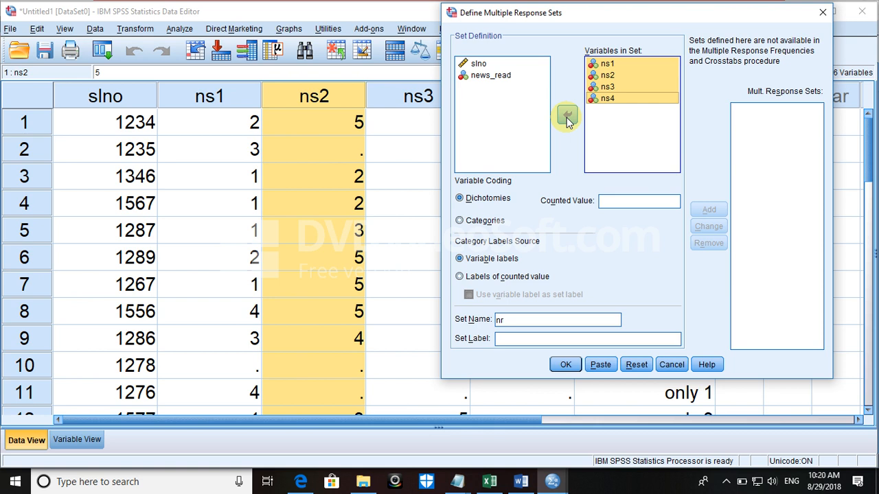
Set the variable coding to Categories and label the set "Newspaper read by respondent"
{"action": "left_click", "coordinate": [483, 222]}
{"action": "left_click", "coordinate": [512, 338]}
{"action": "type", "text": "Newspaper r"}
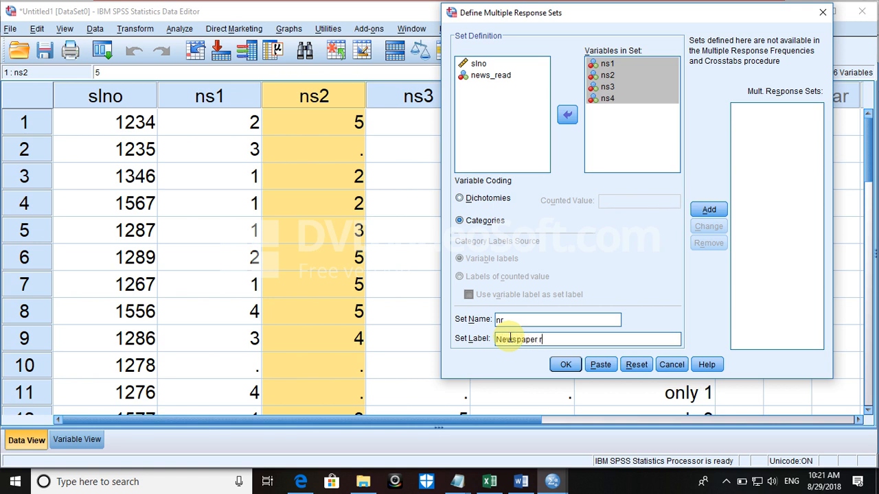
{"action": "type", "text": "ead by respondent"}
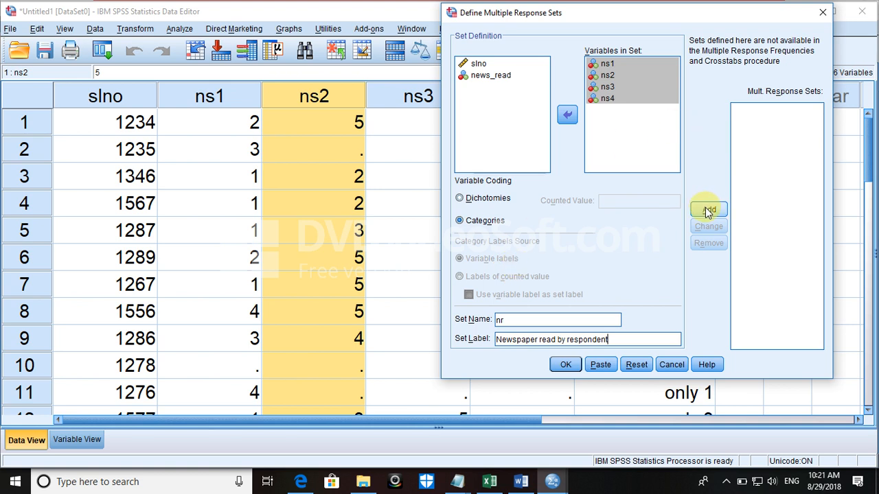
Add the nr set to the multiple response sets and paste its definition as syntax
{"action": "left_click", "coordinate": [600, 367]}
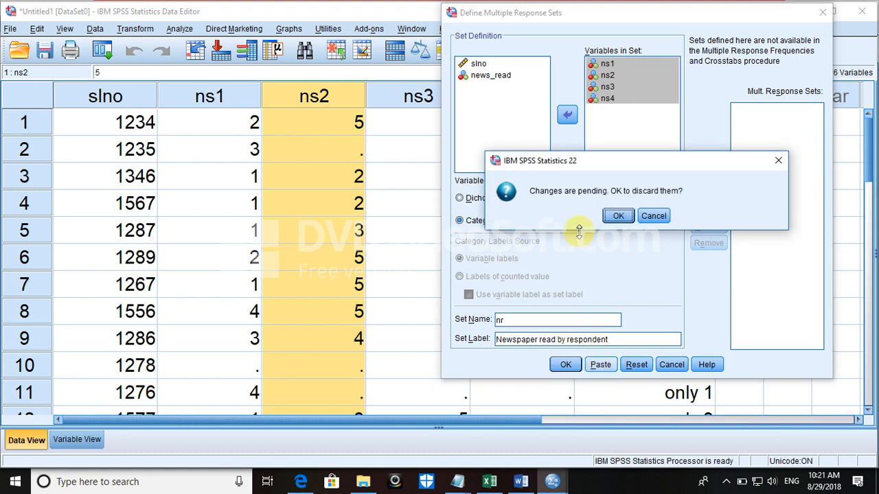
{"action": "left_click", "coordinate": [645, 218]}
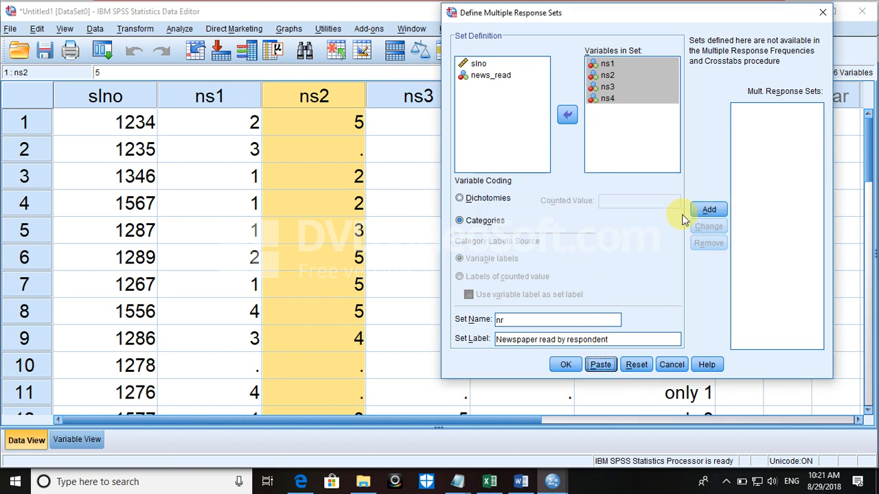
{"action": "left_click", "coordinate": [699, 210]}
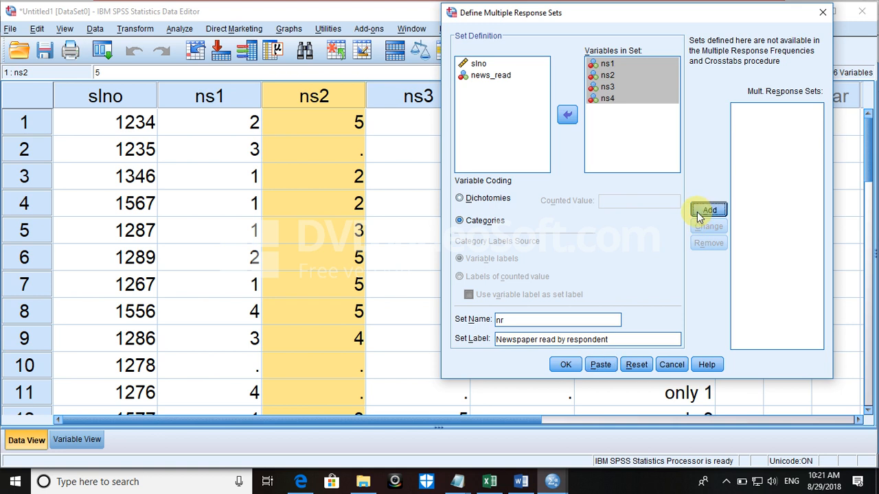
{"action": "left_click", "coordinate": [607, 367]}
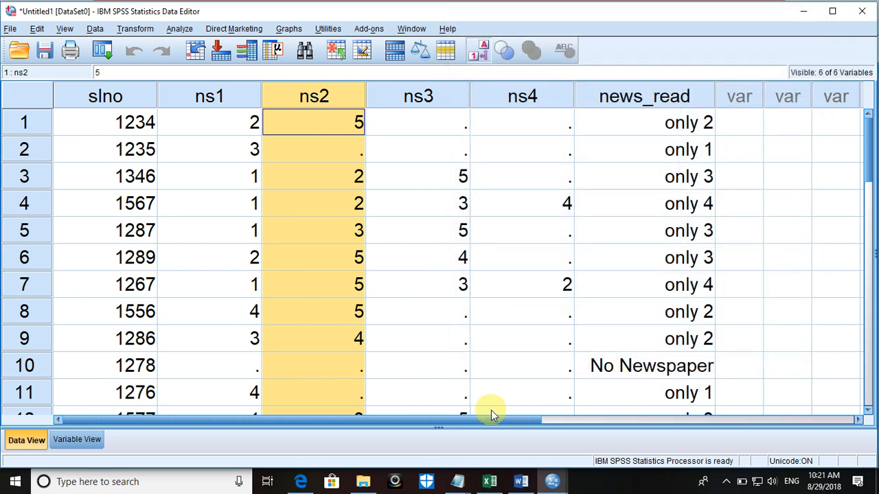
Bring up the Syntax Editor window and add blank lines below the pasted MRSETS command
{"action": "left_click", "coordinate": [543, 489]}
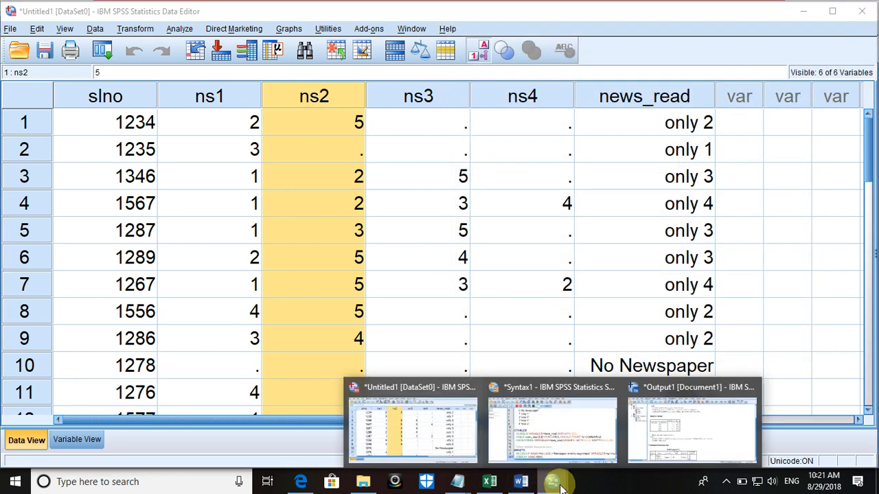
{"action": "left_click", "coordinate": [523, 424]}
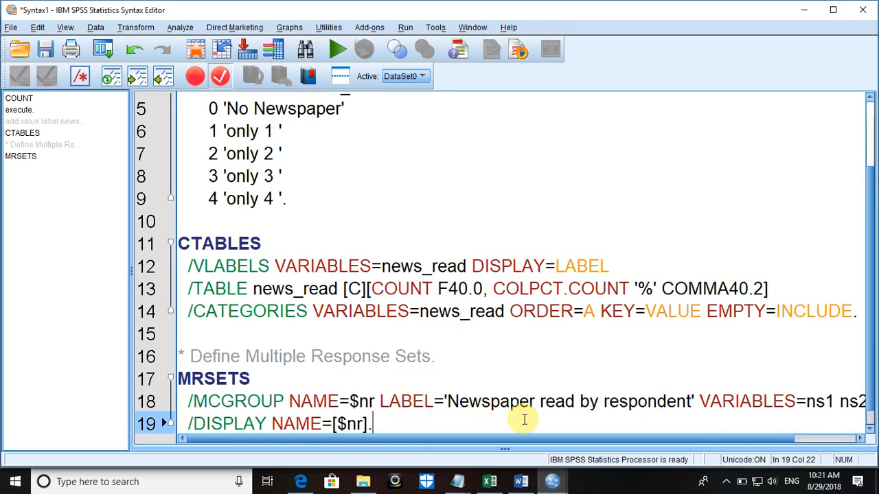
{"action": "left_click", "coordinate": [301, 382]}
{"action": "key", "text": "Down"}
{"action": "key", "text": "Down"}
{"action": "key", "text": "Down"}
{"action": "key", "text": "Down"}
{"action": "key", "text": "Down"}
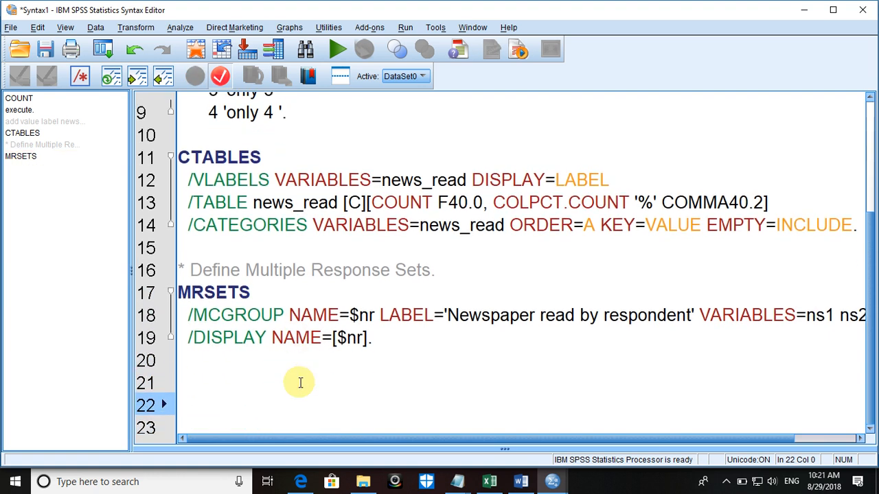
Break the MCGROUP line so that VARIABLES=ns1 ns2 ns3 ns4 starts on its own line
{"action": "left_click", "coordinate": [705, 315]}
{"action": "key", "text": "Left"}
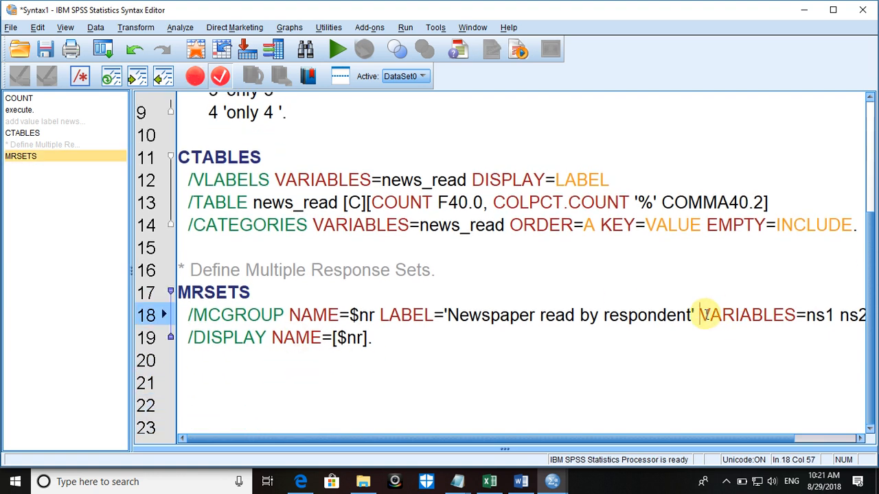
{"action": "key", "text": "Return"}
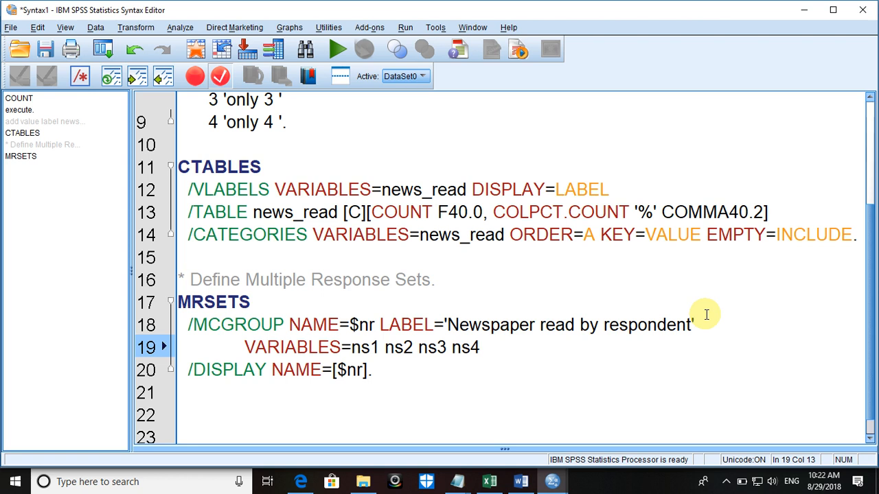
Run only the MRSETS command block, from MRSETS through the DISPLAY line
{"action": "left_click", "coordinate": [379, 376]}
{"action": "key", "text": "Return"}
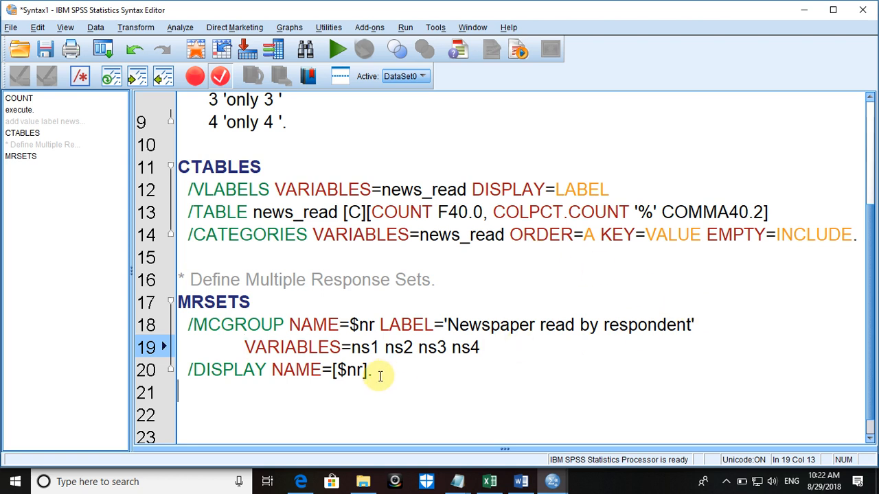
{"action": "left_click", "coordinate": [376, 371]}
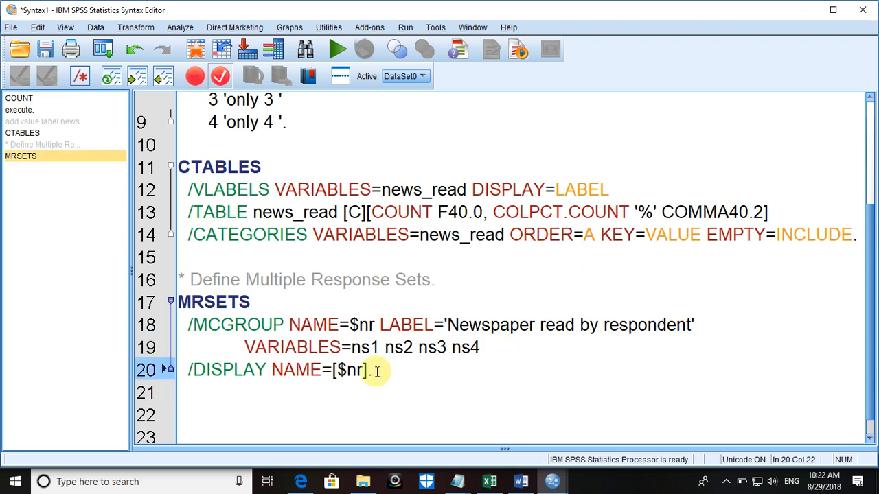
{"action": "key", "text": "Down"}
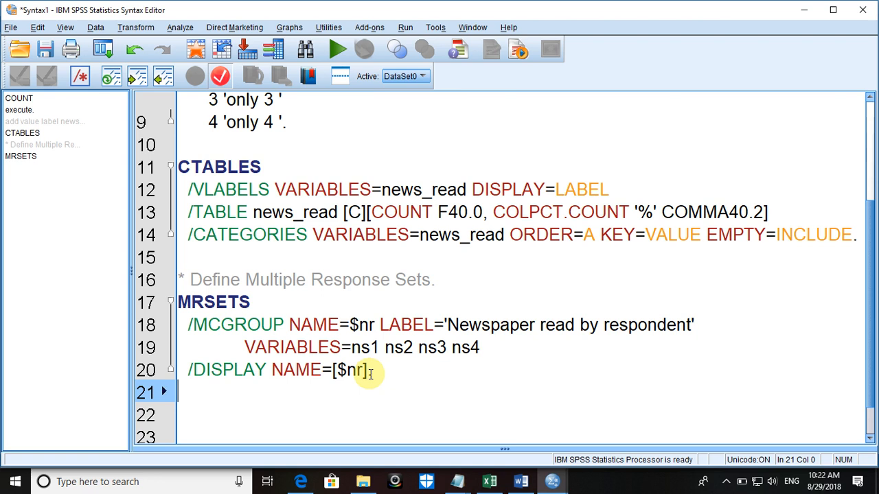
{"action": "left_click_drag", "start_coordinate": [179, 302], "coordinate": [462, 361]}
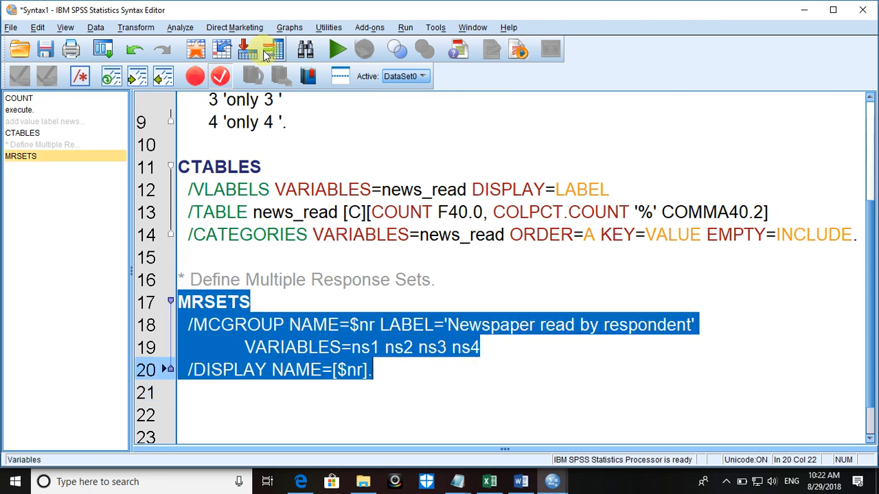
{"action": "left_click", "coordinate": [339, 46]}
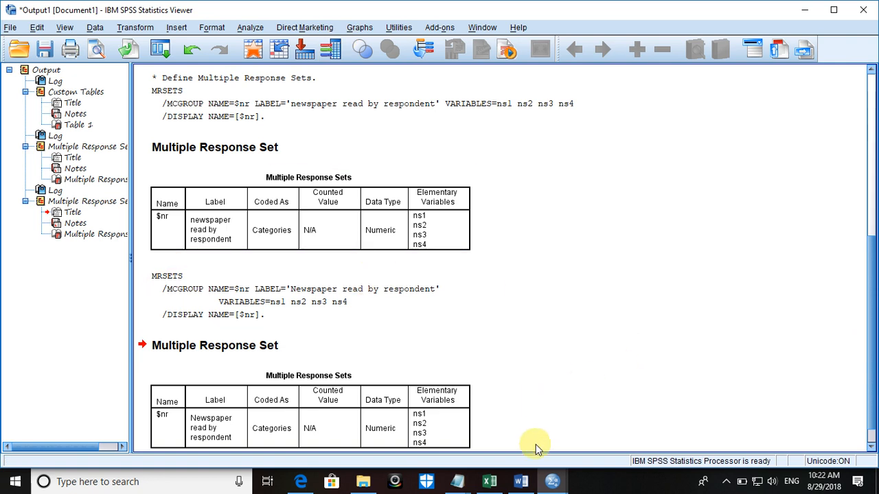
Check the Data Editor, then return to the syntax window with the cursor on an empty line below the MRSETS command
{"action": "mouse_move", "coordinate": [552, 481]}
{"action": "left_click", "coordinate": [458, 433]}
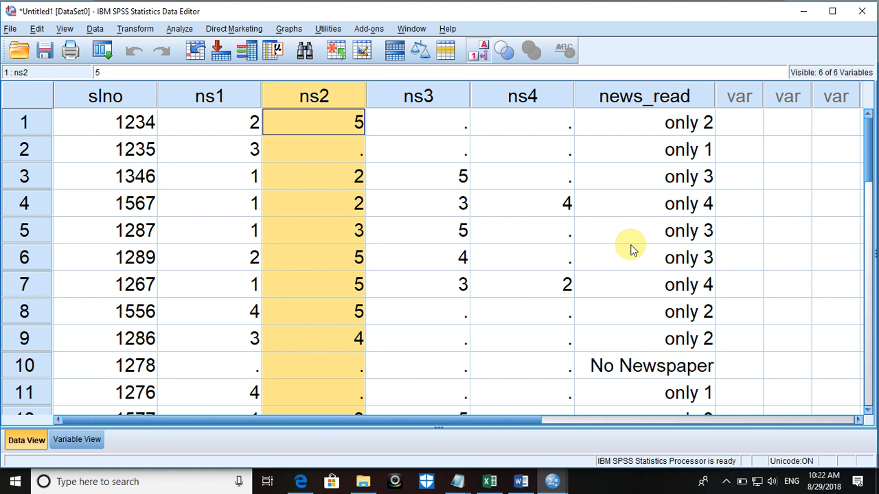
{"action": "left_click", "coordinate": [558, 485]}
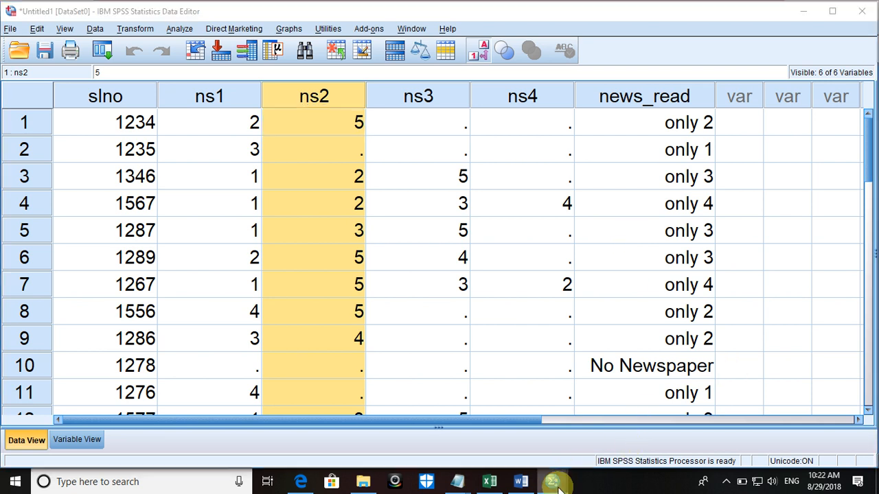
{"action": "left_click", "coordinate": [591, 438]}
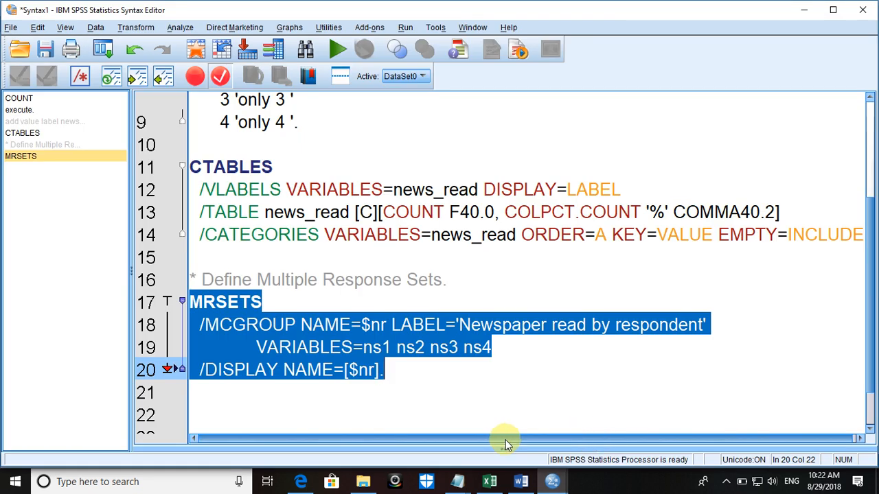
{"action": "left_click", "coordinate": [267, 397]}
{"action": "key", "text": "Return"}
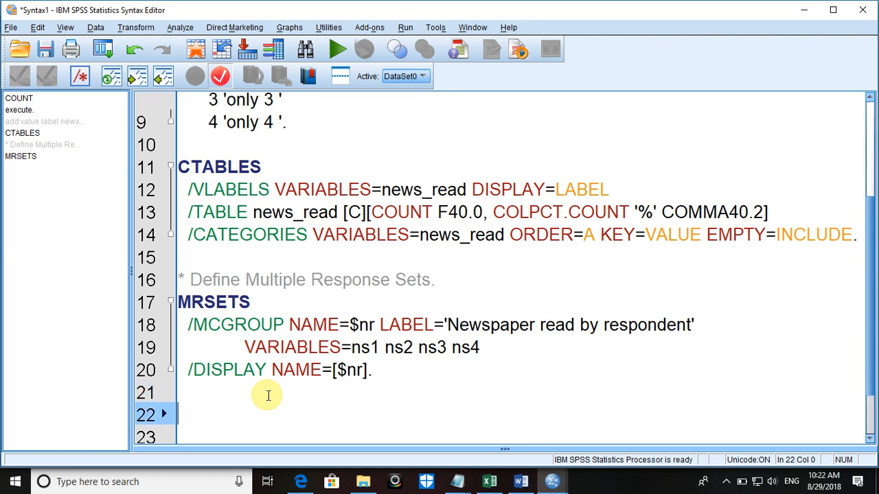
In the Custom Tables builder, replace news_read in the rows with the Newspaper read by respondent set
{"action": "left_click", "coordinate": [177, 28]}
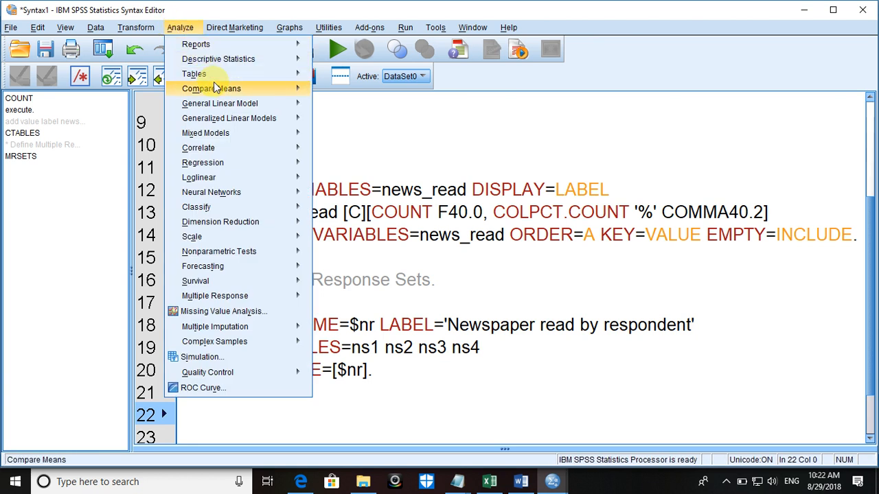
{"action": "mouse_move", "coordinate": [281, 80]}
{"action": "left_click", "coordinate": [325, 77]}
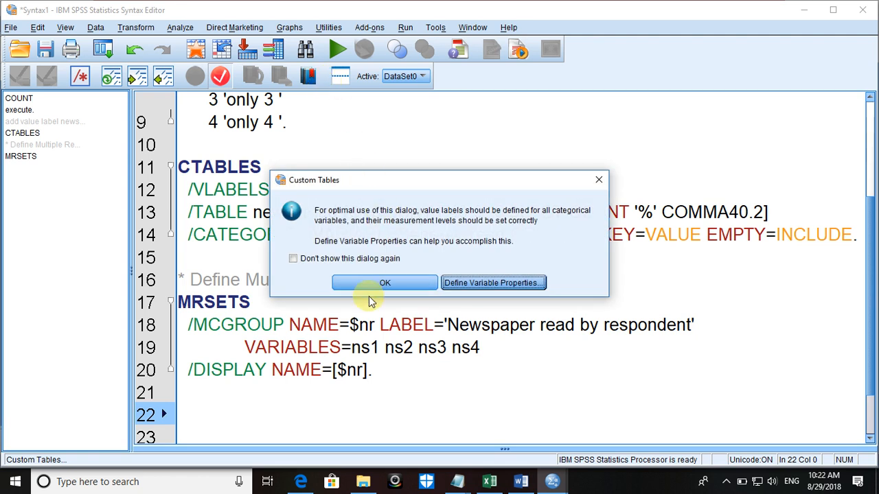
{"action": "left_click", "coordinate": [366, 292]}
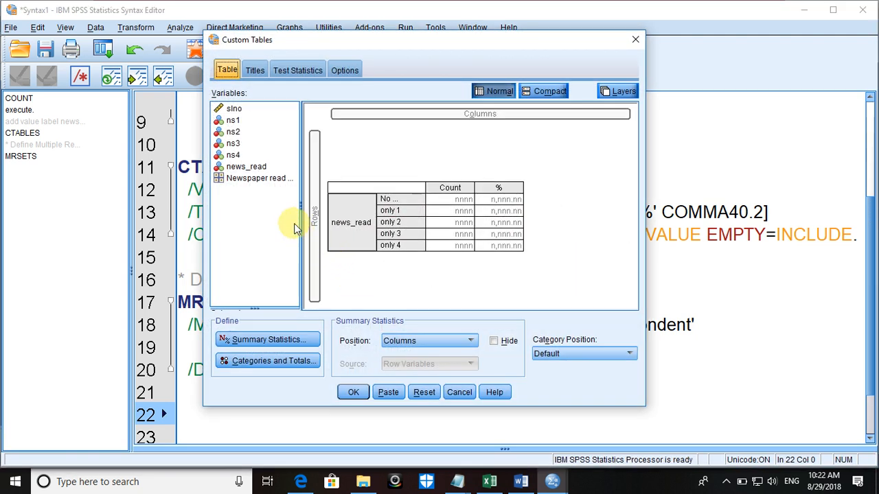
{"action": "left_click", "coordinate": [248, 178]}
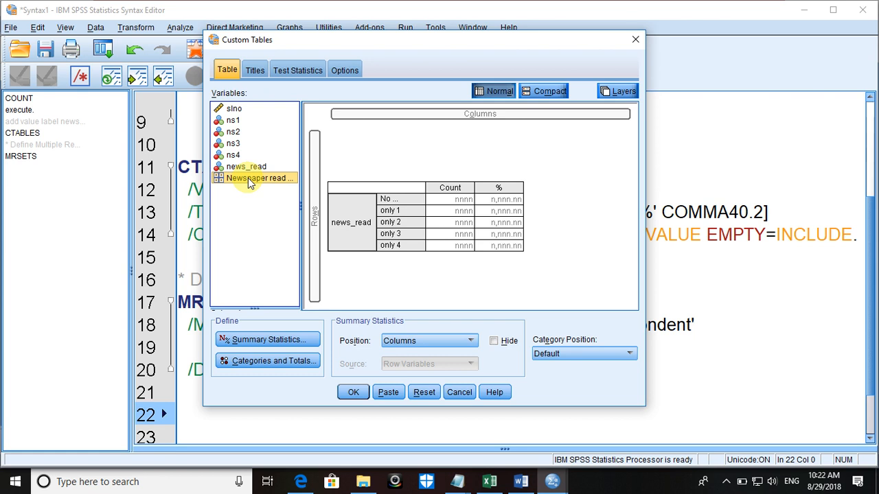
{"action": "left_click_drag", "start_coordinate": [248, 178], "coordinate": [361, 207]}
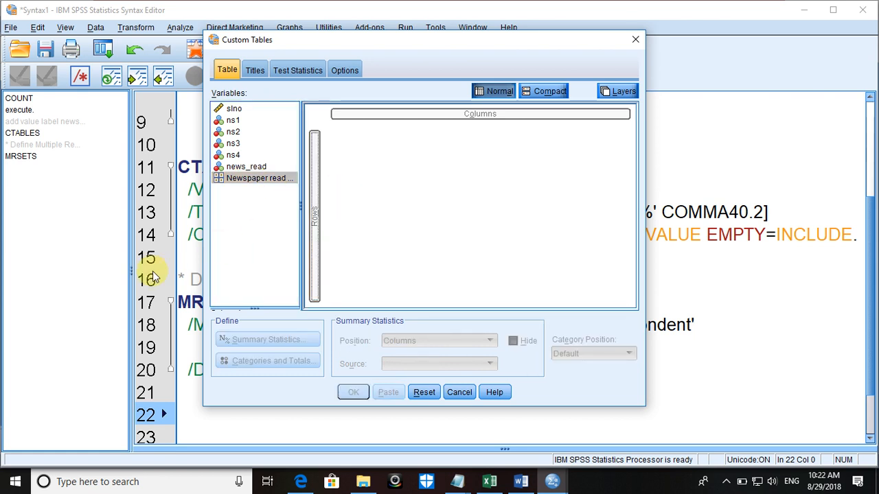
{"action": "left_click_drag", "start_coordinate": [263, 177], "coordinate": [316, 193]}
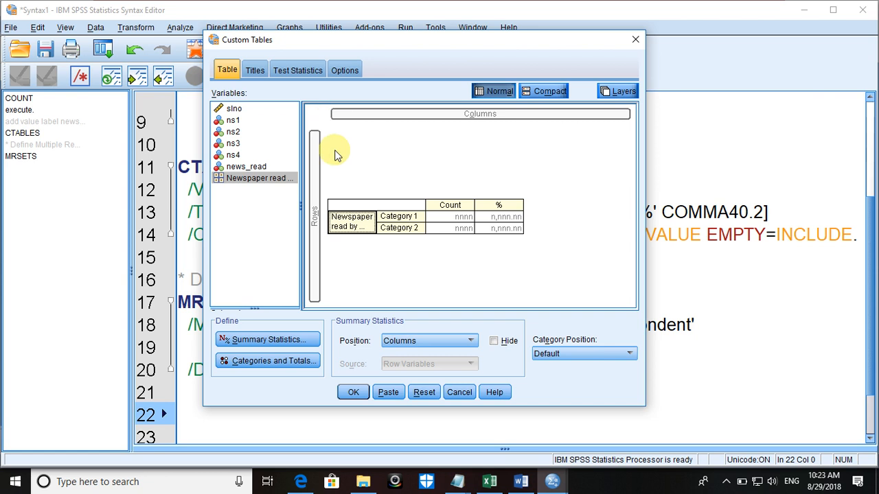
Apply the Count and Column N % summary statistics to the Newspaper read by respondent set and paste the table's syntax
{"action": "left_click", "coordinate": [256, 338]}
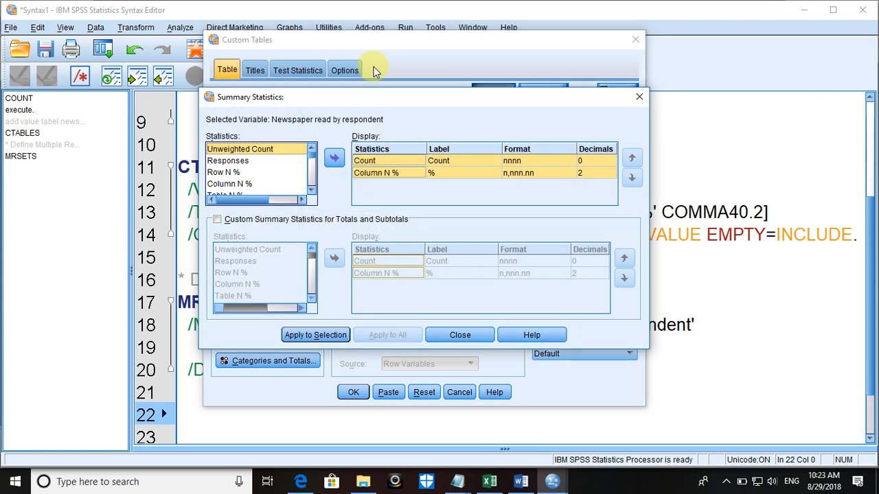
{"action": "left_click", "coordinate": [319, 335]}
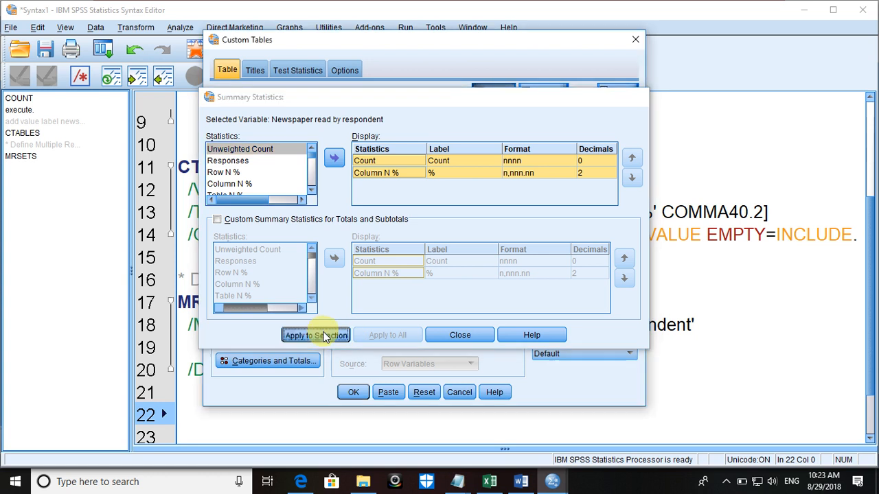
{"action": "left_click", "coordinate": [388, 394]}
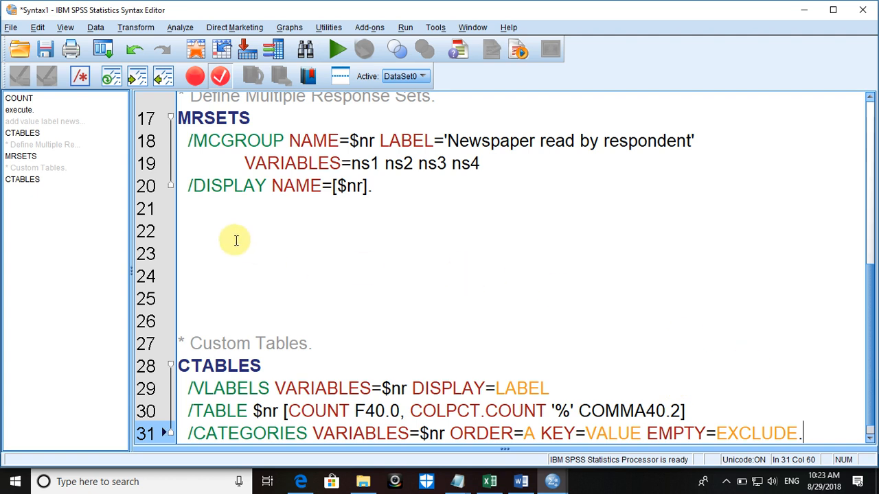
Delete the extra blank lines between the MRSETS block and the new Custom Tables comment, leaving one
{"action": "left_click", "coordinate": [216, 221]}
{"action": "key", "text": "Delete"}
{"action": "key", "text": "Delete"}
{"action": "key", "text": "Delete"}
{"action": "key", "text": "Delete"}
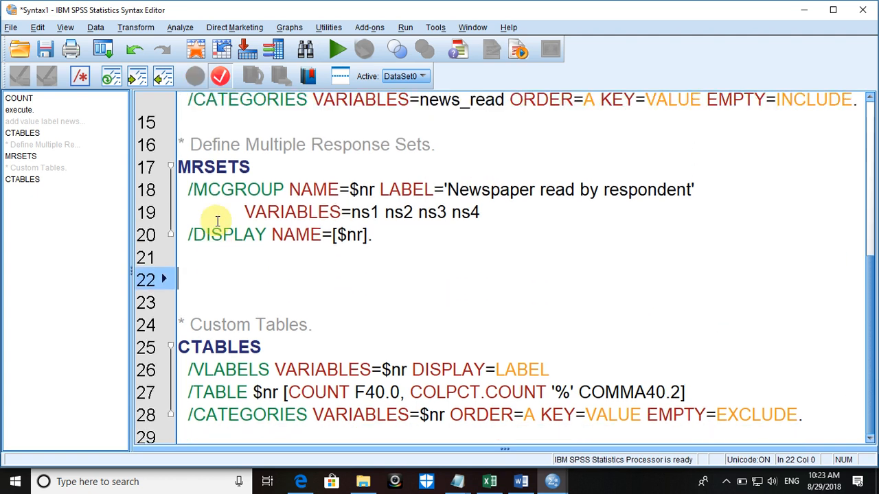
{"action": "key", "text": "Delete"}
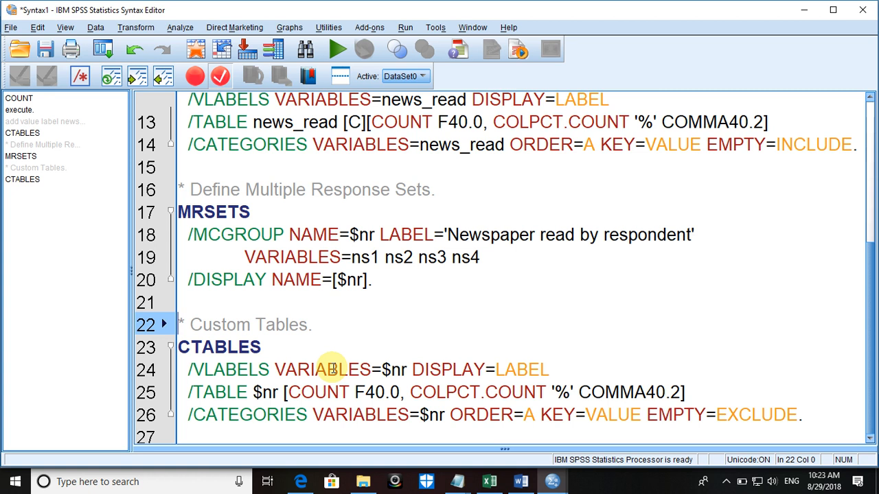
Run the MRSETS block together with the $nr CTABLES block and view the resulting custom table in the output
{"action": "left_click", "coordinate": [401, 100]}
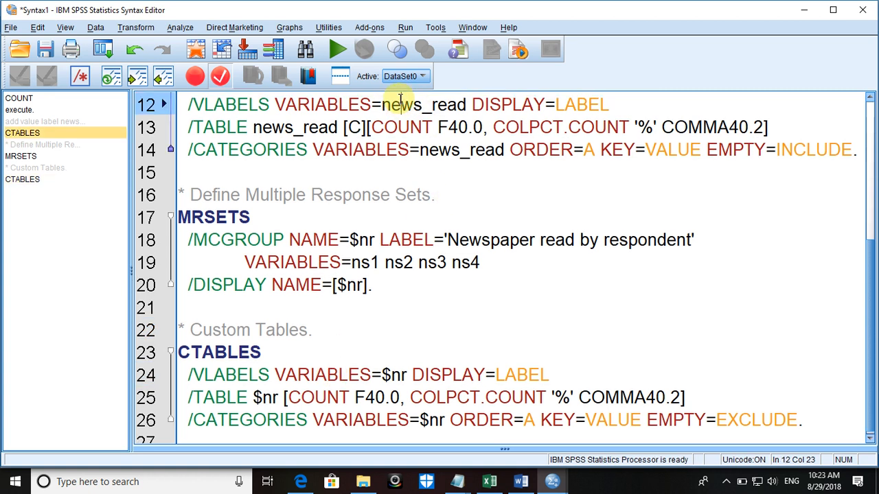
{"action": "double_click", "coordinate": [391, 375]}
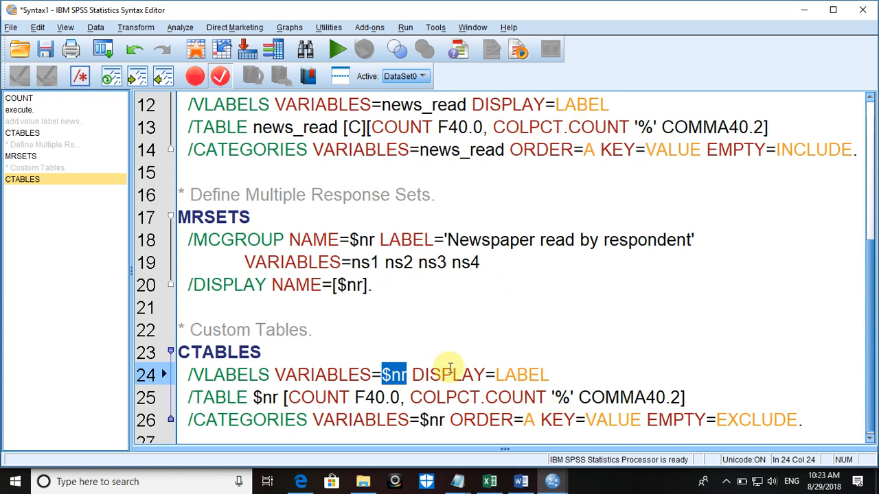
{"action": "left_click_drag", "start_coordinate": [420, 150], "coordinate": [506, 149]}
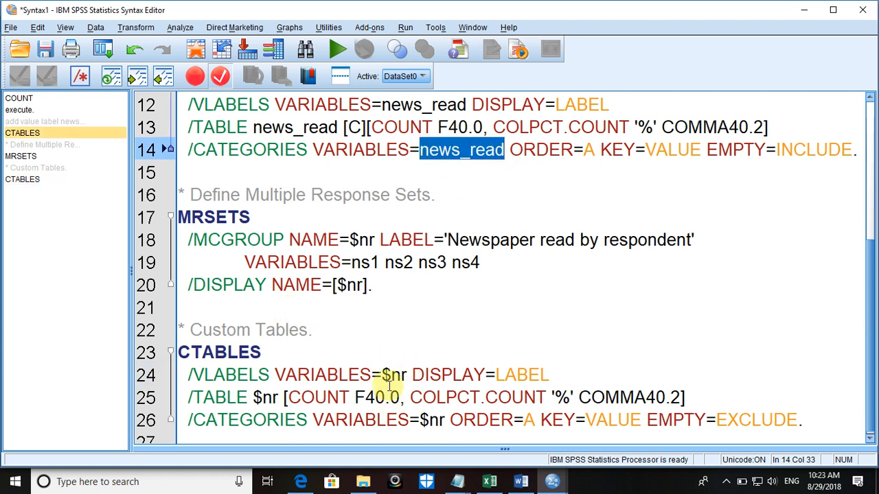
{"action": "left_click_drag", "start_coordinate": [382, 374], "coordinate": [408, 376]}
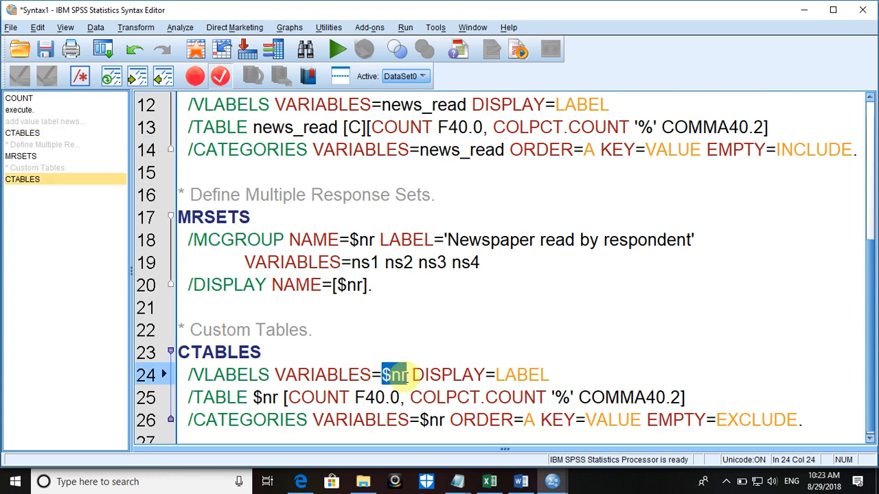
{"action": "left_click_drag", "start_coordinate": [190, 217], "coordinate": [410, 377]}
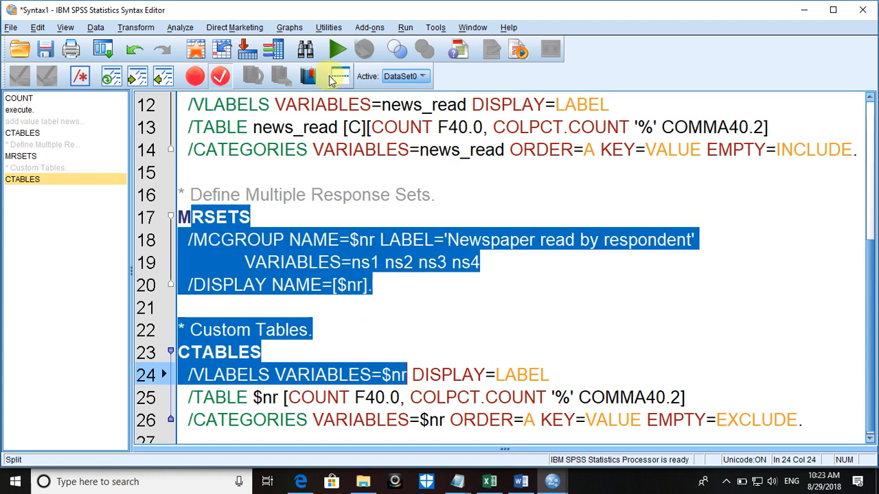
{"action": "left_click", "coordinate": [335, 48]}
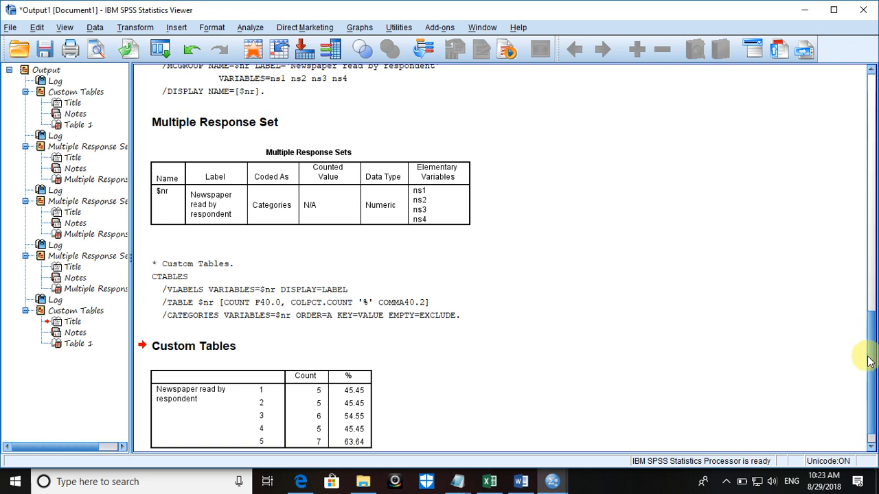
{"action": "scroll", "coordinate": [865, 358], "scroll_direction": "down", "scroll_amount": 1}
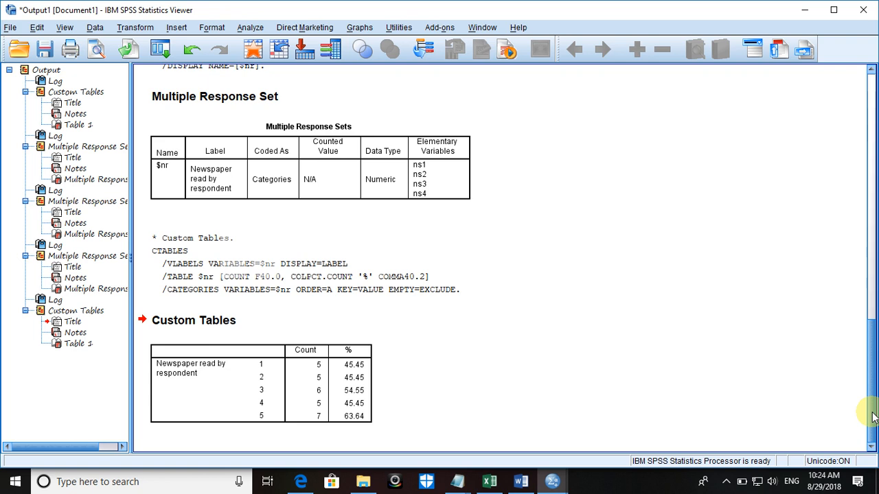
Switch to the Data Editor and examine the newspaper codes stored in ns1 to ns4
{"action": "left_click", "coordinate": [557, 483]}
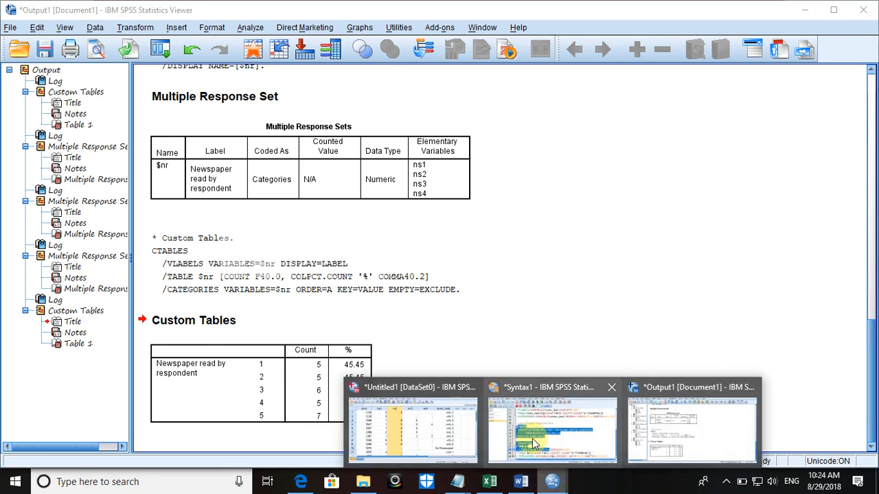
{"action": "mouse_move", "coordinate": [525, 443]}
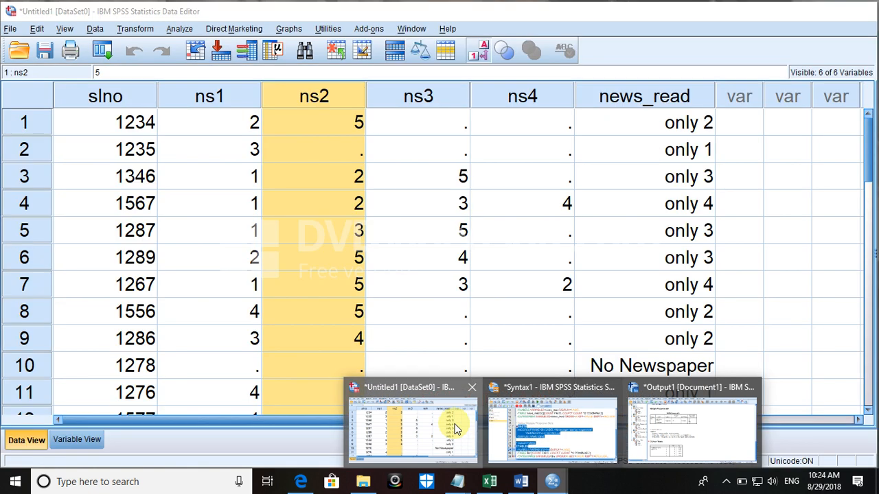
{"action": "left_click", "coordinate": [454, 423]}
{"action": "left_click", "coordinate": [230, 122]}
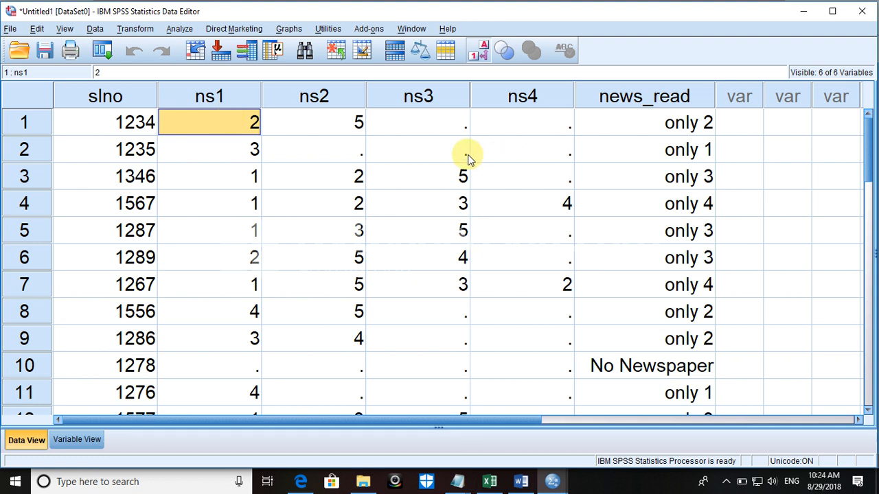
Return to the syntax window and insert two blank lines above the Define Multiple Response Sets comment
{"action": "left_click", "coordinate": [553, 481]}
{"action": "left_click", "coordinate": [559, 442]}
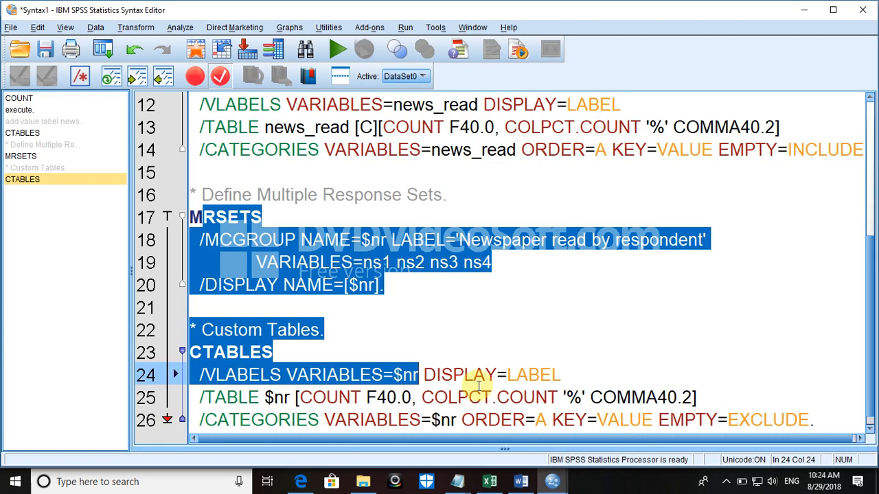
{"action": "left_click", "coordinate": [239, 189]}
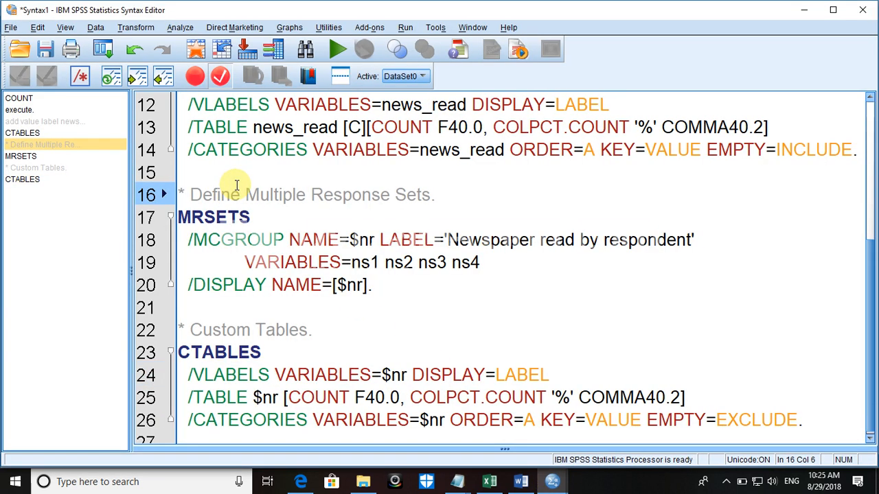
{"action": "left_click", "coordinate": [200, 173]}
{"action": "key", "text": "Return"}
{"action": "key", "text": "Return"}
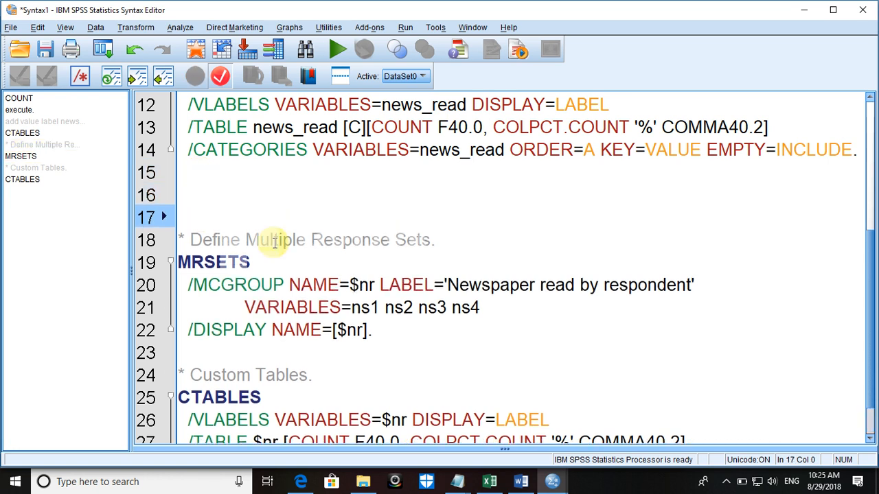
Copy the five numbered newspaper names from the Word document into the blank line above the Define Multiple Response Sets comment
{"action": "left_click", "coordinate": [522, 482]}
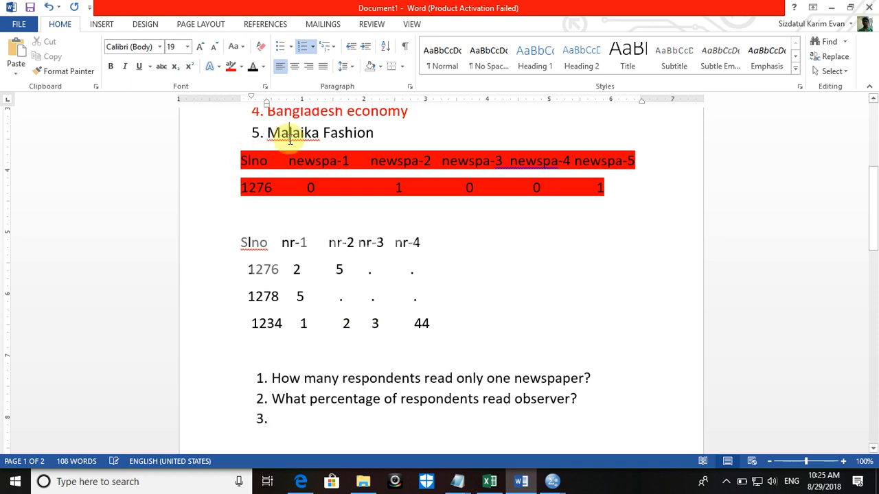
{"action": "scroll", "coordinate": [289, 134], "scroll_direction": "up", "scroll_amount": 3}
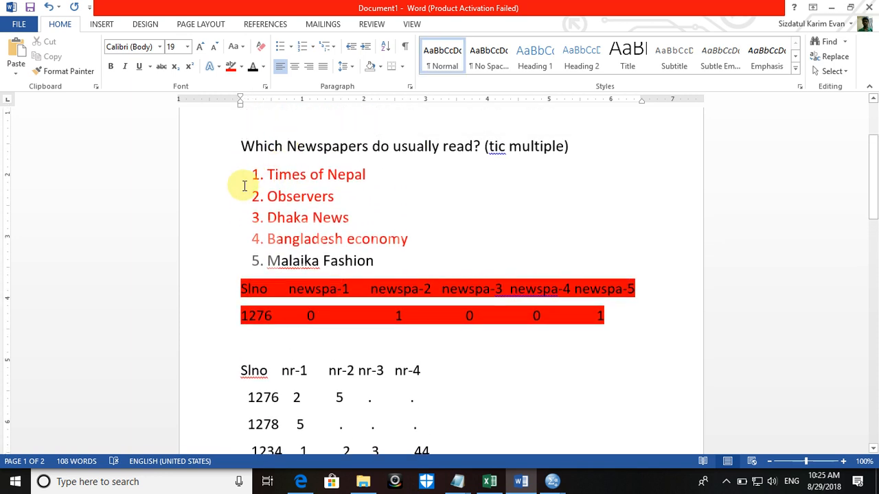
{"action": "left_click_drag", "start_coordinate": [268, 173], "coordinate": [401, 259]}
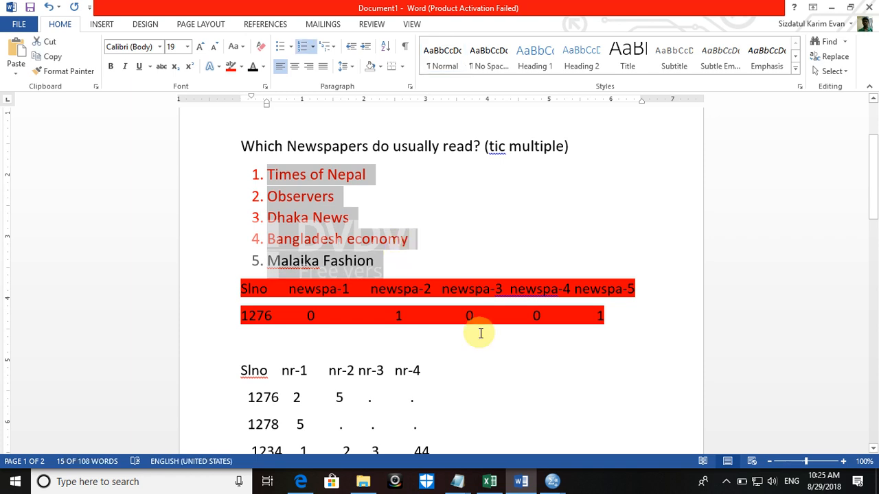
{"action": "left_click", "coordinate": [547, 486]}
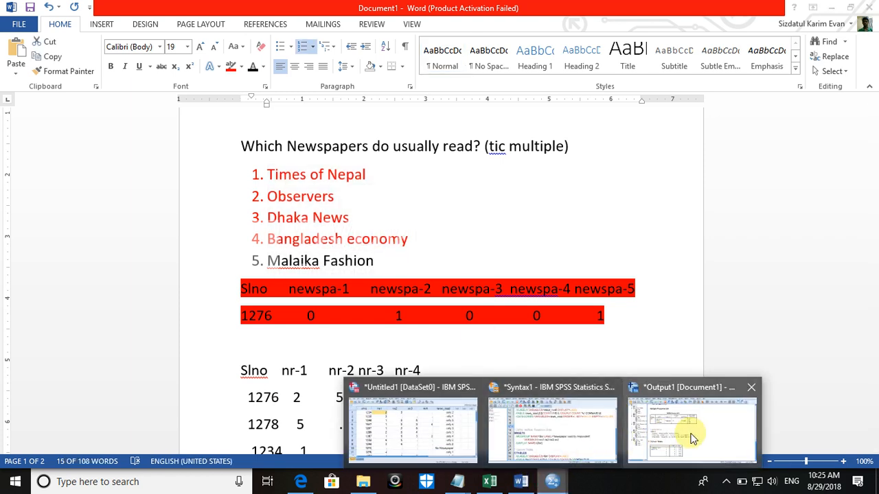
{"action": "left_click", "coordinate": [586, 431]}
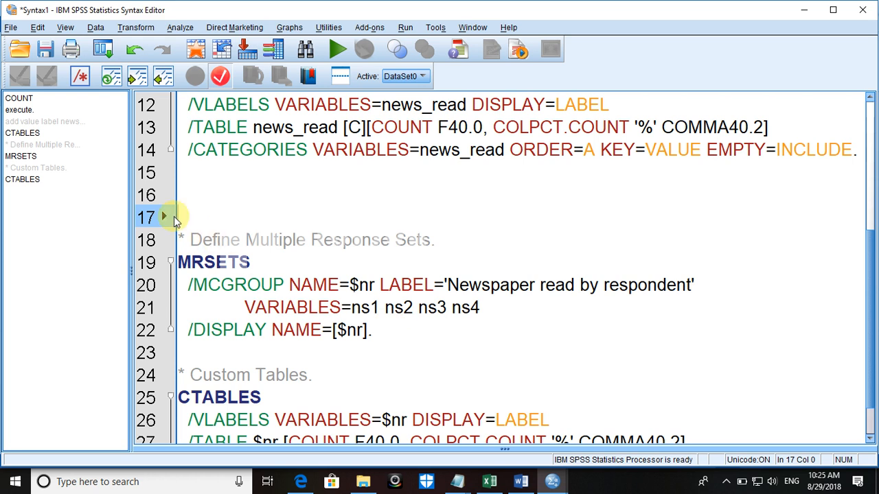
{"action": "type", "text": "1. Times of Nepal 2. Observers 3. Dhaka News 4. Bangladesh economy 5. Malaika Fashion"}
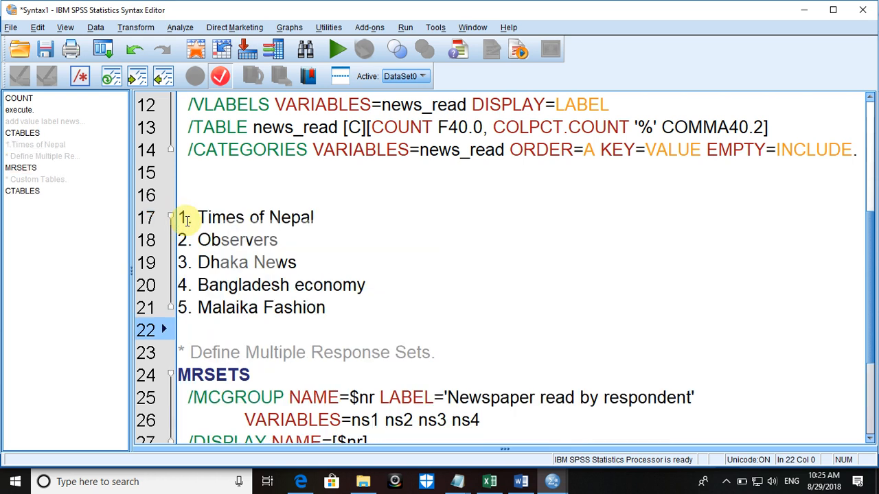
Add the line "value label ns1 ns2 ns3 ns4" directly above the newspaper list, reusing the variable names from the MRSETS block
{"action": "left_click", "coordinate": [188, 195]}
{"action": "key", "text": "Return"}
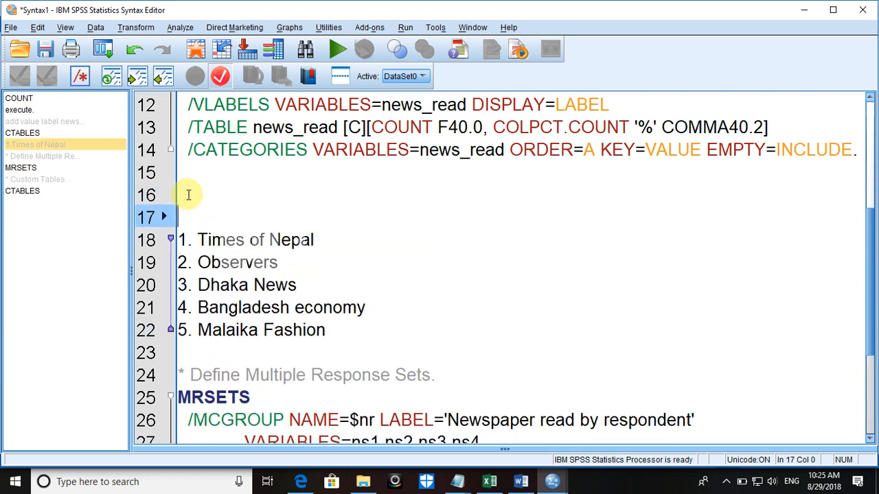
{"action": "type", "text": "va"}
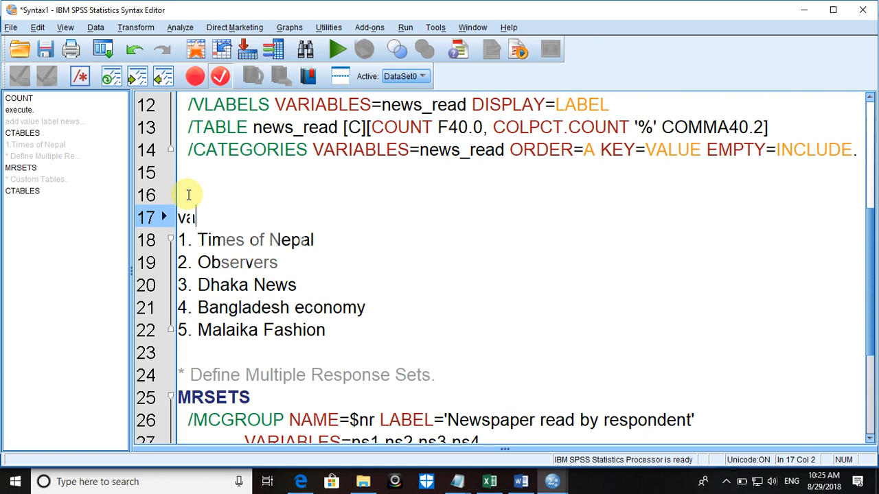
{"action": "type", "text": "lue label "}
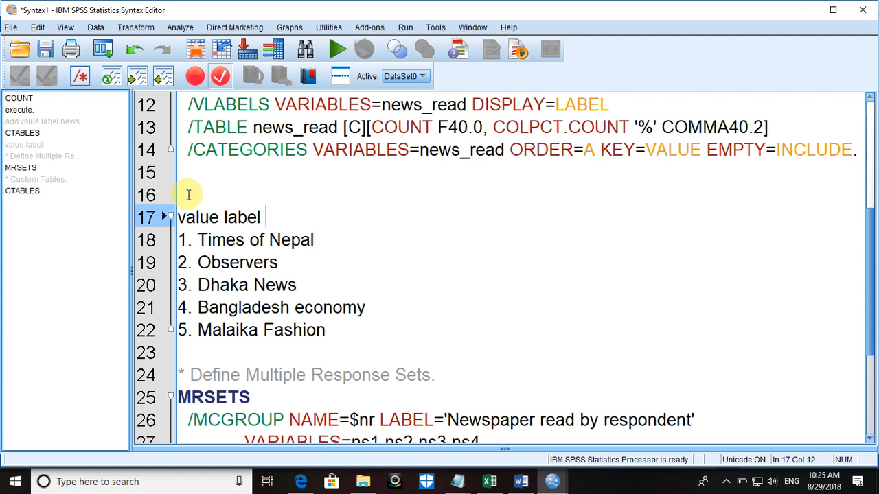
{"action": "type", "text": "ns1 ns2"}
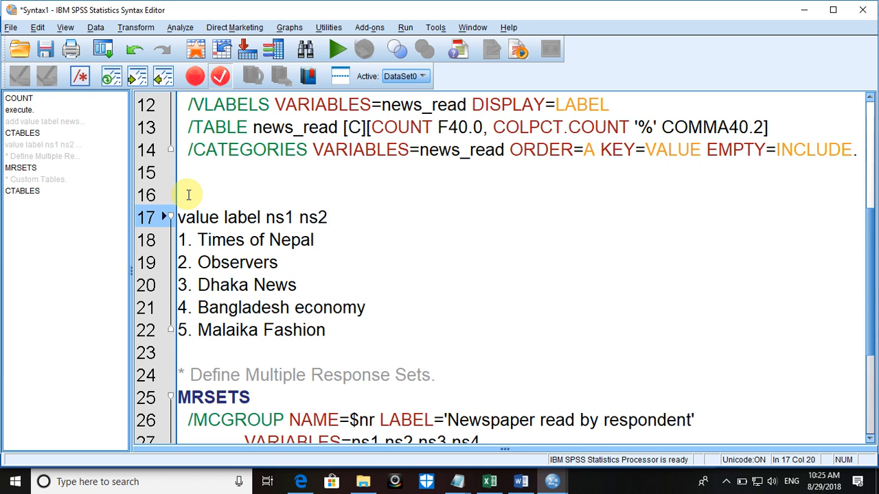
{"action": "left_click_drag", "start_coordinate": [352, 439], "coordinate": [485, 434]}
{"action": "key", "text": "ctrl+c"}
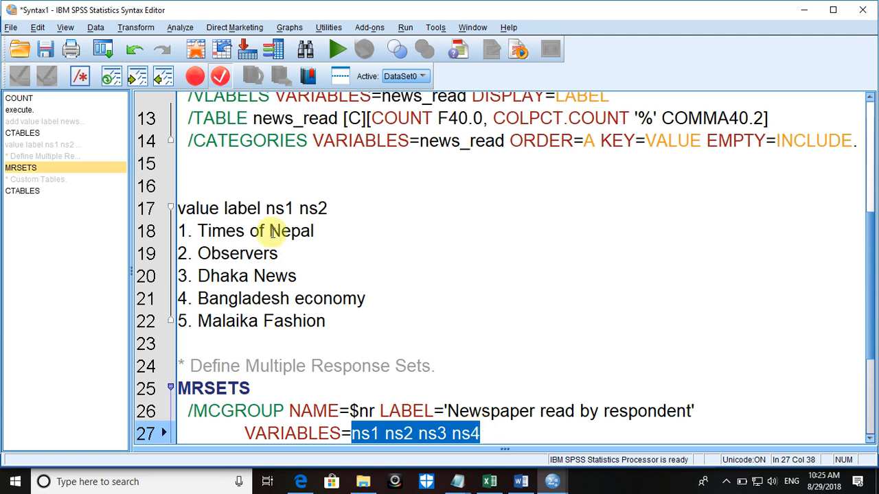
{"action": "left_click_drag", "start_coordinate": [265, 206], "coordinate": [341, 205]}
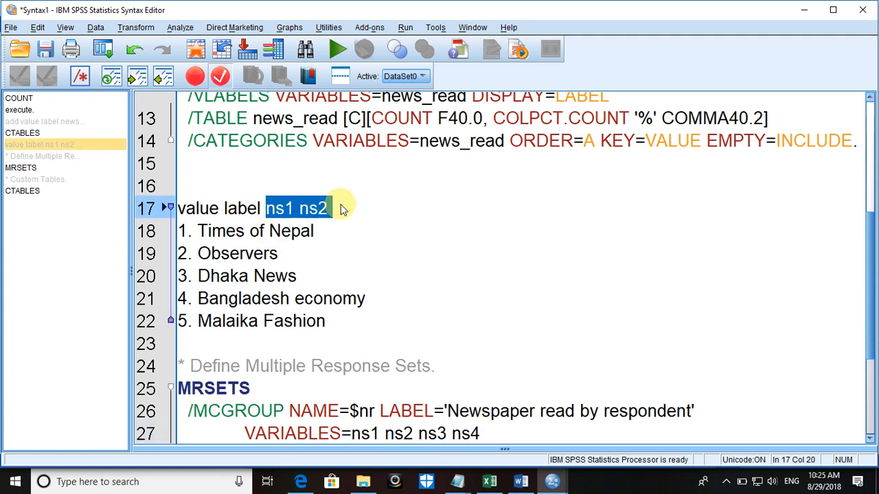
{"action": "key", "text": "ctrl+v"}
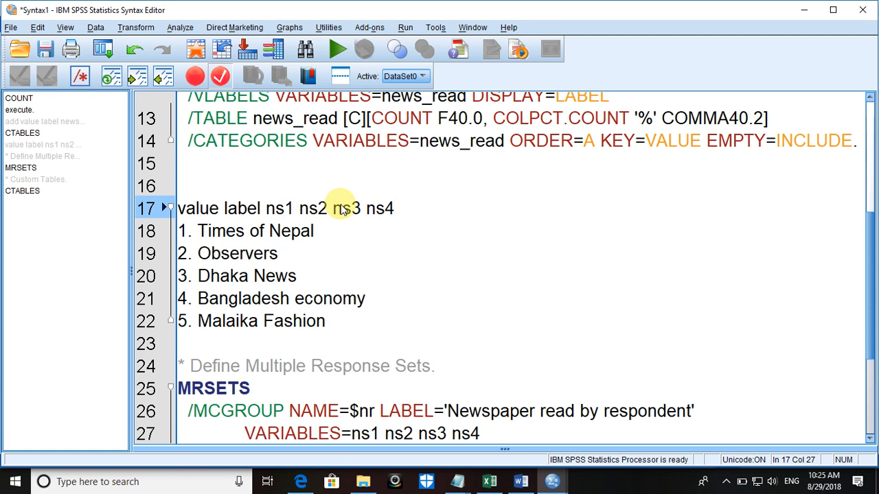
Rewrite the first newspaper entry as 1 'Times of Nepal', without the period and with the name in single quotes
{"action": "left_click", "coordinate": [197, 232]}
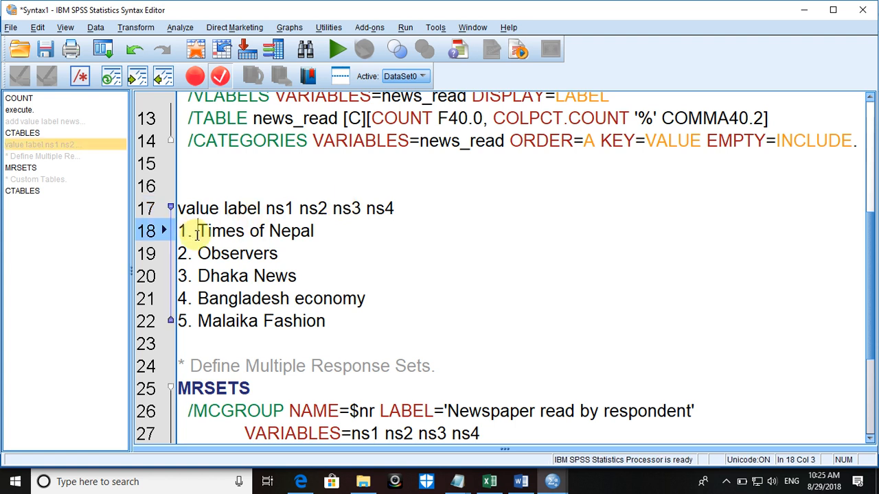
{"action": "key", "text": "BackSpace"}
{"action": "key", "text": "BackSpace"}
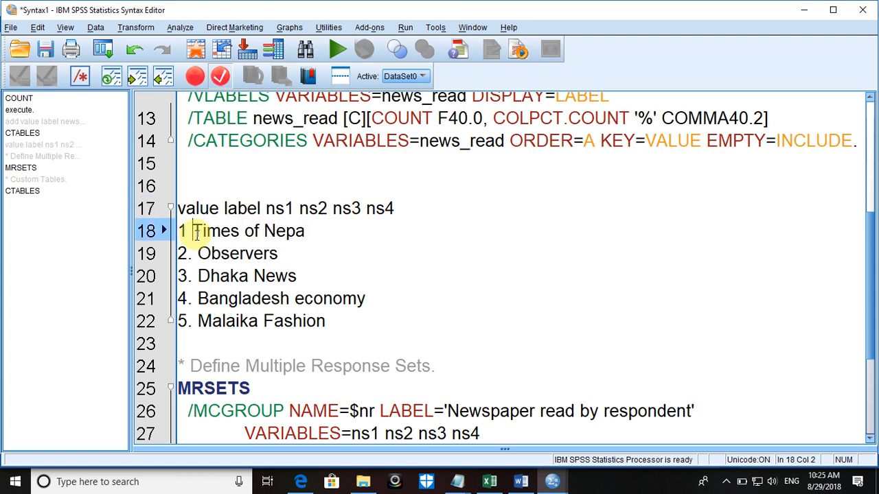
{"action": "type", "text": "'"}
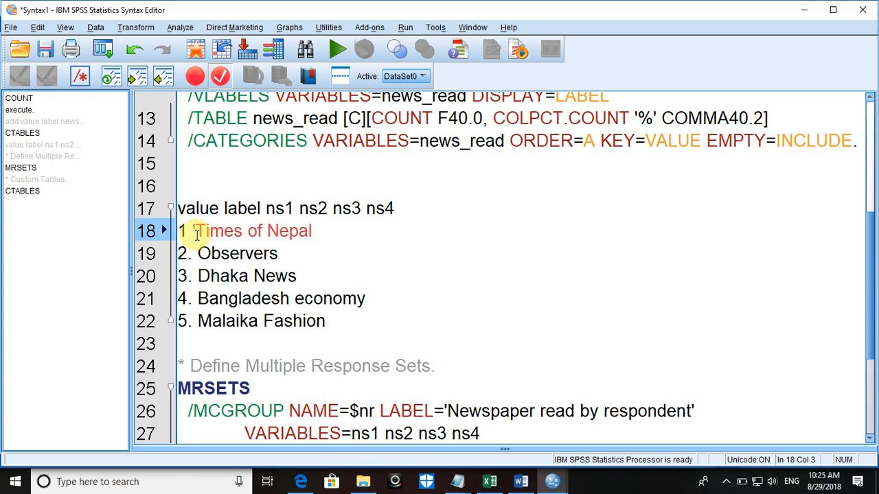
{"action": "left_click", "coordinate": [322, 230]}
{"action": "type", "text": "'"}
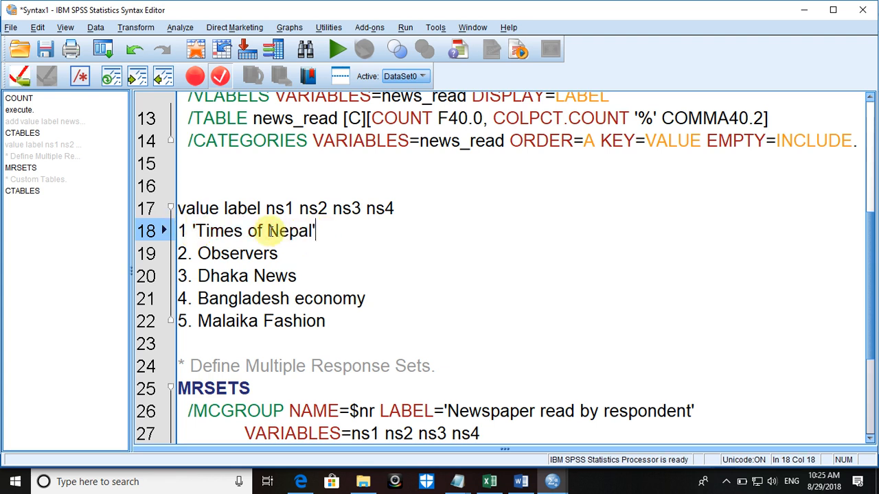
Rewrite the second newspaper entry as 2 'Observers', without the period and with the name in single quotes
{"action": "left_click", "coordinate": [197, 253]}
{"action": "key", "text": "BackSpace"}
{"action": "key", "text": "Delete"}
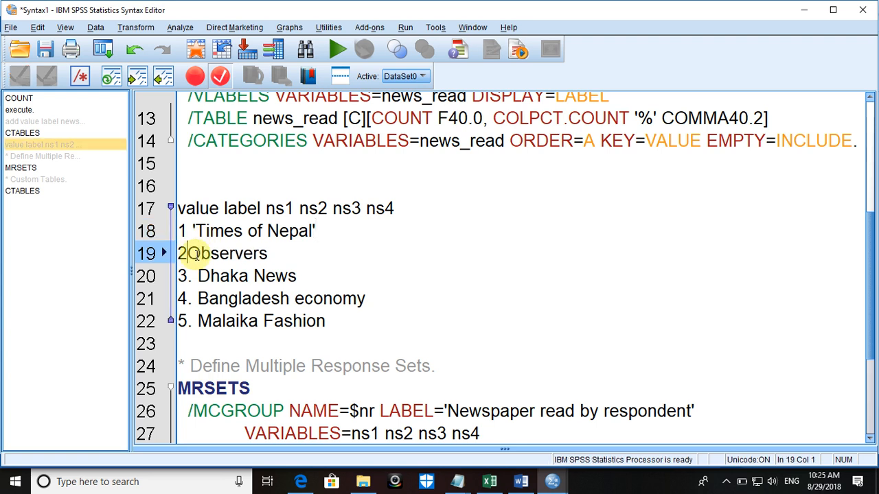
{"action": "type", "text": "'"}
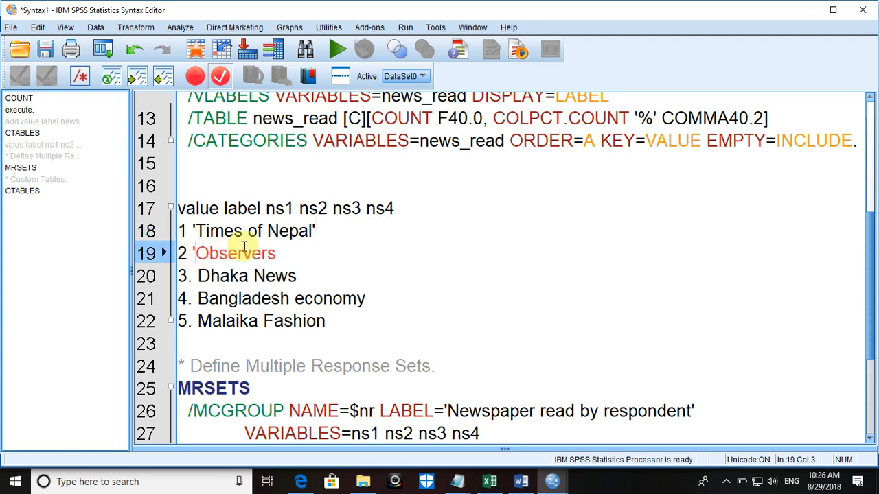
{"action": "left_click", "coordinate": [279, 255]}
{"action": "type", "text": "'"}
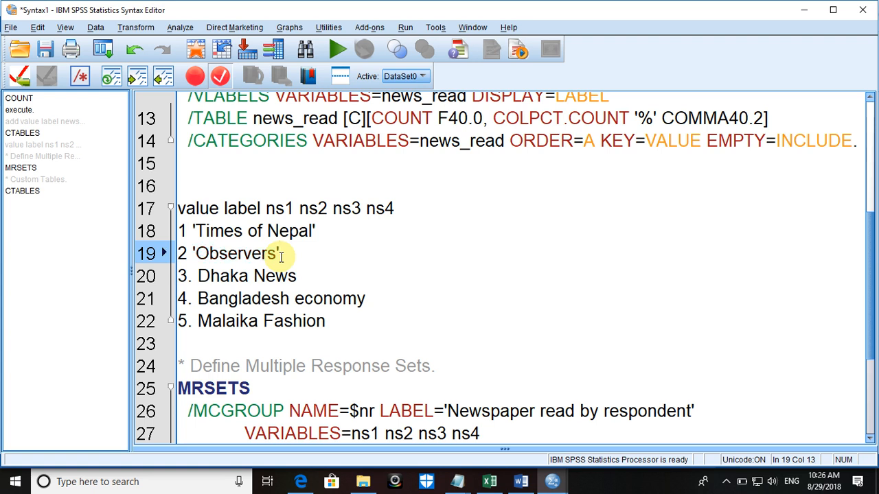
Rewrite the third newspaper entry as 3 'Dhaka News', removing the period and quoting the name
{"action": "left_click", "coordinate": [198, 275]}
{"action": "key", "text": "BackSpace"}
{"action": "key", "text": "BackSpace"}
{"action": "type", "text": "'"}
{"action": "left_click", "coordinate": [295, 275]}
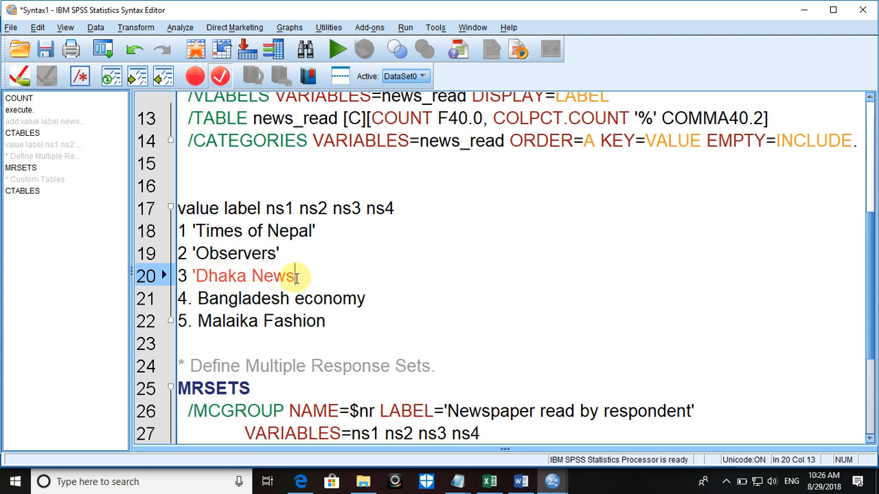
{"action": "type", "text": "'"}
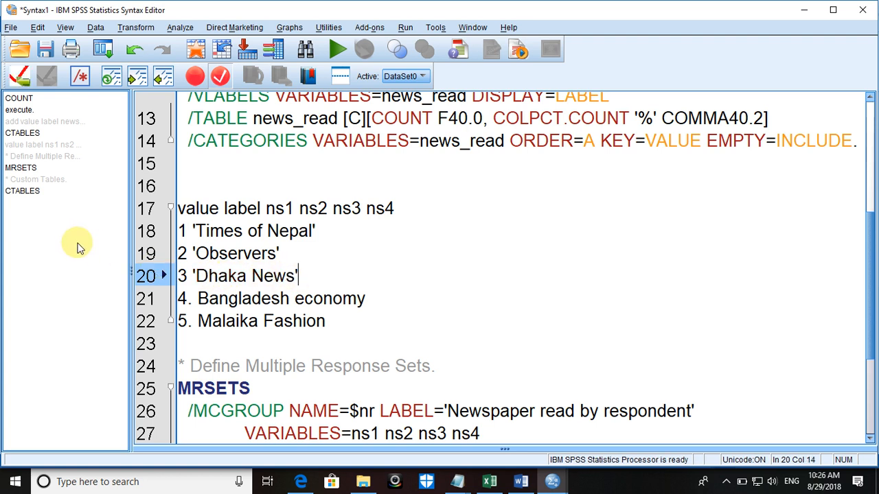
Rewrite the fourth newspaper entry as 4 'Bangladesh economy', removing the period after the number and quoting the name
{"action": "left_click", "coordinate": [195, 300]}
{"action": "key", "text": "BackSpace"}
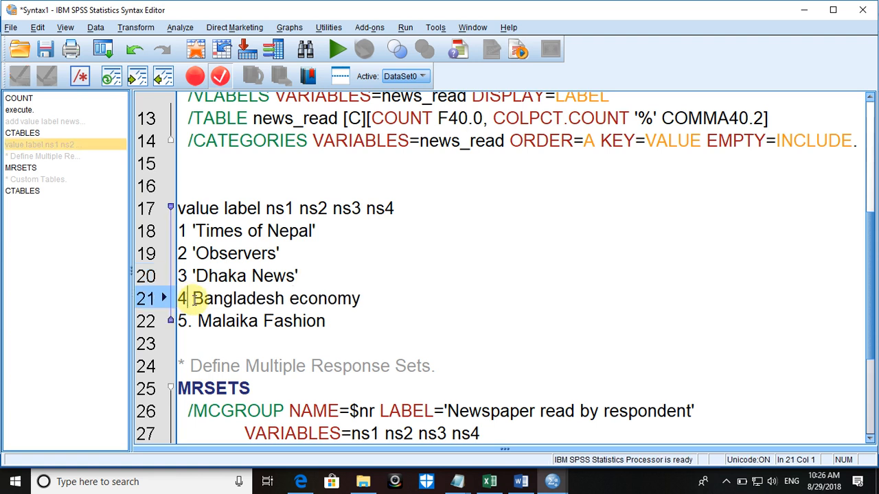
{"action": "type", "text": "'"}
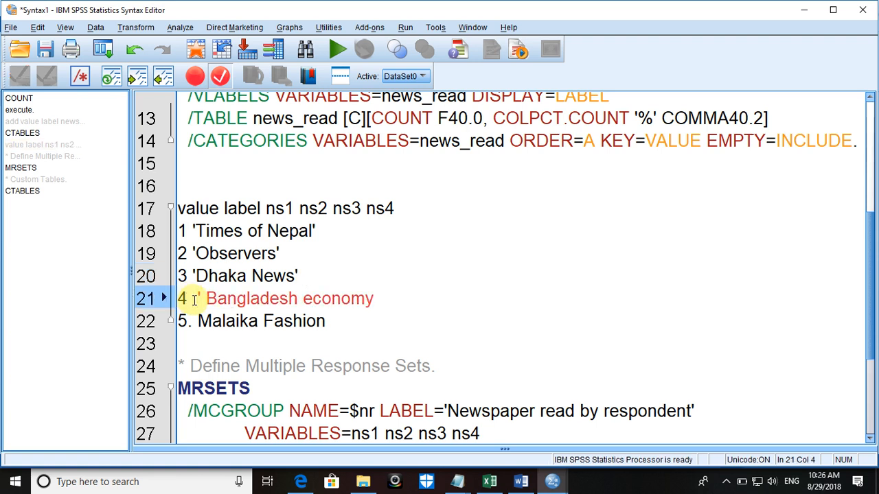
{"action": "left_click", "coordinate": [369, 298]}
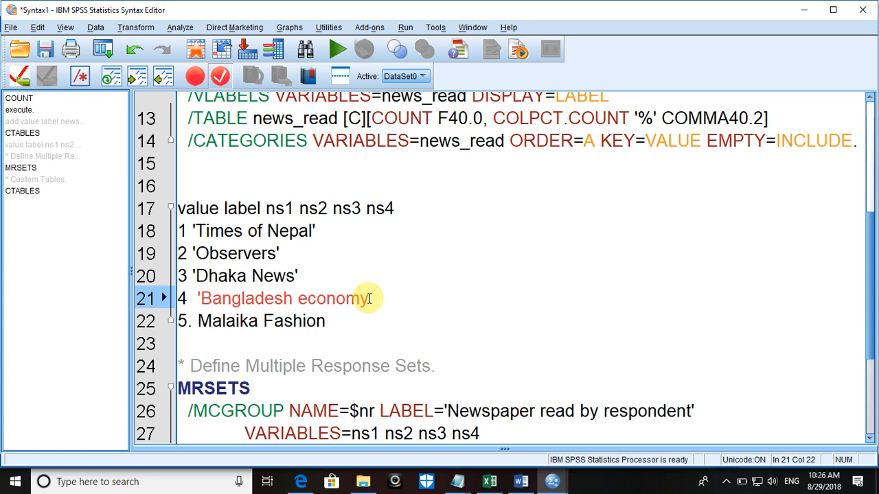
{"action": "type", "text": "'"}
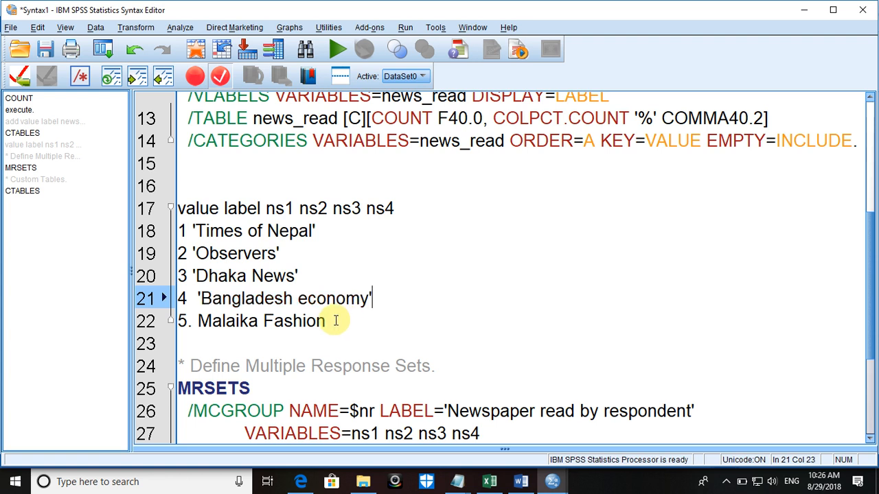
Rewrite the fifth newspaper entry as 5 'Malaika Fashion' and end the value label command with a period
{"action": "left_click", "coordinate": [328, 321]}
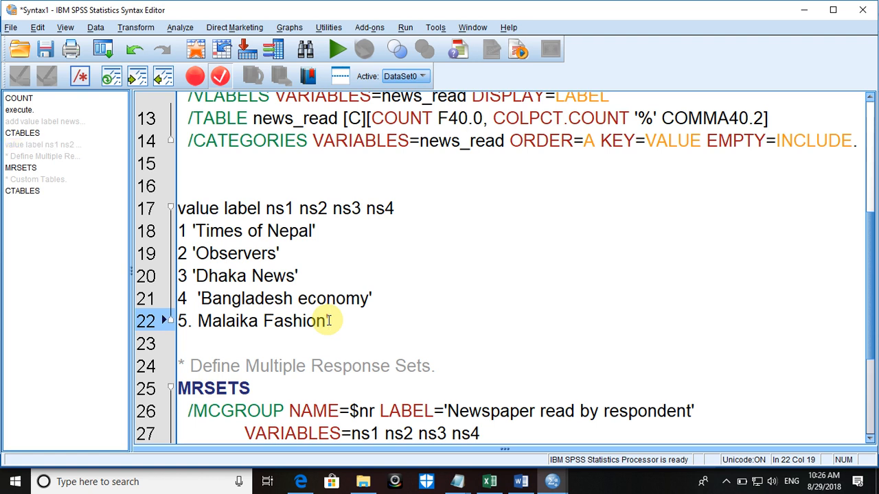
{"action": "left_click", "coordinate": [199, 317]}
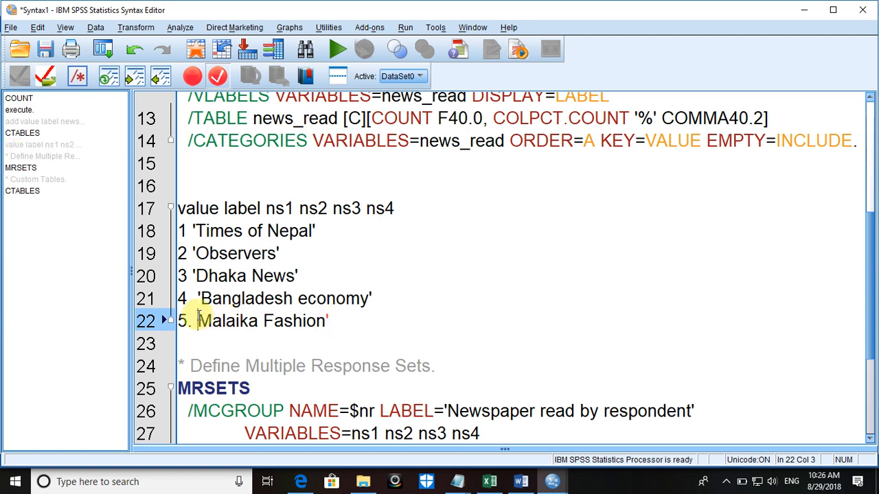
{"action": "key", "text": "BackSpace"}
{"action": "key", "text": "BackSpace"}
{"action": "key", "text": "End"}
{"action": "type", "text": "'"}
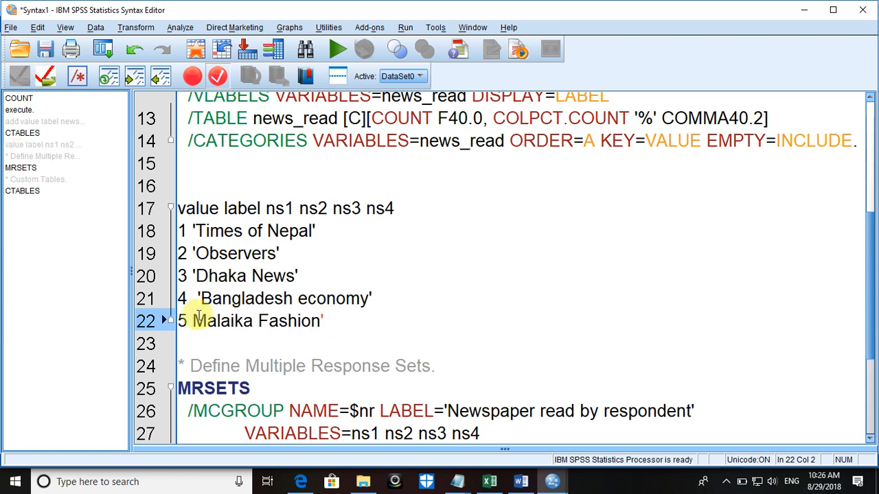
{"action": "left_click", "coordinate": [196, 318]}
{"action": "type", "text": "'"}
{"action": "left_click", "coordinate": [335, 326]}
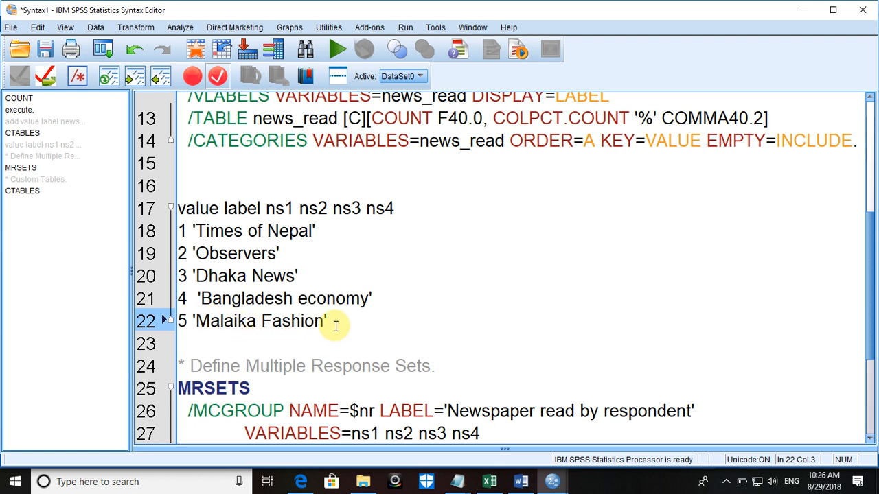
{"action": "type", "text": "."}
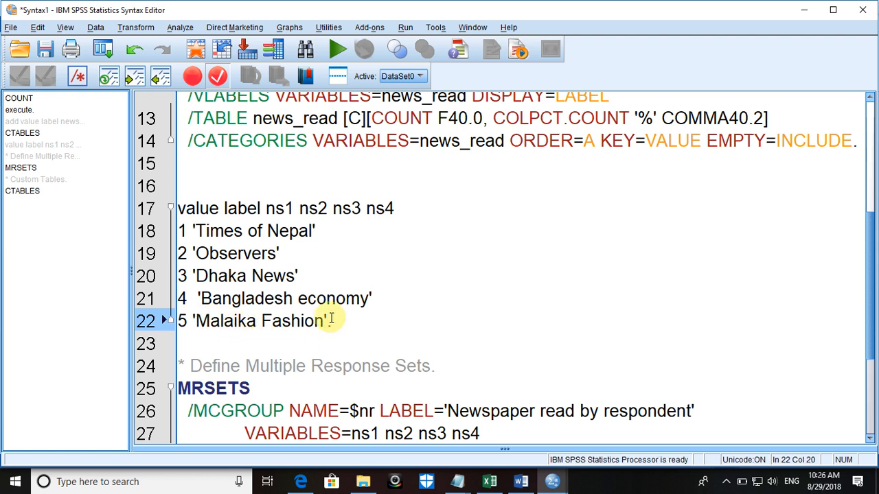
Run the syntax from the value label command through the MRSETS block and the final CTABLES block
{"action": "left_click_drag", "start_coordinate": [186, 208], "coordinate": [326, 287]}
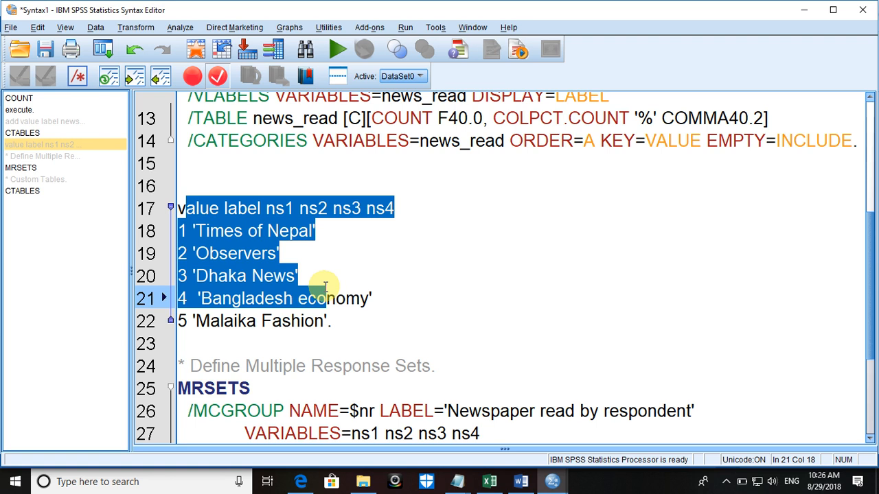
{"action": "left_click_drag", "start_coordinate": [210, 186], "coordinate": [512, 416]}
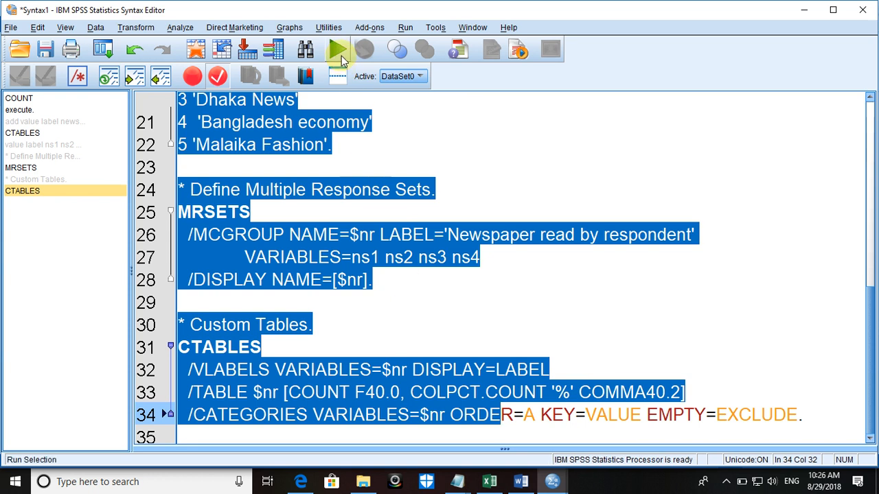
{"action": "left_click", "coordinate": [341, 55]}
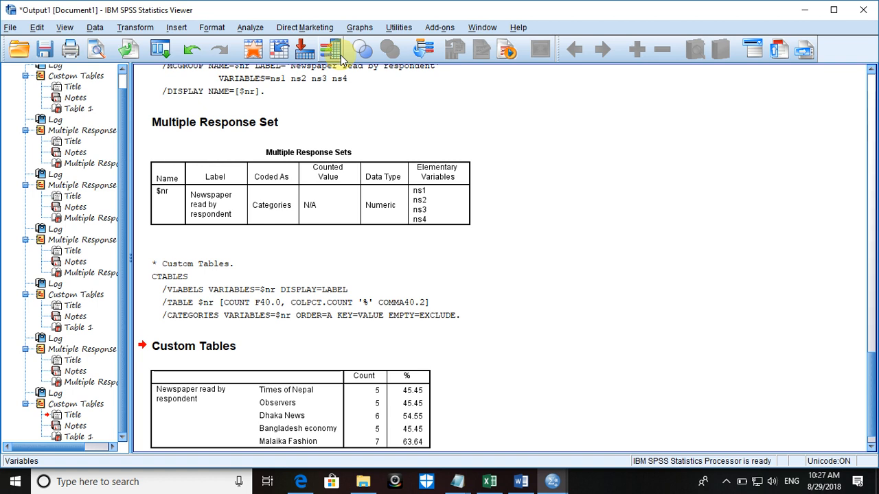
Review the news_read custom table and the multiple response set tables in the output
{"action": "left_click_drag", "start_coordinate": [870, 382], "coordinate": [824, 130]}
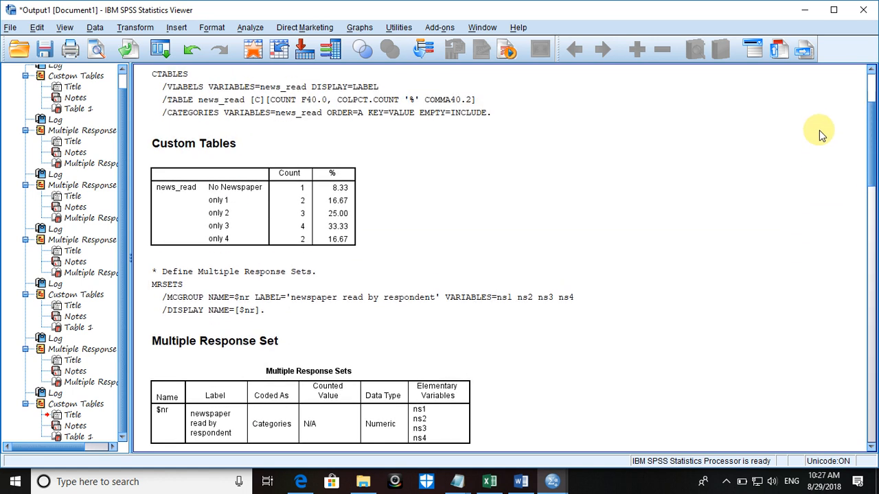
{"action": "left_click", "coordinate": [309, 244]}
{"action": "left_click", "coordinate": [317, 235]}
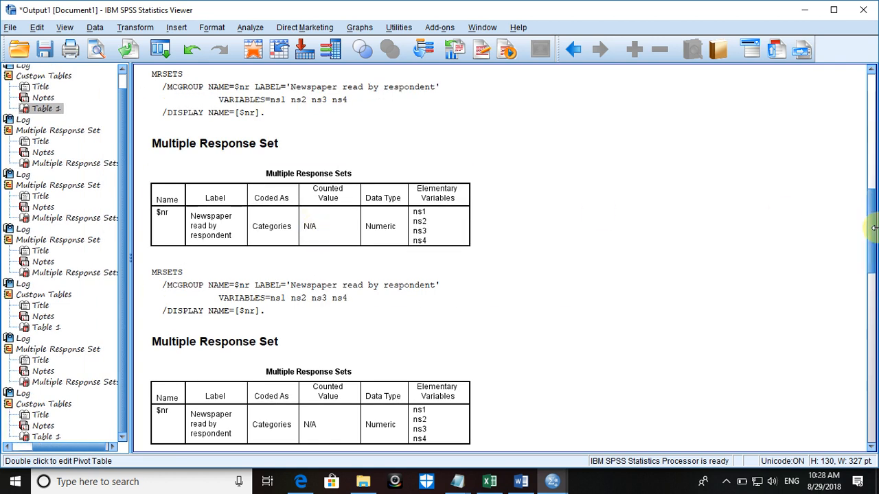
{"action": "left_click_drag", "start_coordinate": [874, 217], "coordinate": [871, 413]}
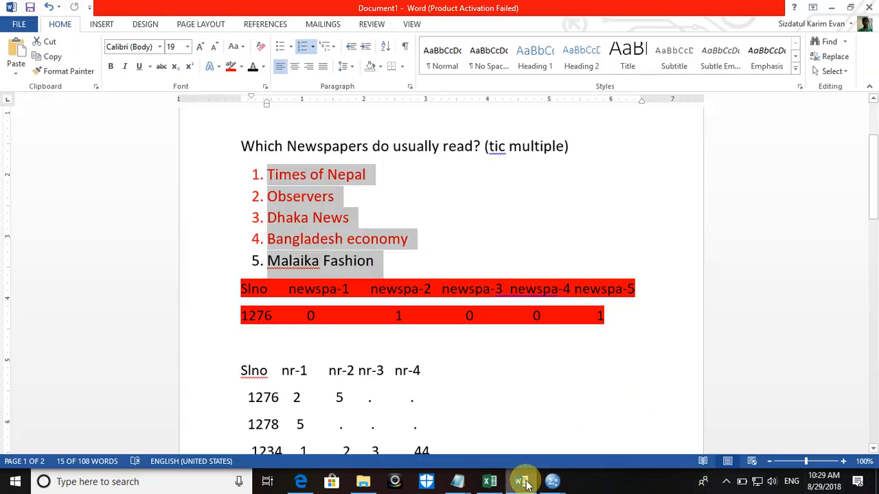
Switch to the Word document and examine the 0/1 coding example with columns newspa-1 to newspa-5
{"action": "left_click", "coordinate": [521, 482]}
{"action": "left_click", "coordinate": [426, 328]}
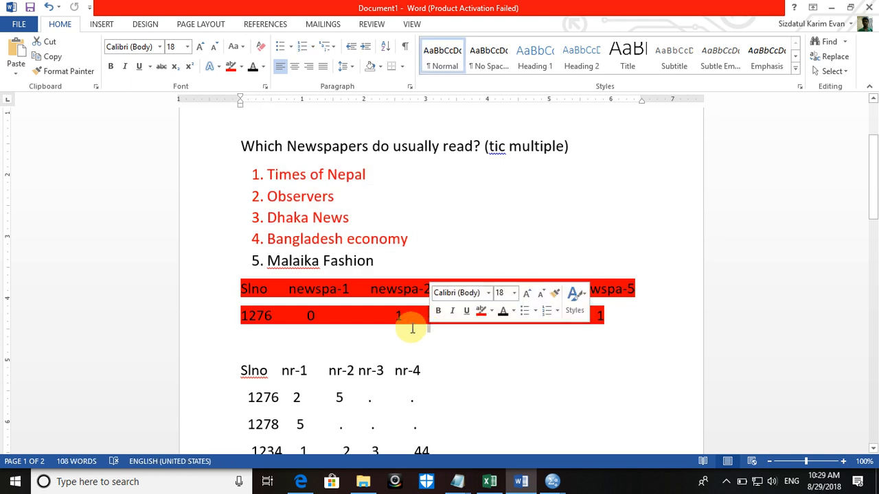
{"action": "left_click_drag", "start_coordinate": [241, 291], "coordinate": [665, 328]}
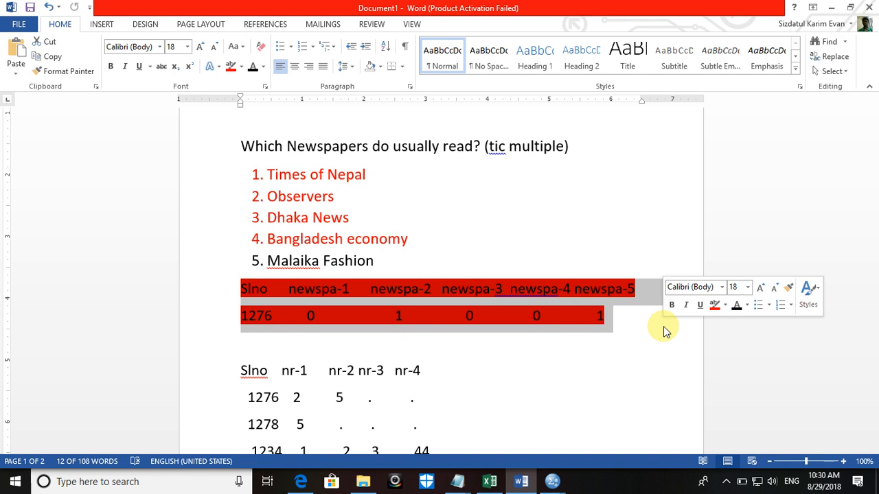
{"action": "left_click", "coordinate": [527, 313]}
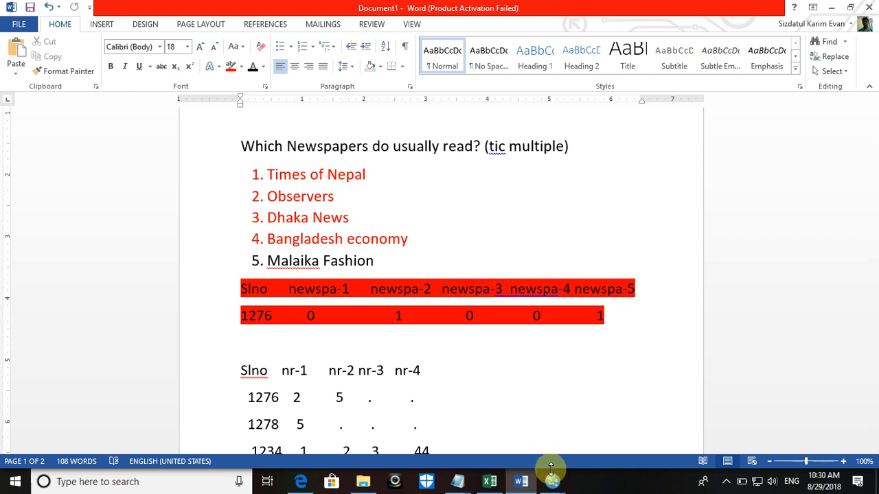
Switch to the SPSS Data Editor and display the numeric codes instead of the value labels
{"action": "mouse_move", "coordinate": [553, 483]}
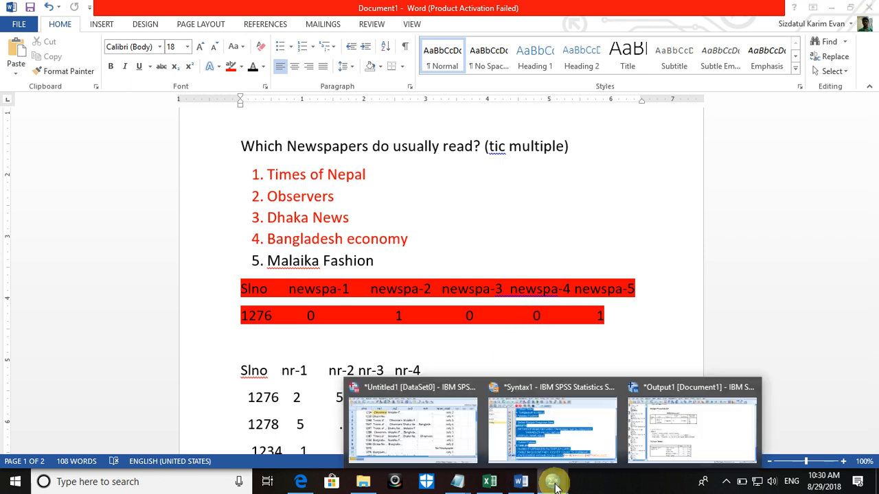
{"action": "left_click", "coordinate": [442, 427]}
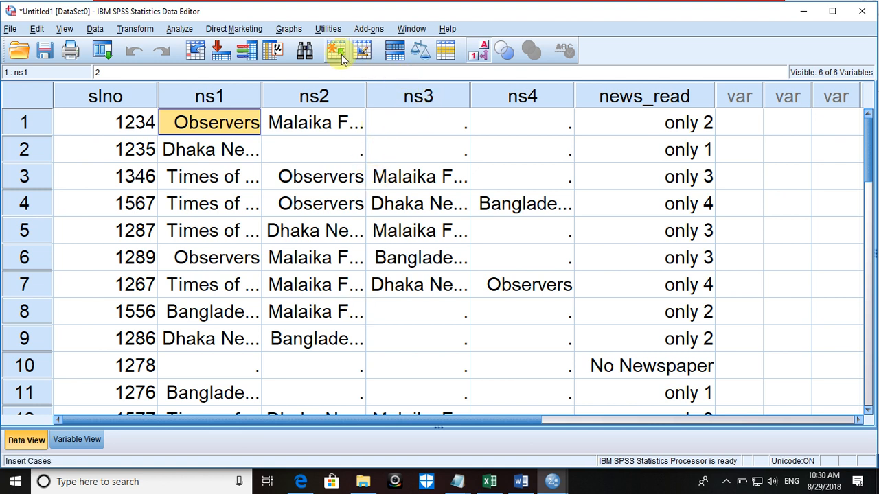
{"action": "left_click", "coordinate": [484, 55]}
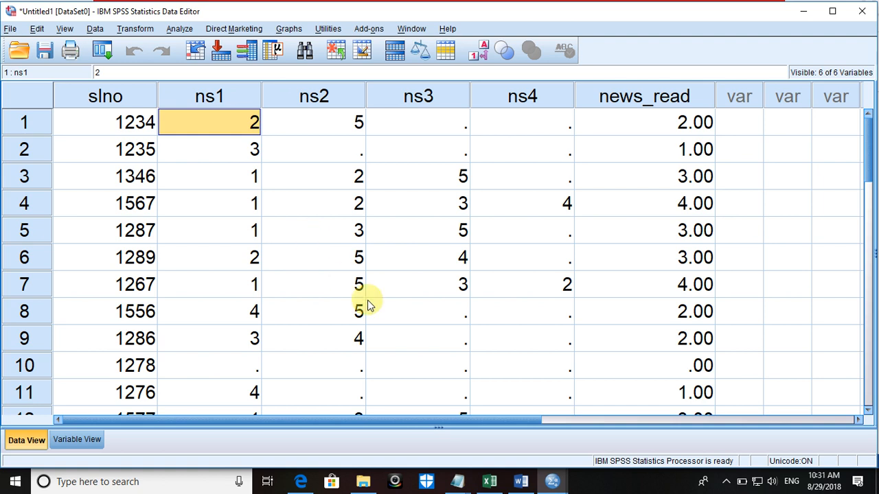
Delete the news_read variable from the dataset in the SPSS Data Editor after checking the Word document's coding example
{"action": "left_click", "coordinate": [520, 482]}
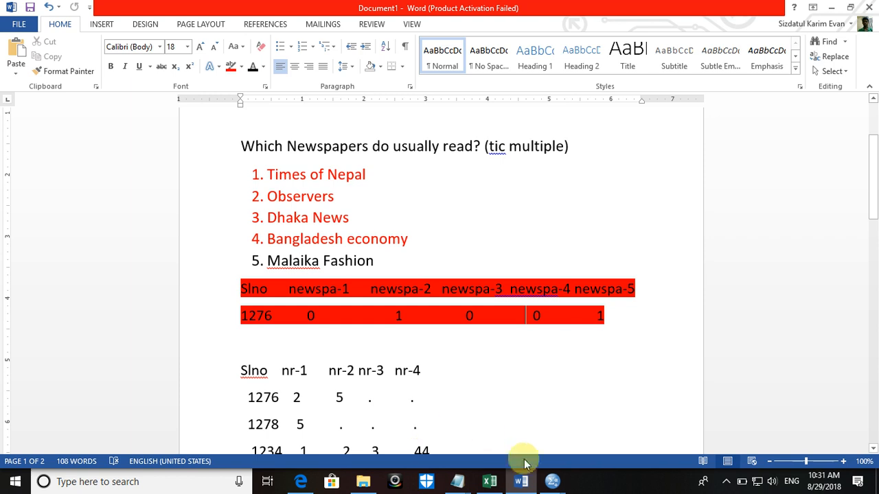
{"action": "mouse_move", "coordinate": [554, 480]}
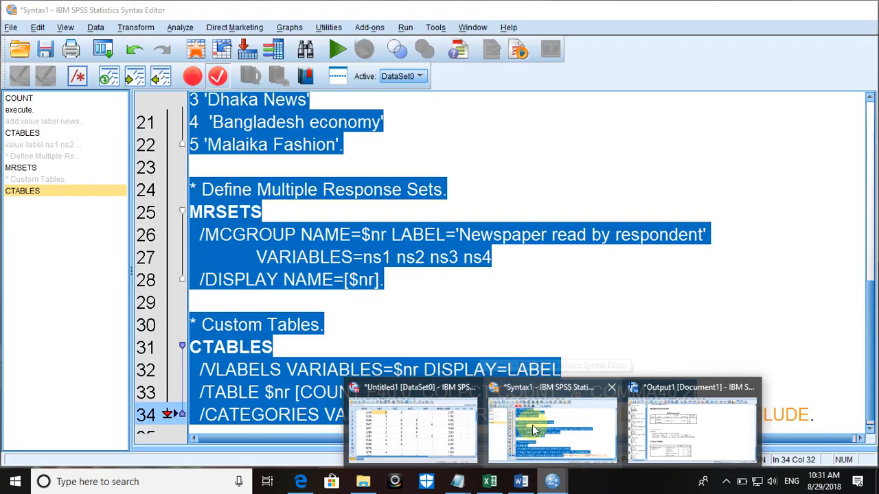
{"action": "mouse_move", "coordinate": [429, 415]}
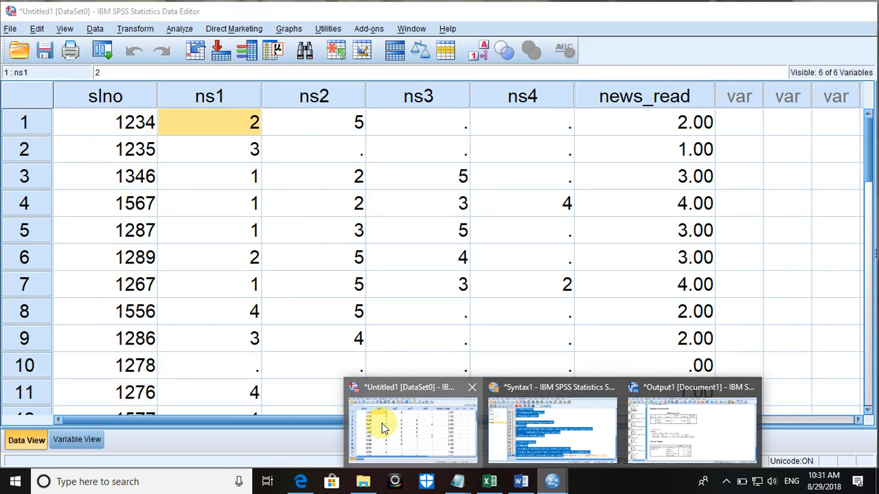
{"action": "left_click", "coordinate": [381, 423]}
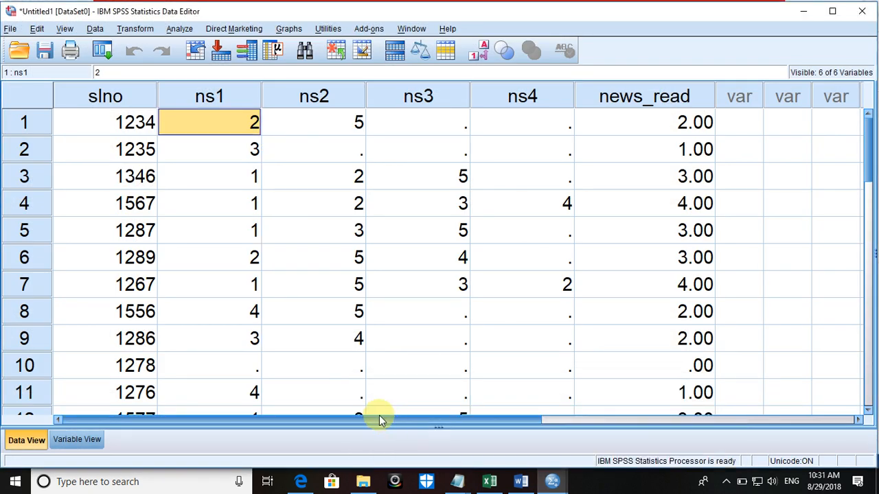
{"action": "left_click", "coordinate": [644, 98]}
{"action": "key", "text": "Delete"}
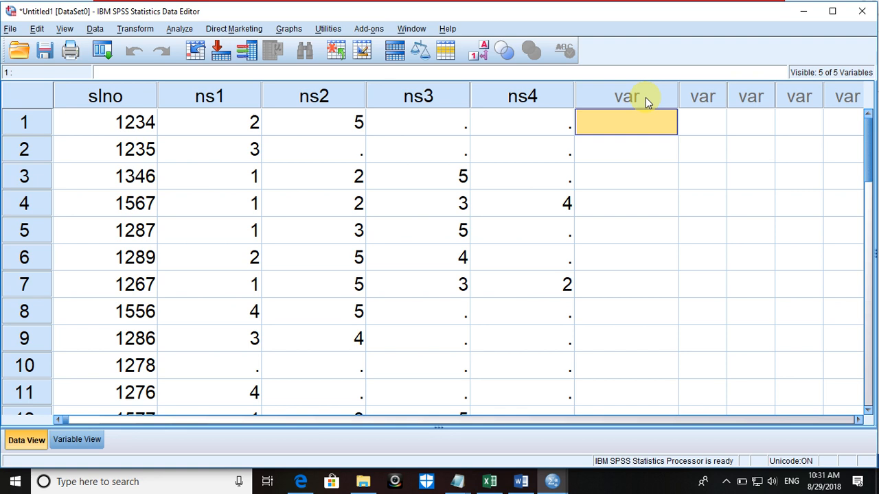
Add a numeric variable named ns5 below ns4 with 0 decimals and return to the case data
{"action": "left_click", "coordinate": [91, 440]}
{"action": "left_click", "coordinate": [114, 240]}
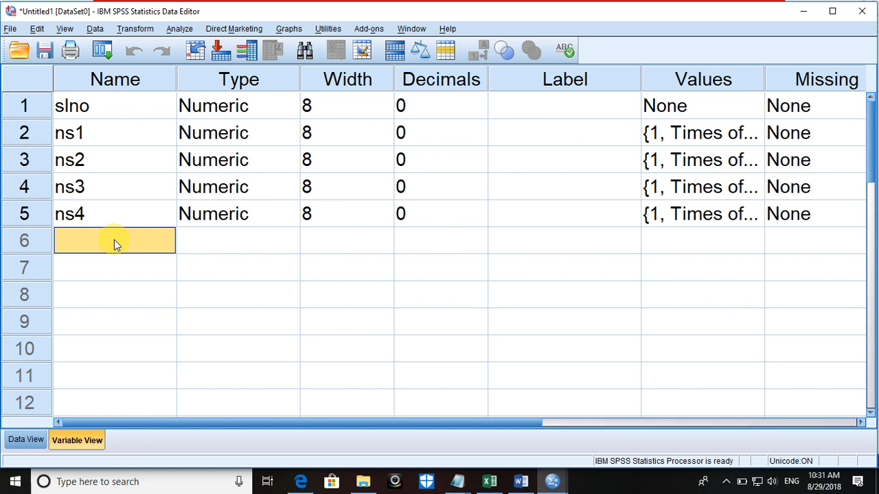
{"action": "type", "text": "ns"}
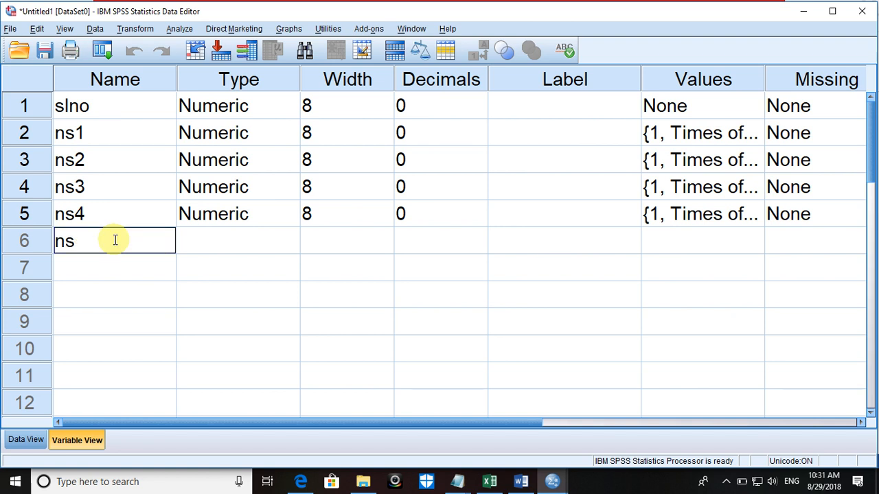
{"action": "type", "text": "5"}
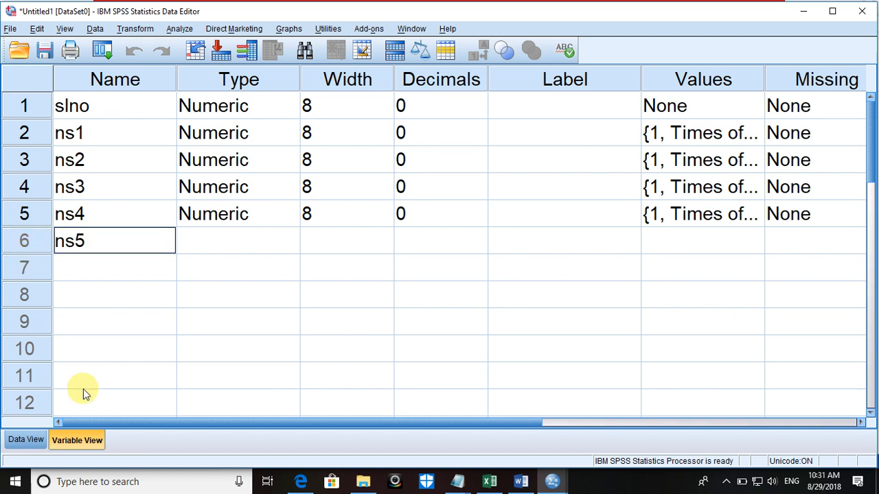
{"action": "left_click", "coordinate": [411, 241]}
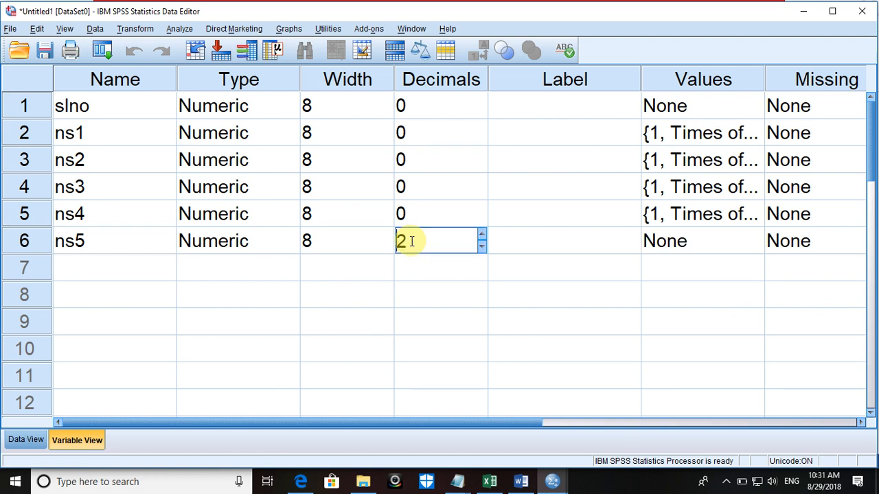
{"action": "left_click", "coordinate": [481, 246]}
{"action": "left_click", "coordinate": [481, 246]}
{"action": "left_click", "coordinate": [28, 440]}
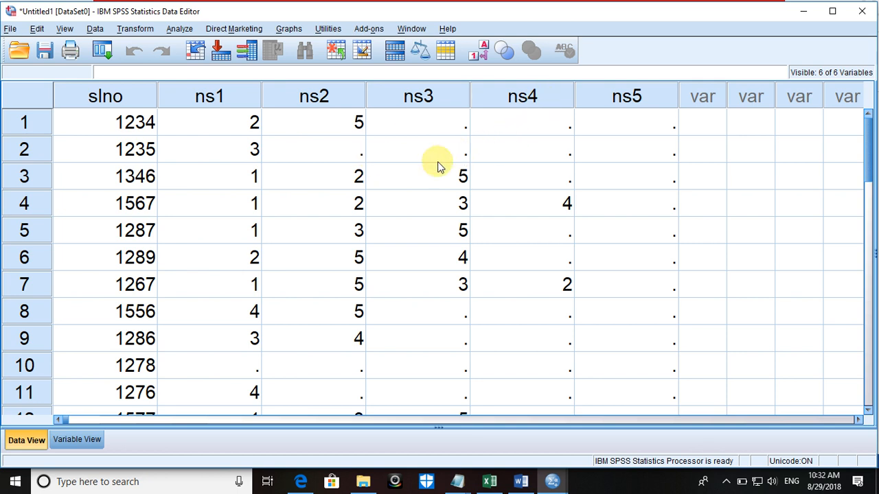
Review the value labels defined for ns1 without changing them
{"action": "left_click", "coordinate": [76, 439]}
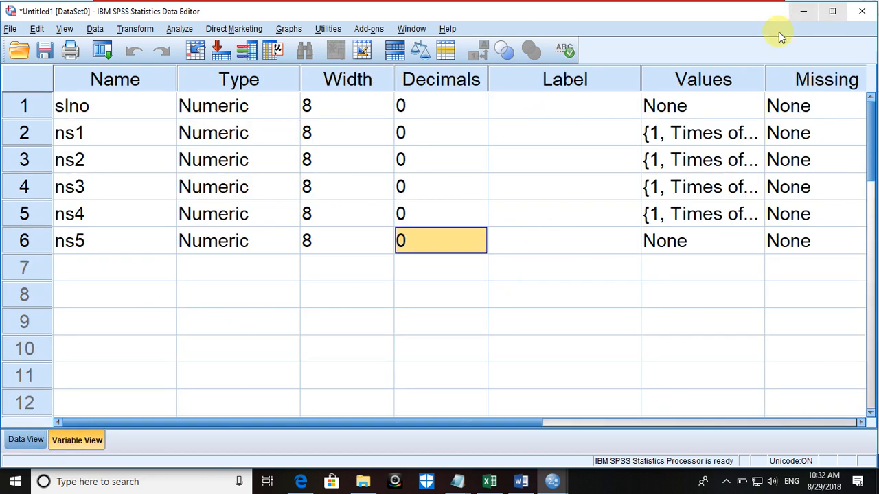
{"action": "left_click", "coordinate": [675, 136]}
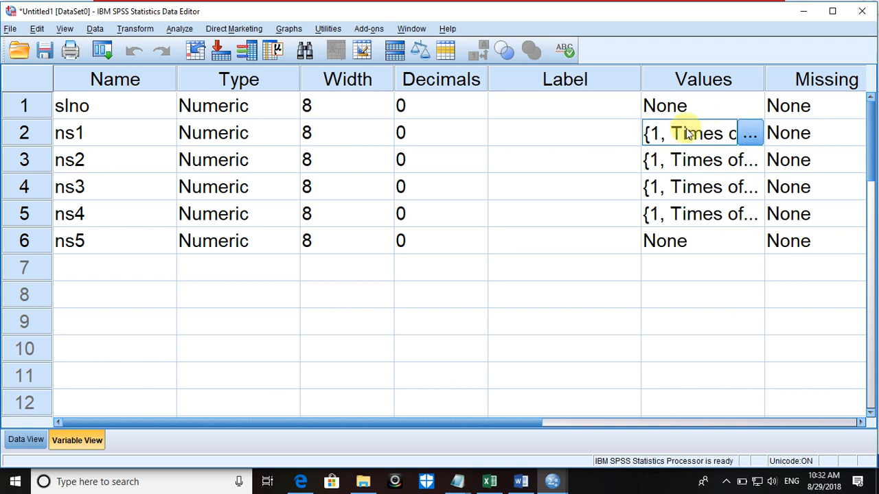
{"action": "left_click", "coordinate": [753, 136]}
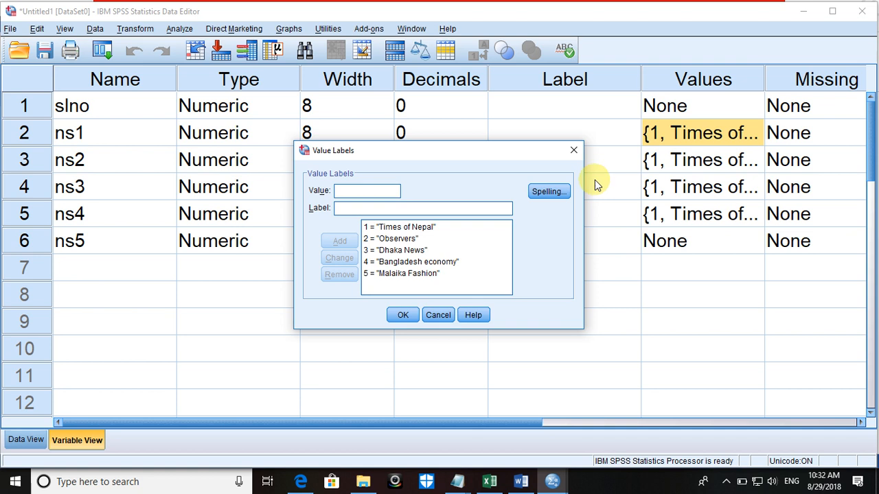
{"action": "left_click", "coordinate": [432, 316]}
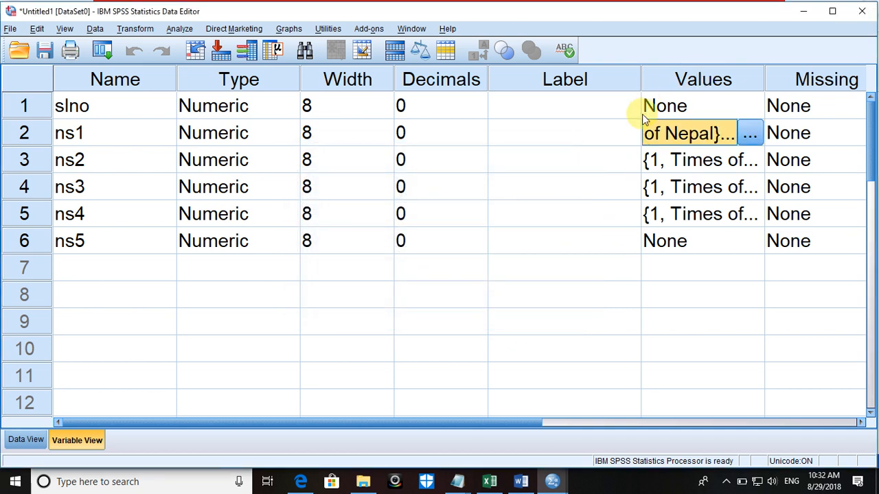
Set the value labels of ns1 through ns5 to None, matching slno
{"action": "left_click", "coordinate": [679, 109]}
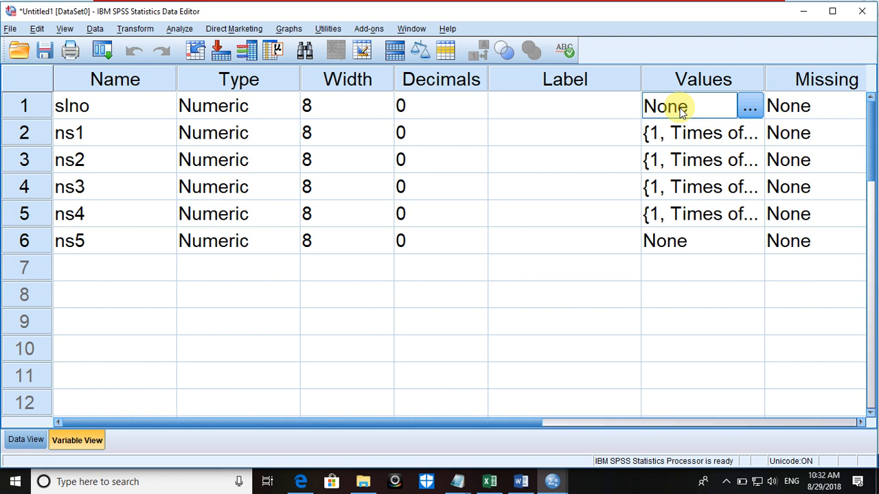
{"action": "left_click", "coordinate": [675, 129]}
{"action": "key", "text": "shift+Down"}
{"action": "key", "text": "shift+Down"}
{"action": "key", "text": "shift+Down"}
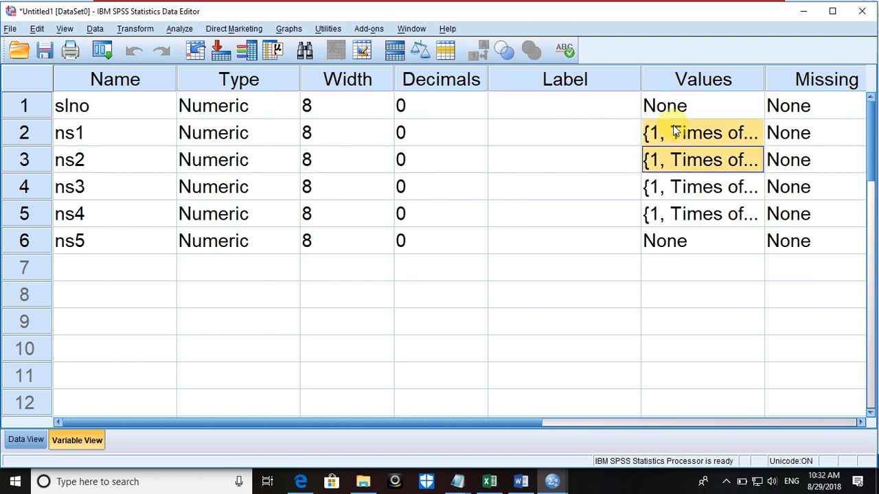
{"action": "key", "text": "shift+Down"}
{"action": "type", "text": "None None None None None"}
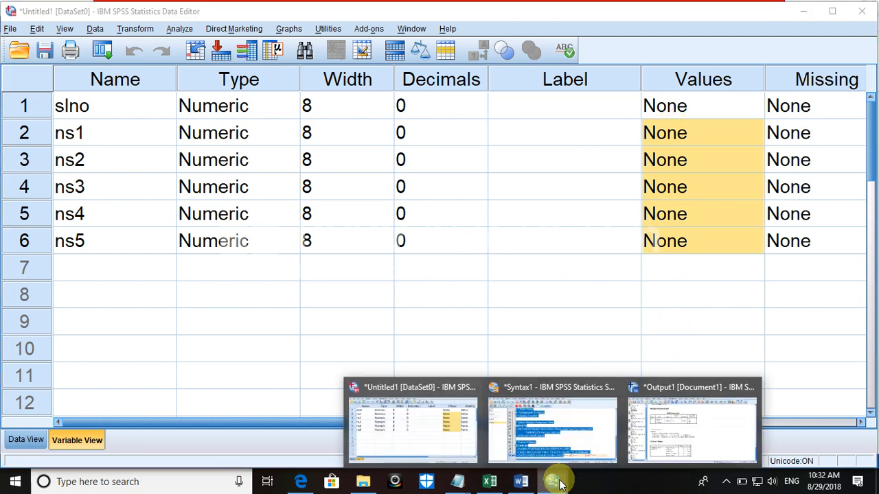
Recode the first case (slno 1234) in the data: clear ns1 and enter 1 in ns2 and ns5
{"action": "left_click", "coordinate": [460, 422]}
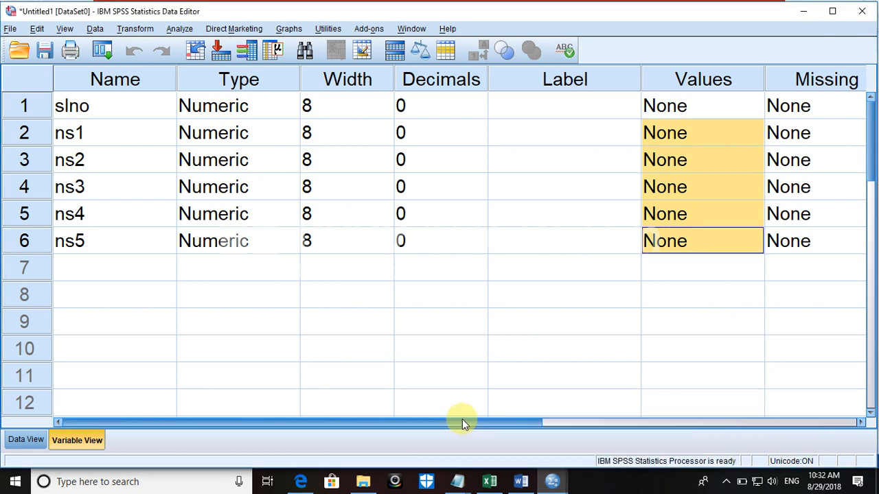
{"action": "left_click", "coordinate": [24, 443]}
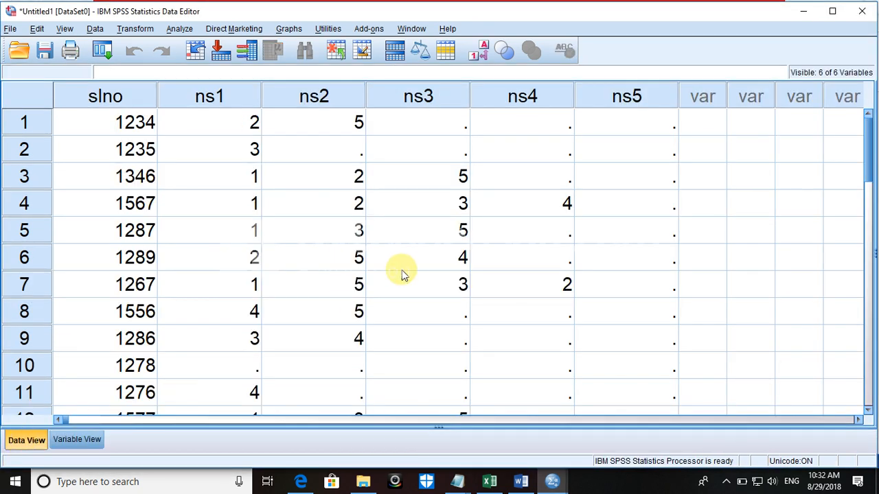
{"action": "left_click", "coordinate": [223, 122]}
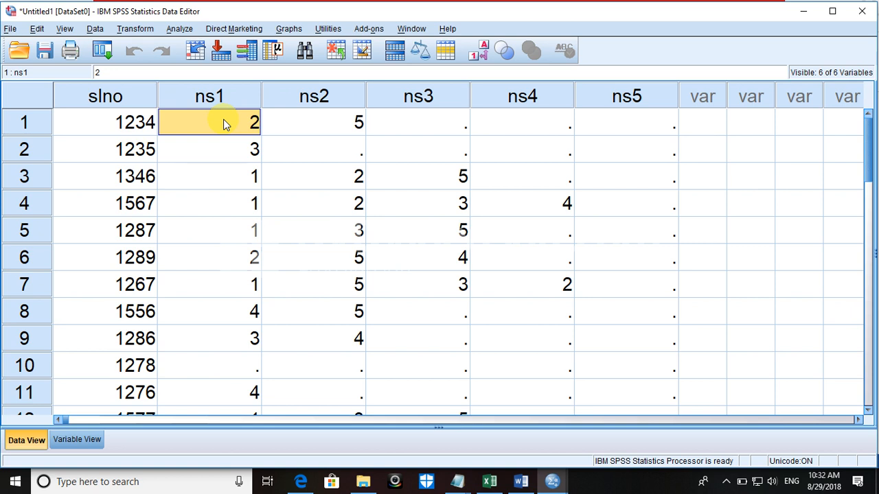
{"action": "key", "text": "Delete"}
{"action": "key", "text": "Tab"}
{"action": "key", "text": "Delete"}
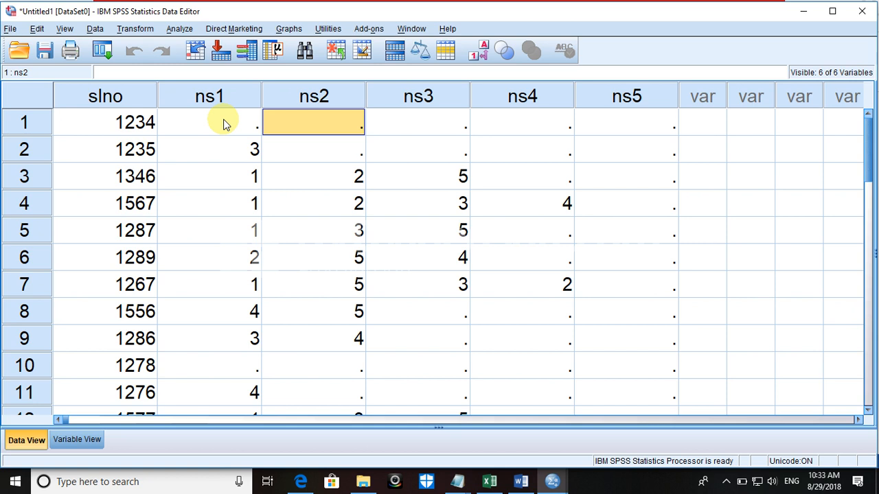
{"action": "type", "text": "1"}
{"action": "key", "text": "Tab"}
{"action": "key", "text": "Tab"}
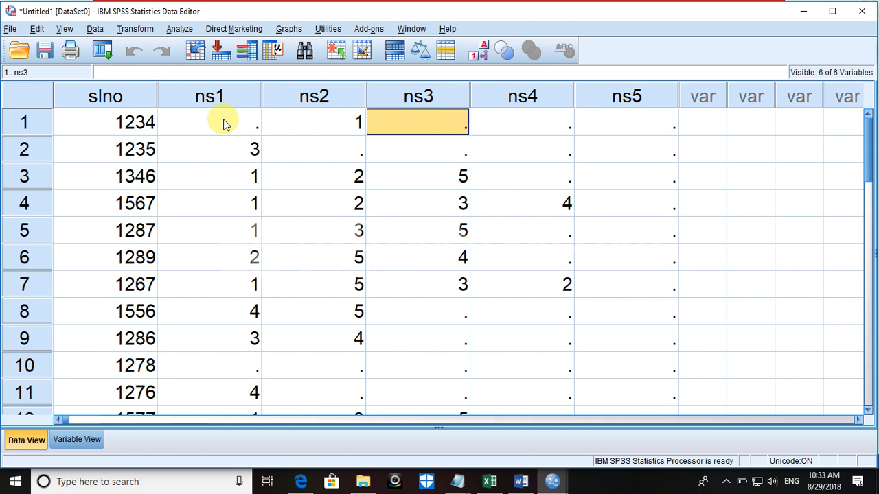
{"action": "key", "text": "Tab"}
{"action": "type", "text": "1"}
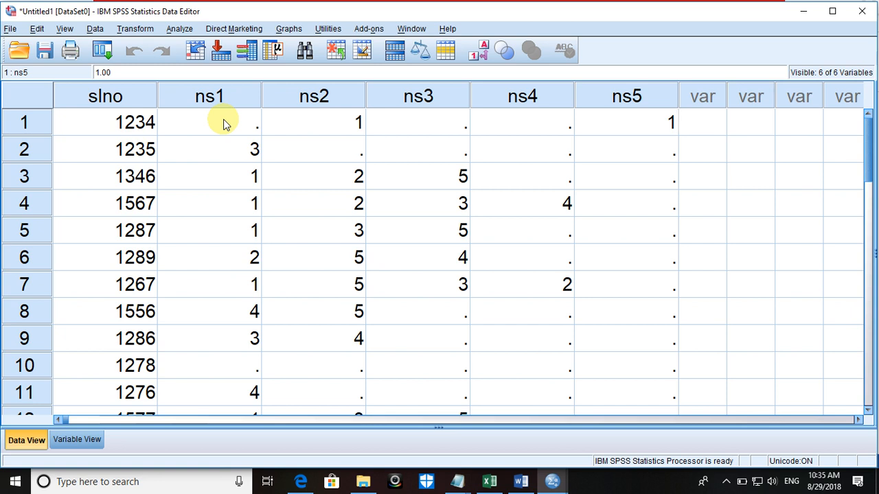
Recode the second case (slno 1235) by entering 0 in ns1 and 1 in ns3
{"action": "left_click", "coordinate": [230, 163]}
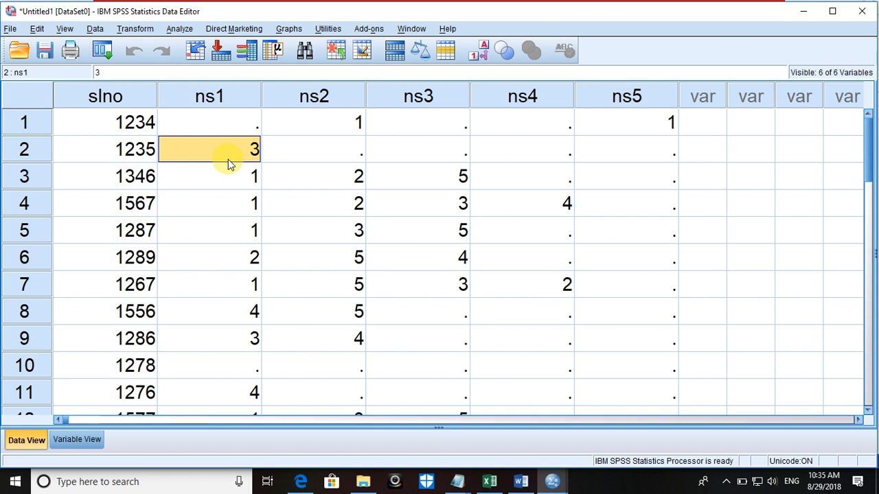
{"action": "type", "text": "0"}
{"action": "key", "text": "Tab"}
{"action": "key", "text": "Tab"}
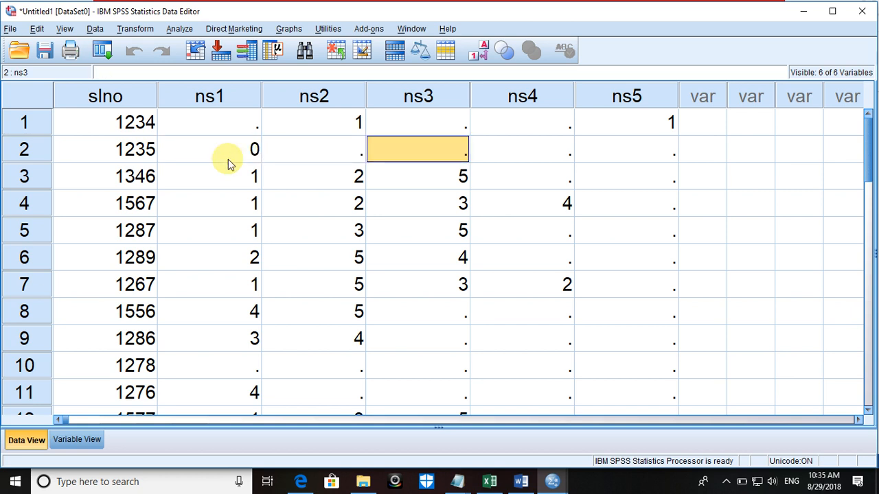
{"action": "type", "text": "1"}
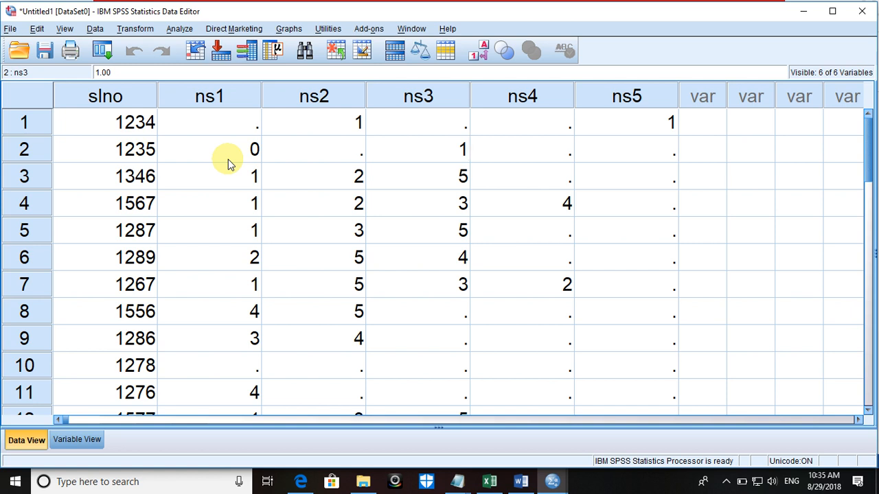
{"action": "key", "text": "Return"}
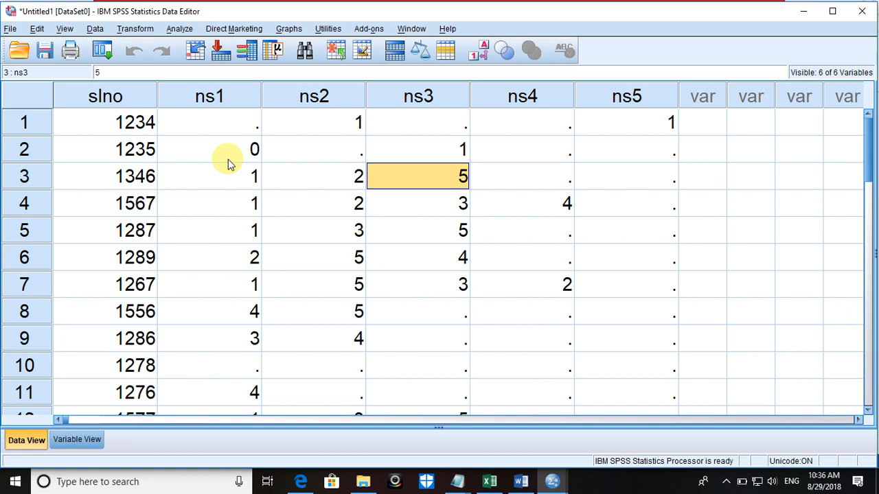
For the third case (slno 1346), clear ns3 and enter 1 in ns5
{"action": "key", "text": "Right"}
{"action": "key", "text": "Left"}
{"action": "key", "text": "Delete"}
{"action": "key", "text": "Right"}
{"action": "key", "text": "Right"}
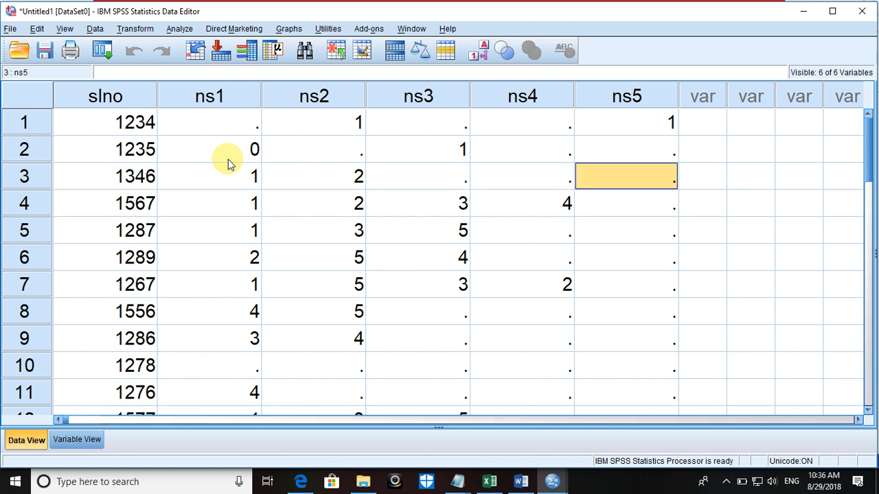
{"action": "type", "text": "1"}
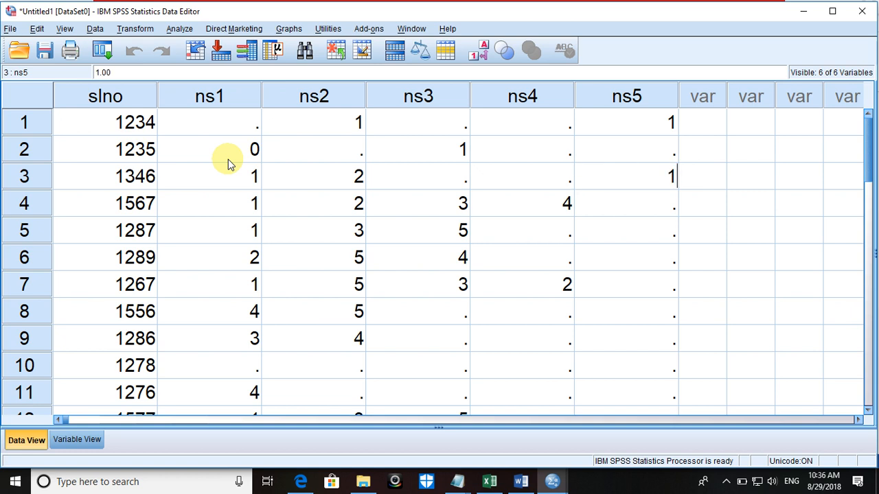
{"action": "key", "text": "Return"}
For the fourth case (slno 1567), replace the codes in ns4, ns3 and ns2 with 1
{"action": "key", "text": "Left"}
{"action": "key", "text": "BackSpace"}
{"action": "type", "text": "1"}
{"action": "key", "text": "Left"}
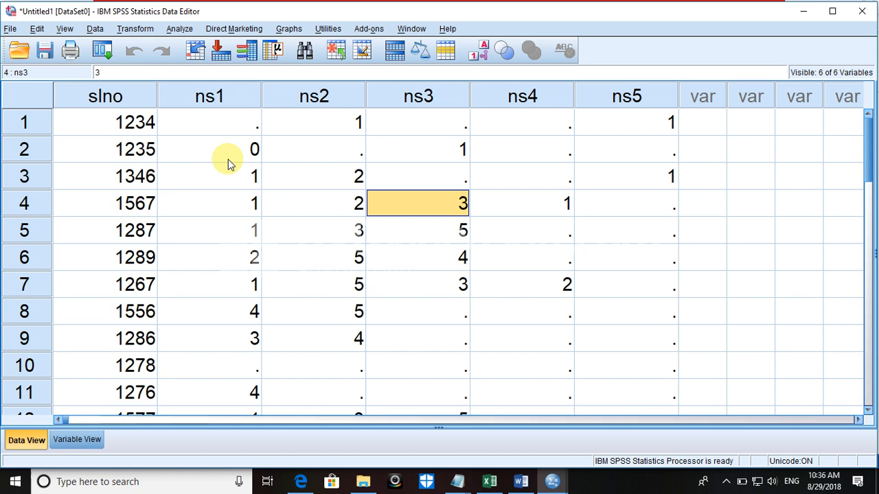
{"action": "key", "text": "BackSpace"}
{"action": "type", "text": "1"}
{"action": "key", "text": "Left"}
{"action": "key", "text": "BackSpace"}
{"action": "type", "text": "1"}
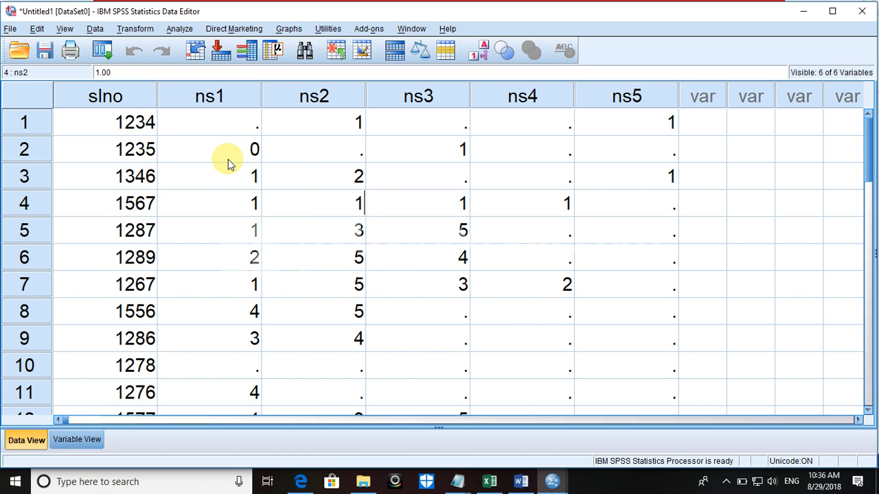
{"action": "key", "text": "Return"}
Recode the fifth case (slno 1287): enter 0 in ns2 and 1 in ns5, and clear ns3
{"action": "key", "text": "BackSpace"}
{"action": "type", "text": "1"}
{"action": "type", "text": "0"}
{"action": "key", "text": "BackSpace"}
{"action": "key", "text": "BackSpace"}
{"action": "type", "text": "0"}
{"action": "key", "text": "Tab"}
{"action": "key", "text": "Tab"}
{"action": "key", "text": "Tab"}
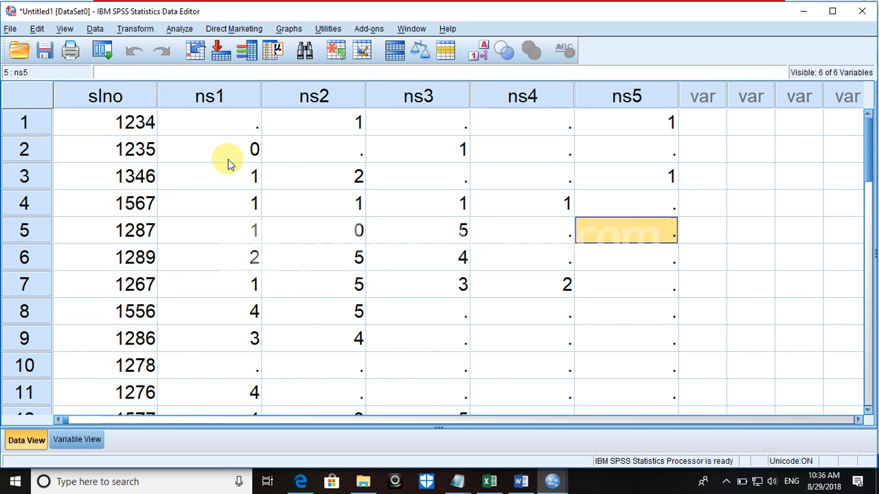
{"action": "type", "text": "1"}
{"action": "key", "text": "Left"}
{"action": "key", "text": "Left"}
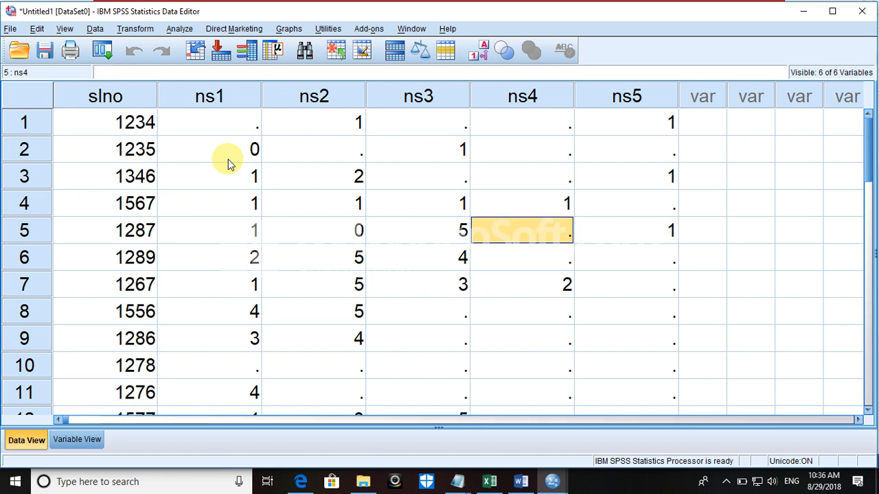
{"action": "key", "text": "BackSpace"}
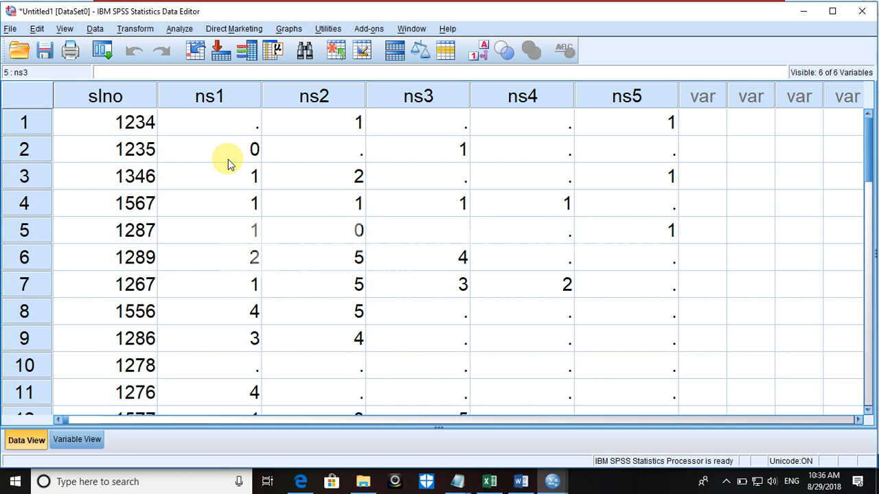
Set ns2 to 1 for the third case (slno 1346)
{"action": "left_click", "coordinate": [313, 171]}
{"action": "key", "text": "BackSpace"}
{"action": "type", "text": "1"}
Recode the sixth case (slno 1289): enter 1 in ns2, ns4 and ns5, and clear ns3 and ns1
{"action": "key", "text": "Down"}
{"action": "key", "text": "Down"}
{"action": "key", "text": "Down"}
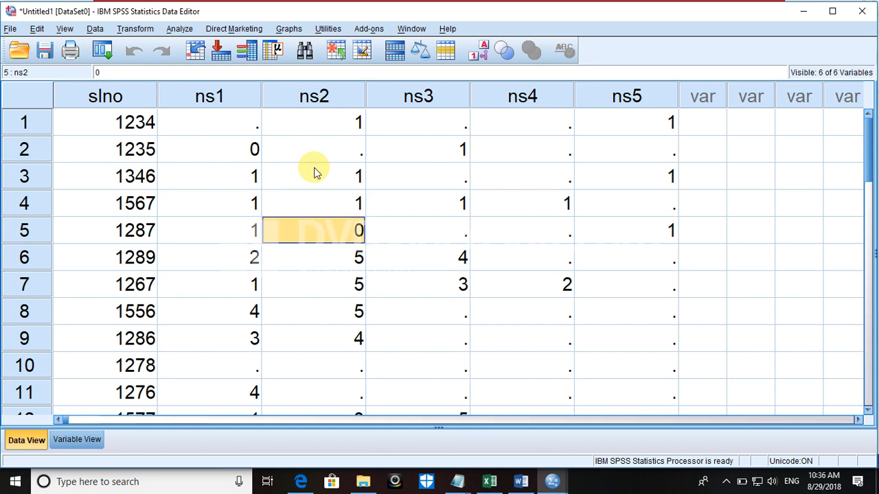
{"action": "type", "text": "1"}
{"action": "key", "text": "Right"}
{"action": "key", "text": "Right"}
{"action": "type", "text": "1"}
{"action": "key", "text": "Right"}
{"action": "type", "text": "1"}
{"action": "key", "text": "Left"}
{"action": "key", "text": "Left"}
{"action": "key", "text": "BackSpace"}
{"action": "key", "text": "Left"}
{"action": "key", "text": "Left"}
{"action": "key", "text": "BackSpace"}
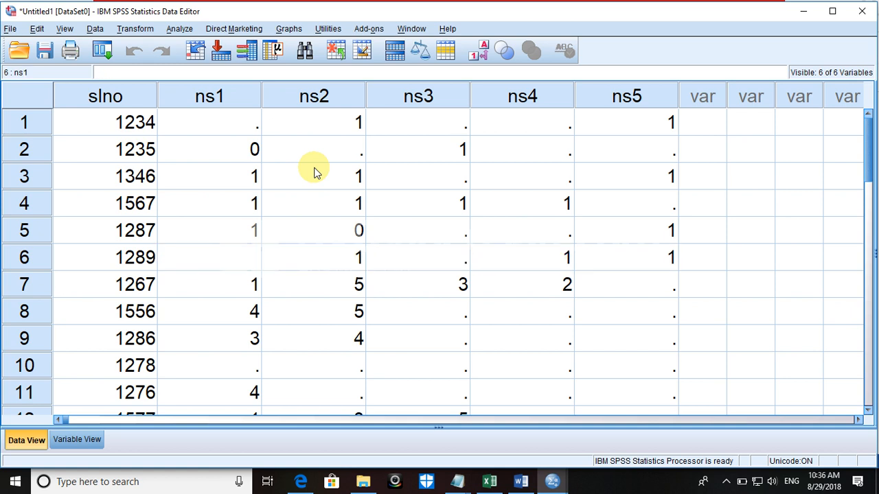
Clear ns2 for the fifth case (slno 1287) and set ns2 to 1 for the seventh case (slno 1267)
{"action": "left_click", "coordinate": [350, 226]}
{"action": "key", "text": "BackSpace"}
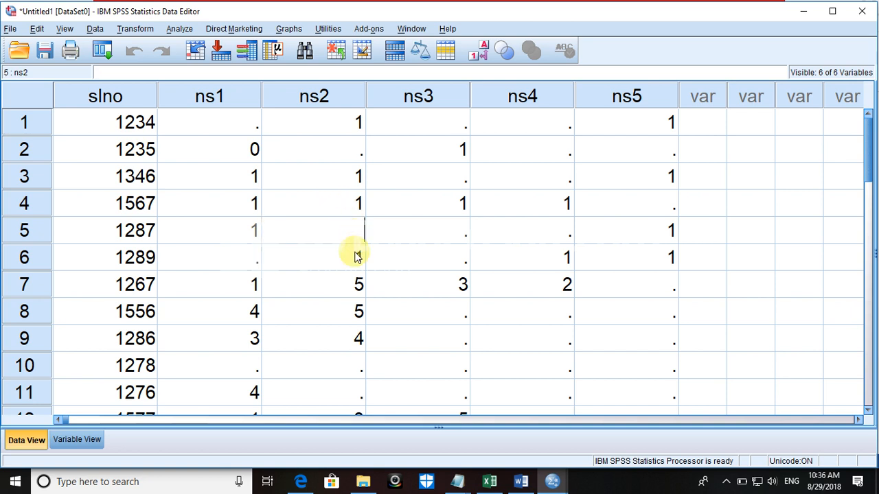
{"action": "left_click", "coordinate": [362, 287]}
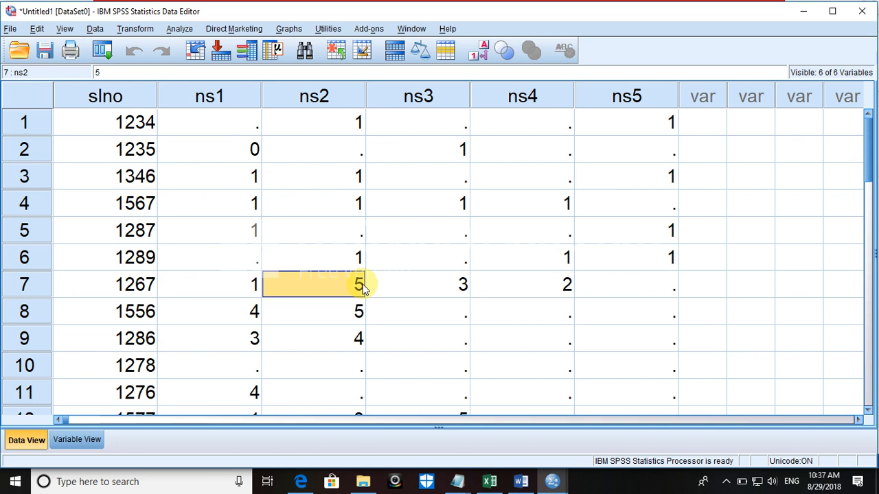
{"action": "type", "text": "1"}
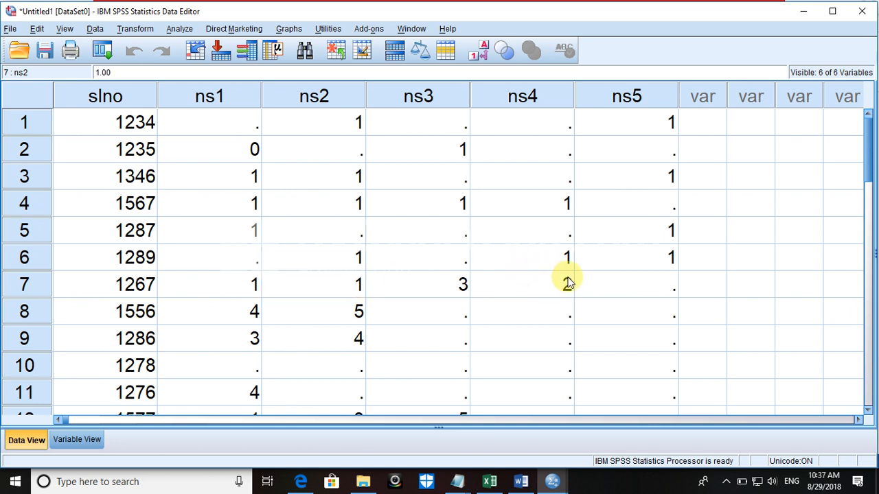
{"action": "type", "text": "1"}
{"action": "key", "text": "BackSpace"}
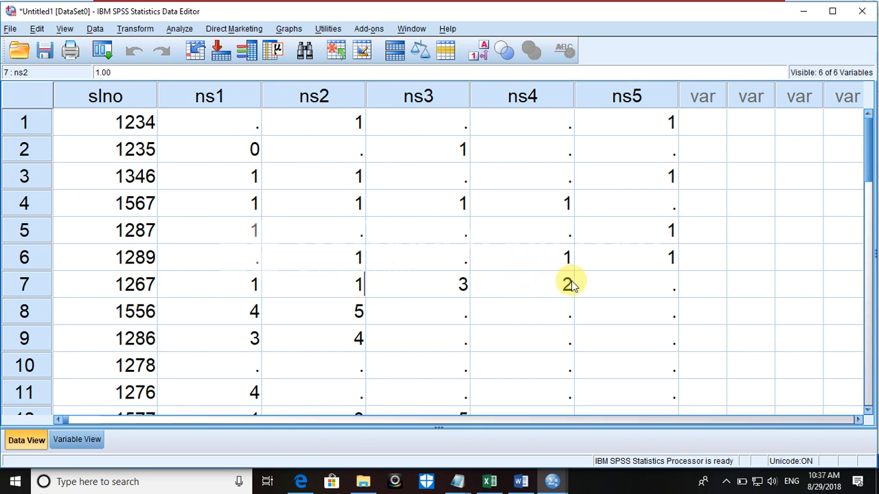
For the seventh case (slno 1267), enter 1 in ns5 and ns3, and clear ns4
{"action": "left_click", "coordinate": [594, 286]}
{"action": "type", "text": "1"}
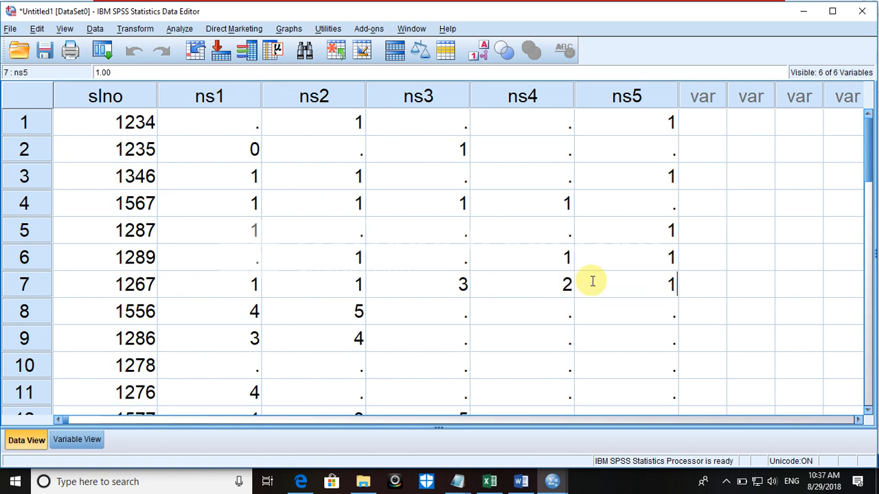
{"action": "left_click", "coordinate": [560, 288]}
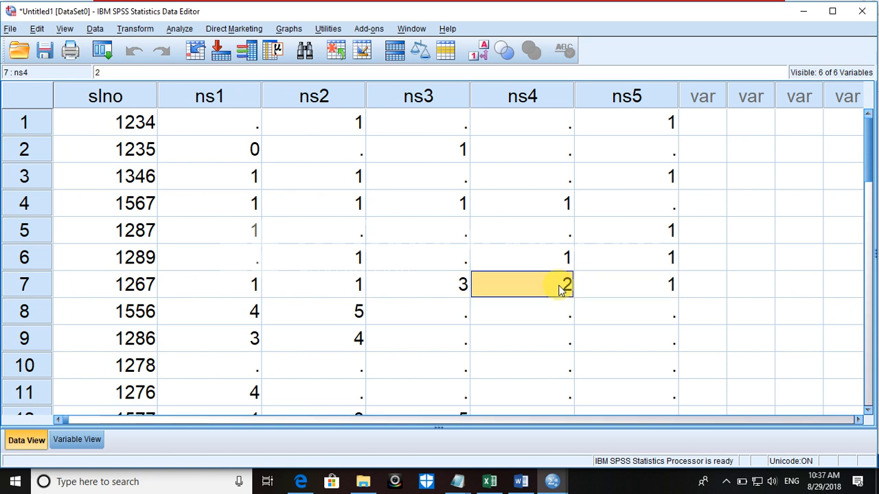
{"action": "left_click", "coordinate": [347, 287]}
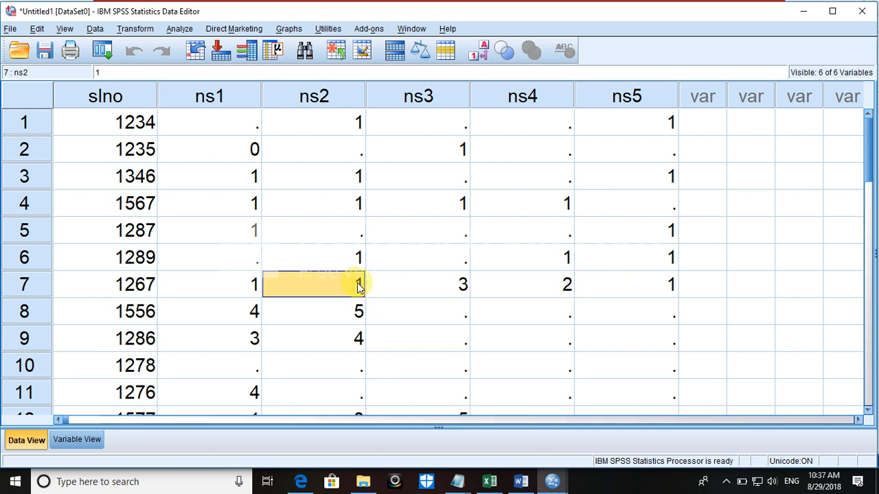
{"action": "left_click", "coordinate": [464, 283]}
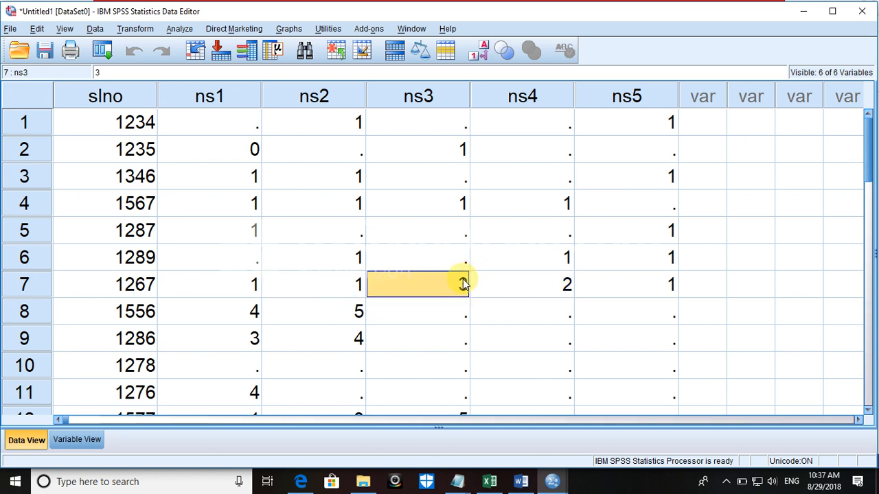
{"action": "type", "text": "1"}
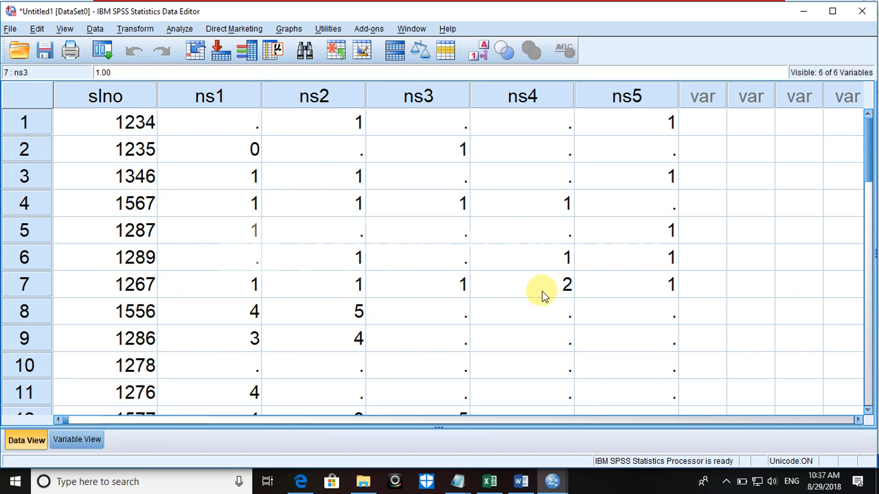
{"action": "left_click", "coordinate": [562, 291]}
{"action": "key", "text": "BackSpace"}
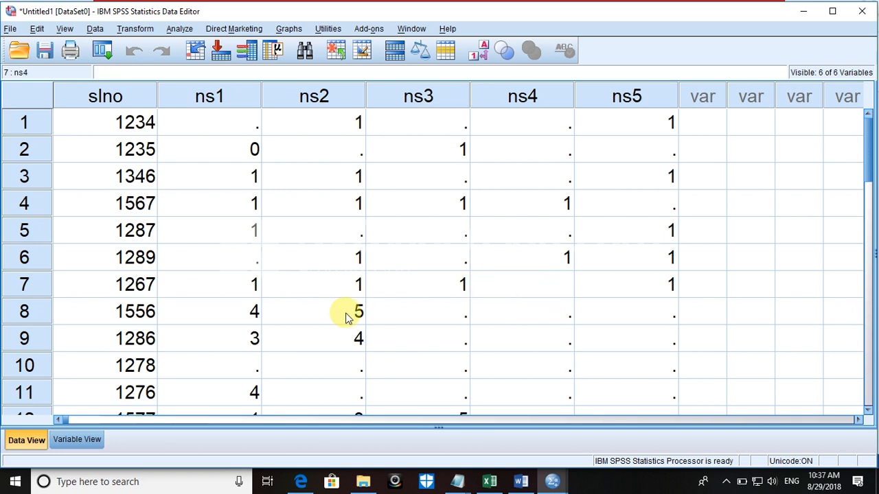
Recode the eighth case (slno 1556): enter 1 in ns4 and ns5, and clear ns2 and ns1
{"action": "left_click", "coordinate": [570, 314]}
{"action": "type", "text": "1"}
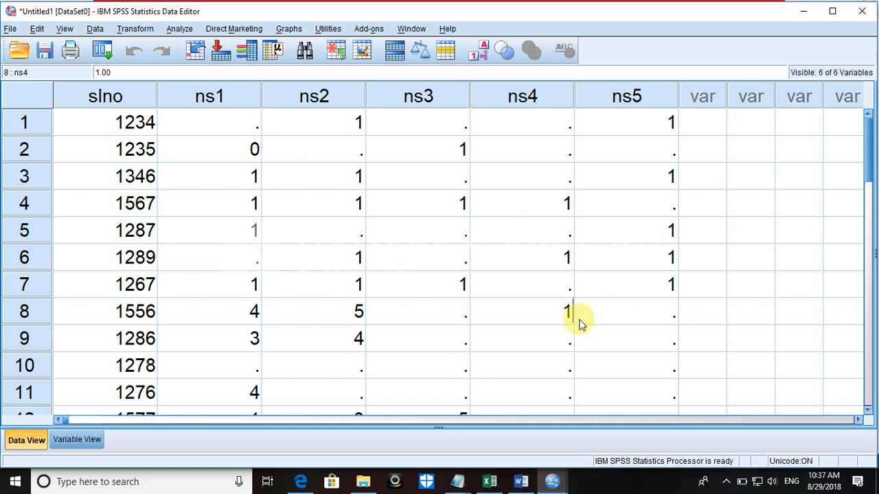
{"action": "left_click", "coordinate": [620, 312]}
{"action": "type", "text": "1"}
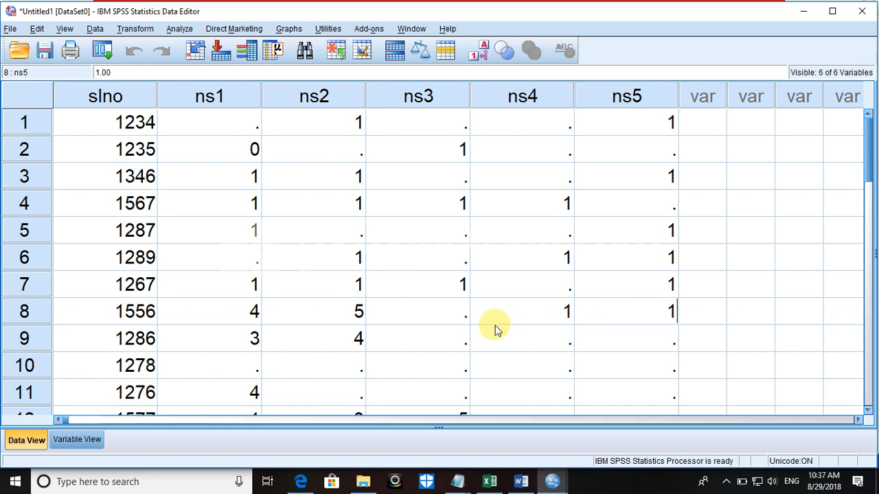
{"action": "left_click", "coordinate": [351, 313]}
{"action": "key", "text": "BackSpace"}
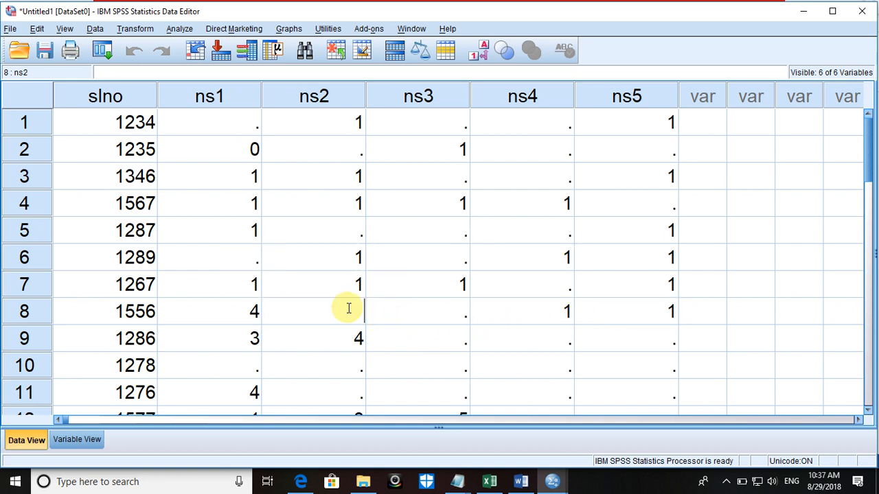
{"action": "left_click", "coordinate": [250, 313]}
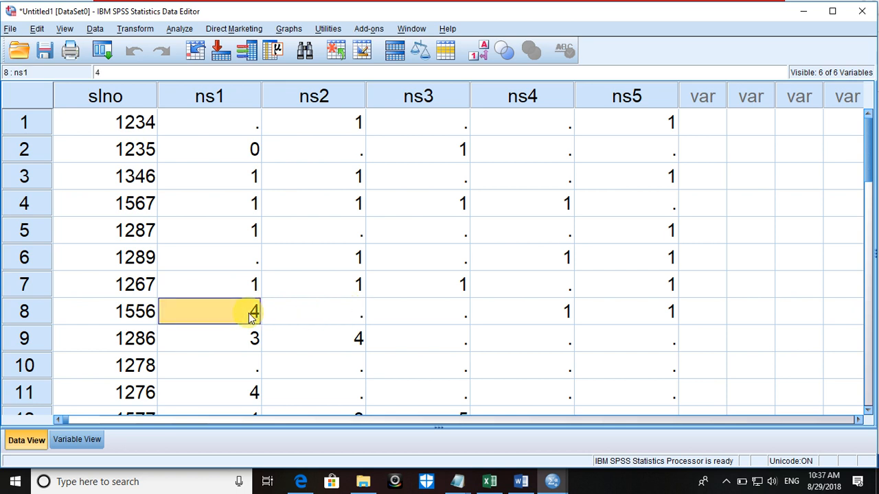
{"action": "key", "text": "BackSpace"}
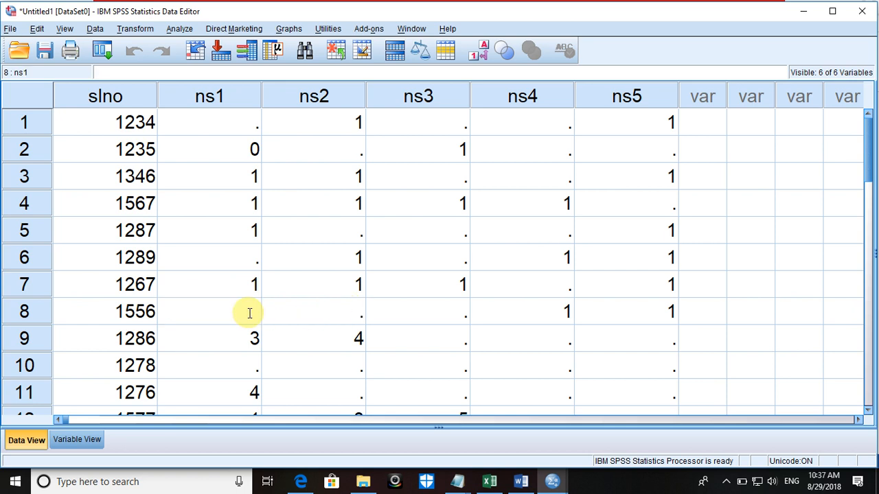
Recode the ninth case (slno 1286): enter 1 in ns3, ns4 and ns1, and clear ns2
{"action": "left_click", "coordinate": [463, 344]}
{"action": "type", "text": "1"}
{"action": "left_click", "coordinate": [516, 343]}
{"action": "type", "text": "1"}
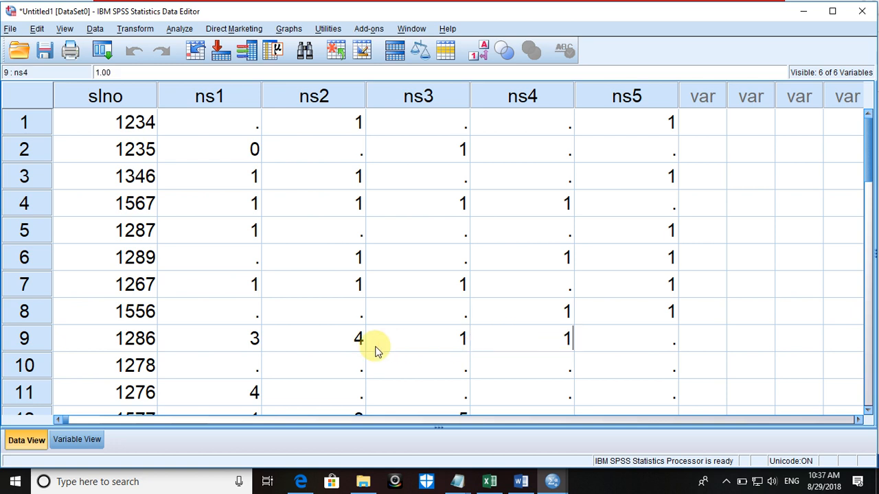
{"action": "left_click", "coordinate": [345, 352]}
{"action": "key", "text": "BackSpace"}
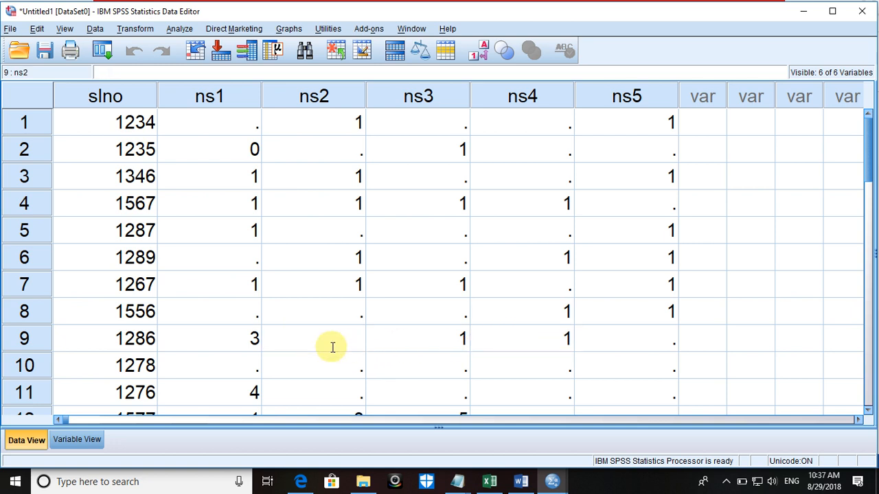
{"action": "left_click", "coordinate": [252, 346]}
{"action": "type", "text": "1"}
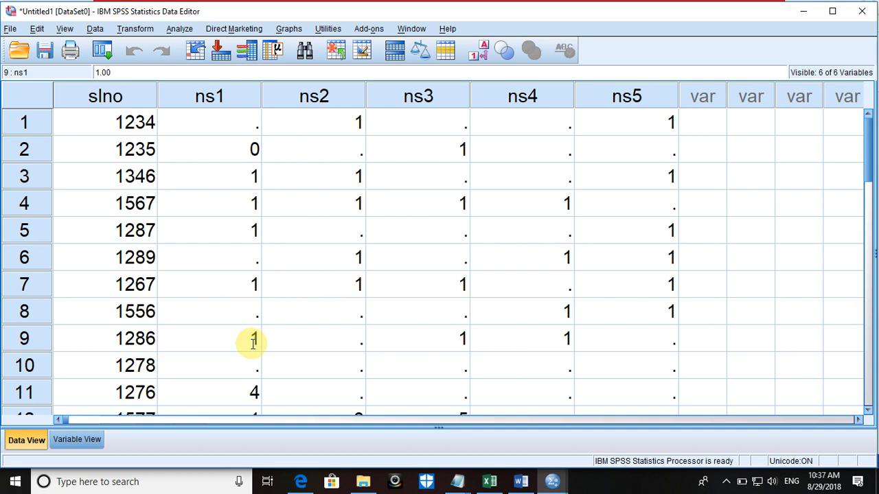
Set ns4 to 1 for the eleventh case (slno 1276)
{"action": "key", "text": "Down"}
{"action": "key", "text": "Down"}
{"action": "key", "text": "Down"}
{"action": "key", "text": "Down"}
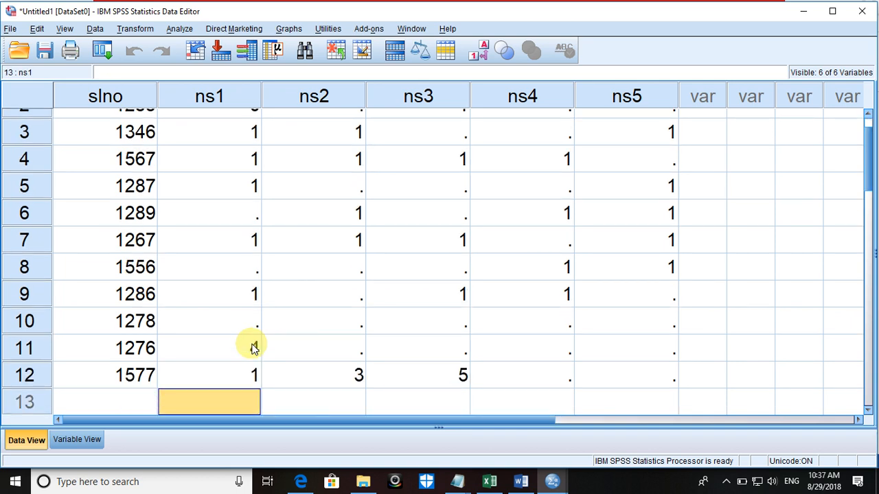
{"action": "left_click", "coordinate": [564, 351]}
{"action": "type", "text": "1"}
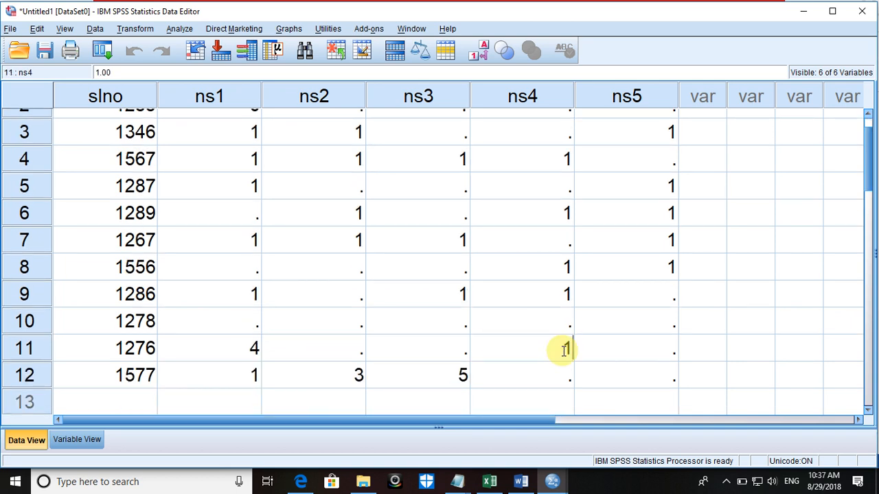
Recode the twelfth case (slno 1577): enter 1 in ns5 and ns3, and clear ns2
{"action": "left_click", "coordinate": [627, 379]}
{"action": "type", "text": "1"}
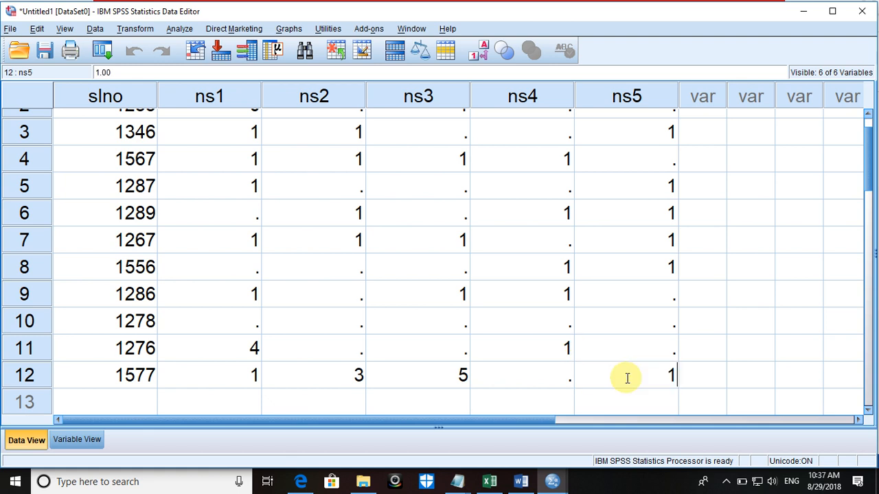
{"action": "left_click", "coordinate": [463, 373]}
{"action": "type", "text": "1"}
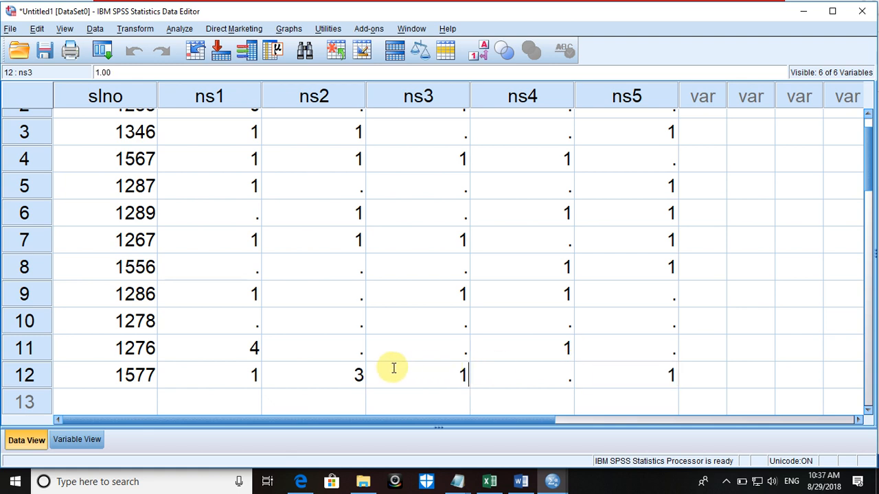
{"action": "left_click", "coordinate": [358, 375]}
{"action": "key", "text": "BackSpace"}
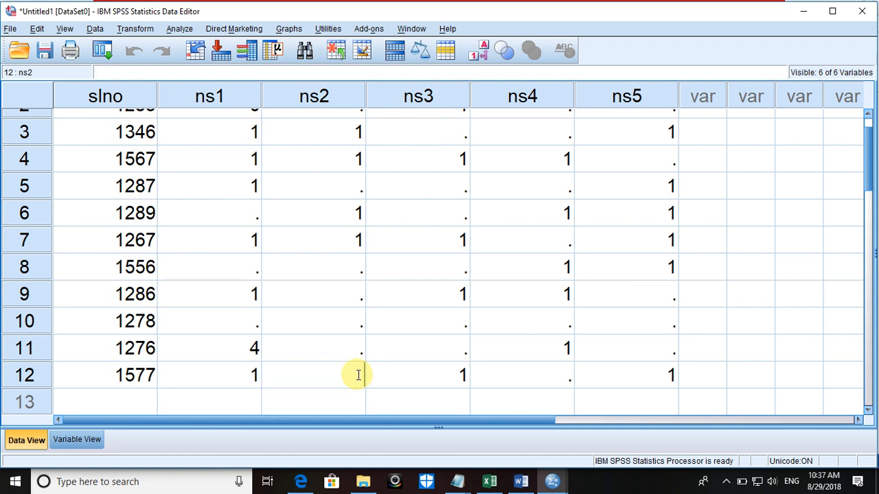
Clear ns1 for the eleventh case (slno 1276) and for the second case (slno 1235)
{"action": "left_click", "coordinate": [245, 353]}
{"action": "key", "text": "BackSpace"}
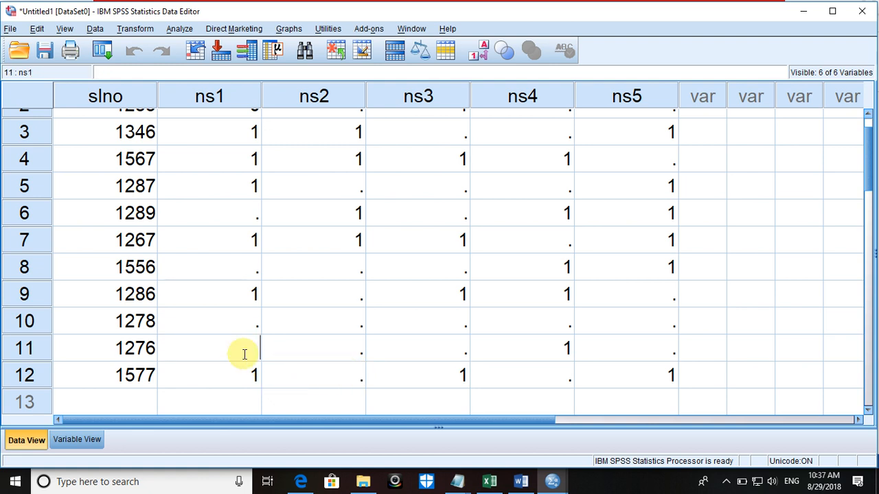
{"action": "key", "text": "Up"}
{"action": "key", "text": "Up"}
{"action": "key", "text": "Up"}
{"action": "key", "text": "Up"}
{"action": "key", "text": "Up"}
{"action": "key", "text": "Up"}
{"action": "key", "text": "Up"}
{"action": "key", "text": "Up"}
{"action": "key", "text": "Up"}
{"action": "key", "text": "Up"}
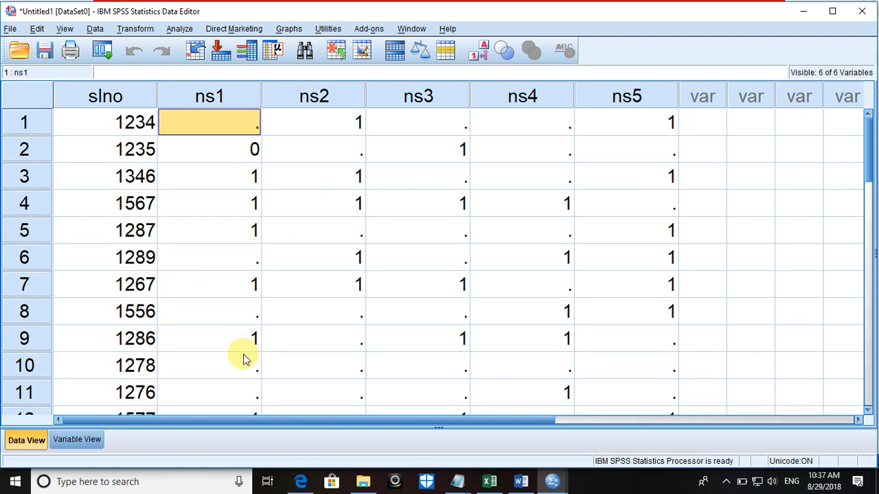
{"action": "left_click", "coordinate": [240, 162]}
{"action": "key", "text": "BackSpace"}
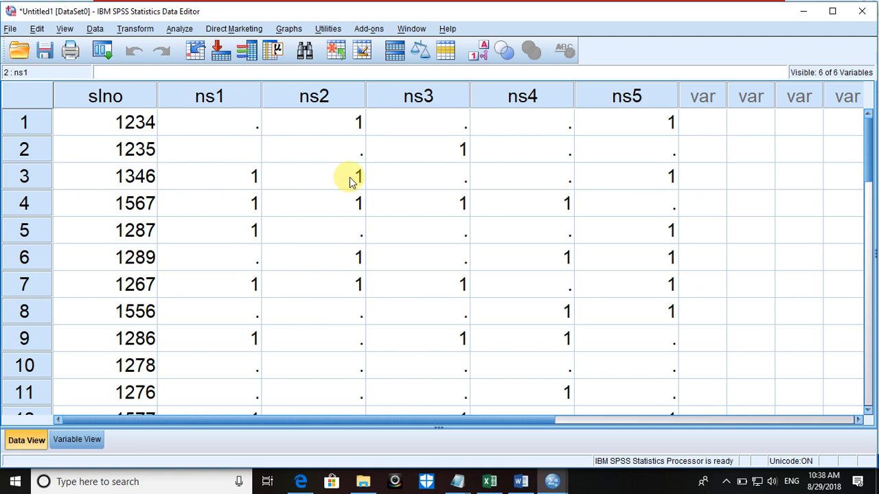
Review the recoded ns1 to ns5 values across the twelve cases
{"action": "left_click", "coordinate": [381, 199]}
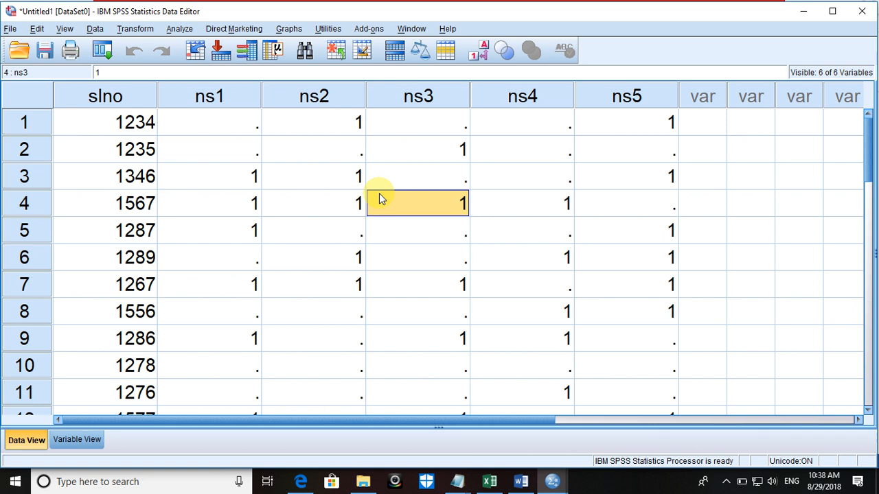
{"action": "left_click", "coordinate": [295, 237]}
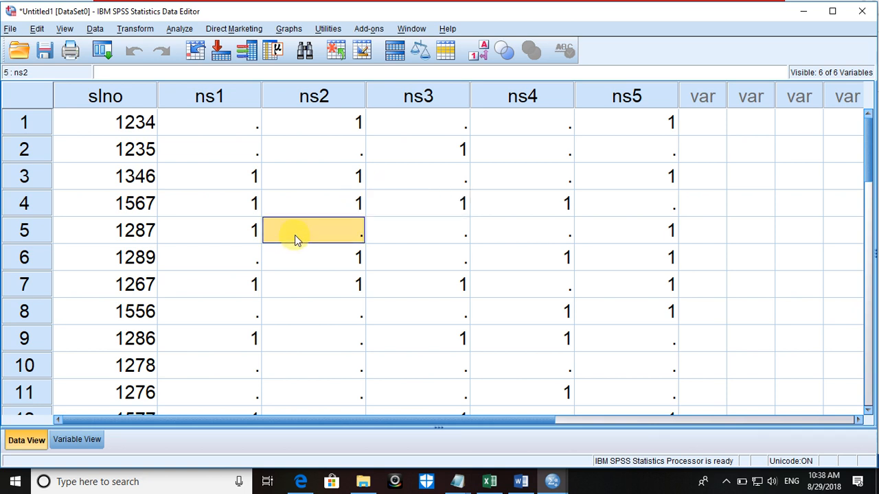
{"action": "key", "text": "Down"}
{"action": "key", "text": "Down"}
{"action": "key", "text": "Down"}
{"action": "key", "text": "Down"}
{"action": "key", "text": "Down"}
{"action": "key", "text": "Down"}
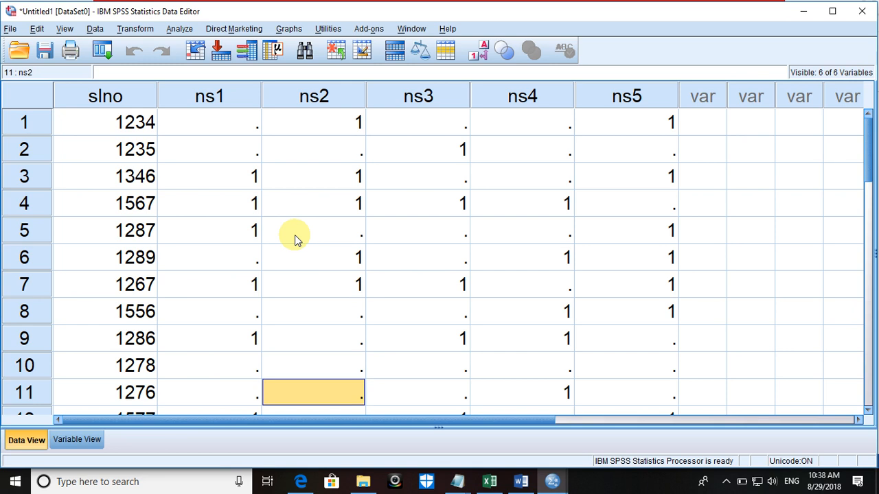
{"action": "key", "text": "Down"}
{"action": "left_click", "coordinate": [236, 153]}
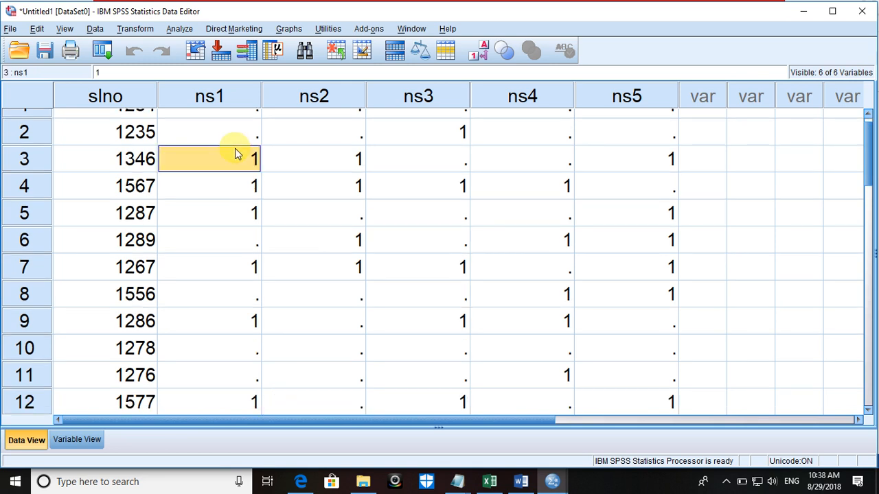
{"action": "key", "text": "Up"}
{"action": "key", "text": "Up"}
{"action": "key", "text": "Down"}
{"action": "key", "text": "Down"}
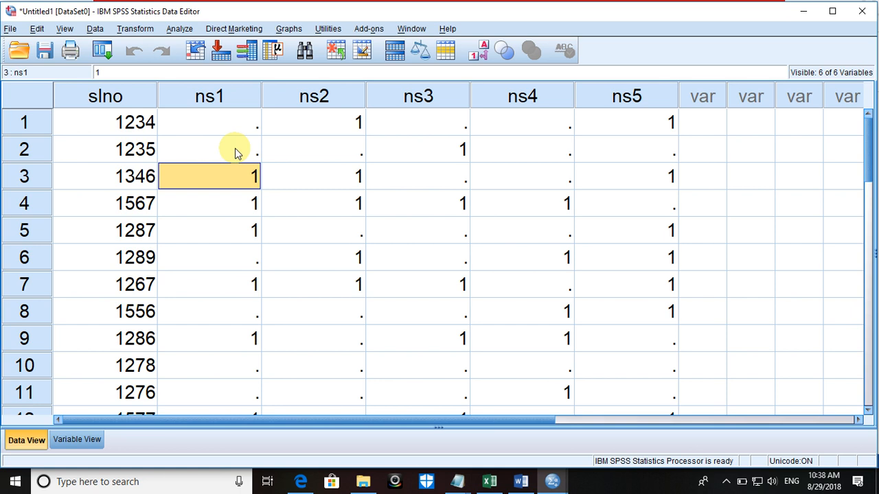
Switch to the newspaper question in Word and select its first answer option, Times of Nepal
{"action": "left_click", "coordinate": [521, 481]}
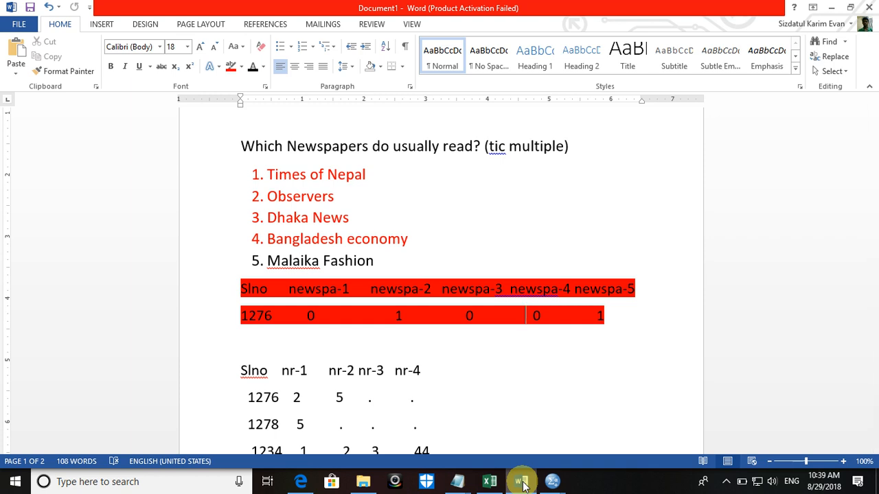
{"action": "left_click", "coordinate": [522, 482]}
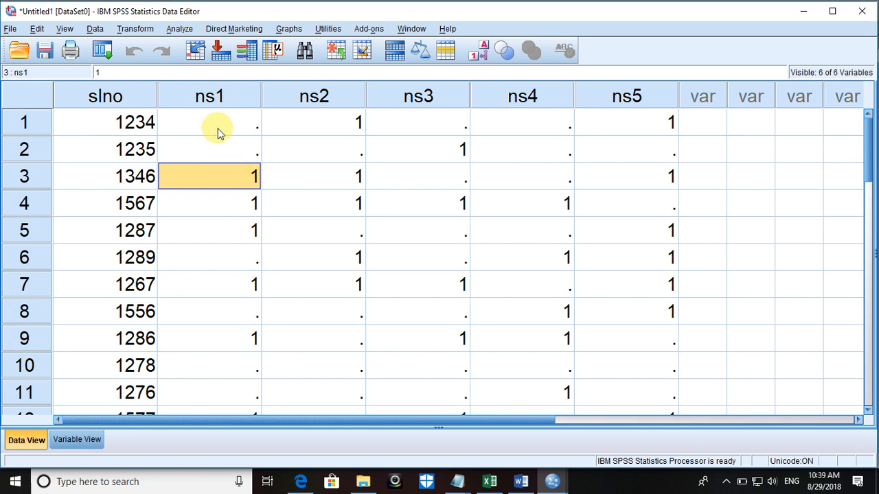
{"action": "left_click", "coordinate": [520, 481]}
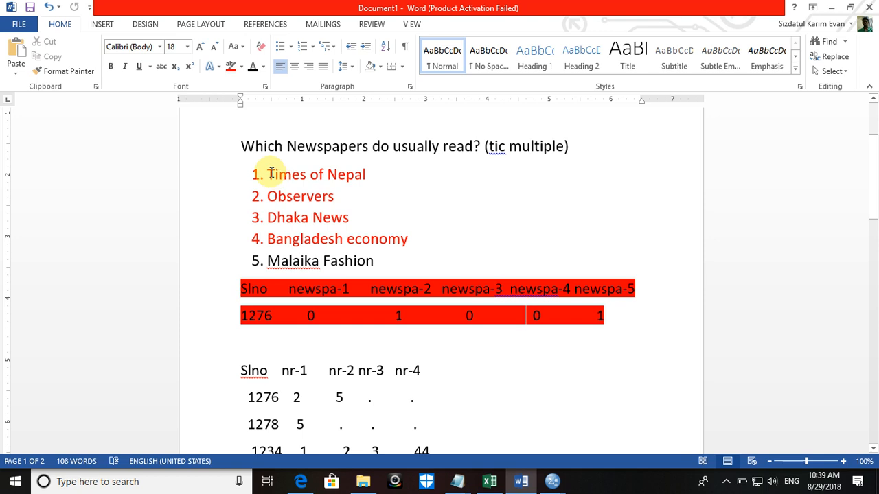
{"action": "left_click_drag", "start_coordinate": [267, 174], "coordinate": [402, 174]}
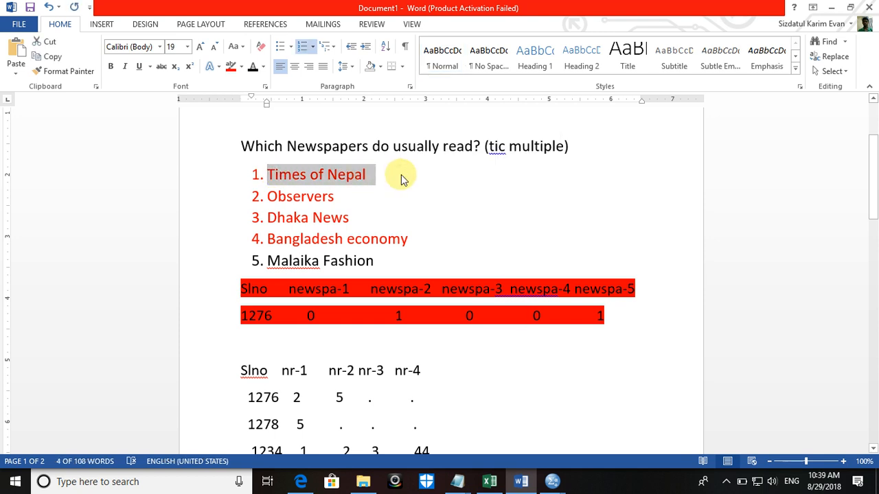
Switch to the SPSS variable definitions and try to paste the copied Times of Nepal option as the label of ns1
{"action": "left_click", "coordinate": [550, 479]}
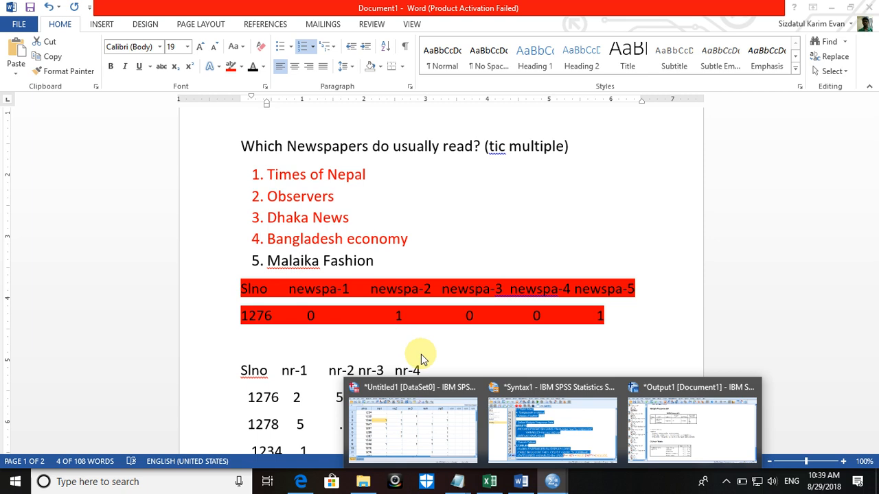
{"action": "left_click", "coordinate": [403, 416]}
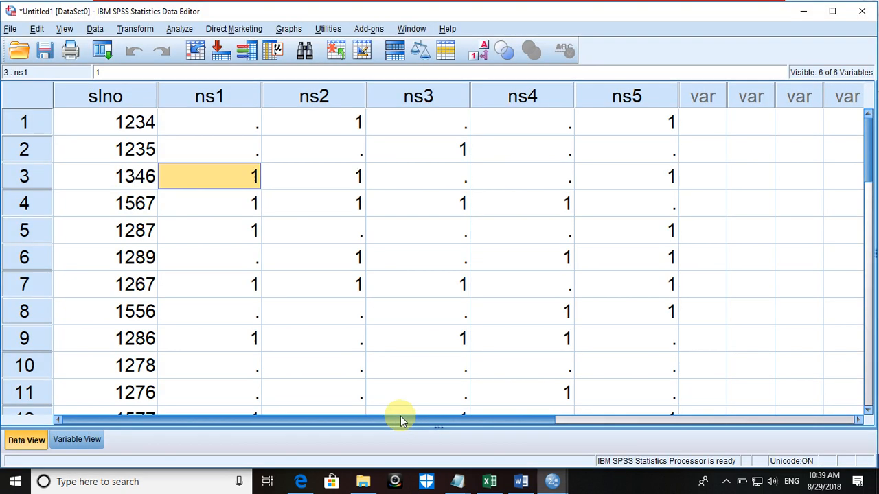
{"action": "left_click", "coordinate": [81, 440]}
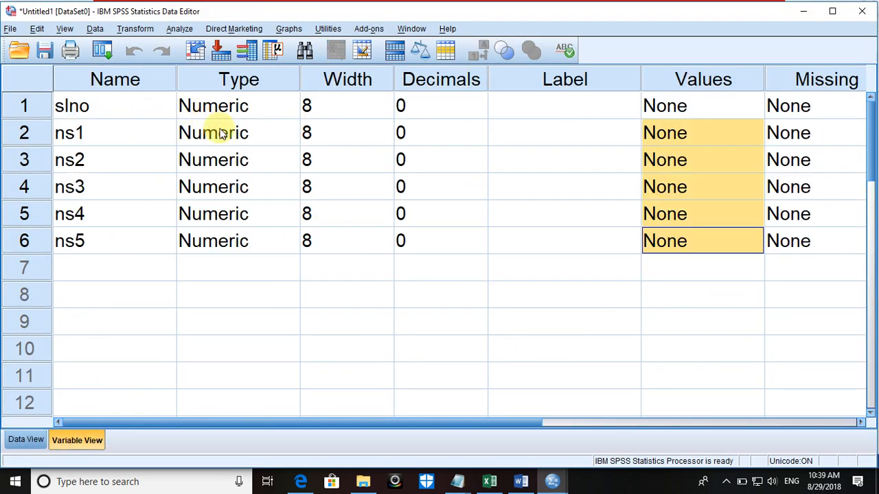
{"action": "left_click", "coordinate": [517, 134]}
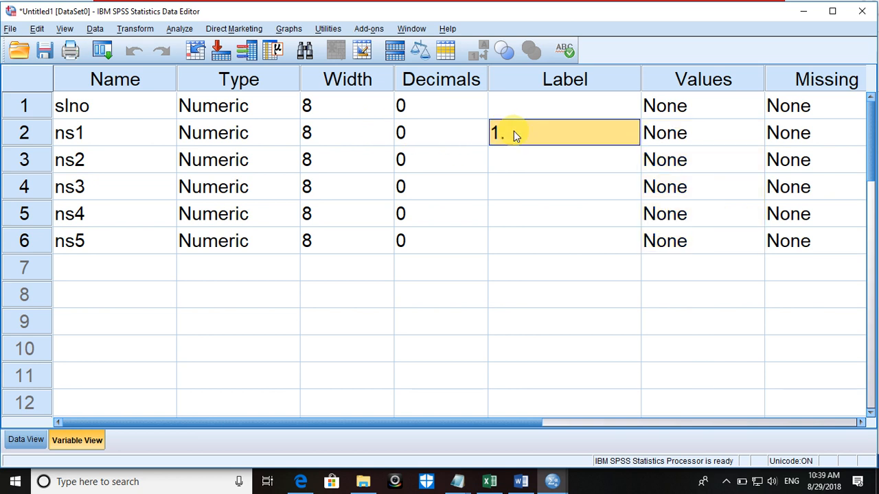
{"action": "key", "text": "BackSpace"}
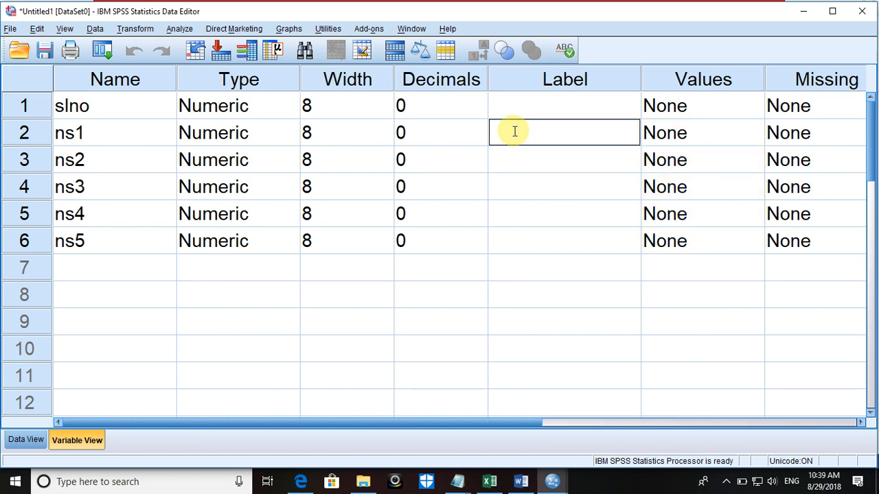
Reselect Times of Nepal in the Word questionnaire and try again to use it as the ns1 variable label in SPSS
{"action": "left_click", "coordinate": [521, 481]}
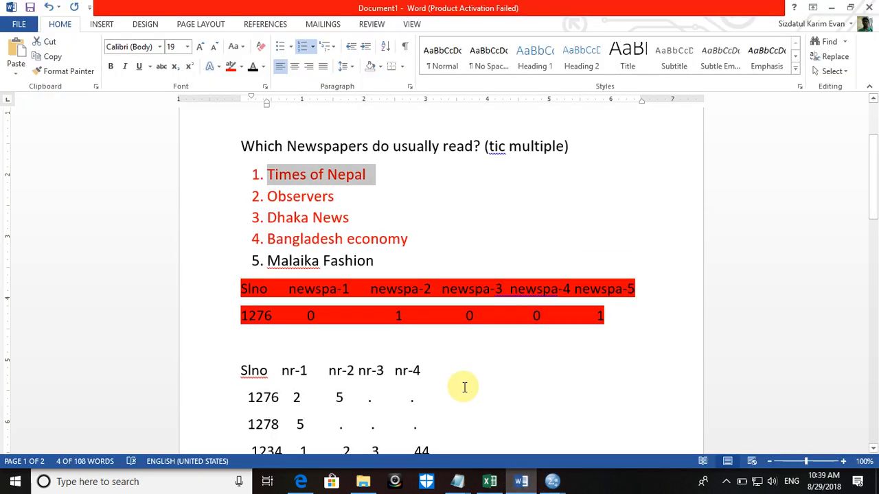
{"action": "left_click", "coordinate": [337, 173]}
{"action": "left_click_drag", "start_coordinate": [374, 175], "coordinate": [271, 173]}
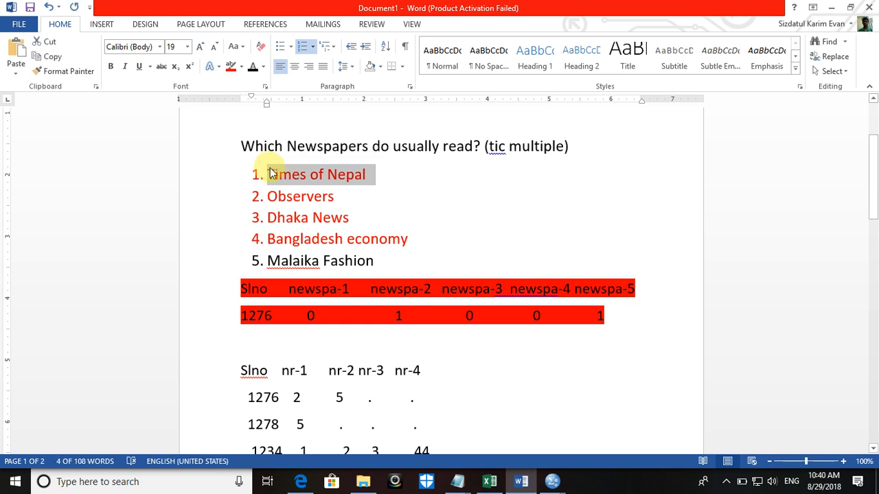
{"action": "left_click", "coordinate": [553, 481]}
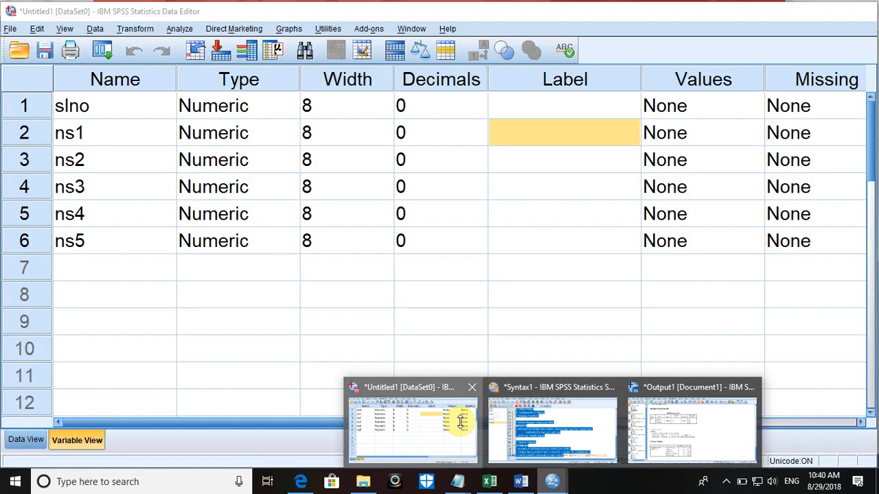
{"action": "left_click", "coordinate": [460, 423]}
{"action": "type", "text": "1."}
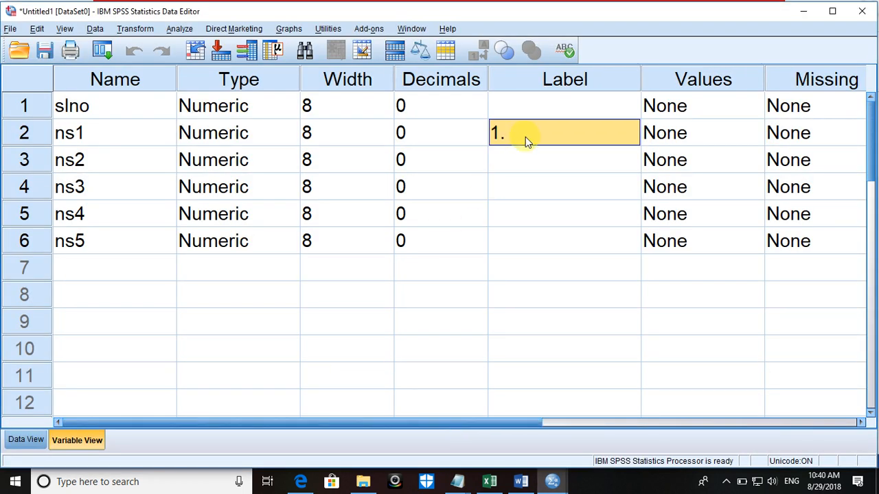
{"action": "key", "text": "BackSpace"}
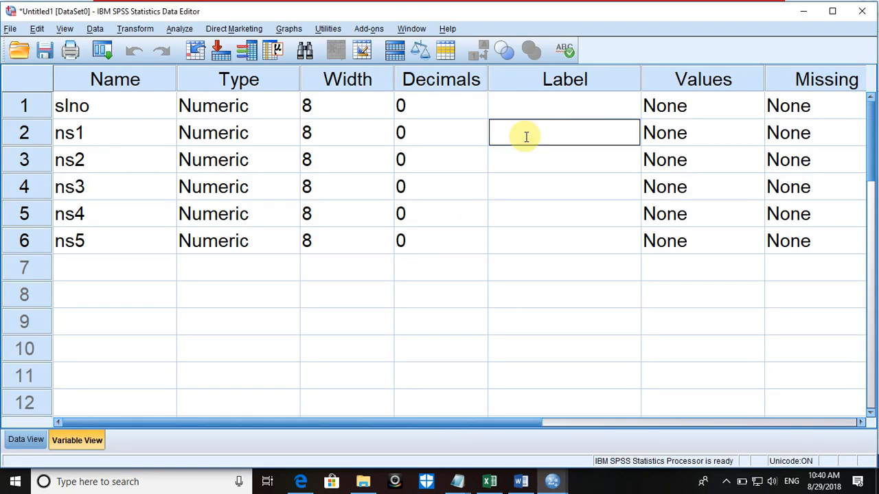
Copy the first four newspaper options, Times of Nepal through Bangladesh economy, from the Word questionnaire
{"action": "left_click", "coordinate": [552, 482]}
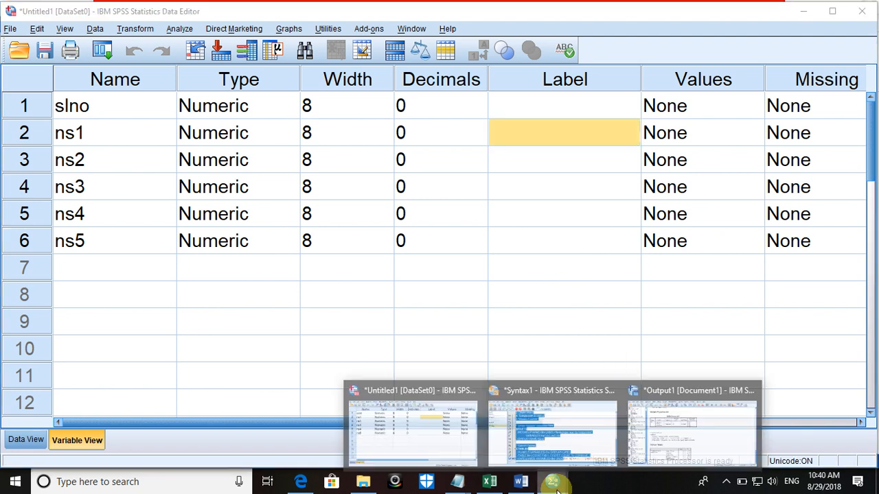
{"action": "left_click", "coordinate": [521, 481]}
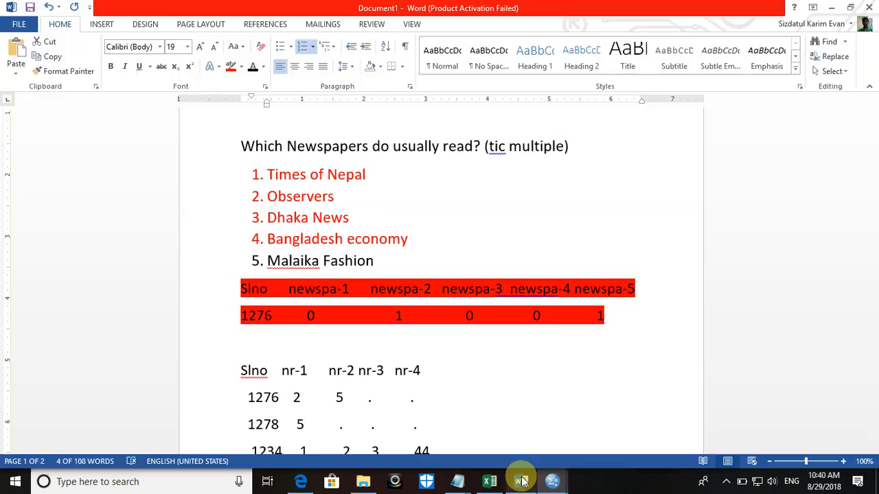
{"action": "left_click", "coordinate": [269, 174]}
{"action": "double_click", "coordinate": [274, 174]}
{"action": "left_click_drag", "start_coordinate": [357, 195], "coordinate": [425, 239]}
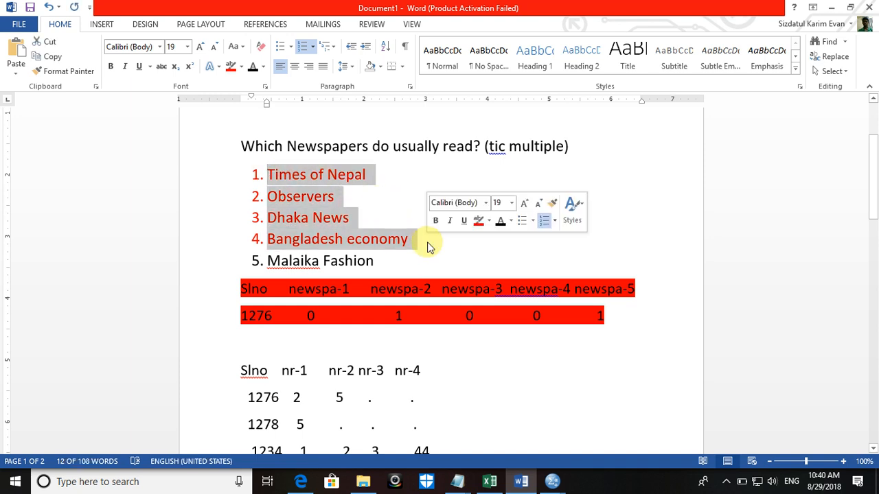
Switch to the SPSS syntax file and add several blank lines after the final CTABLES command
{"action": "left_click", "coordinate": [552, 481]}
{"action": "left_click", "coordinate": [563, 419]}
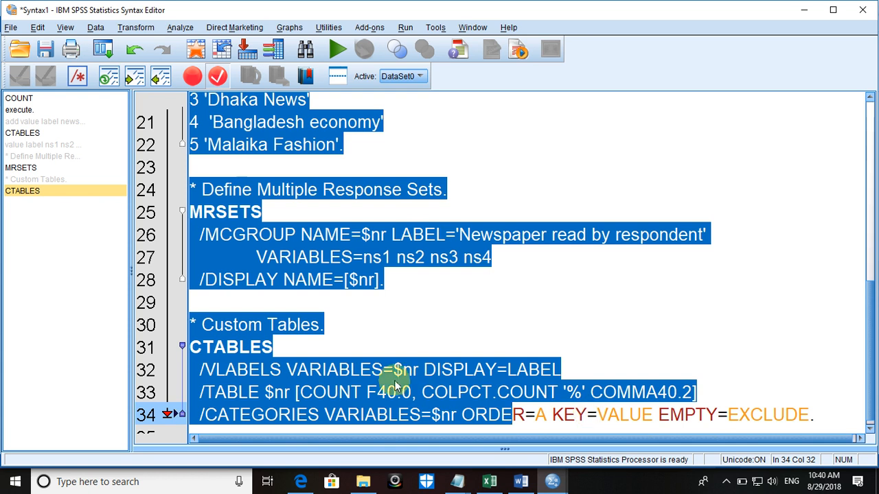
{"action": "left_click", "coordinate": [386, 390]}
{"action": "key", "text": "Down"}
{"action": "key", "text": "Down"}
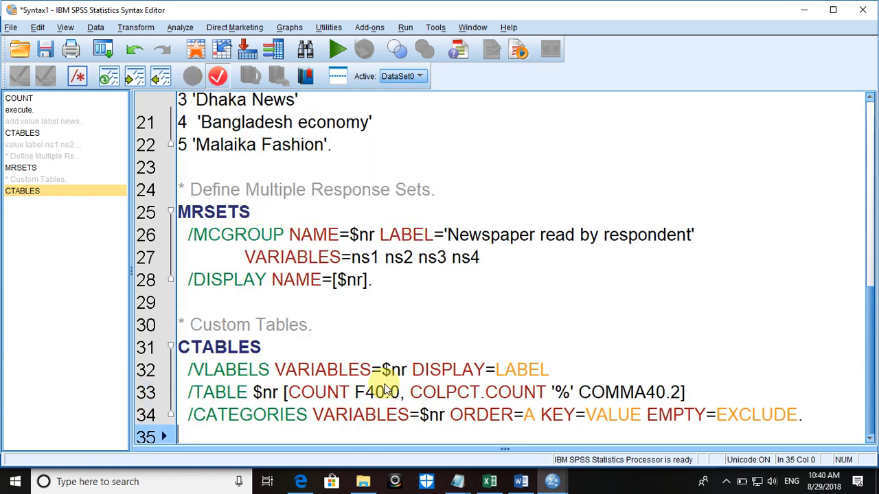
{"action": "key", "text": "Return"}
{"action": "key", "text": "Return"}
{"action": "key", "text": "Return"}
{"action": "key", "text": "Return"}
{"action": "key", "text": "Return"}
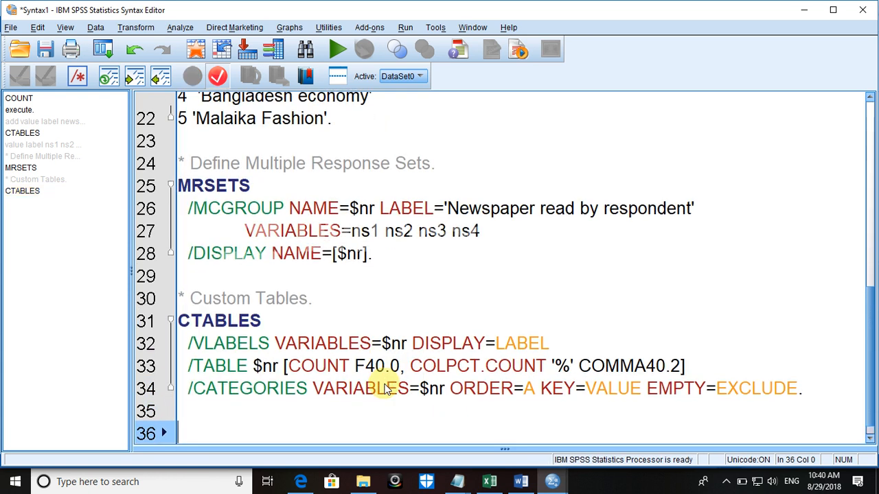
{"action": "key", "text": "Up"}
{"action": "key", "text": "Up"}
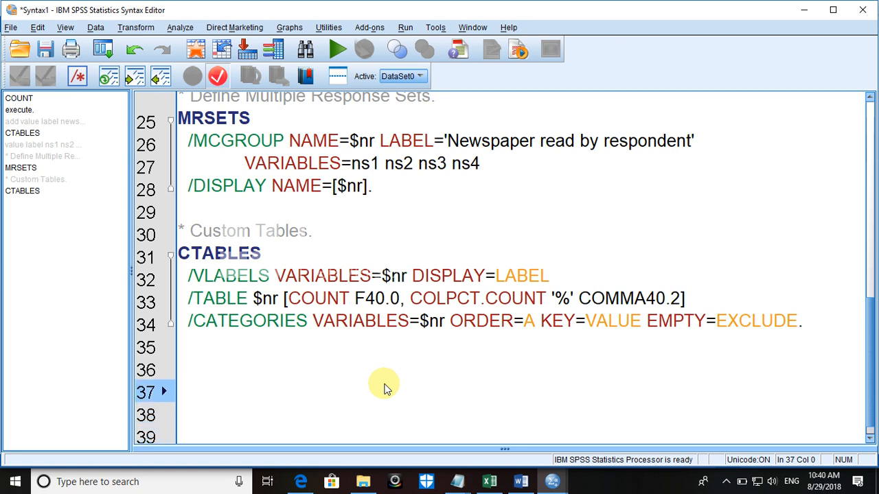
Add the comment "* dichotomas data." below the CTABLES block and paste the four copied newspaper options beneath it
{"action": "type", "text": "* di"}
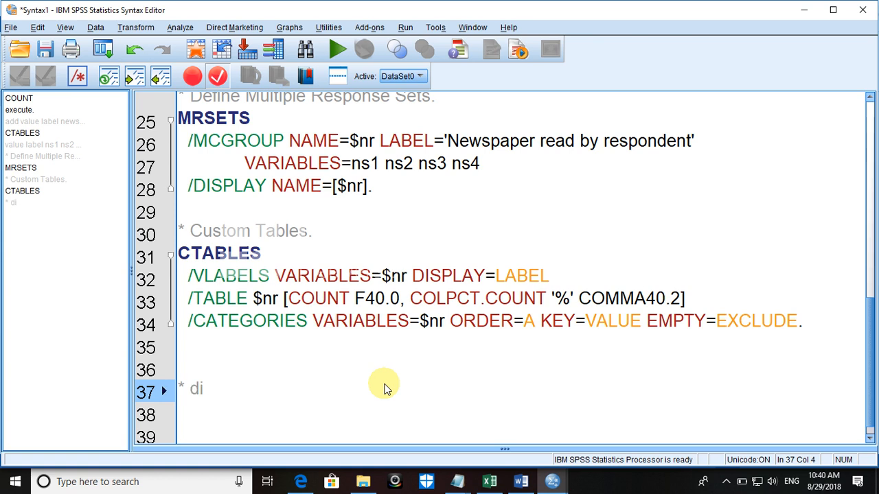
{"action": "type", "text": "chotomus"}
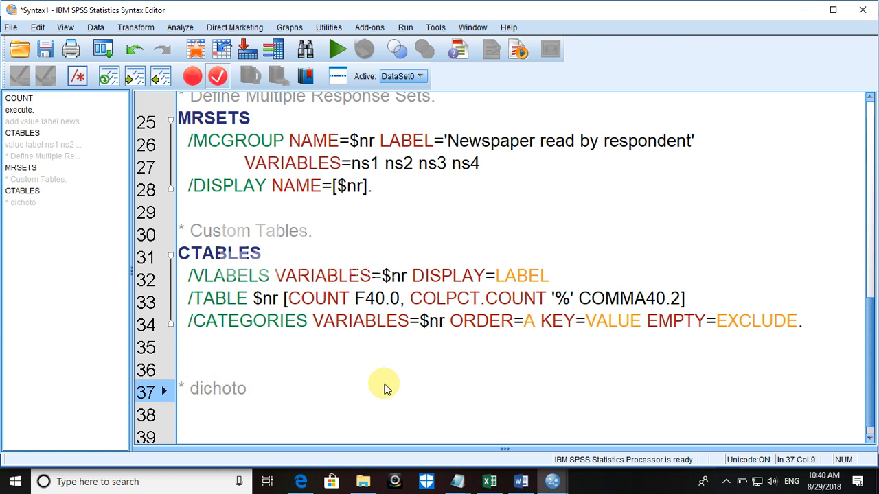
{"action": "key", "text": "BackSpace"}
{"action": "key", "text": "BackSpace"}
{"action": "key", "text": "BackSpace"}
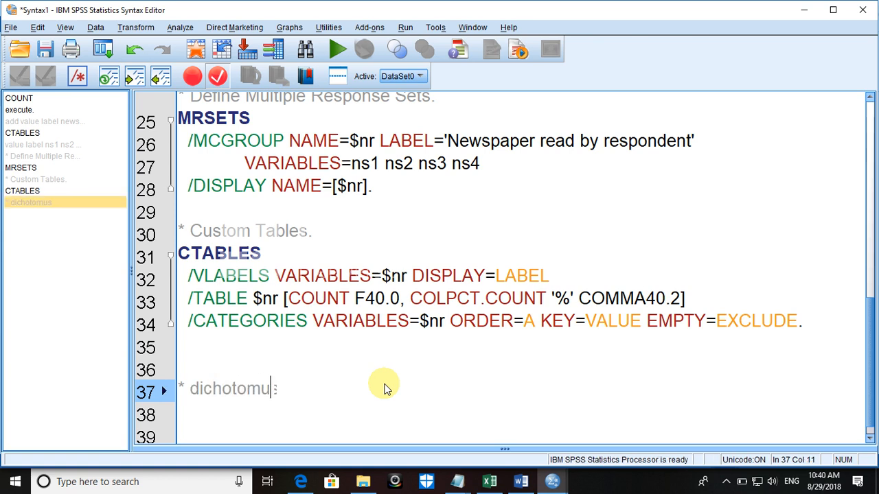
{"action": "type", "text": "s"}
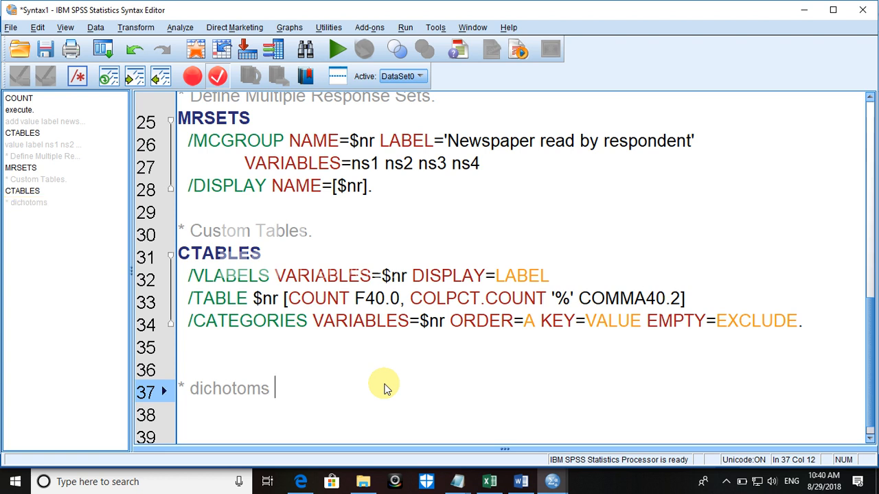
{"action": "key", "text": "BackSpace"}
{"action": "key", "text": "BackSpace"}
{"action": "type", "text": "as data"}
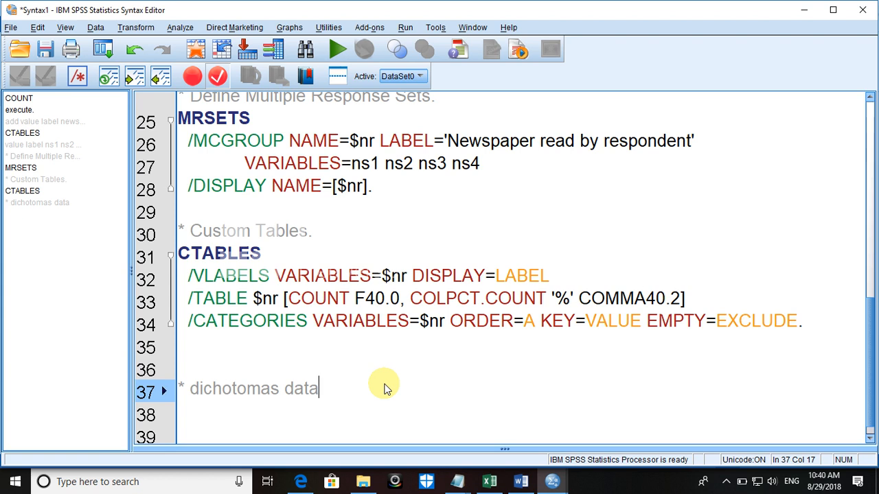
{"action": "type", "text": "."}
{"action": "key", "text": "Return"}
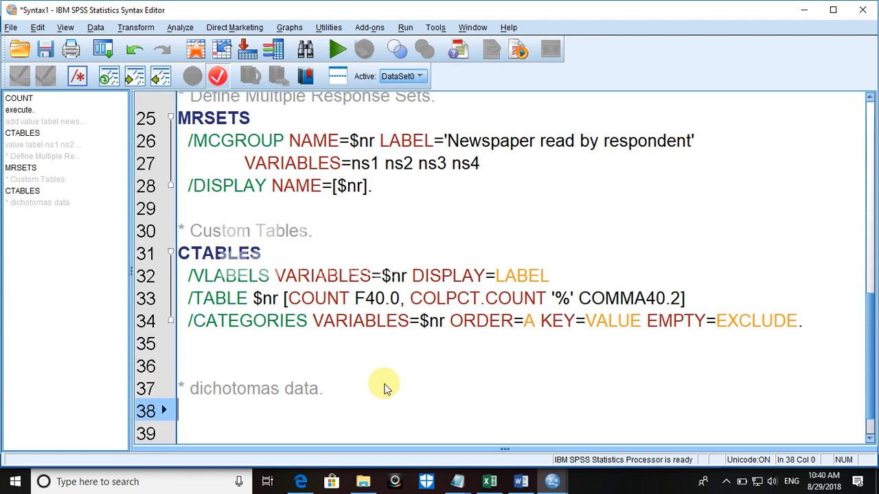
{"action": "type", "text": "1. Times of Nepal 2. Observers 3. Dhaka News 4. Bangladesh economy"}
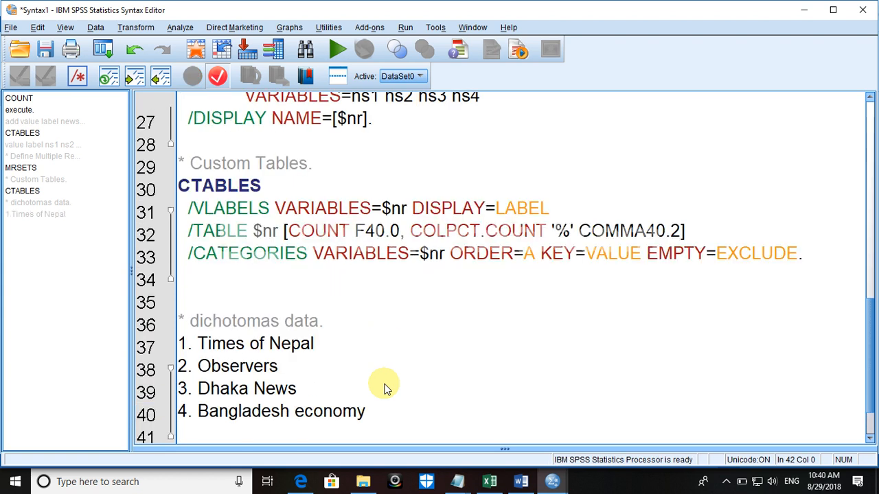
Turn the pasted Times of Nepal line into the variable label statement var lab ns1 'Times of Nepal'
{"action": "left_click", "coordinate": [197, 343]}
{"action": "key", "text": "BackSpace"}
{"action": "key", "text": "BackSpace"}
{"action": "key", "text": "BackSpace"}
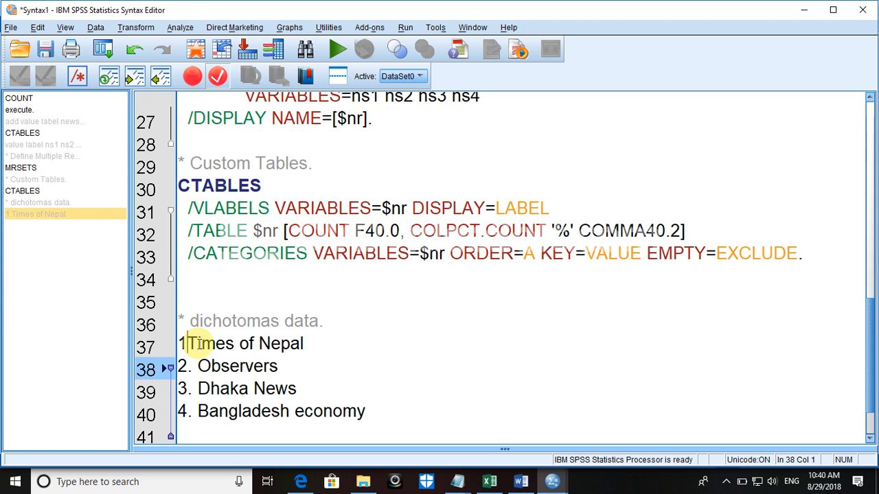
{"action": "type", "text": "var "}
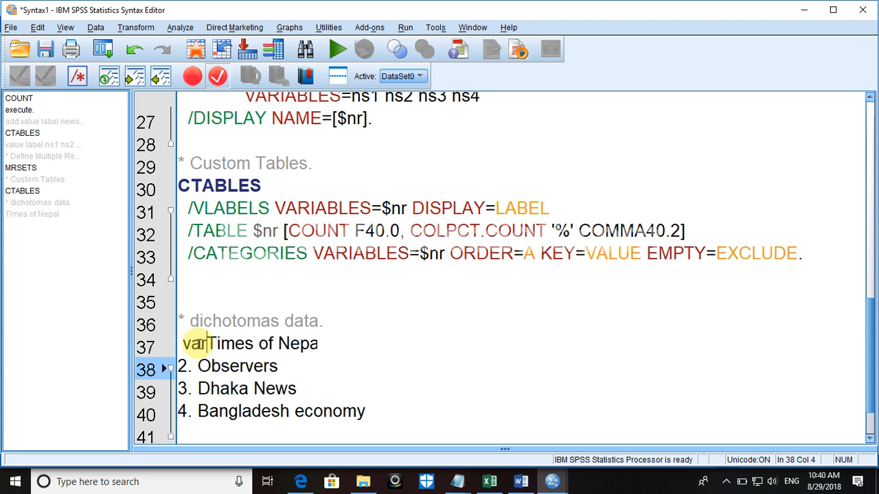
{"action": "type", "text": "l"}
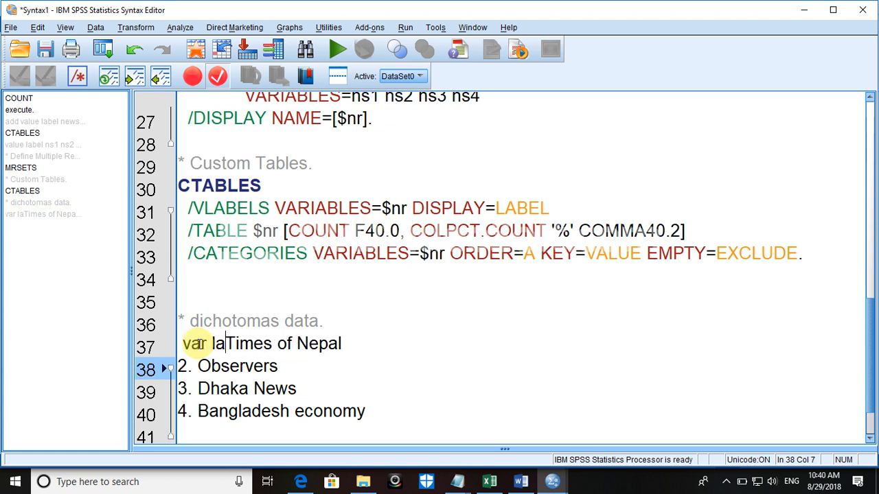
{"action": "type", "text": "ab ns1 "}
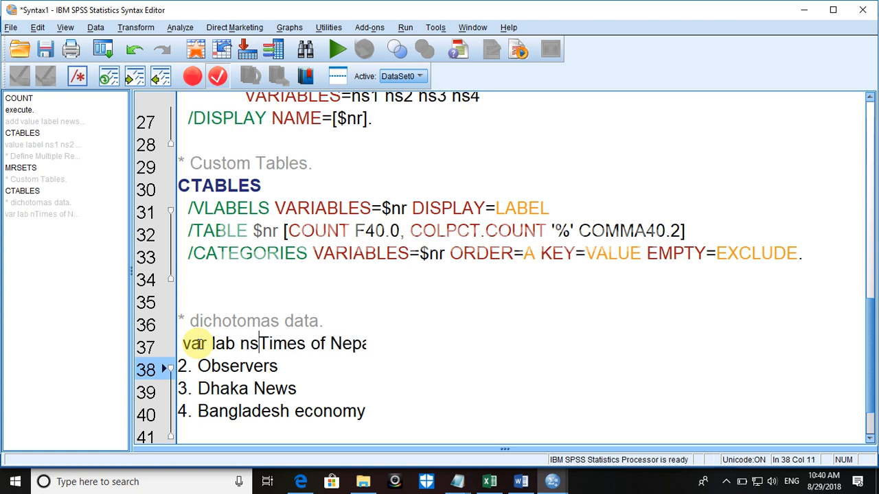
{"action": "type", "text": "'"}
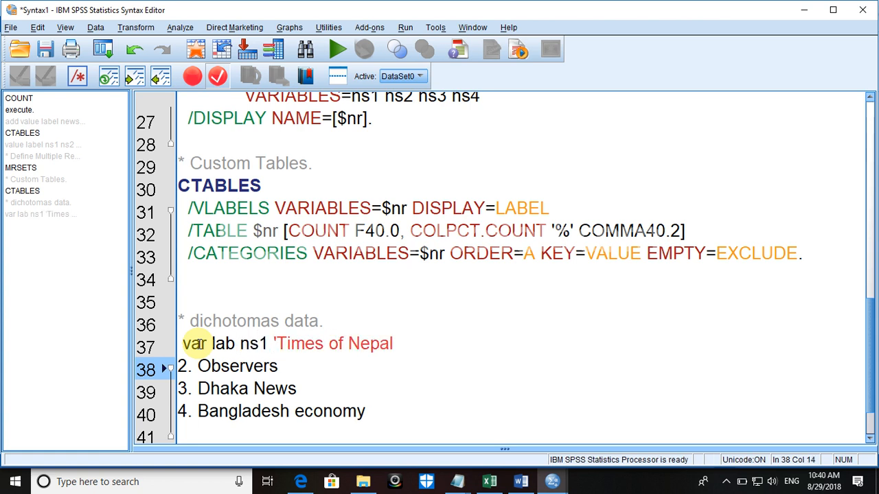
{"action": "left_click", "coordinate": [395, 346]}
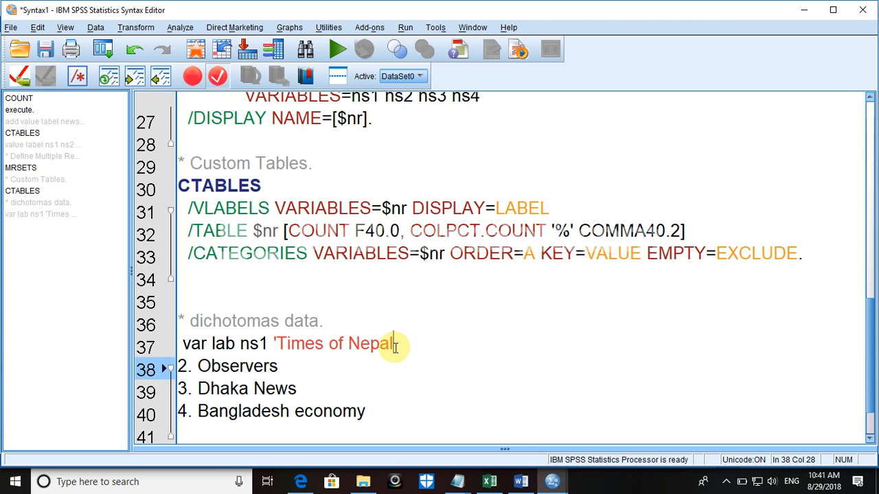
{"action": "type", "text": "'"}
{"action": "key", "text": "Return"}
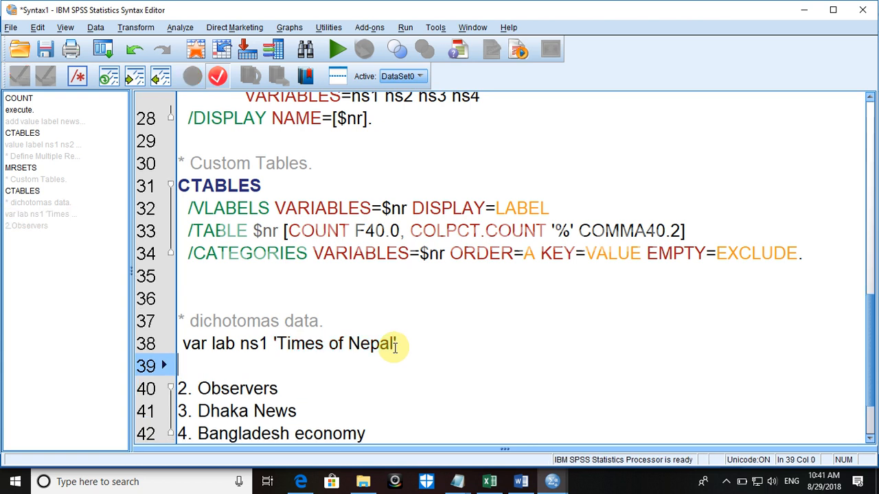
Extend the var lab statement with / ns2 'Observers' / by converting the pasted Observers option into a quoted label
{"action": "left_click", "coordinate": [403, 342]}
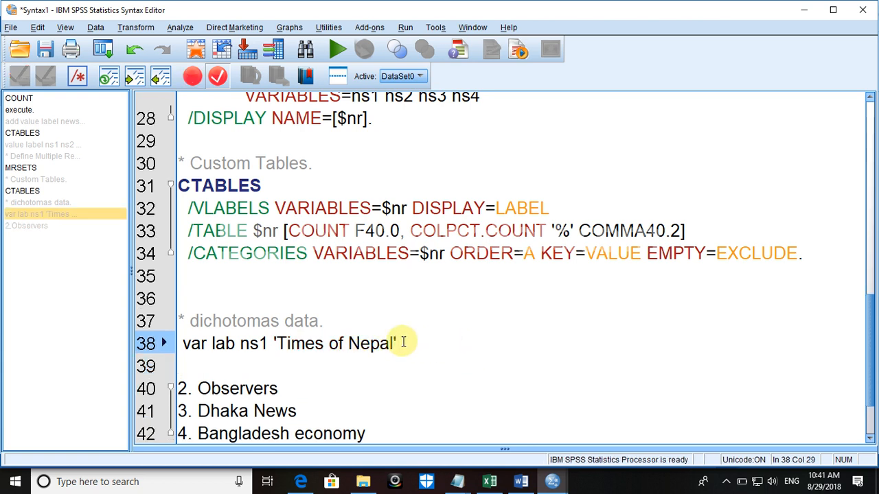
{"action": "type", "text": "/"}
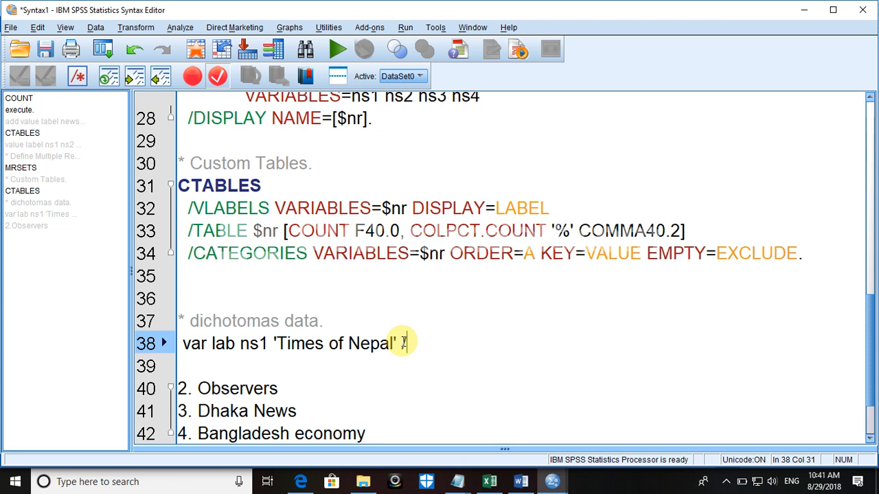
{"action": "type", "text": " ns2"}
{"action": "key", "text": "Delete"}
{"action": "key", "text": "Delete"}
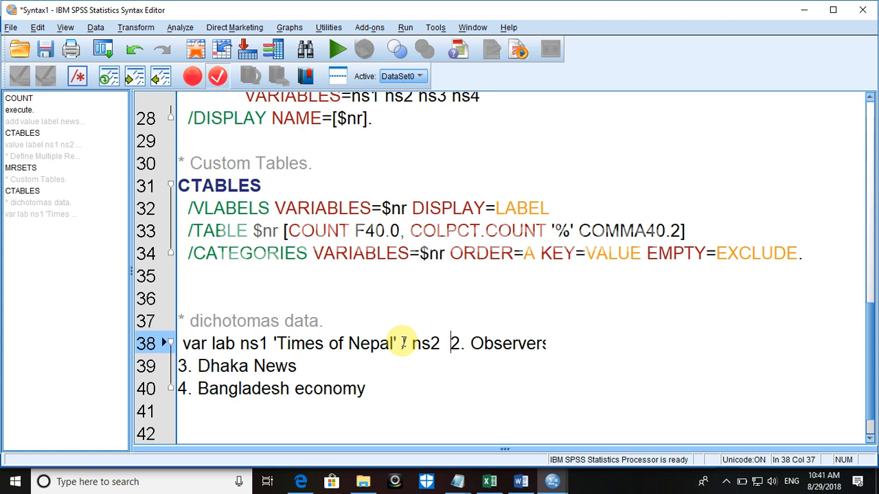
{"action": "key", "text": "Delete"}
{"action": "key", "text": "Delete"}
{"action": "key", "text": "Delete"}
{"action": "type", "text": "'"}
{"action": "left_click", "coordinate": [545, 344]}
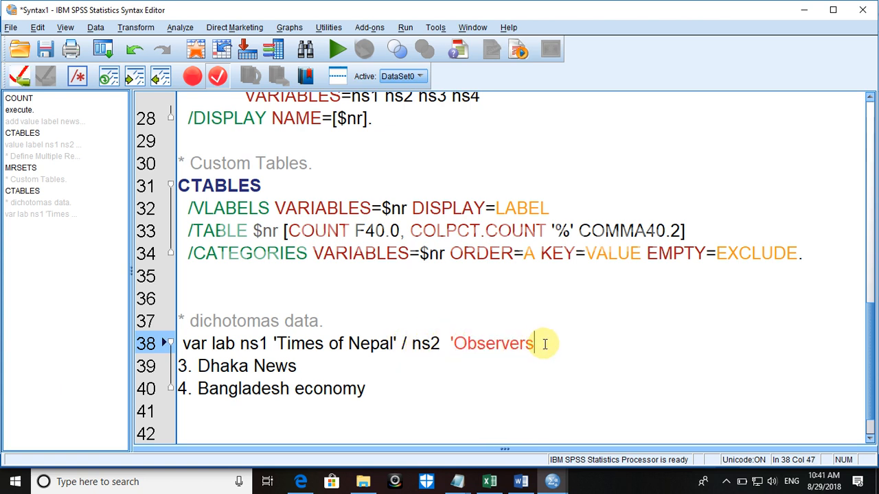
{"action": "type", "text": "' /"}
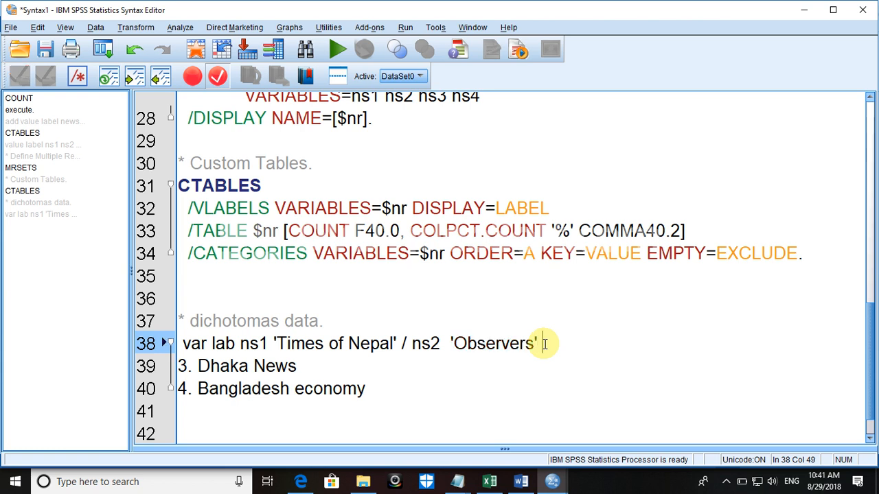
Join the Dhaka News option to the var lab line as ns3 'Dhaka News', without its list number
{"action": "key", "text": "Delete"}
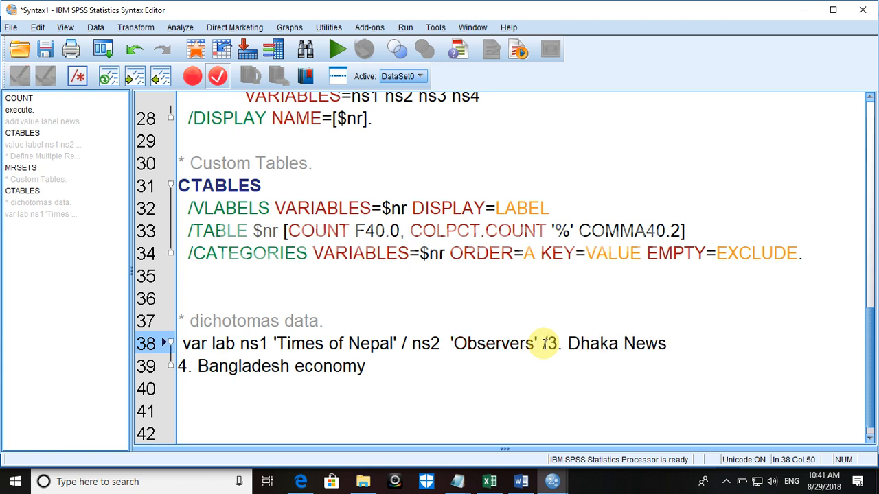
{"action": "type", "text": "n"}
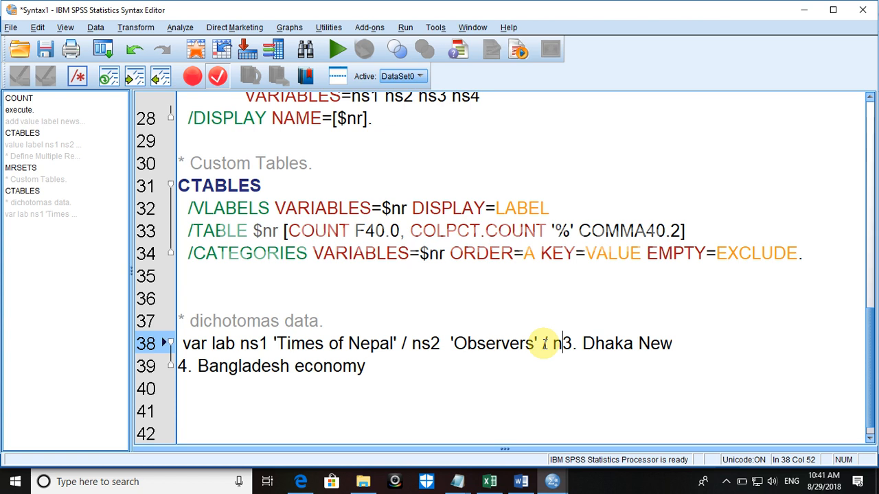
{"action": "type", "text": "s"}
{"action": "key", "text": "Right"}
{"action": "key", "text": "Delete"}
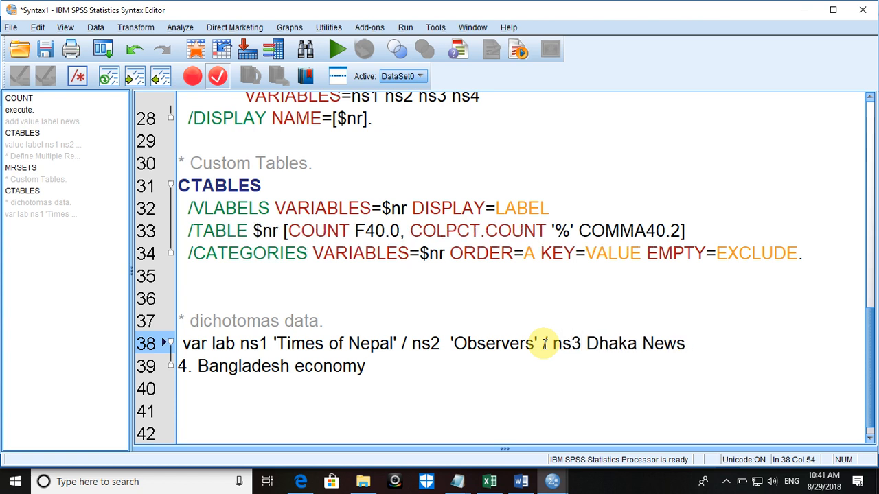
{"action": "key", "text": "Right"}
{"action": "type", "text": "'"}
{"action": "left_click", "coordinate": [692, 345]}
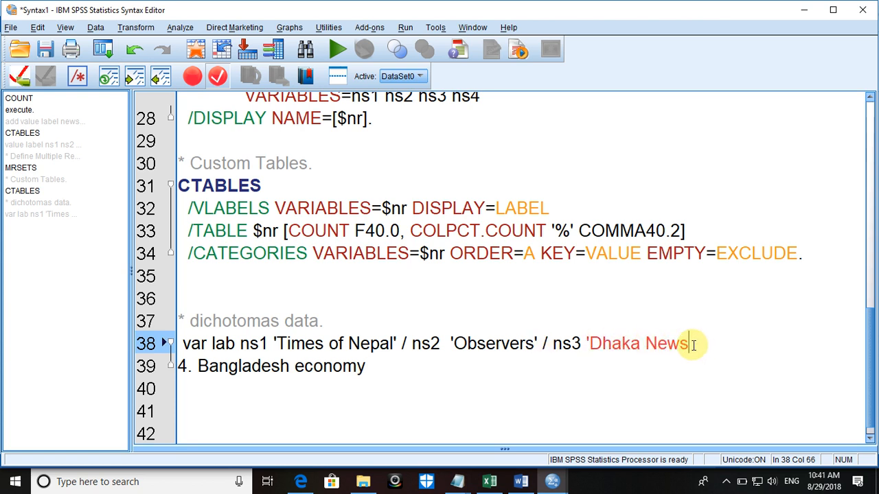
{"action": "type", "text": "'"}
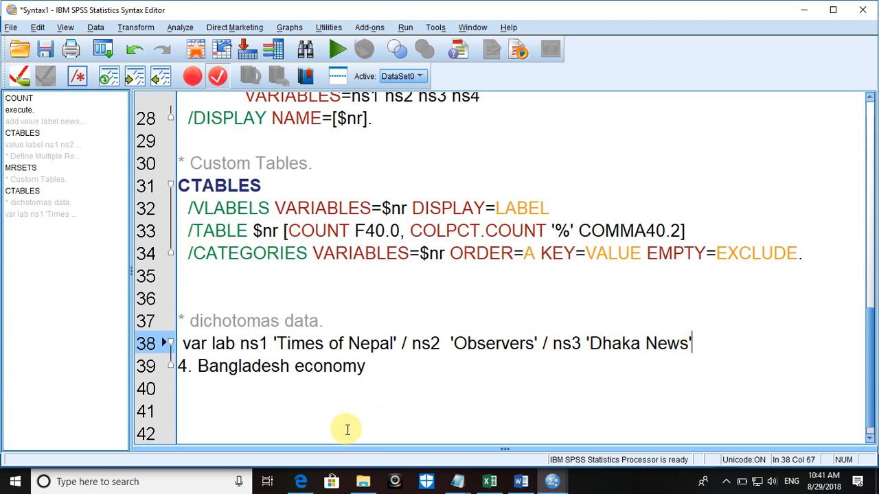
Turn the Bangladesh economy line into the indented continuation ns4 'Bangladesh economy', replacing its list number
{"action": "left_click", "coordinate": [190, 369]}
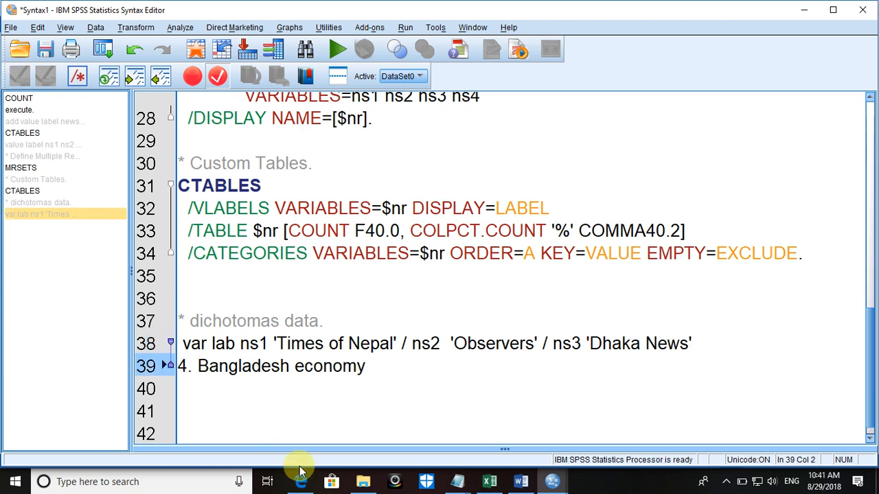
{"action": "key", "text": "BackSpace"}
{"action": "key", "text": "BackSpace"}
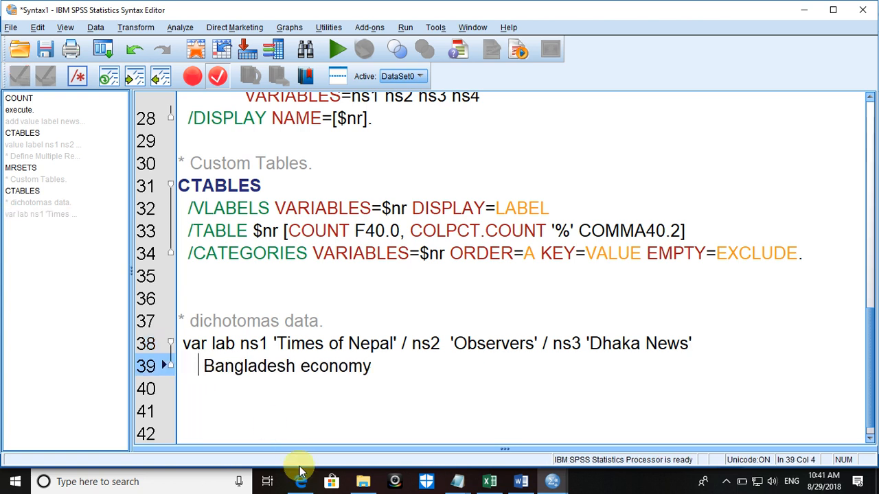
{"action": "type", "text": "ns4"}
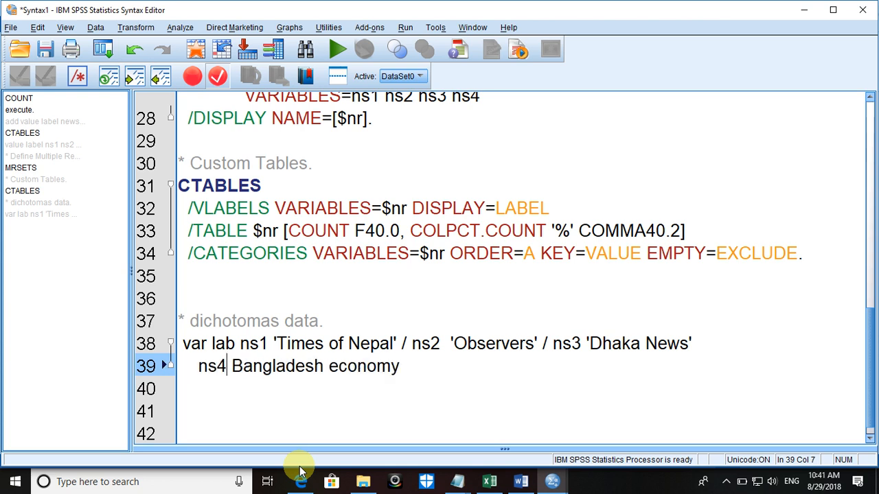
{"action": "key", "text": "Delete"}
{"action": "type", "text": "'"}
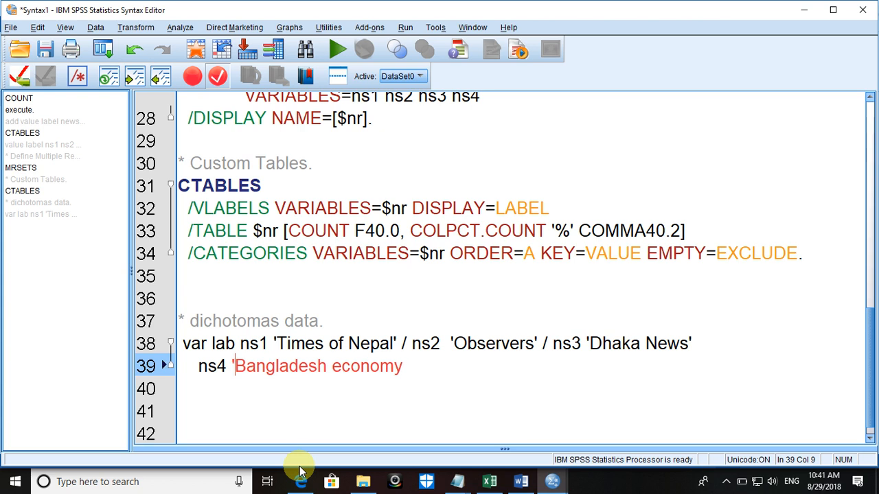
{"action": "left_click", "coordinate": [411, 366]}
{"action": "type", "text": "'"}
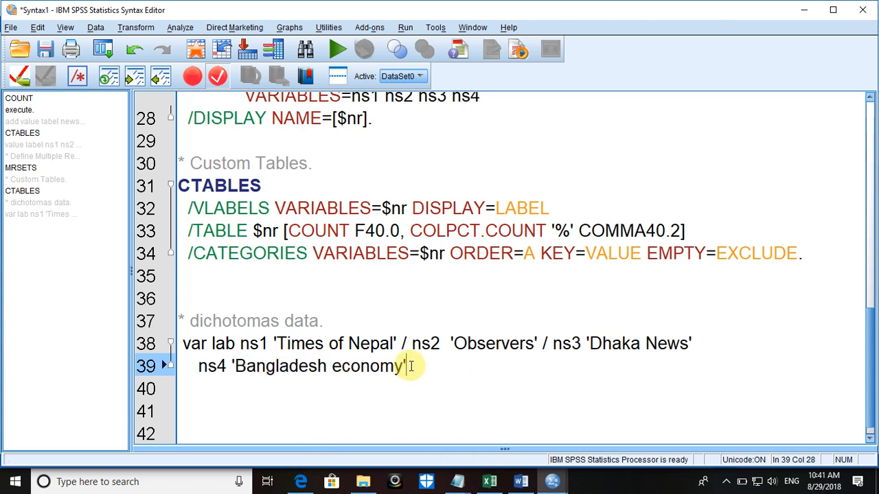
Finish the var lab statement with / ns5 'Malaika Fashion'. and begin a new line below it
{"action": "type", "text": " /"}
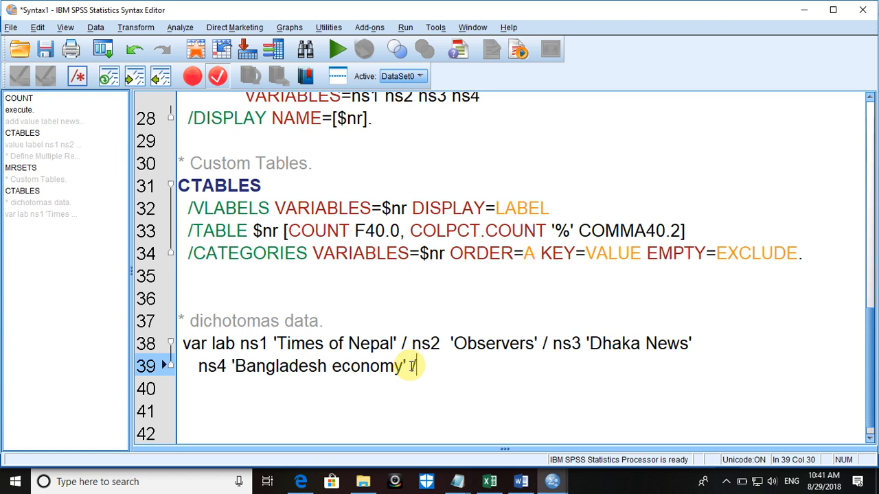
{"action": "type", "text": " ns5 'Mala"}
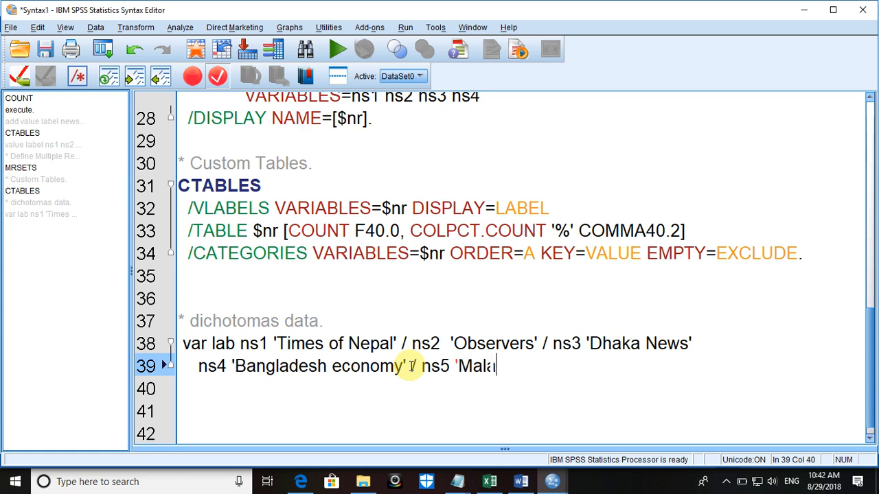
{"action": "type", "text": "ika Fa"}
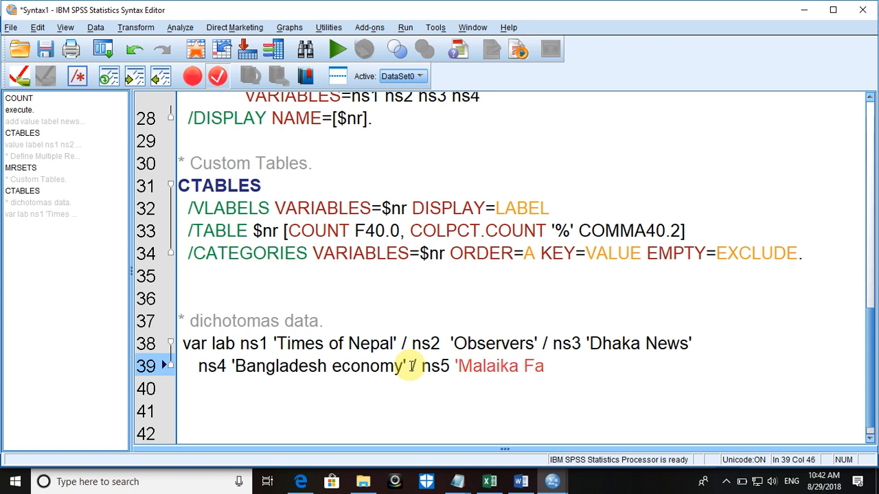
{"action": "type", "text": "shion'."}
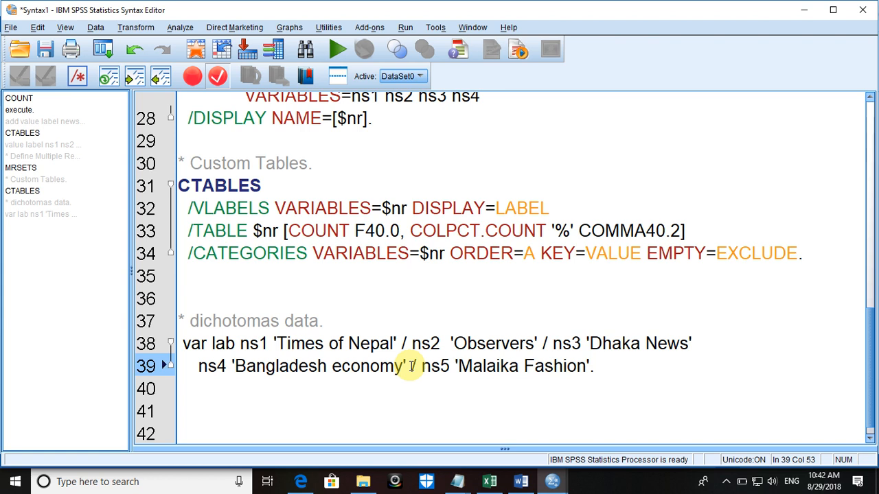
{"action": "key", "text": "Return"}
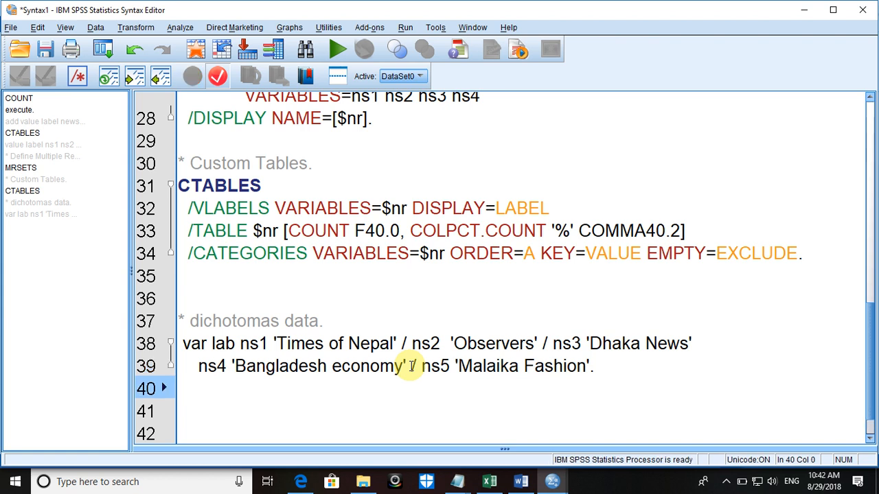
Run only the two-line var lab statement and check the labels of ns1 to ns5 in the data editor's variable list
{"action": "left_click_drag", "start_coordinate": [602, 373], "coordinate": [337, 320]}
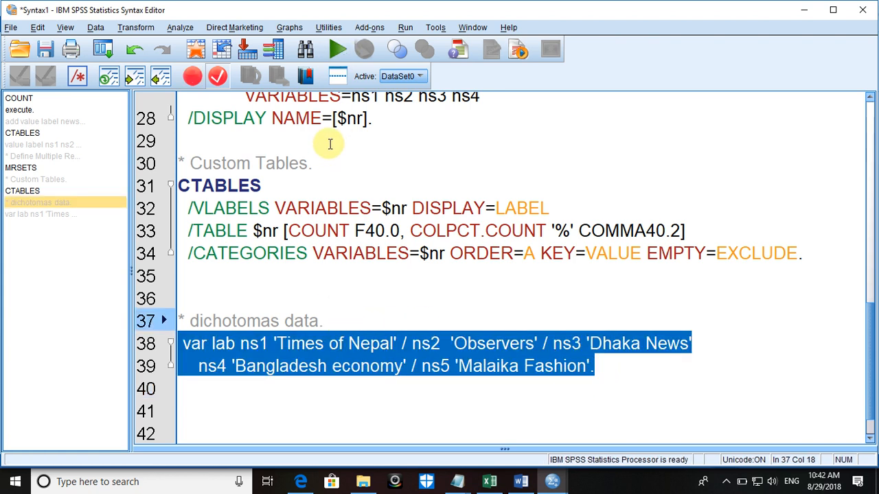
{"action": "left_click", "coordinate": [339, 50]}
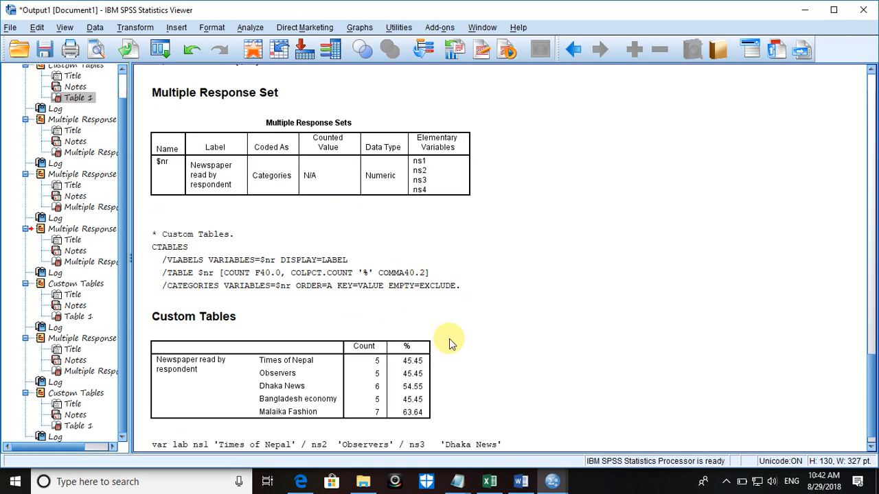
{"action": "mouse_move", "coordinate": [552, 483]}
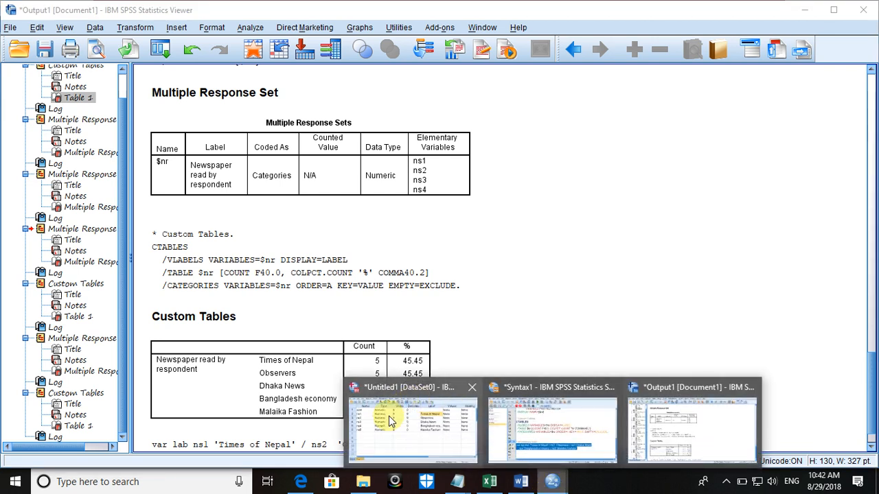
{"action": "mouse_move", "coordinate": [389, 419]}
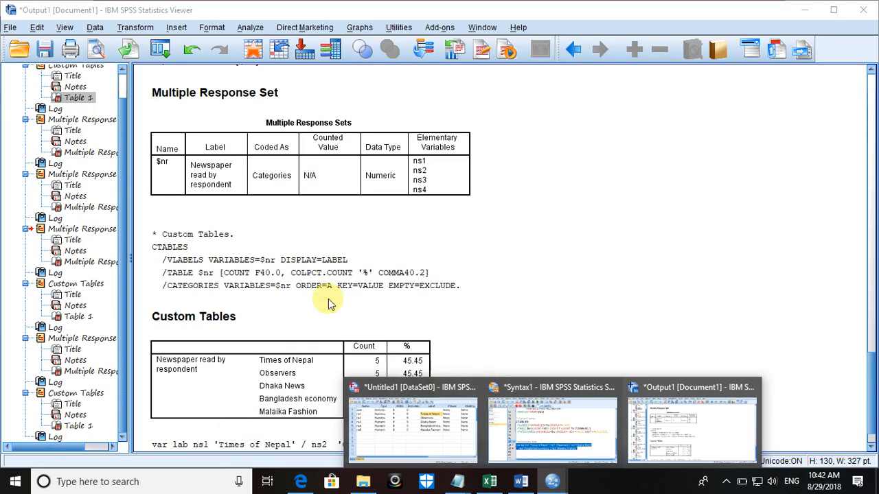
{"action": "left_click", "coordinate": [412, 418]}
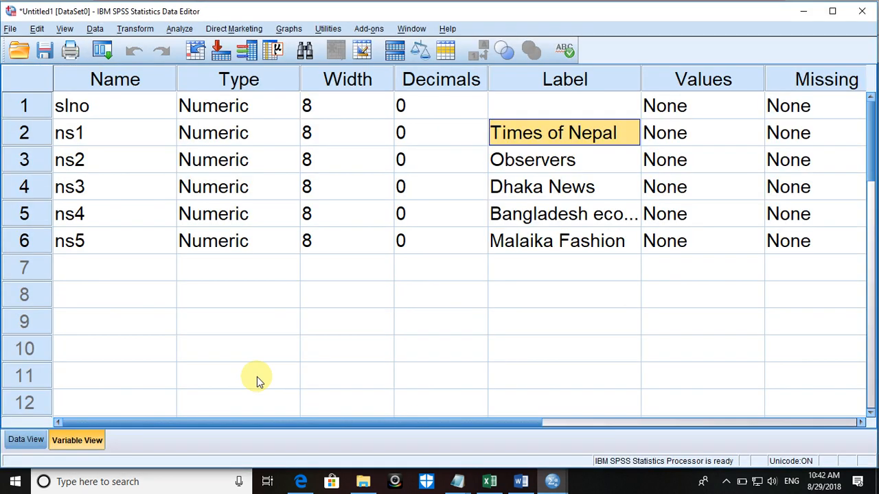
Examine how the newspaper answers are coded in the ns1 to ns5 columns of the case data
{"action": "left_click", "coordinate": [26, 440]}
{"action": "left_click", "coordinate": [246, 311]}
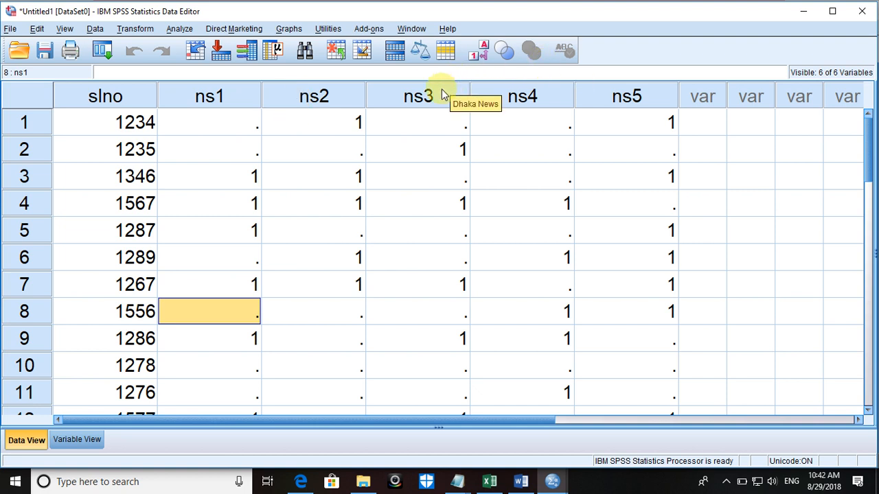
{"action": "left_click", "coordinate": [345, 122]}
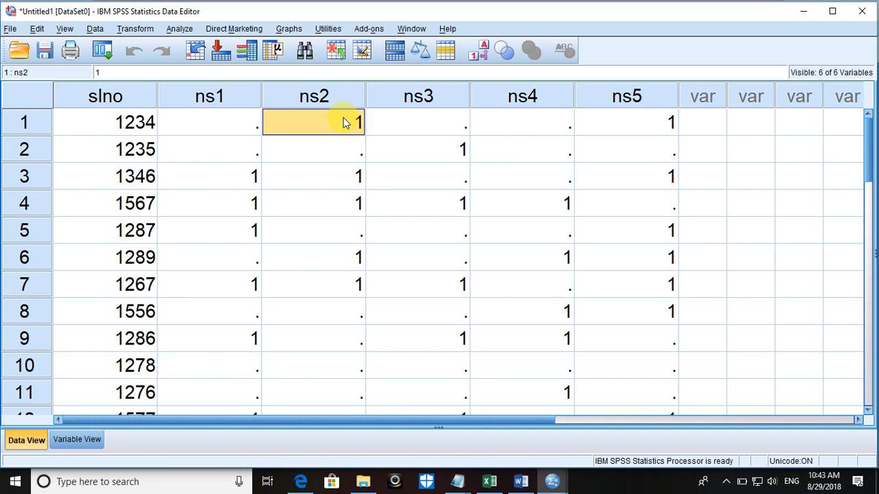
Open the multiple response set definition for custom tables and remove the existing $nr set
{"action": "left_click", "coordinate": [177, 31]}
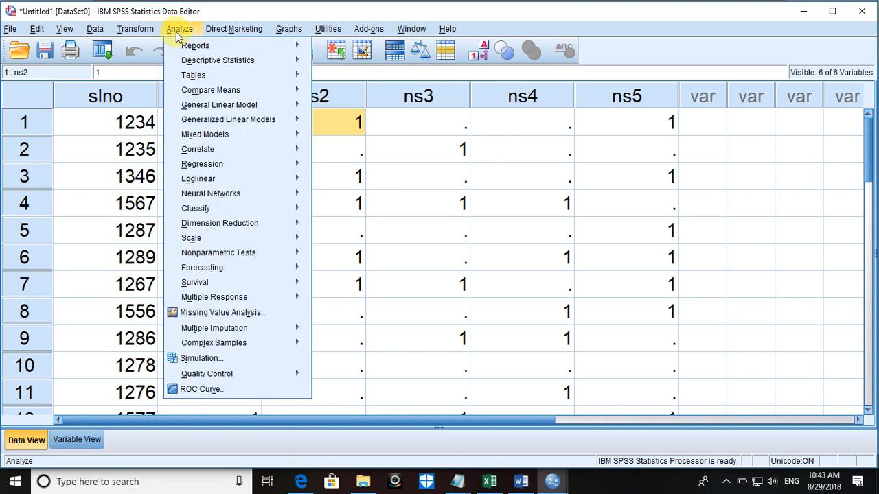
{"action": "mouse_move", "coordinate": [205, 77]}
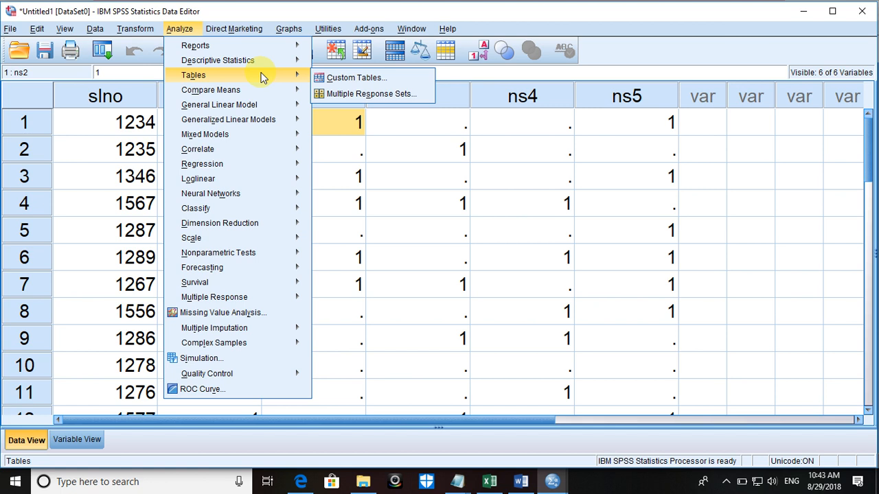
{"action": "left_click", "coordinate": [335, 93]}
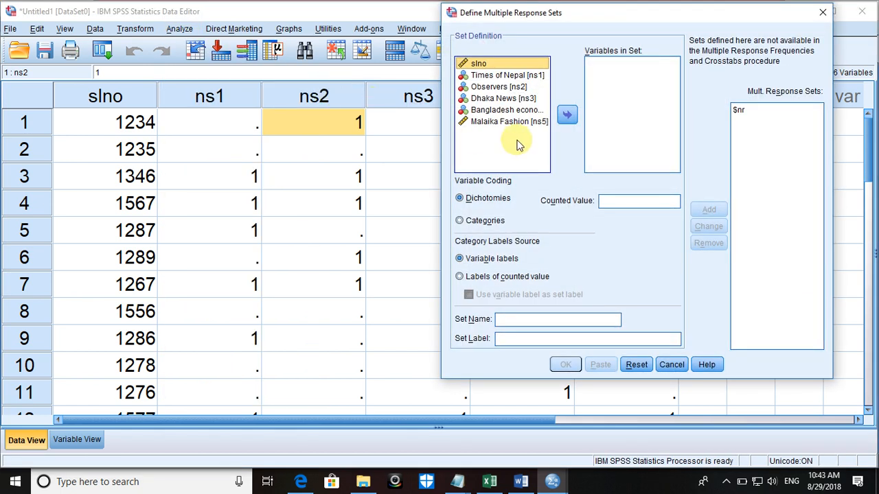
{"action": "left_click", "coordinate": [742, 110]}
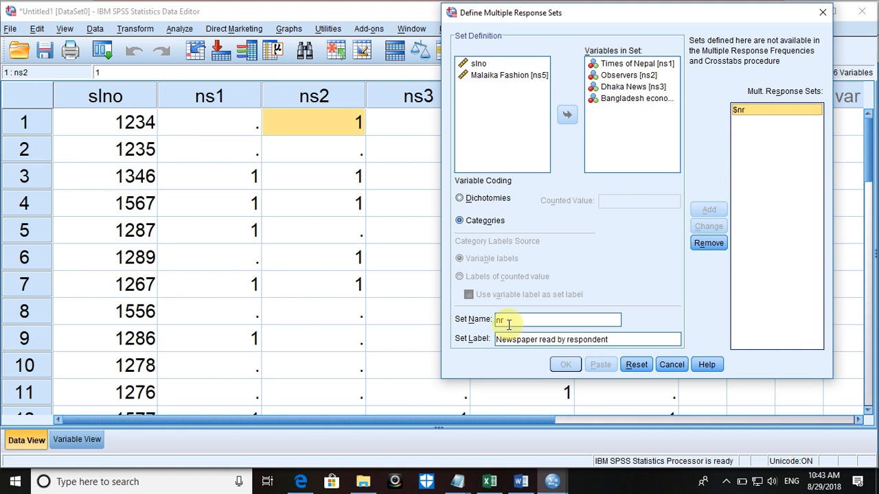
{"action": "left_click", "coordinate": [501, 199]}
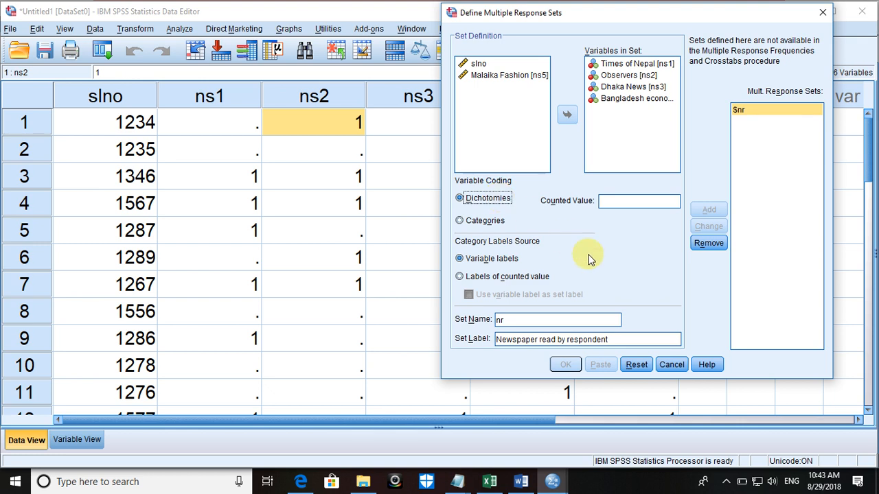
{"action": "left_click", "coordinate": [707, 241]}
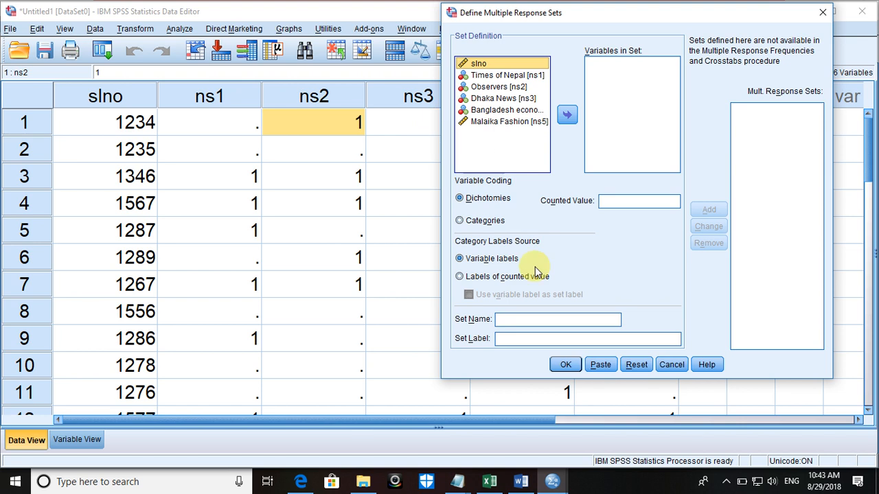
Name the new multiple response set nr and give it the label 'Newspaper read by respondent'
{"action": "left_click", "coordinate": [500, 321]}
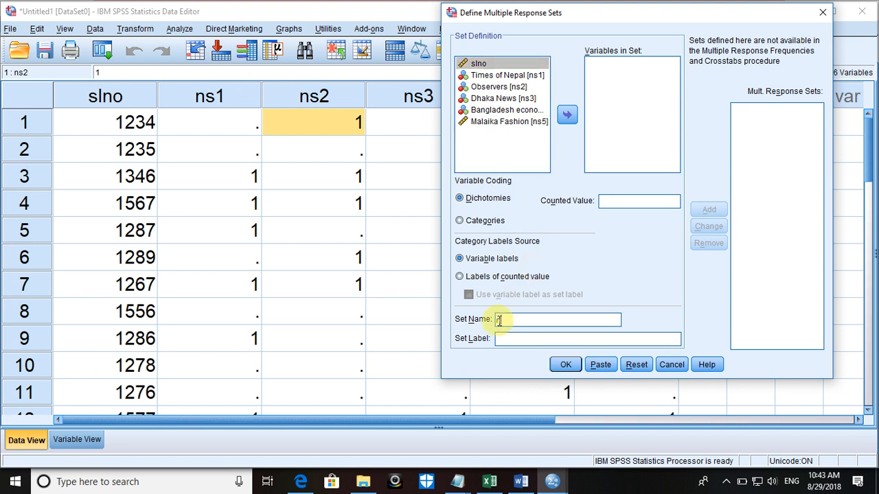
{"action": "type", "text": "nr"}
{"action": "left_click", "coordinate": [509, 339]}
{"action": "type", "text": "Ne"}
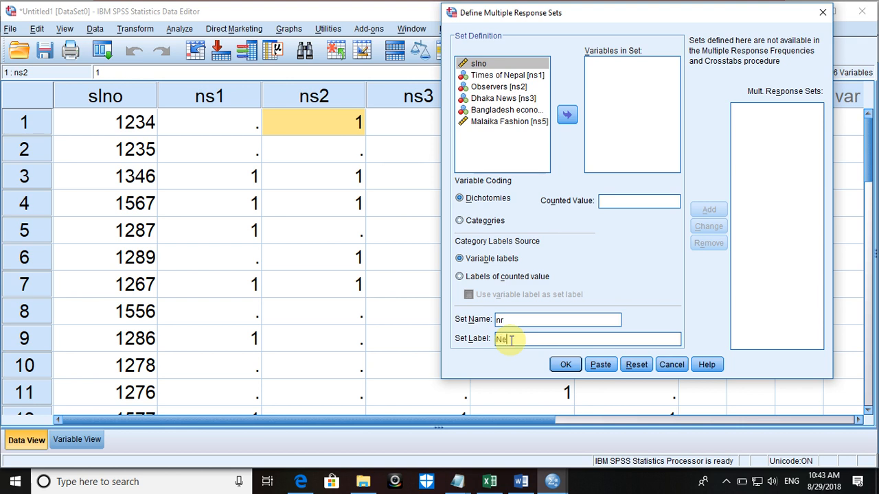
{"action": "type", "text": "wspaper read by respondent"}
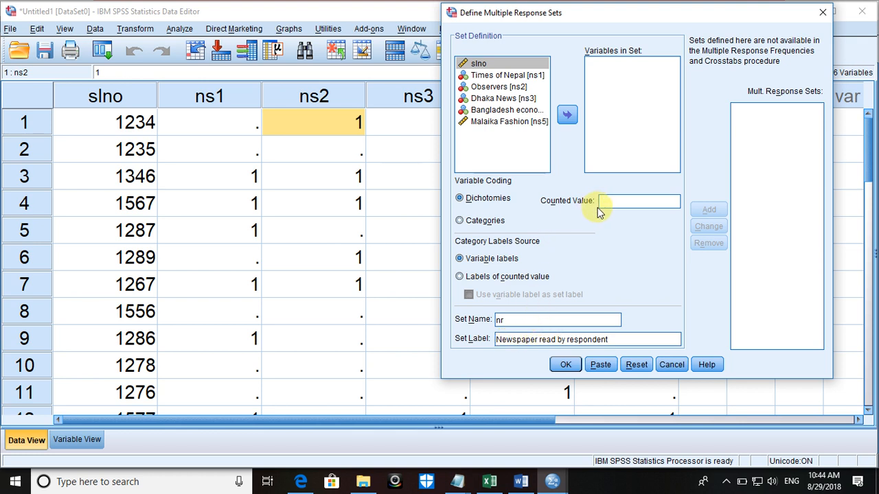
Put the five newspaper variables ns1 to ns5 into the set
{"action": "left_click", "coordinate": [473, 77]}
{"action": "key", "text": "shift+Down"}
{"action": "key", "text": "shift+Down"}
{"action": "key", "text": "shift+Down"}
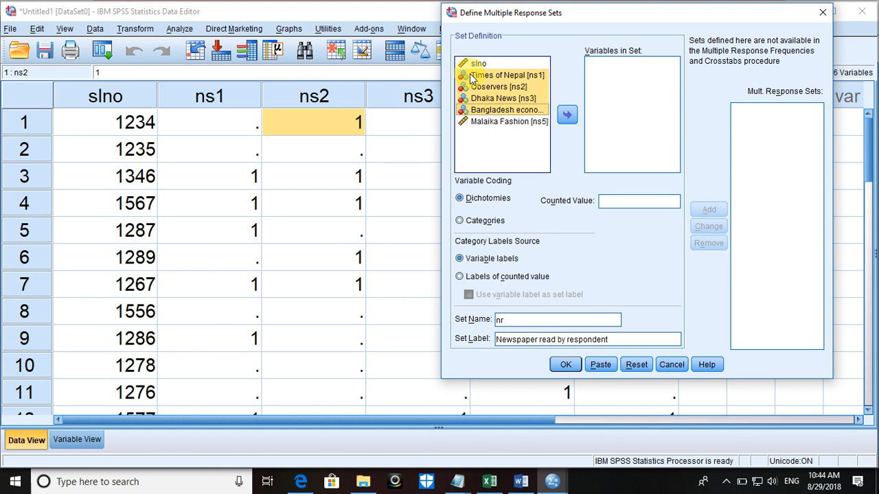
{"action": "key", "text": "shift+Down"}
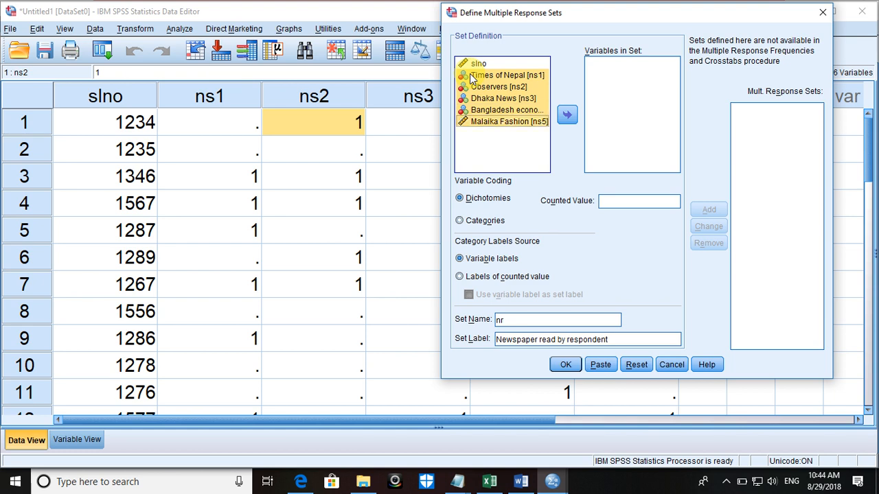
{"action": "left_click", "coordinate": [571, 113]}
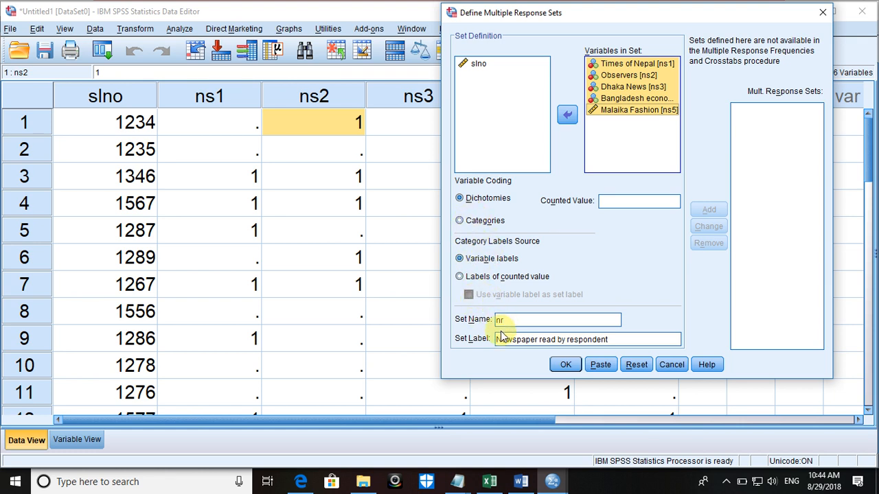
Code the set as dichotomies with counted value 1, add it to the set list and paste its syntax
{"action": "left_click", "coordinate": [474, 198]}
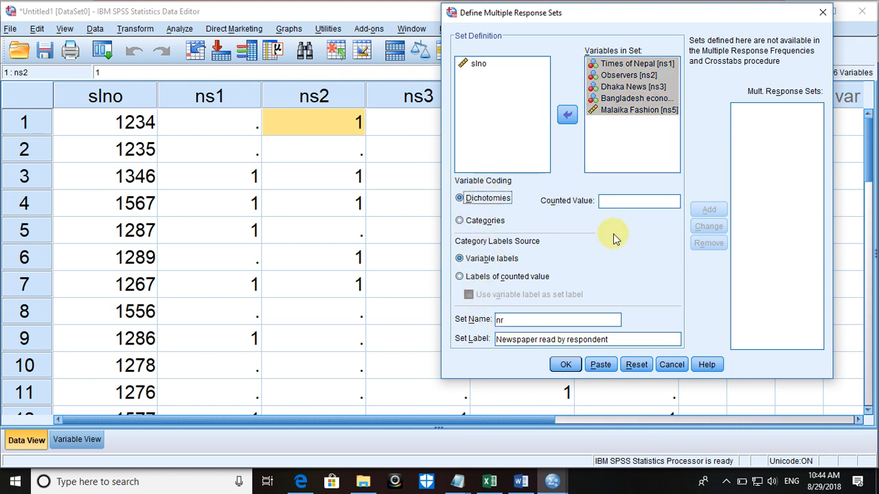
{"action": "left_click", "coordinate": [623, 201]}
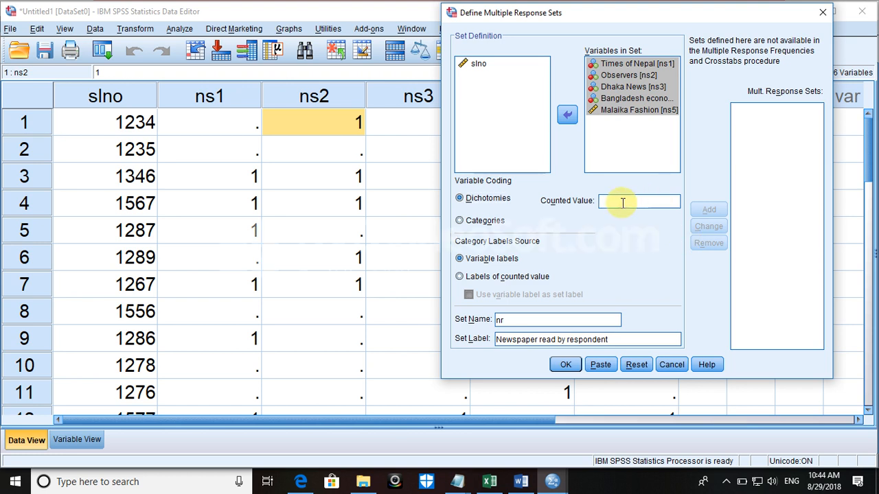
{"action": "type", "text": "1"}
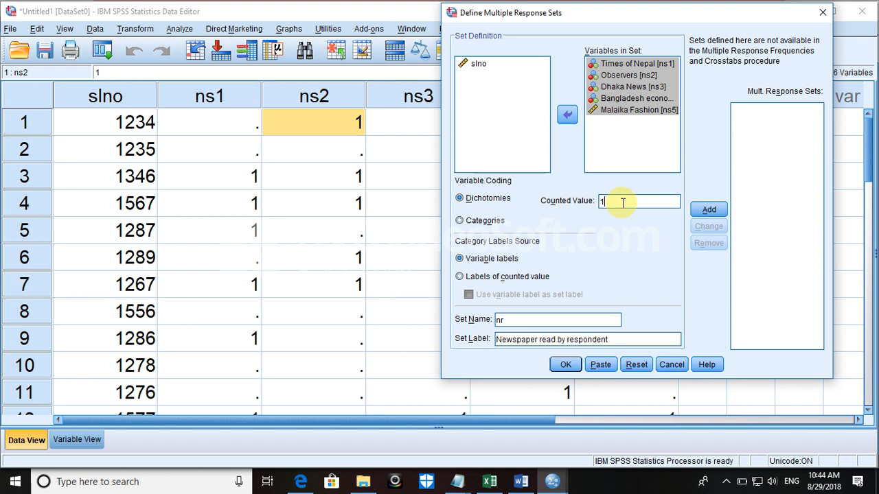
{"action": "left_click", "coordinate": [707, 210]}
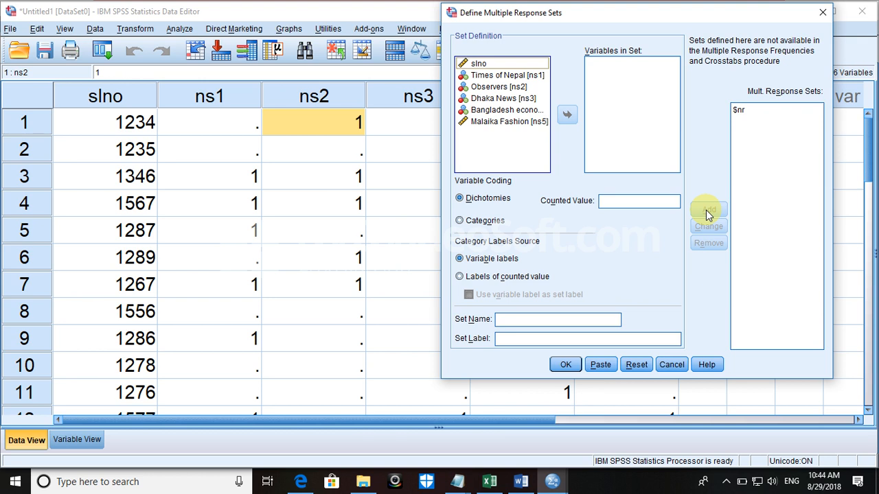
{"action": "left_click", "coordinate": [597, 365]}
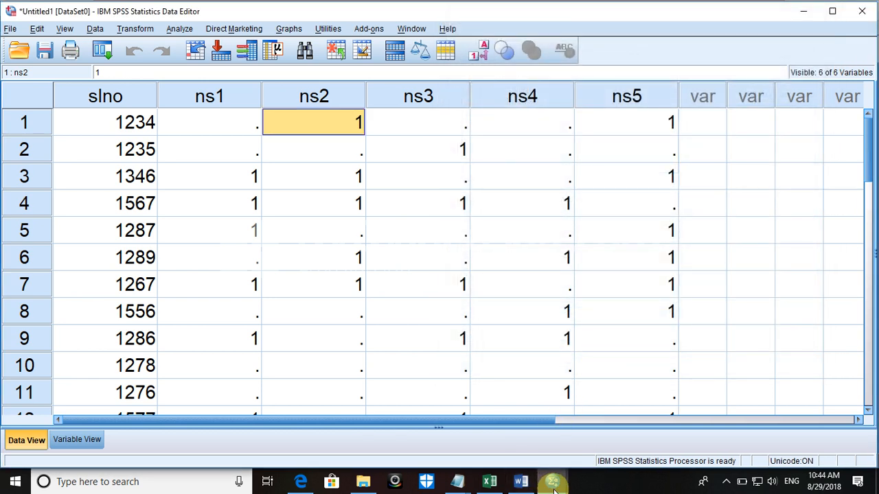
In the syntax file, add two new lines after the MRSETS command and break its MDGROUP line before CATEGORYLABELS
{"action": "mouse_move", "coordinate": [553, 488]}
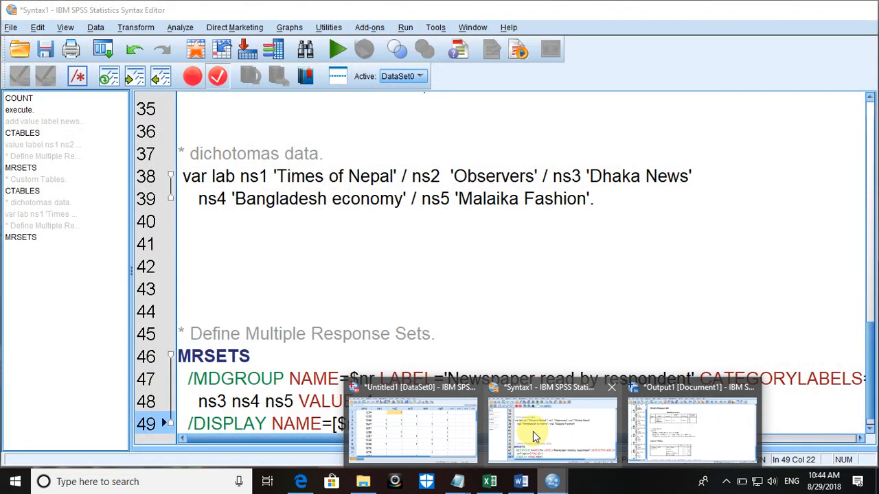
{"action": "left_click", "coordinate": [532, 431]}
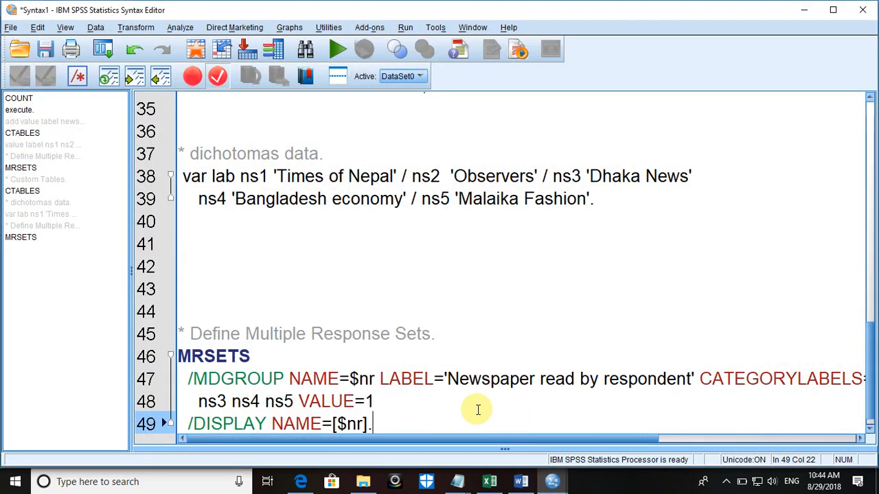
{"action": "key", "text": "Return"}
{"action": "key", "text": "Return"}
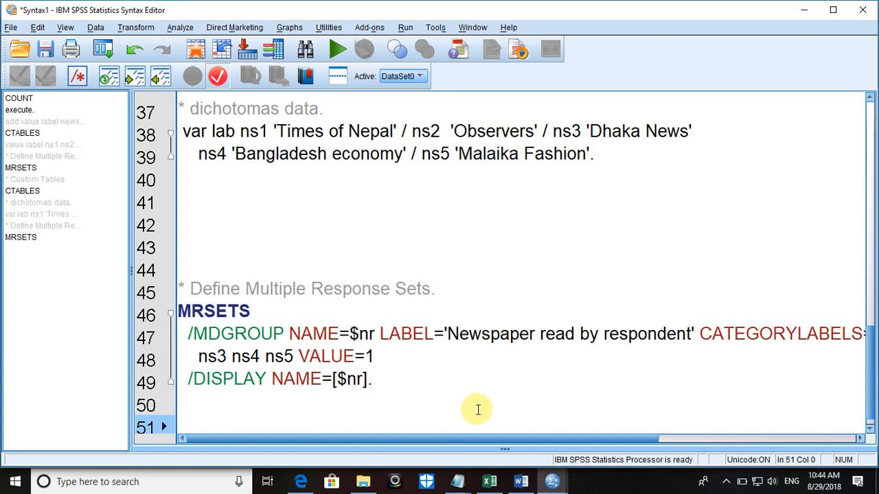
{"action": "left_click", "coordinate": [699, 334]}
{"action": "key", "text": "Return"}
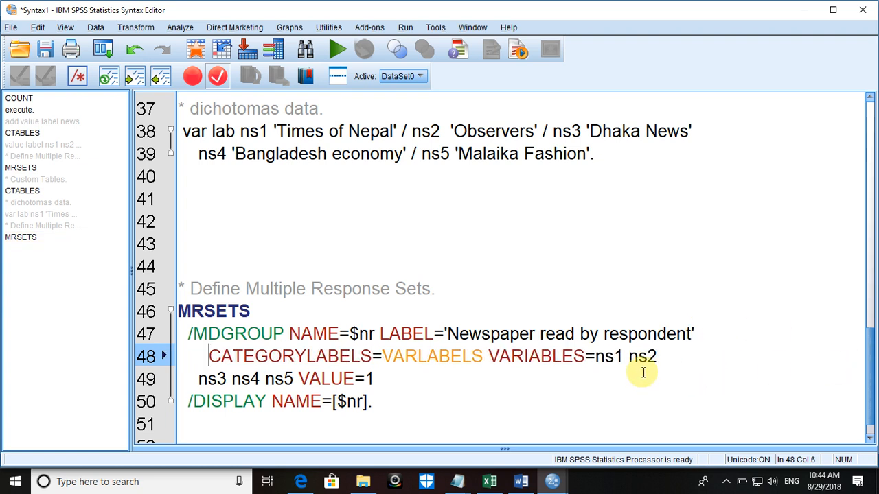
Join ns1 to ns5 on the CATEGORYLABELS line with single spaces and move VALUE=1 to an indented line of its own
{"action": "left_click", "coordinate": [657, 357]}
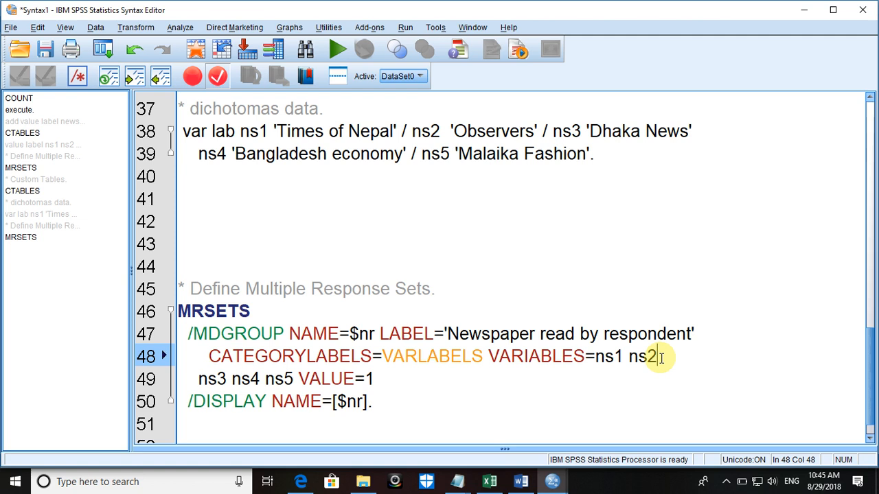
{"action": "key", "text": "Delete"}
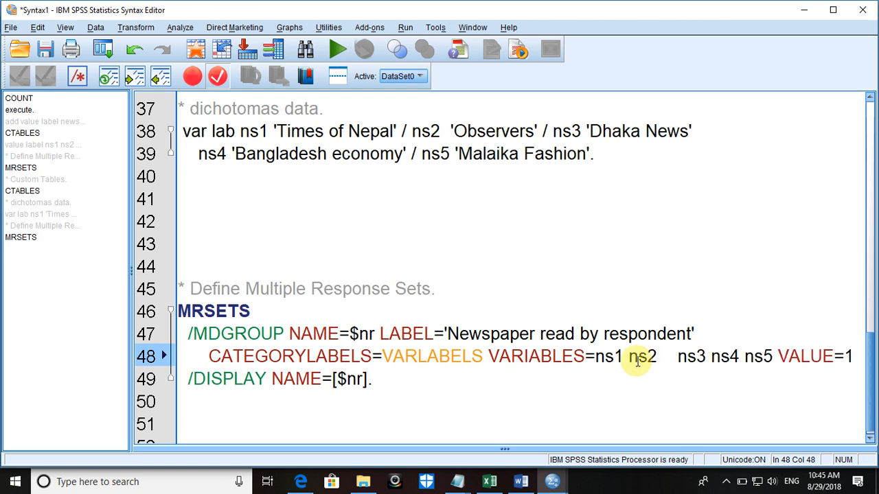
{"action": "key", "text": "Delete"}
{"action": "key", "text": "Delete"}
{"action": "key", "text": "Delete"}
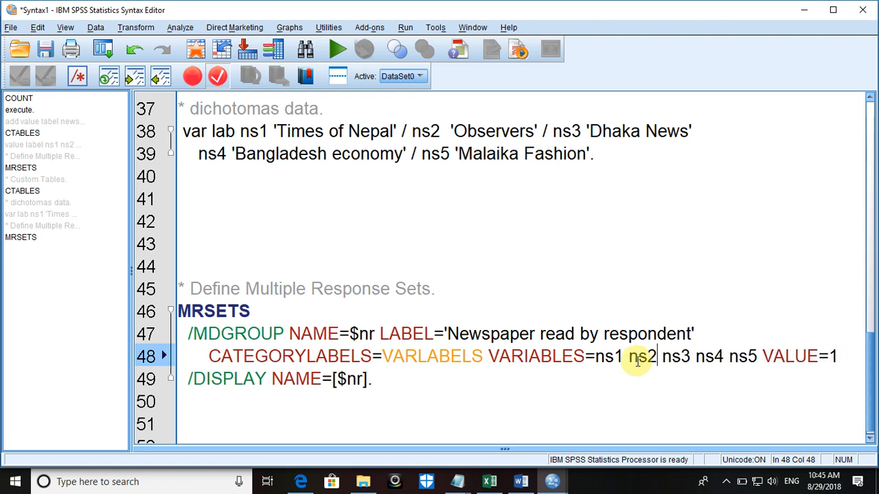
{"action": "left_click", "coordinate": [765, 357]}
{"action": "key", "text": "Return"}
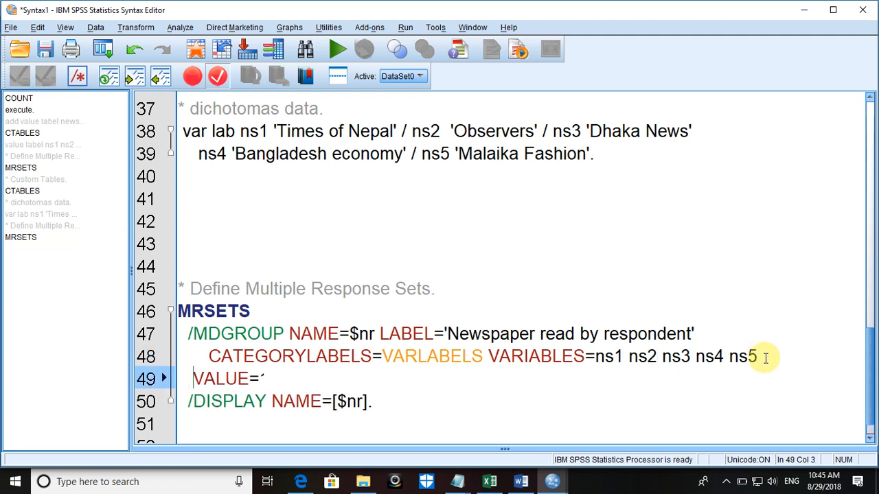
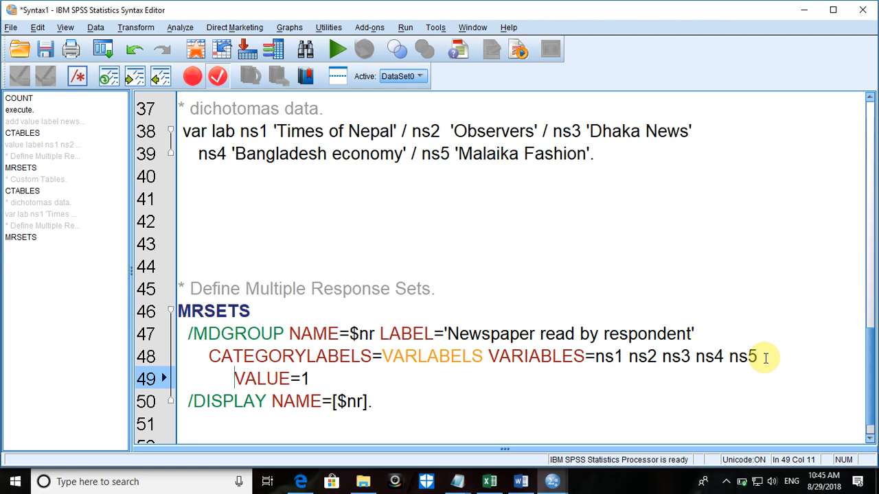
Run only the MRSETS command, from MRSETS through /DISPLAY NAME=[$nr]
{"action": "left_click", "coordinate": [386, 407]}
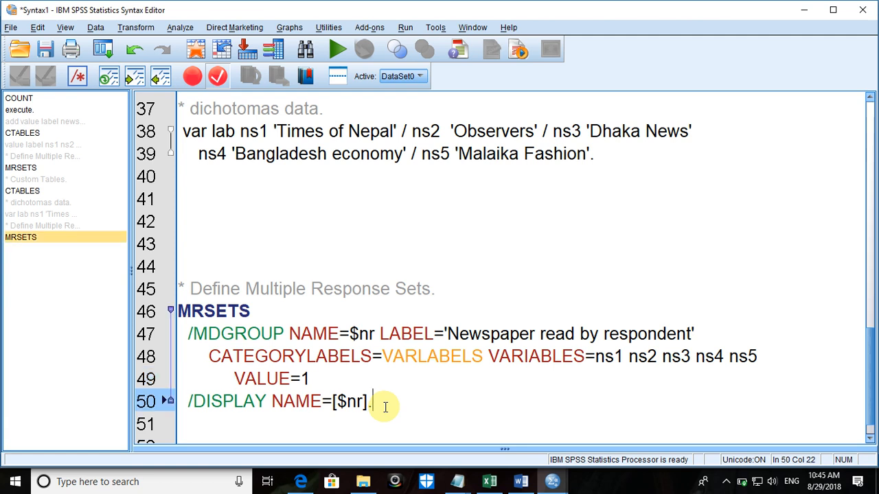
{"action": "left_click_drag", "start_coordinate": [385, 407], "coordinate": [161, 303]}
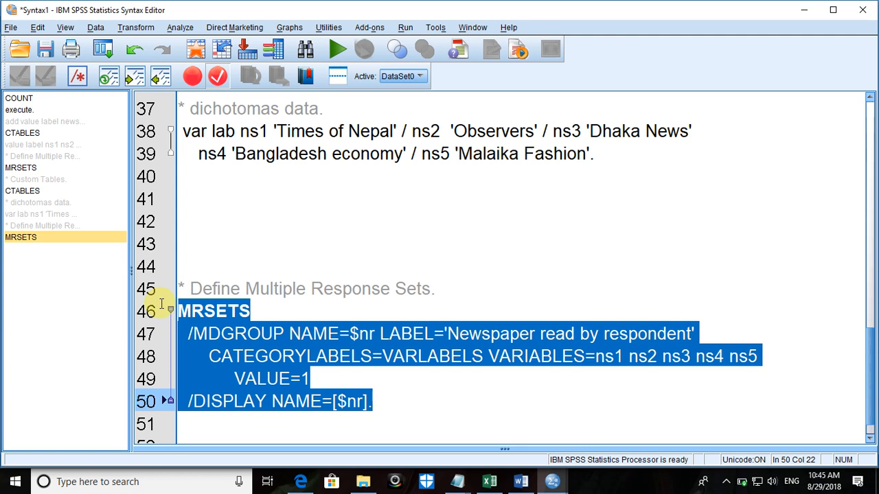
{"action": "left_click_drag", "start_coordinate": [162, 303], "coordinate": [161, 304]}
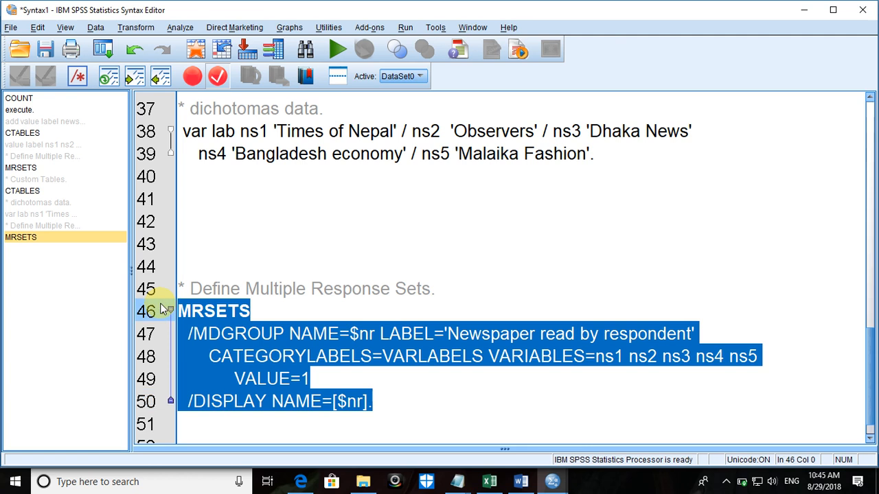
{"action": "left_click", "coordinate": [336, 55]}
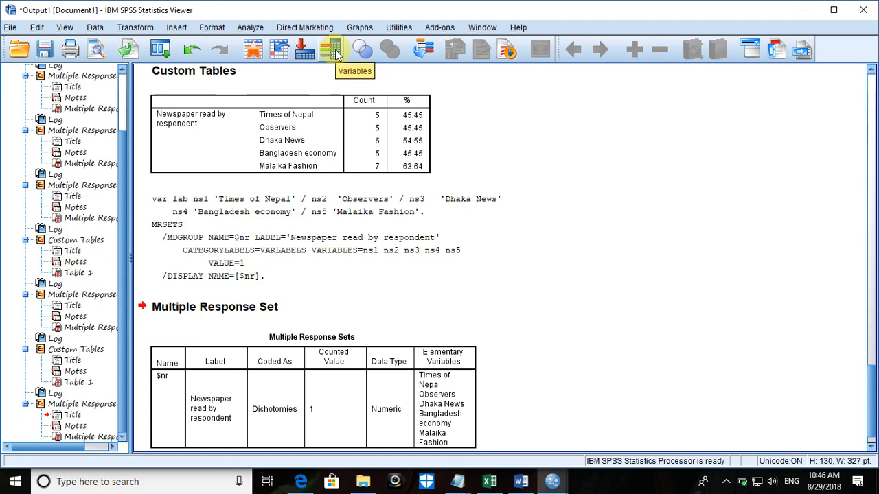
From the data editor, open Custom Tables with measurement levels assigned by scanning the data, and reset the definition on all tabs
{"action": "left_click", "coordinate": [562, 482]}
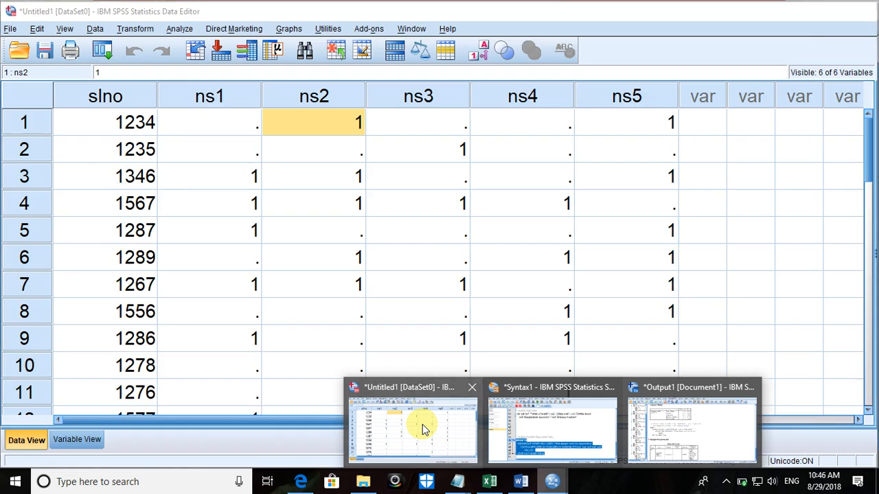
{"action": "left_click", "coordinate": [423, 426]}
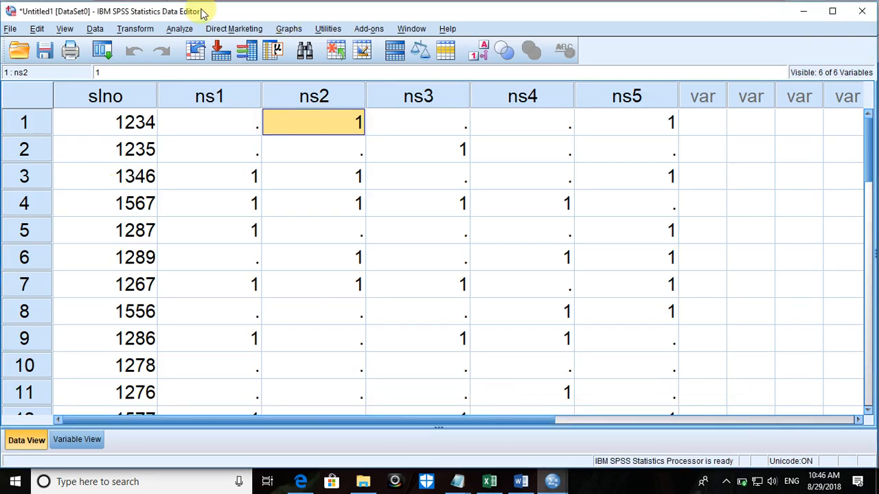
{"action": "left_click", "coordinate": [178, 31]}
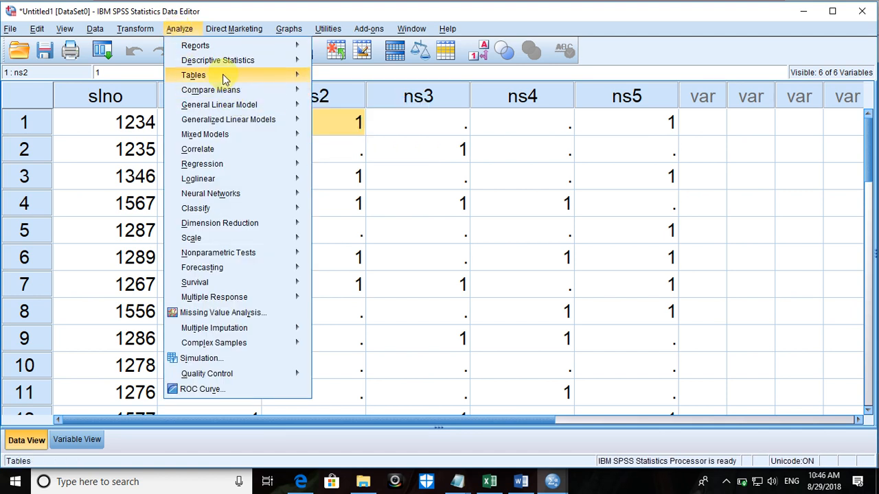
{"action": "mouse_move", "coordinate": [216, 74]}
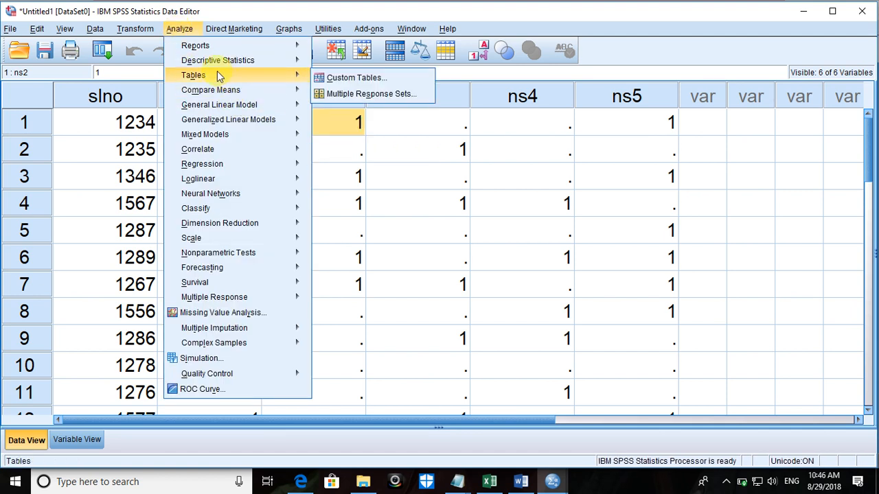
{"action": "left_click", "coordinate": [345, 82]}
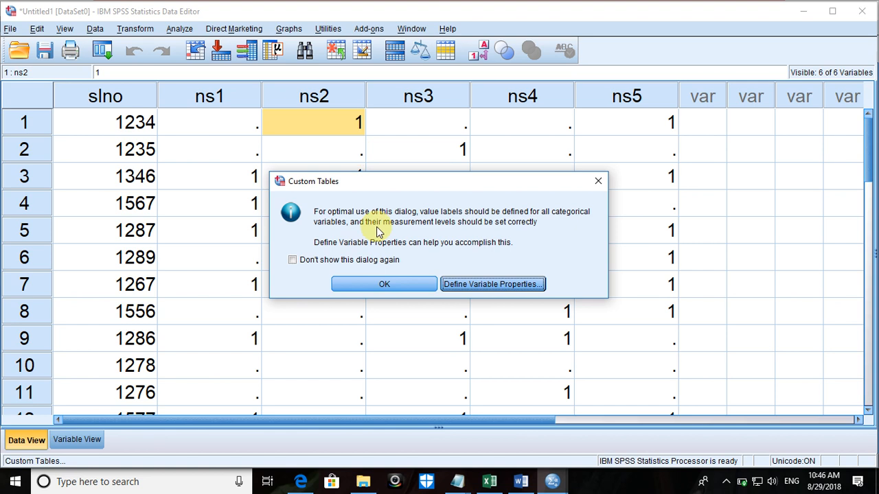
{"action": "left_click", "coordinate": [368, 284]}
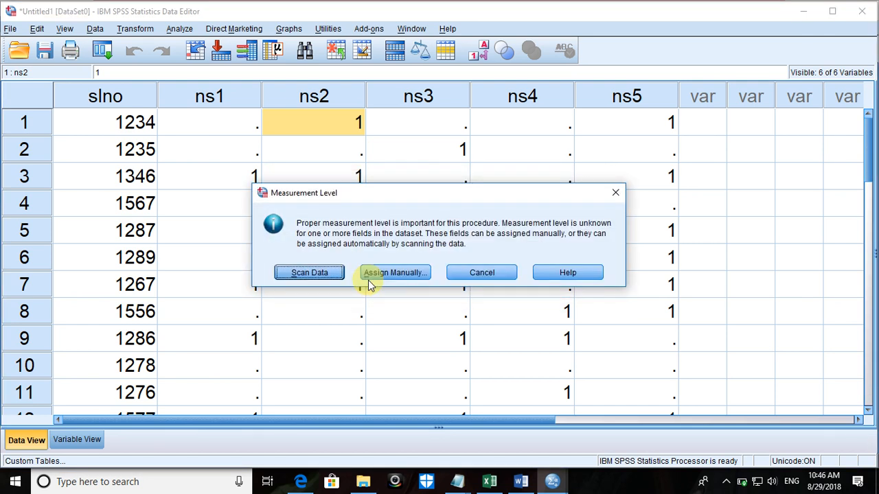
{"action": "left_click", "coordinate": [319, 273]}
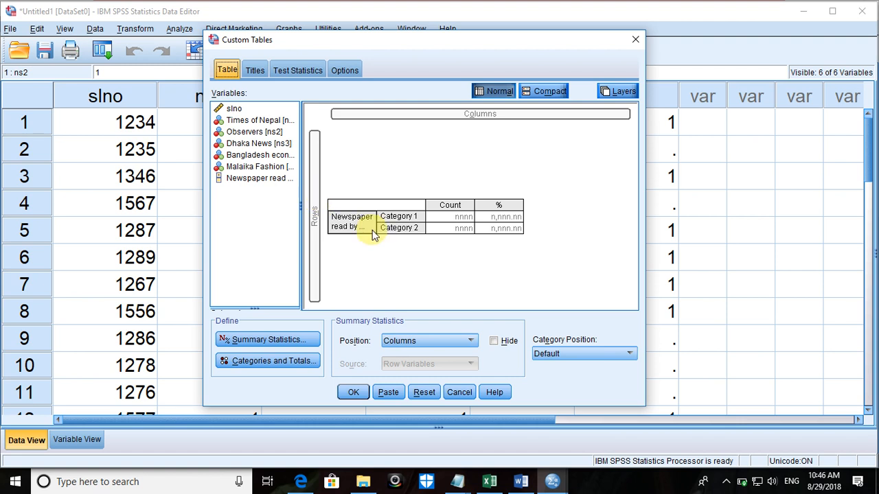
{"action": "left_click", "coordinate": [420, 396]}
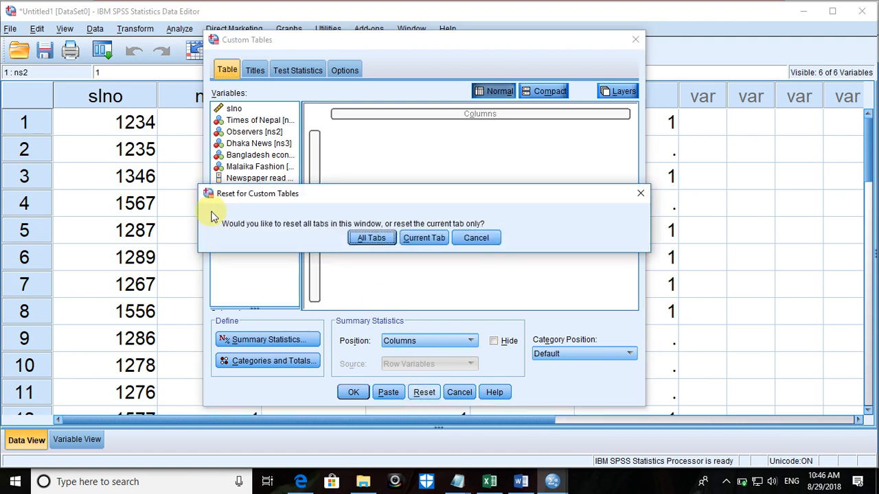
{"action": "left_click", "coordinate": [370, 240]}
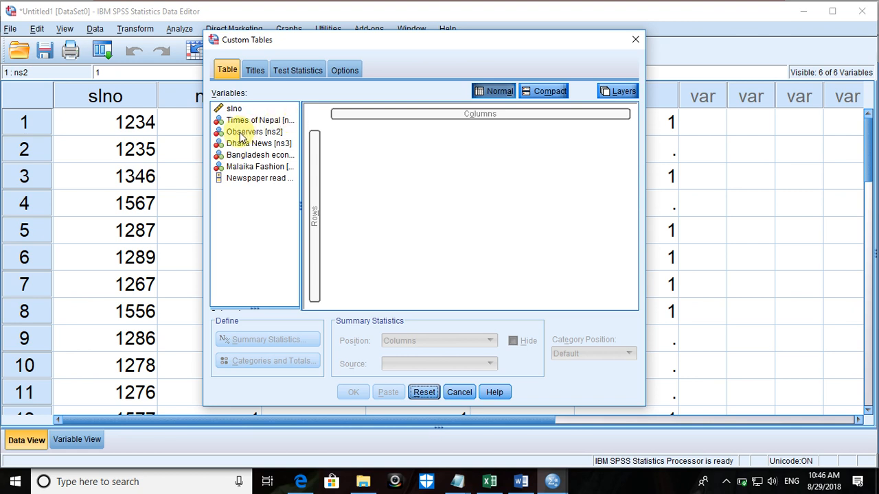
Place the Newspaper read set in the table rows and add Responses and Column N % after Count in its summary statistics
{"action": "left_click", "coordinate": [261, 180]}
{"action": "left_click_drag", "start_coordinate": [262, 180], "coordinate": [317, 197]}
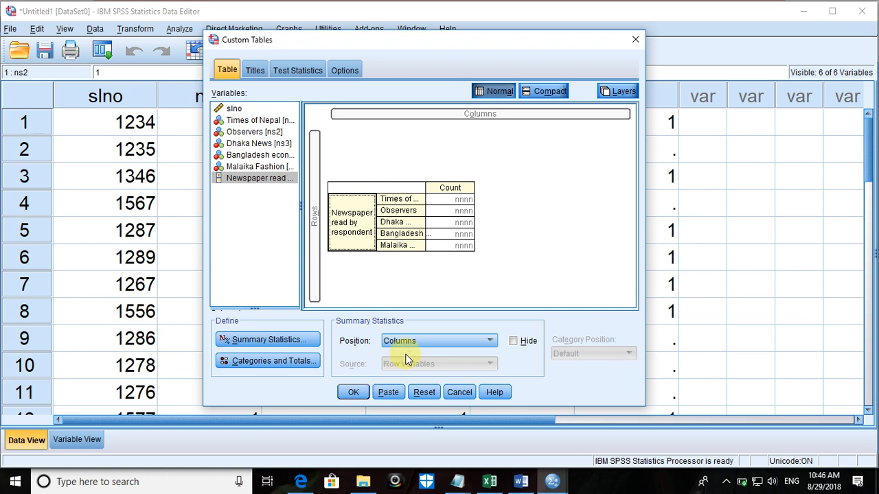
{"action": "left_click", "coordinate": [275, 339]}
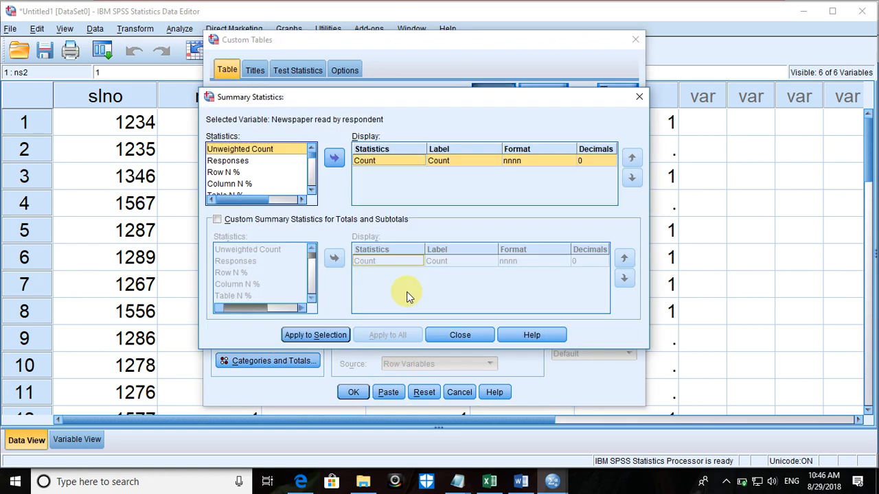
{"action": "left_click", "coordinate": [237, 161]}
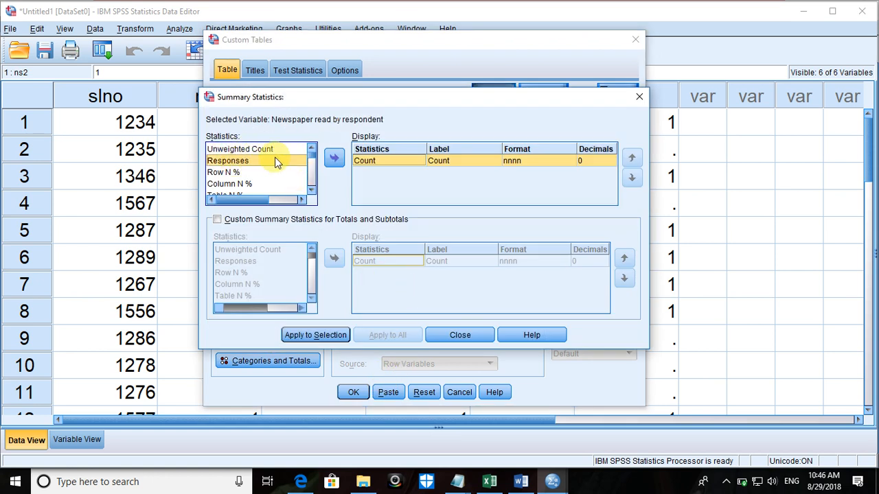
{"action": "left_click", "coordinate": [334, 158]}
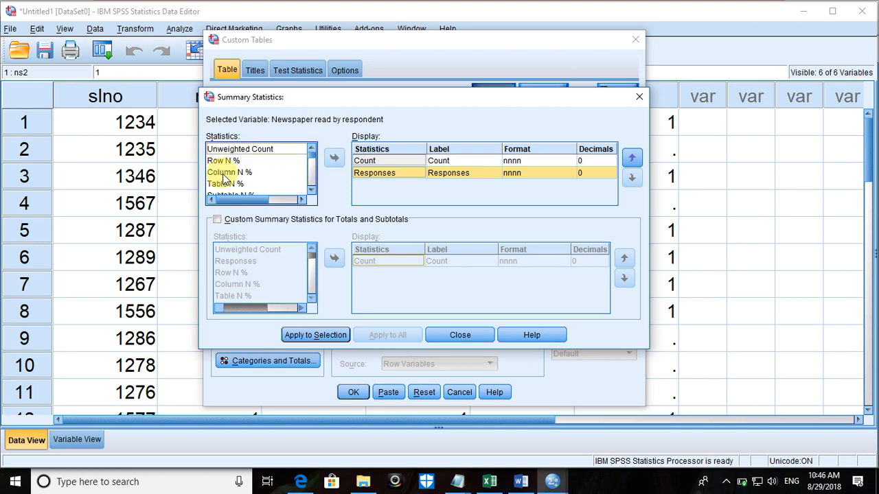
{"action": "left_click", "coordinate": [223, 173]}
{"action": "left_click", "coordinate": [333, 158]}
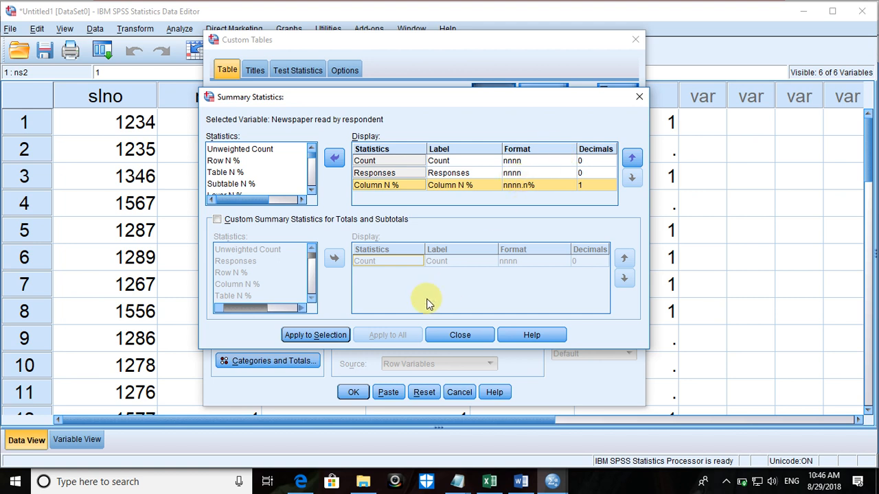
{"action": "left_click", "coordinate": [317, 335]}
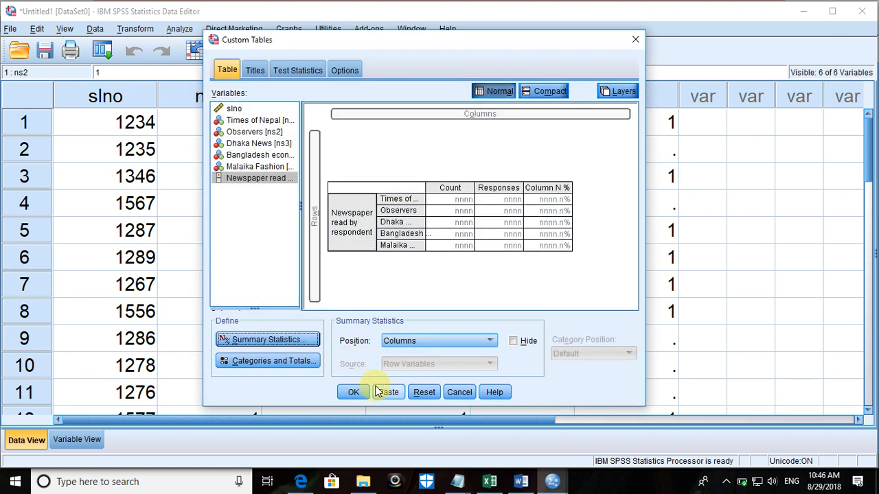
Paste the custom table's syntax and run only the CTABLES command for $nr from the syntax file
{"action": "left_click", "coordinate": [389, 392]}
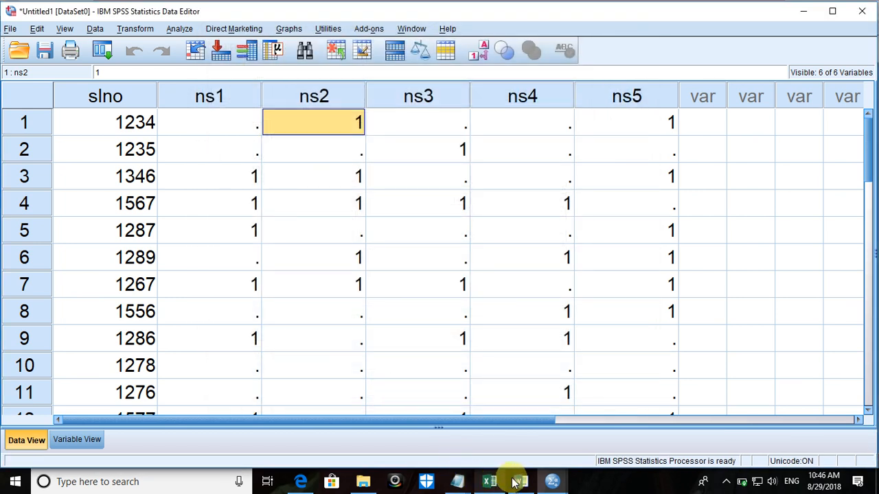
{"action": "left_click", "coordinate": [552, 481]}
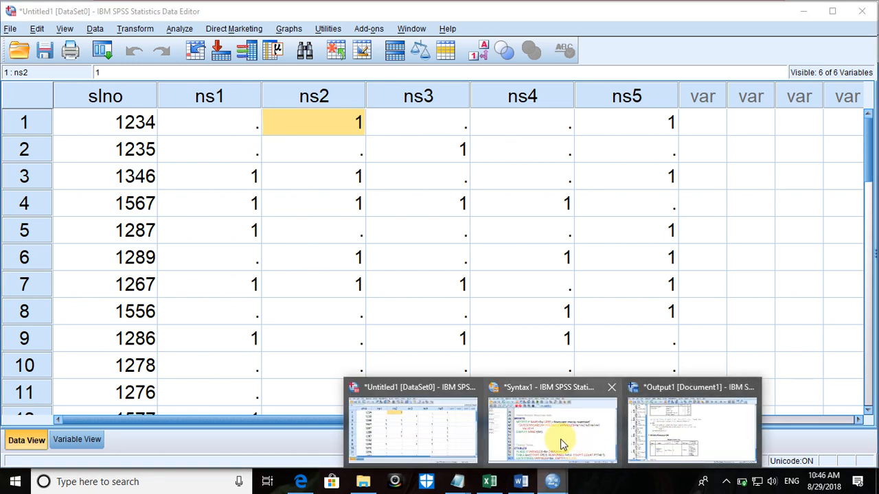
{"action": "left_click", "coordinate": [655, 416]}
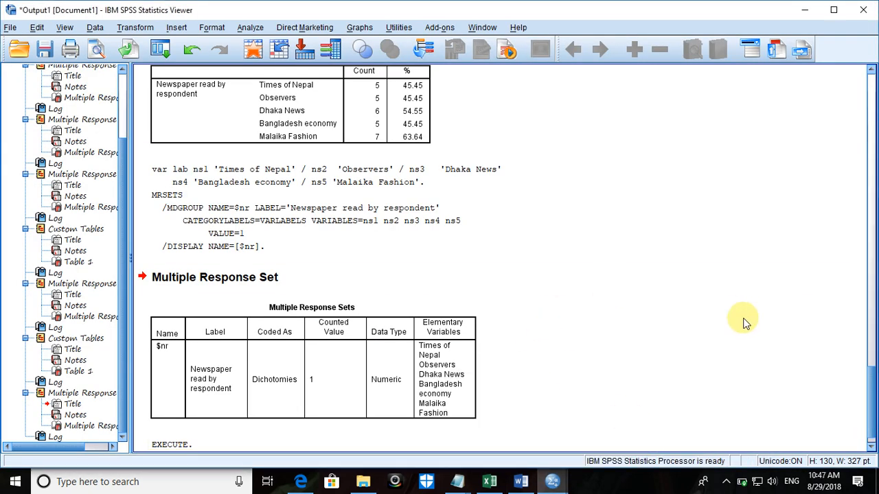
{"action": "mouse_move", "coordinate": [553, 480]}
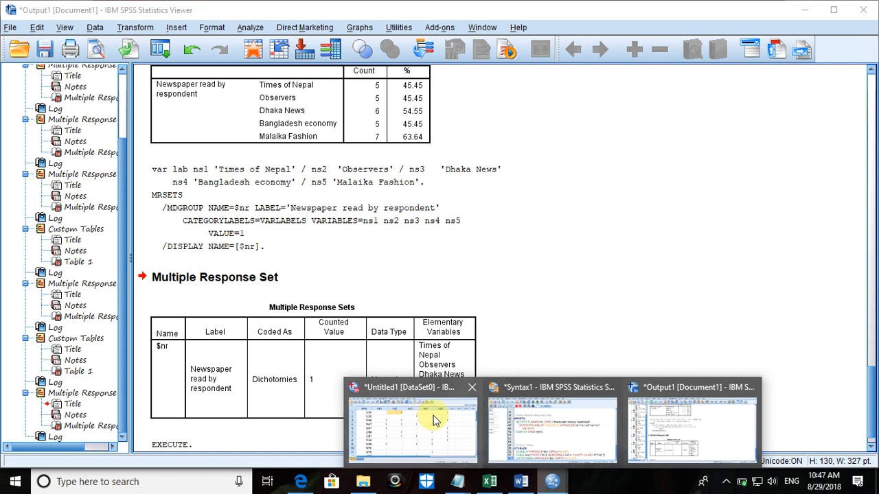
{"action": "left_click", "coordinate": [508, 419]}
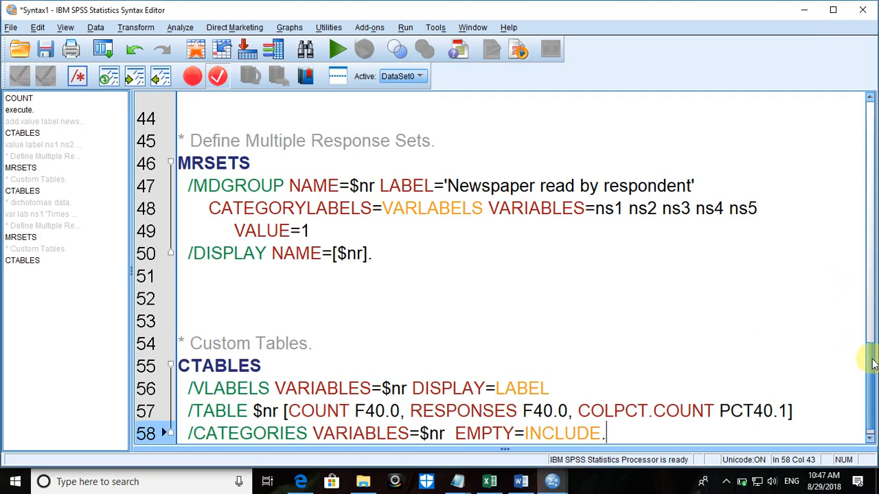
{"action": "scroll", "coordinate": [874, 364], "scroll_direction": "down", "scroll_amount": 1}
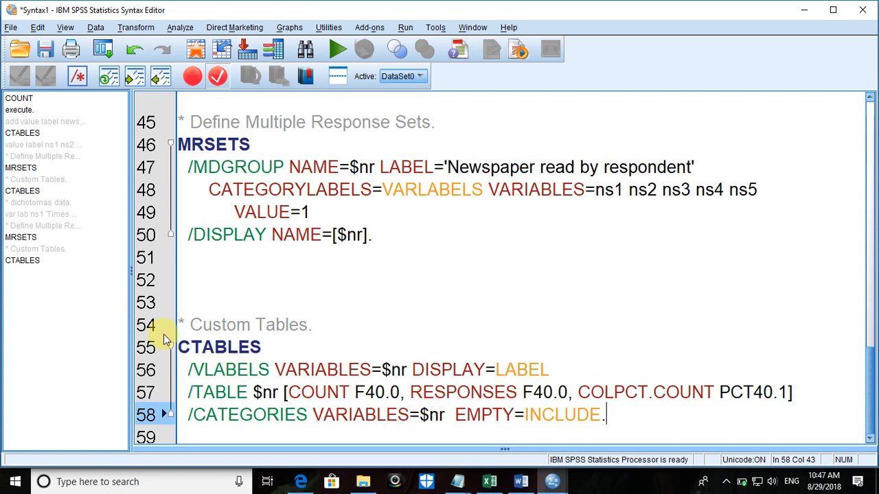
{"action": "left_click_drag", "start_coordinate": [226, 308], "coordinate": [618, 415]}
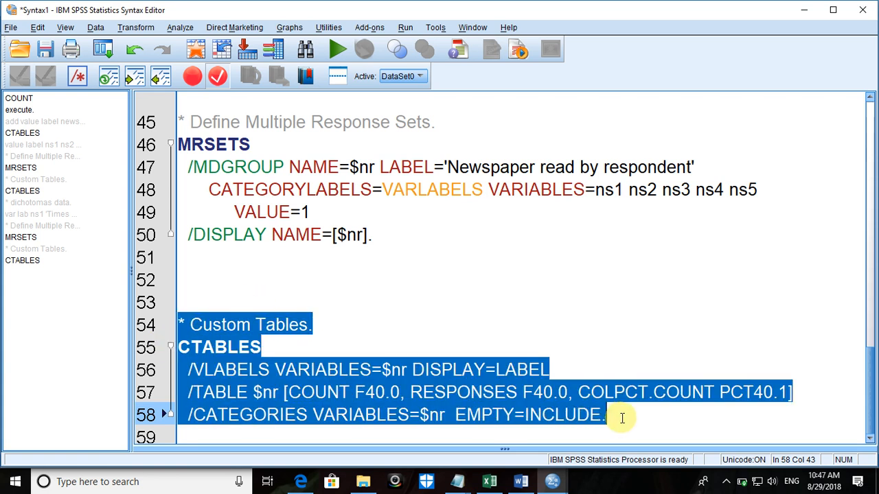
{"action": "left_click", "coordinate": [335, 54]}
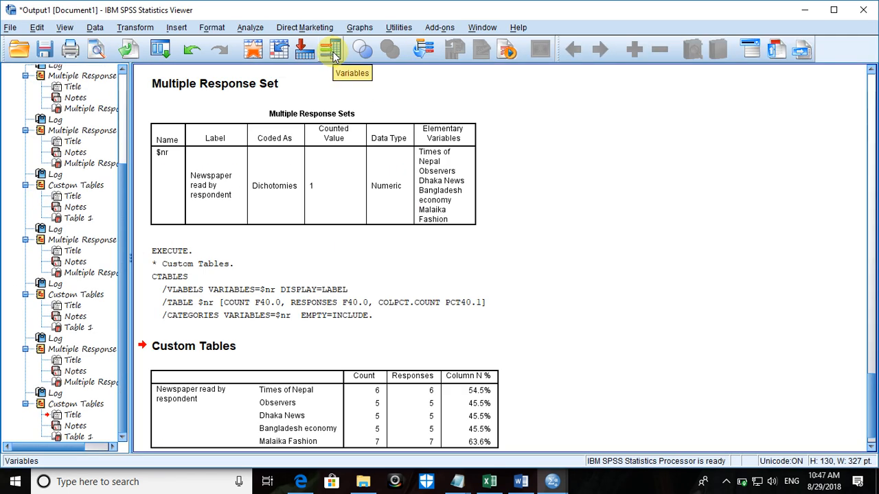
{"action": "left_click", "coordinate": [332, 54]}
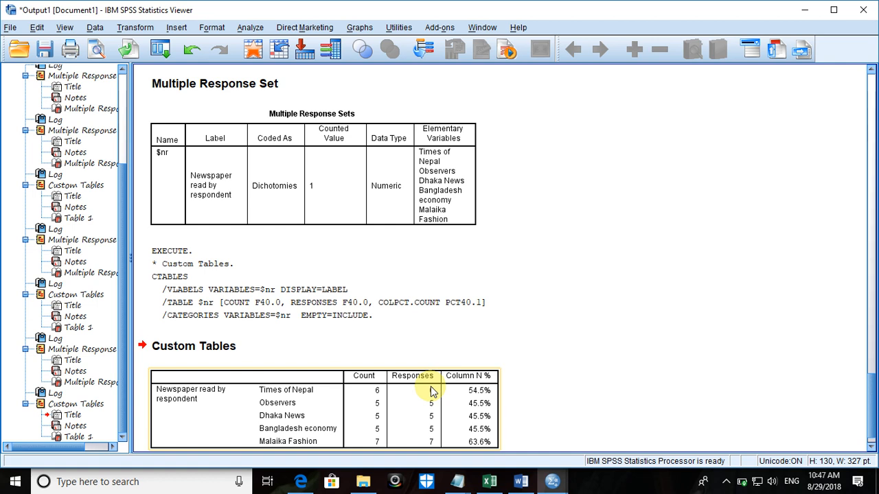
In the output, delete the latest Multiple Response Sets table, the syntax logs and the titles between the two newspaper custom tables
{"action": "left_click", "coordinate": [408, 204]}
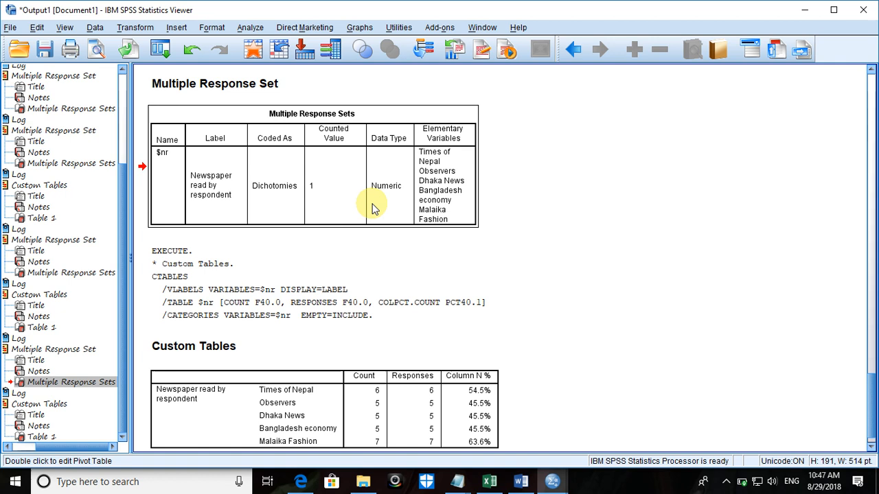
{"action": "key", "text": "Delete"}
{"action": "left_click", "coordinate": [283, 141]}
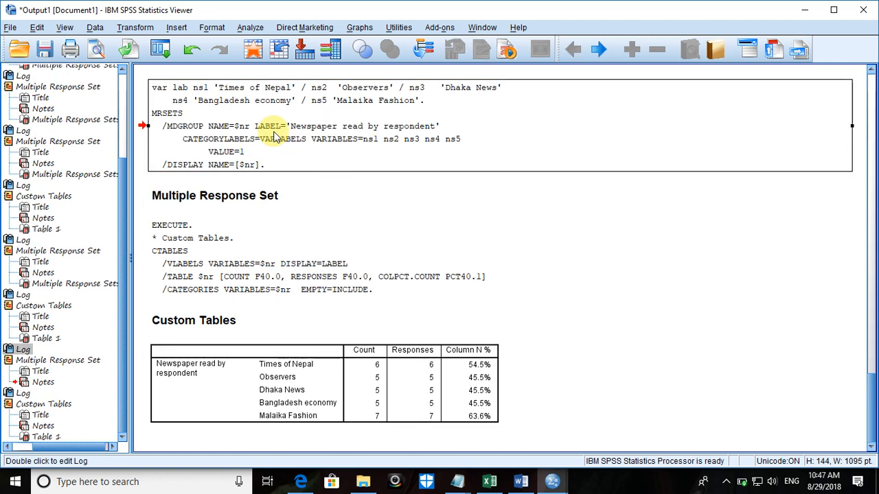
{"action": "key", "text": "Delete"}
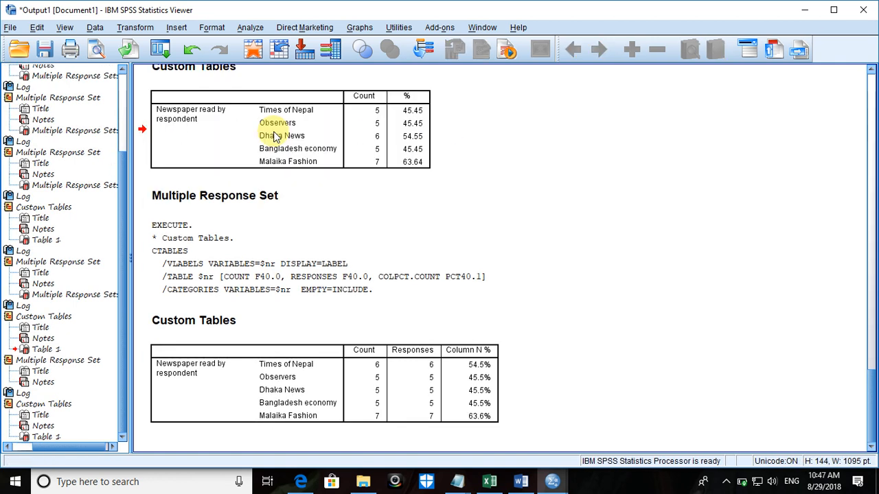
{"action": "left_click", "coordinate": [223, 252]}
{"action": "key", "text": "Delete"}
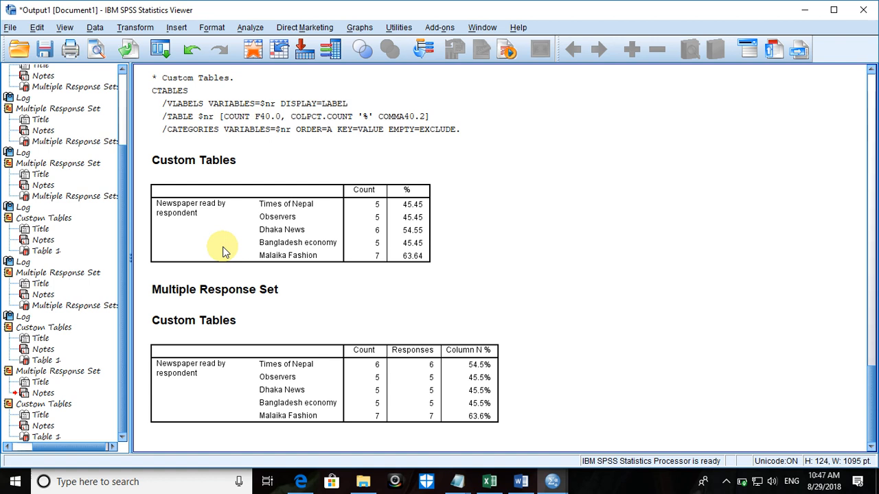
{"action": "left_click", "coordinate": [215, 296]}
{"action": "key", "text": "Delete"}
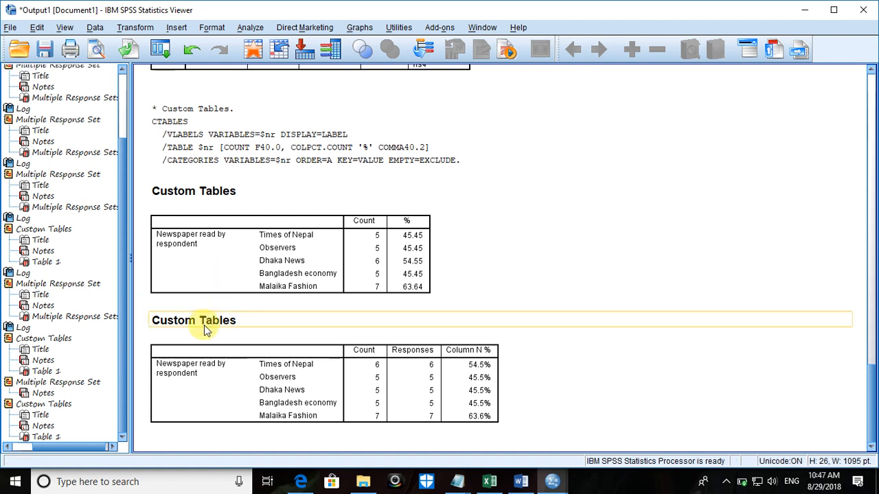
{"action": "left_click", "coordinate": [203, 328]}
{"action": "key", "text": "Delete"}
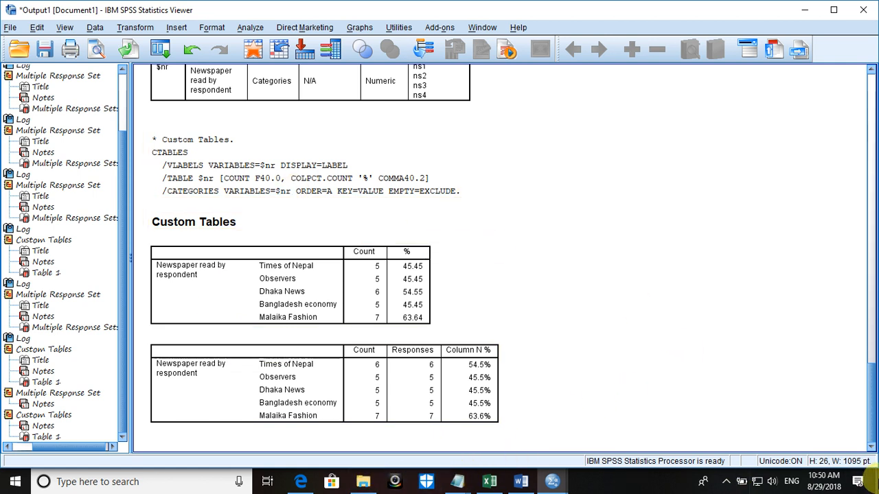
Show the desktop, switch to Google Chrome and go to google.com
{"action": "left_click", "coordinate": [875, 481]}
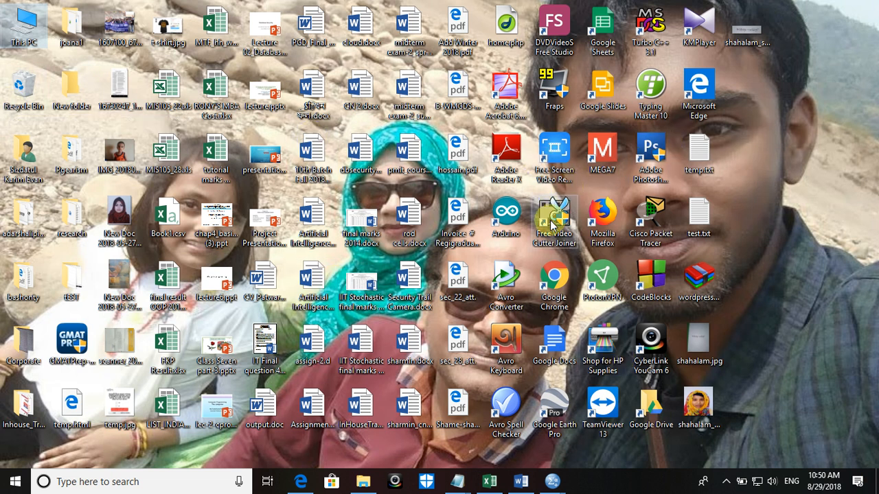
{"action": "left_click", "coordinate": [565, 275]}
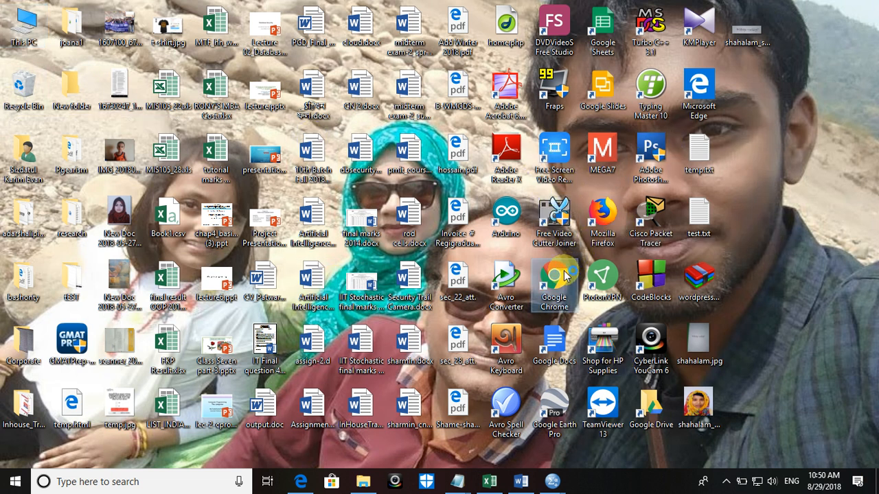
{"action": "double_click", "coordinate": [564, 275]}
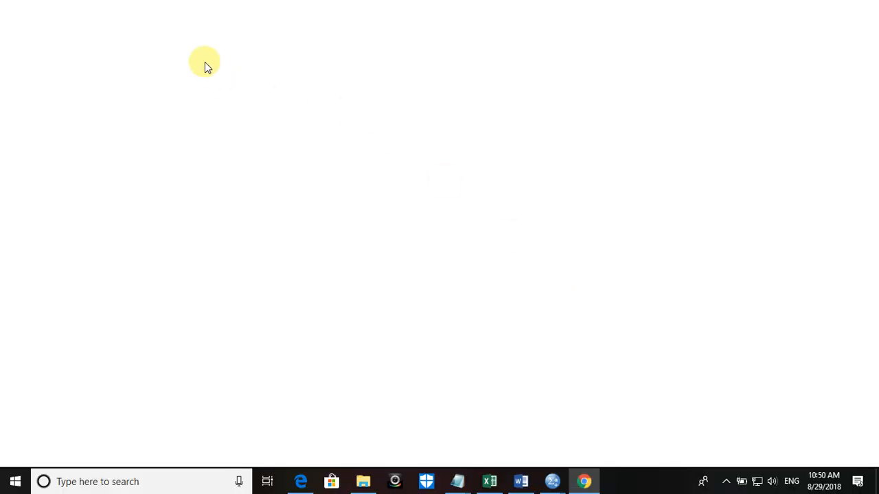
{"action": "type", "text": "go"}
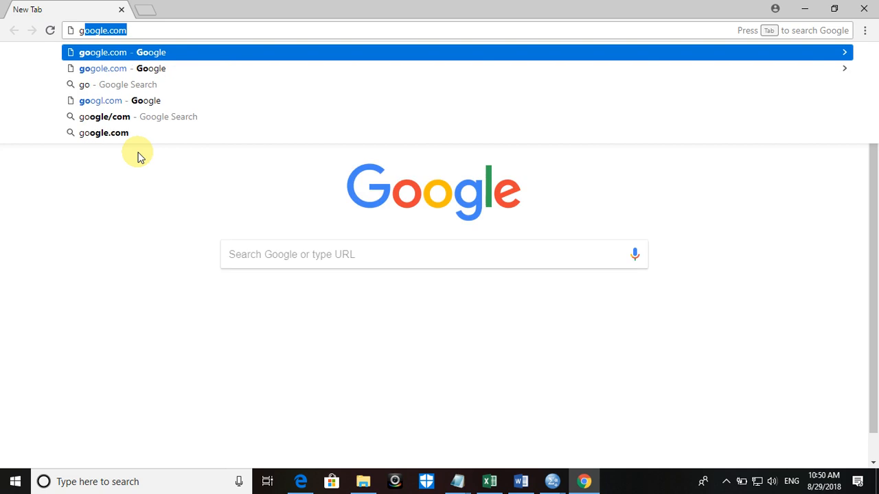
{"action": "key", "text": "Return"}
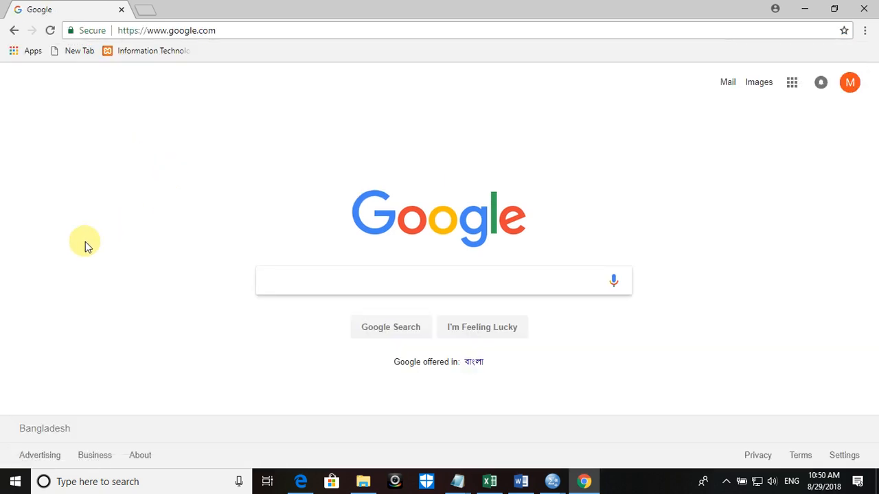
Search the web for "chart for multiple response" and close the advertising page that opens over the results
{"action": "type", "text": "char"}
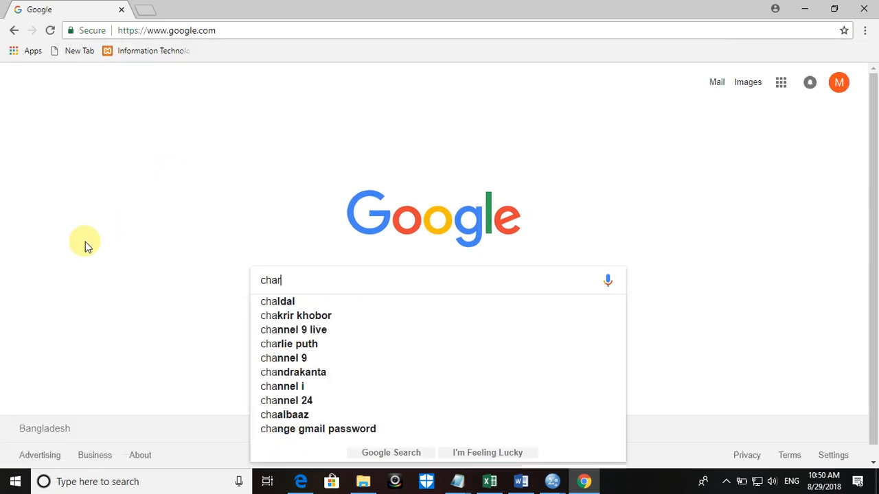
{"action": "type", "text": "t for"}
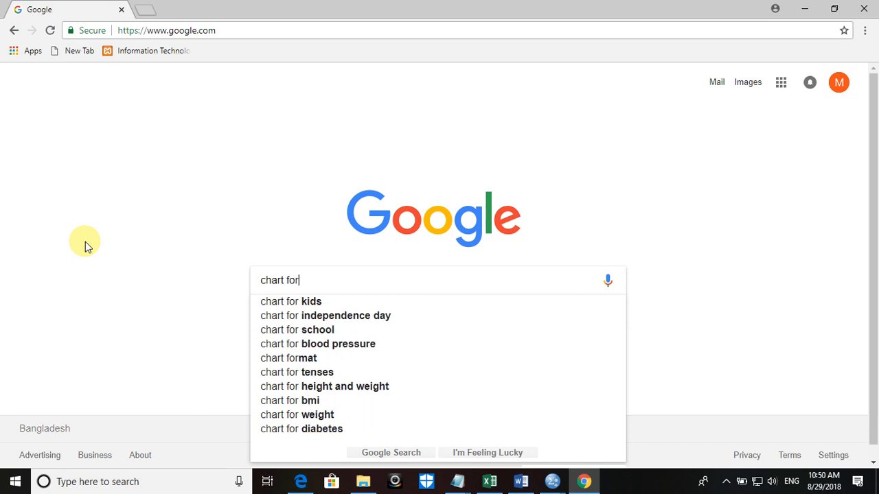
{"action": "type", "text": " multi"}
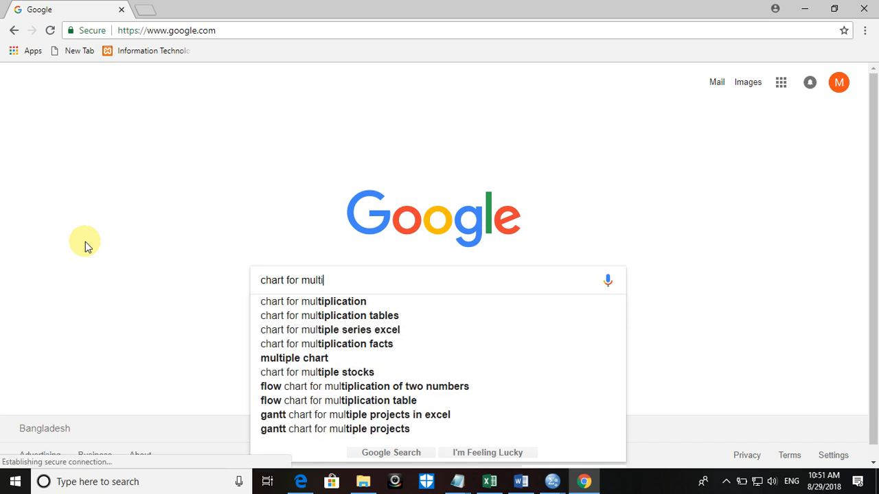
{"action": "type", "text": "ple respo"}
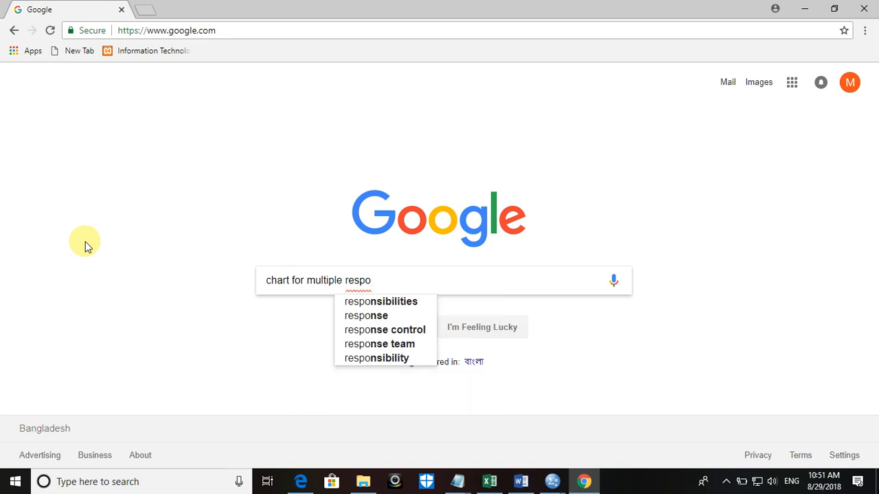
{"action": "left_click", "coordinate": [85, 241]}
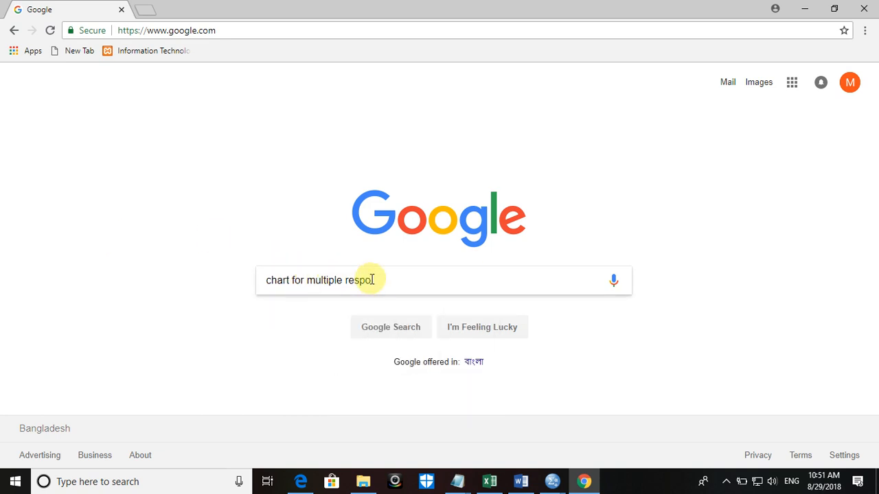
{"action": "type", "text": "nse"}
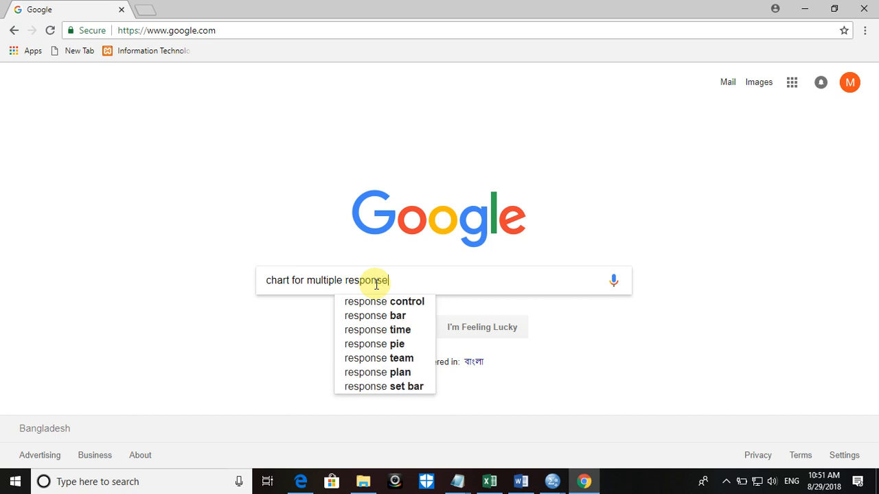
{"action": "key", "text": "Return"}
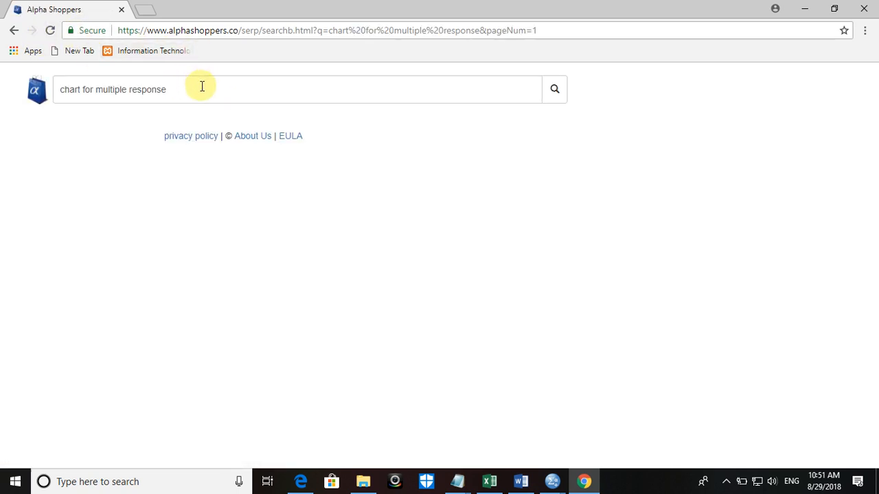
{"action": "left_click", "coordinate": [175, 96]}
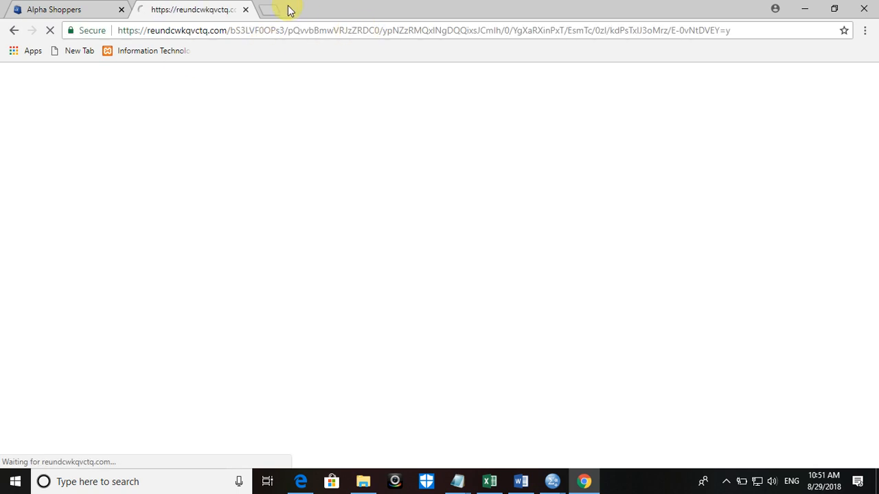
{"action": "left_click", "coordinate": [245, 9]}
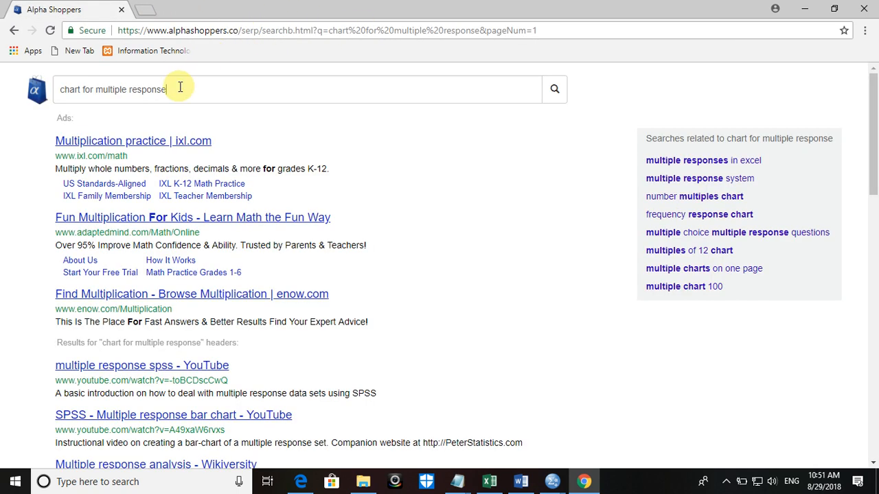
Copy the query "chart for multiple response" from the Alpha Shoppers page, go to google.com and search for it there
{"action": "left_click_drag", "start_coordinate": [179, 86], "coordinate": [21, 90]}
{"action": "key", "text": "ctrl+c"}
{"action": "key", "text": "BackSpace"}
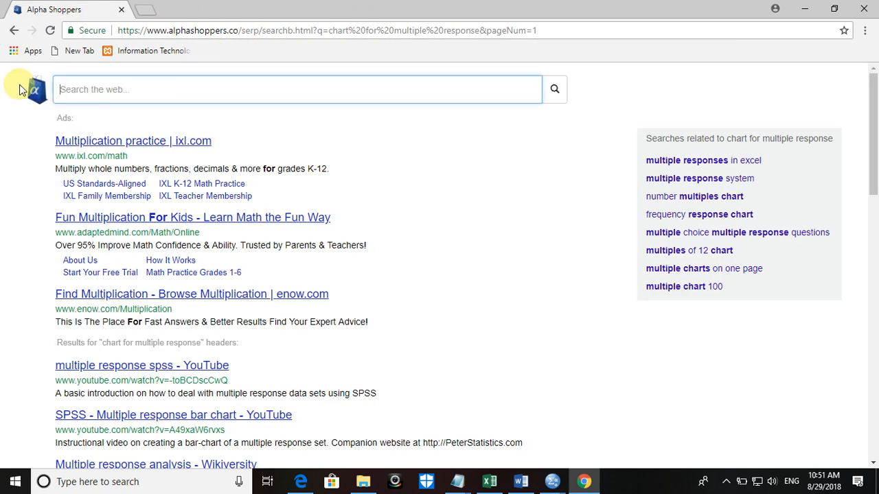
{"action": "left_click", "coordinate": [155, 30]}
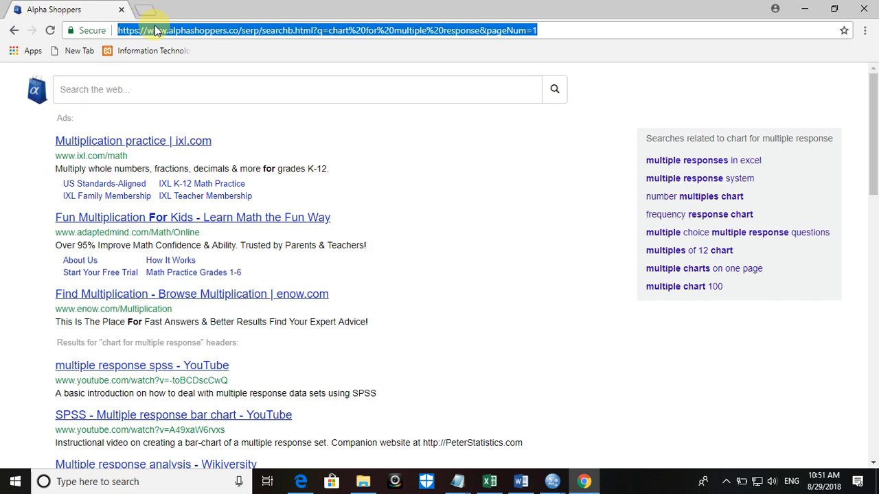
{"action": "type", "text": "g"}
{"action": "key", "text": "Return"}
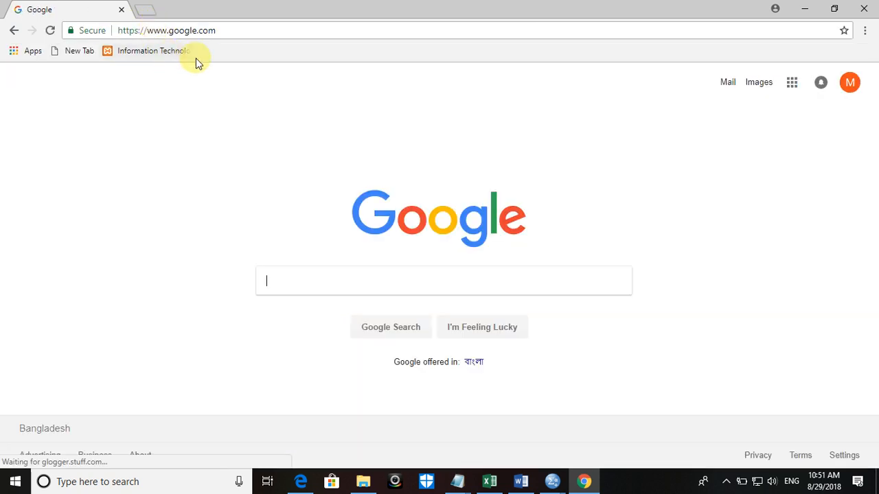
{"action": "key", "text": "ctrl+v"}
{"action": "key", "text": "Return"}
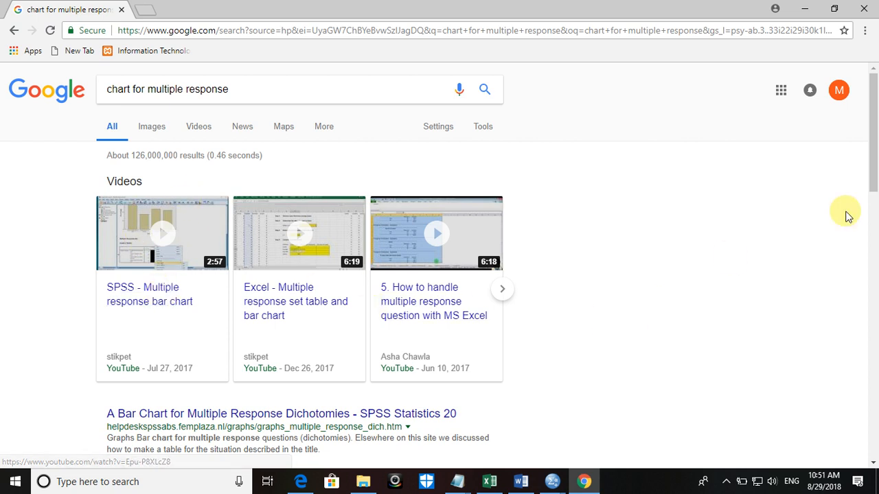
Open the AIP Publishing result on visualization-based analysis of multiple response, skim the article and return to the search results
{"action": "left_click_drag", "start_coordinate": [873, 173], "coordinate": [875, 319]}
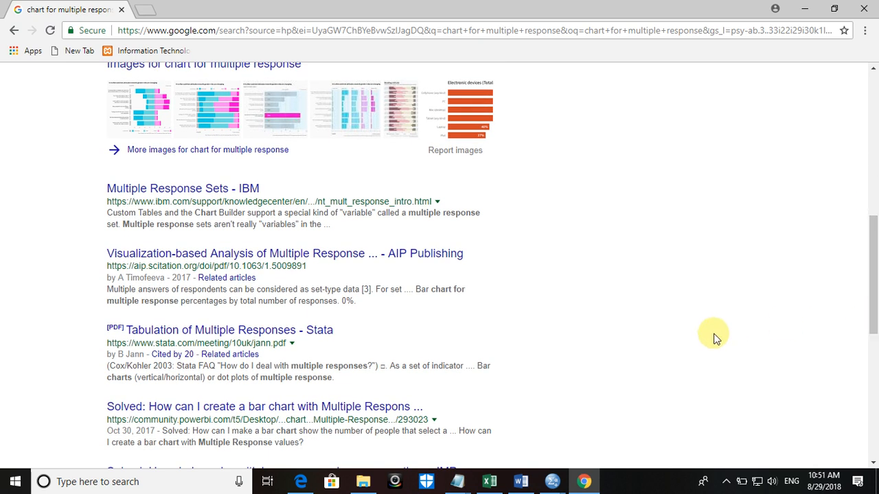
{"action": "left_click", "coordinate": [236, 258]}
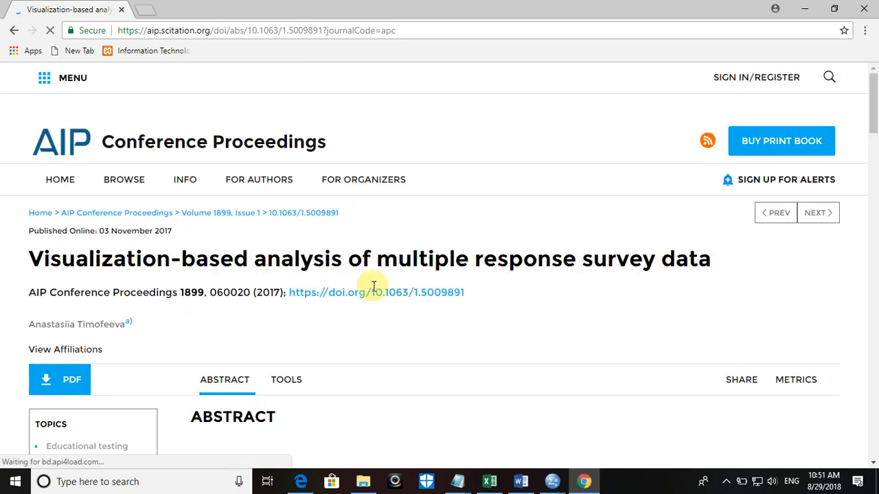
{"action": "scroll", "coordinate": [414, 312], "scroll_direction": "down", "scroll_amount": 1}
{"action": "scroll", "coordinate": [414, 310], "scroll_direction": "down", "scroll_amount": 8}
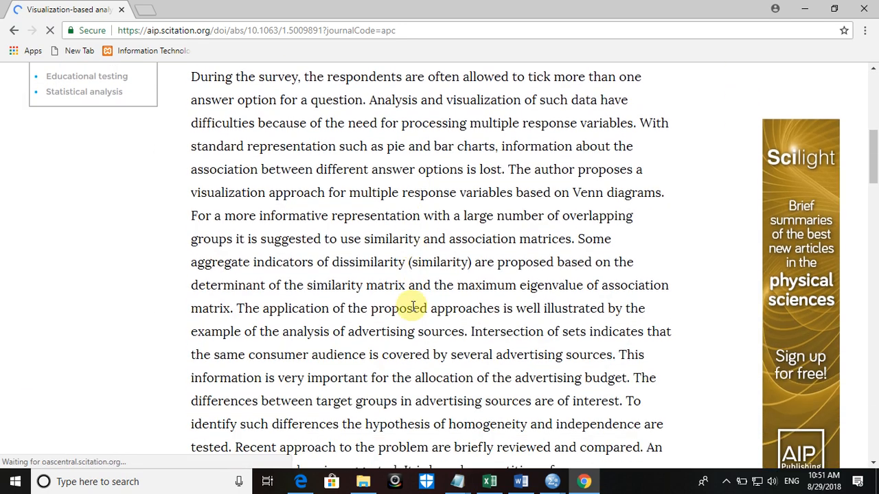
{"action": "scroll", "coordinate": [414, 306], "scroll_direction": "down", "scroll_amount": 19}
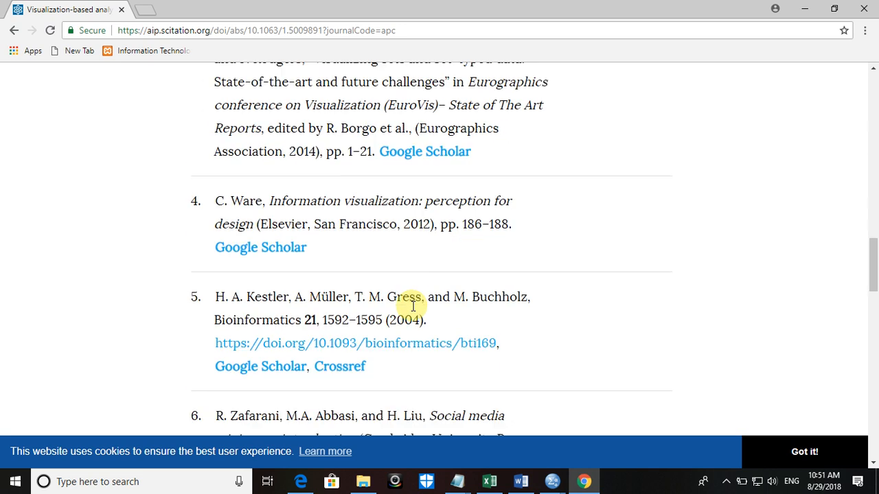
{"action": "scroll", "coordinate": [413, 307], "scroll_direction": "down", "scroll_amount": 10}
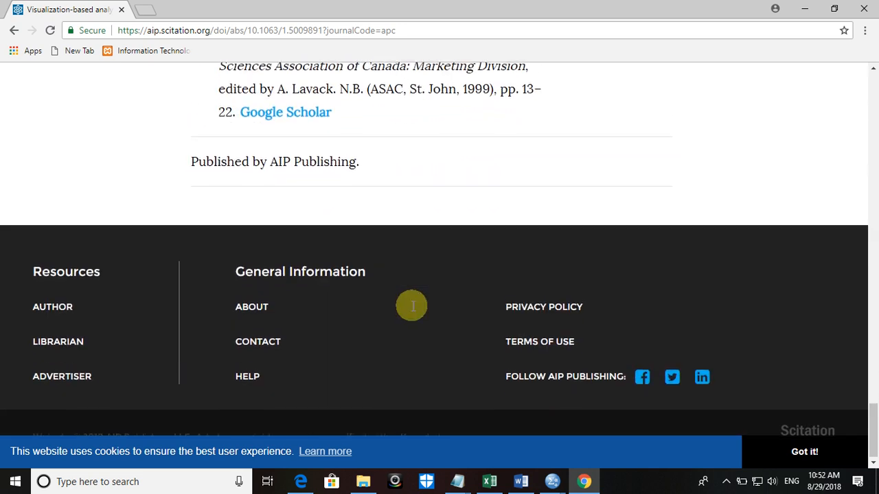
{"action": "scroll", "coordinate": [412, 309], "scroll_direction": "up", "scroll_amount": 6}
{"action": "scroll", "coordinate": [414, 310], "scroll_direction": "up", "scroll_amount": 17}
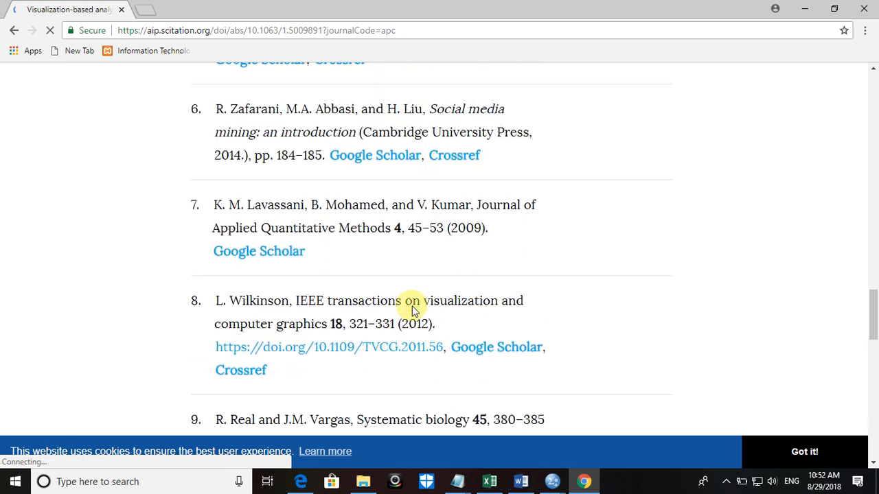
{"action": "scroll", "coordinate": [411, 310], "scroll_direction": "up", "scroll_amount": 4}
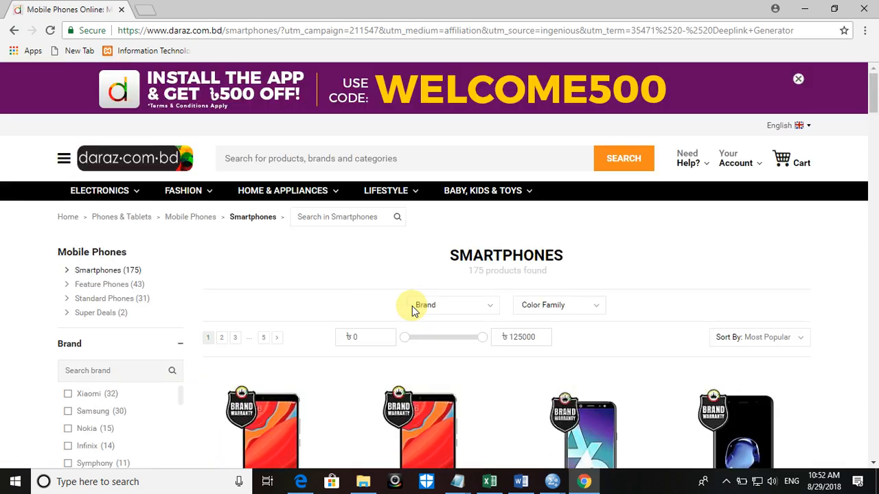
{"action": "left_click", "coordinate": [14, 32]}
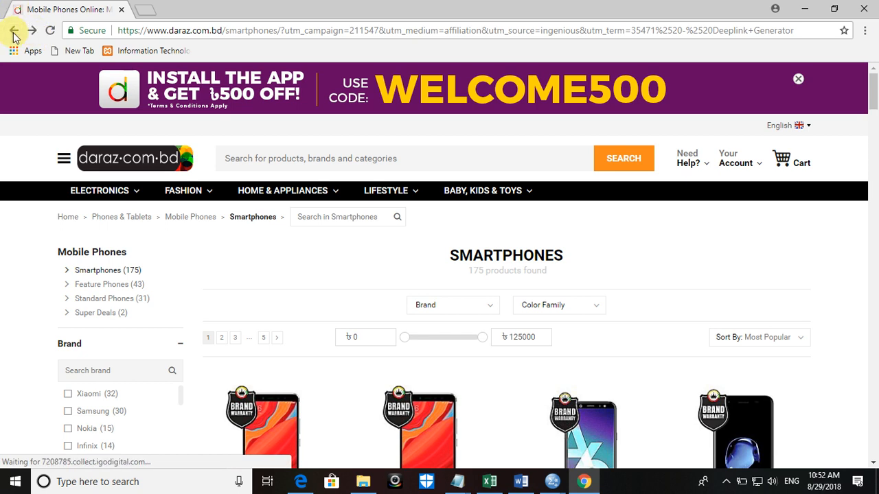
{"action": "left_click", "coordinate": [14, 32]}
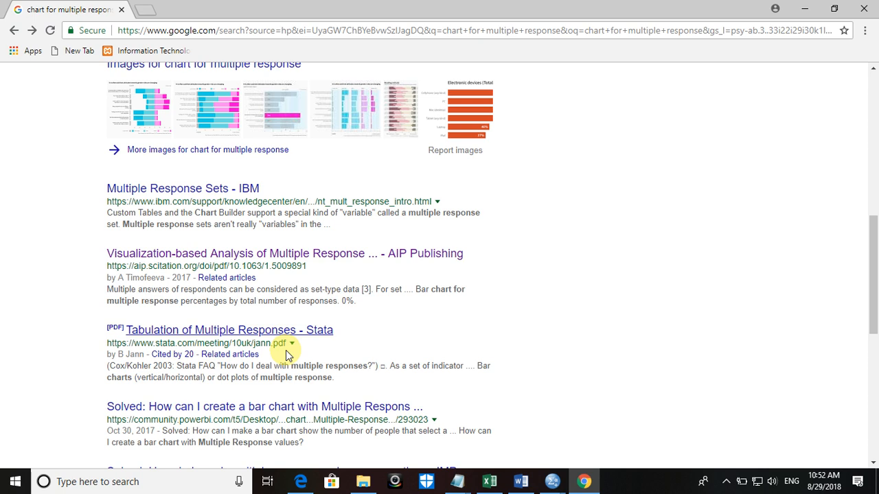
Open the Power BI community thread on creating a bar chart with Multiple Response values and read its accepted solution
{"action": "left_click", "coordinate": [350, 406]}
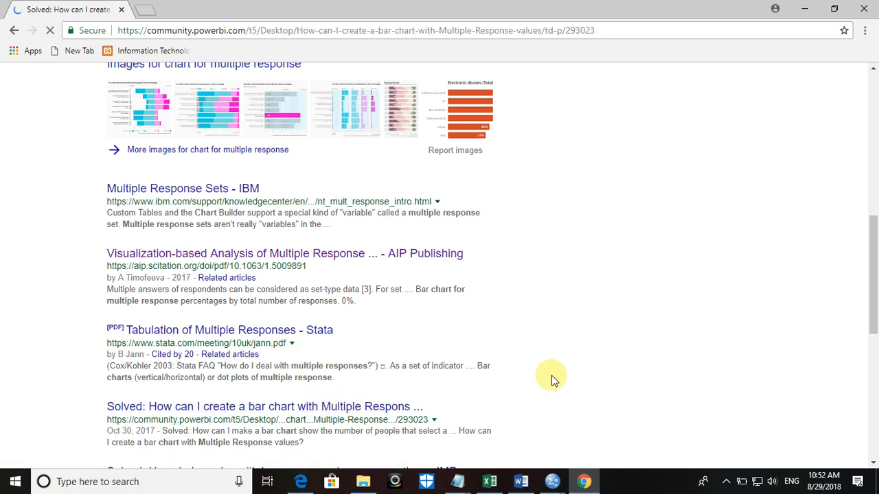
{"action": "scroll", "coordinate": [554, 381], "scroll_direction": "down", "scroll_amount": 3}
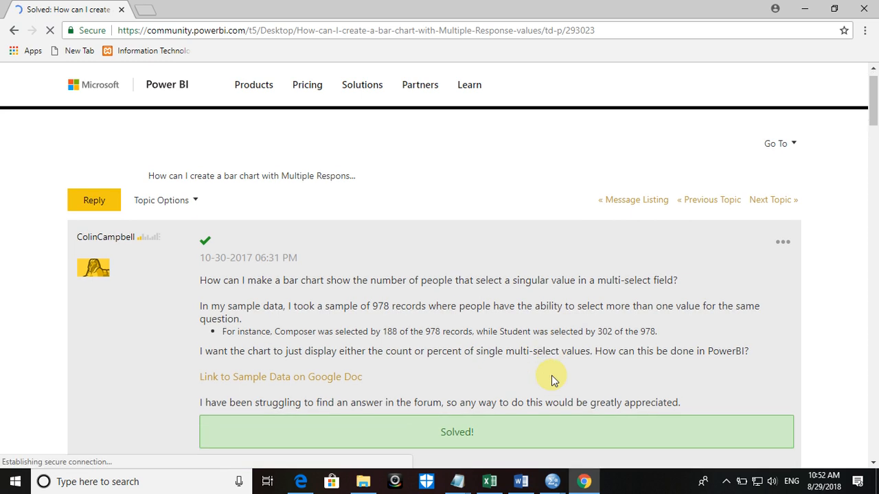
{"action": "scroll", "coordinate": [554, 381], "scroll_direction": "down", "scroll_amount": 1}
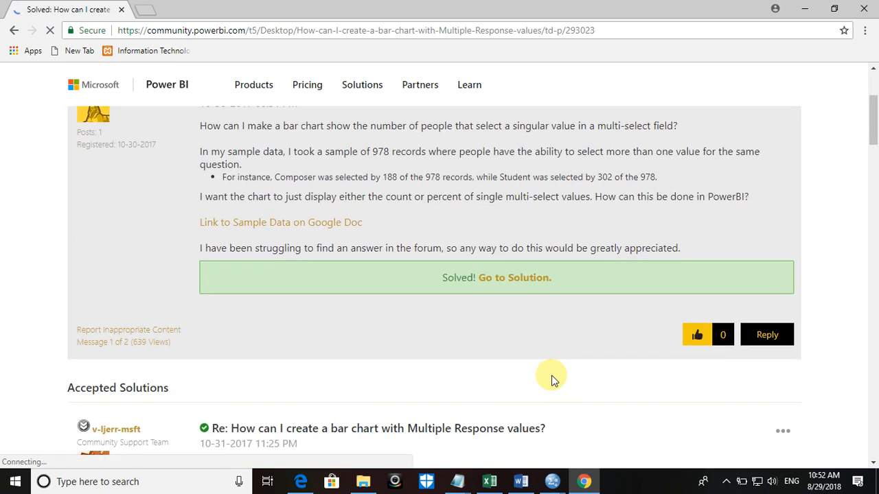
{"action": "scroll", "coordinate": [555, 381], "scroll_direction": "up", "scroll_amount": 1}
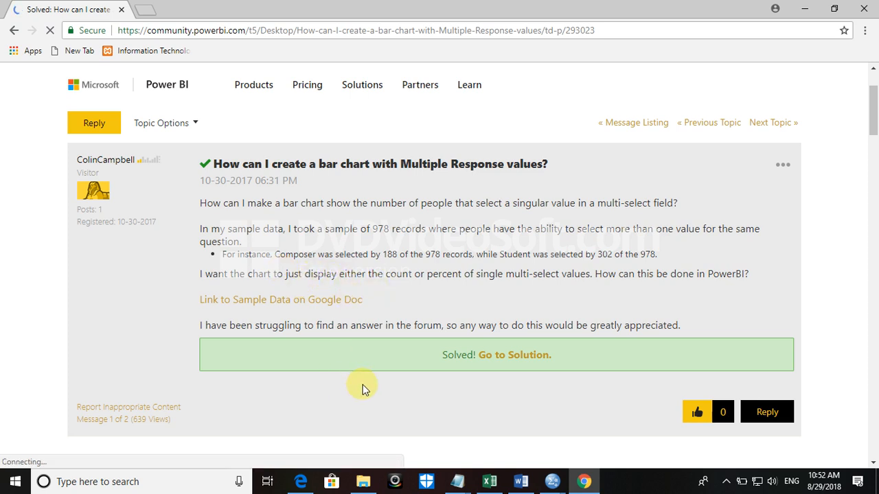
{"action": "scroll", "coordinate": [362, 387], "scroll_direction": "down", "scroll_amount": 5}
{"action": "scroll", "coordinate": [364, 390], "scroll_direction": "down", "scroll_amount": 1}
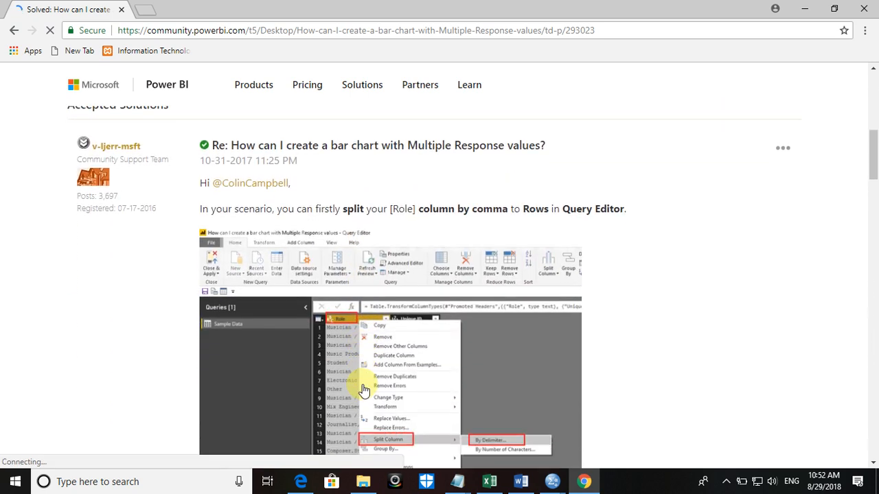
{"action": "scroll", "coordinate": [364, 390], "scroll_direction": "down", "scroll_amount": 2}
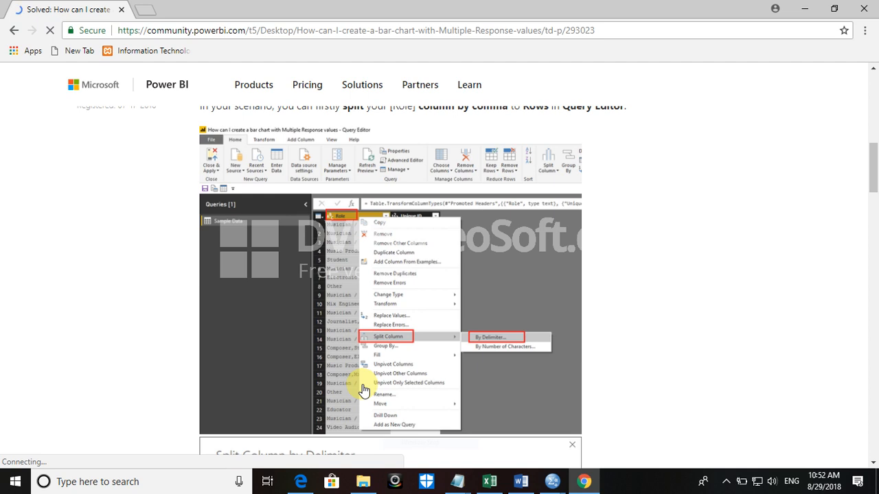
{"action": "scroll", "coordinate": [364, 390], "scroll_direction": "down", "scroll_amount": 6}
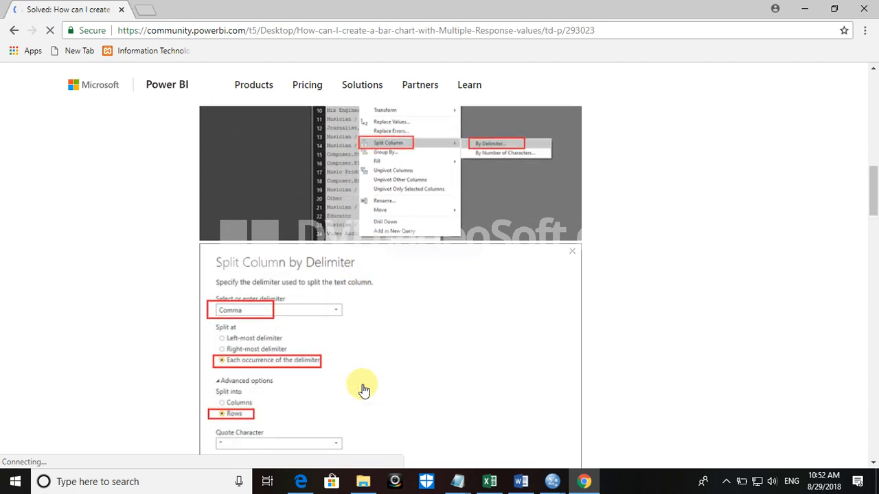
{"action": "scroll", "coordinate": [364, 390], "scroll_direction": "down", "scroll_amount": 4}
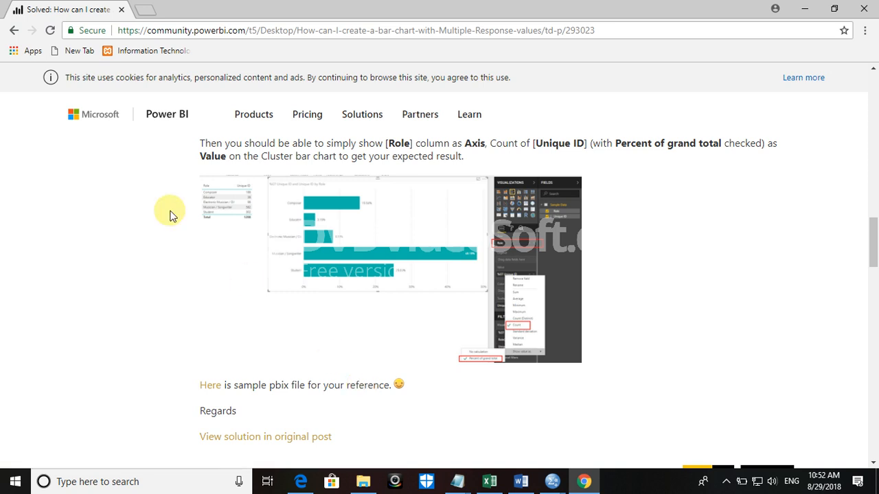
Switch to the SPSS Data Editor window with the Untitled1 dataset
{"action": "mouse_move", "coordinate": [553, 481]}
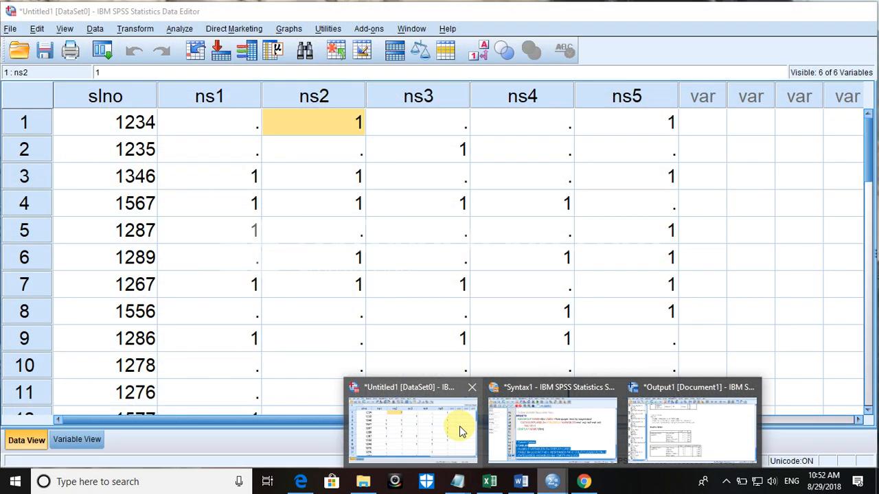
{"action": "left_click", "coordinate": [460, 429]}
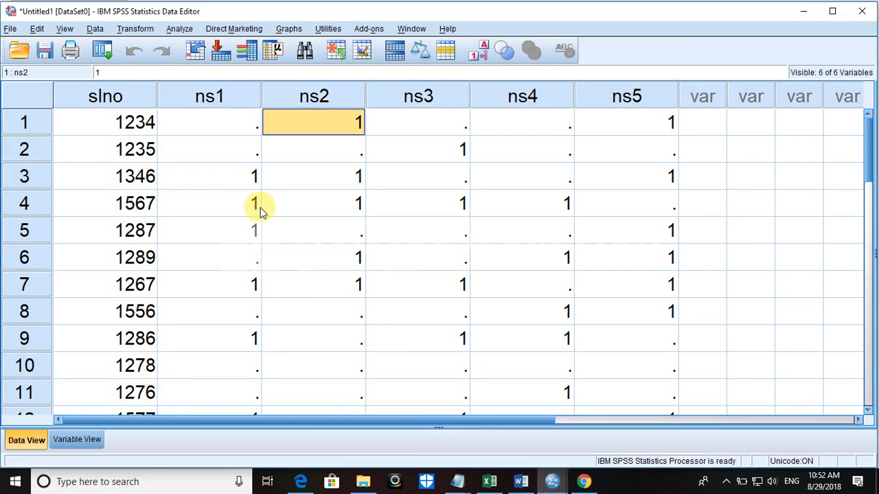
{"action": "left_click", "coordinate": [181, 30]}
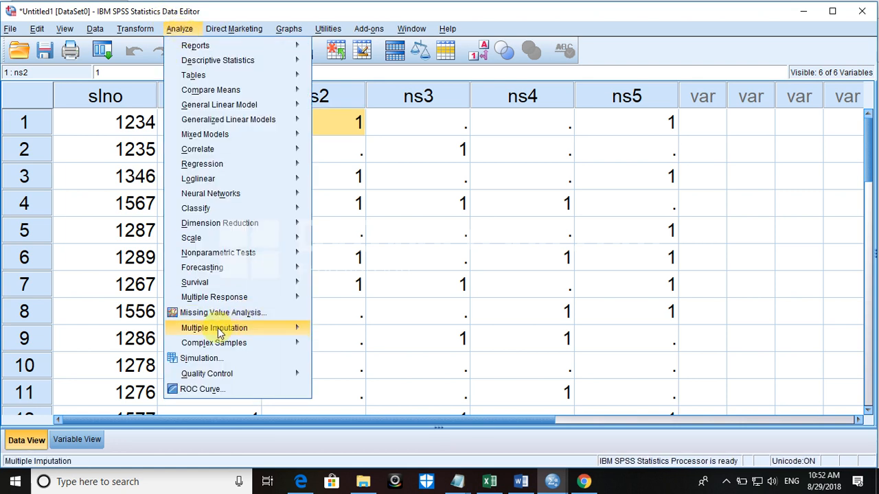
{"action": "mouse_move", "coordinate": [205, 74]}
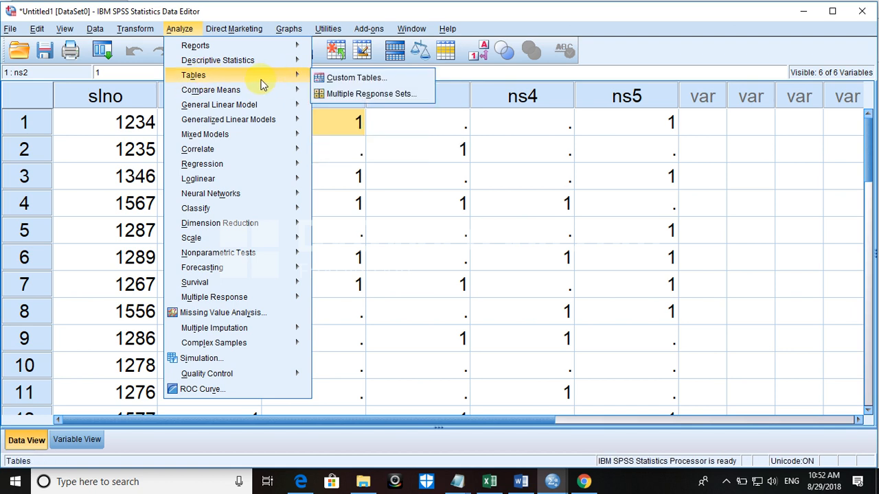
{"action": "left_click", "coordinate": [333, 81]}
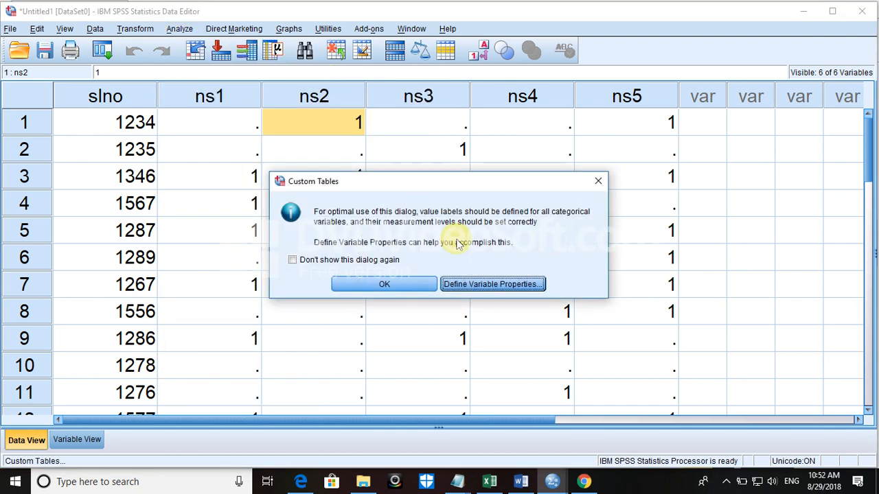
{"action": "left_click", "coordinate": [406, 284]}
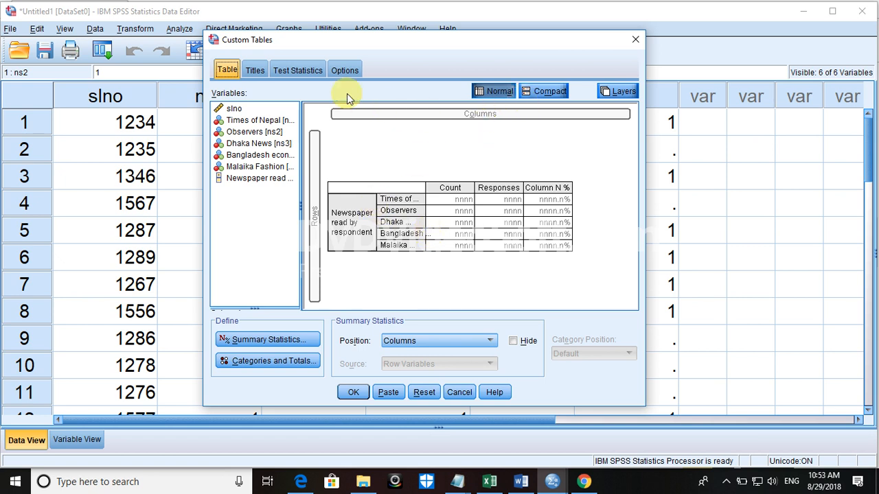
{"action": "left_click", "coordinate": [635, 39]}
Start defining a simple legacy bar chart based on summaries of separate variables
{"action": "left_click", "coordinate": [287, 29]}
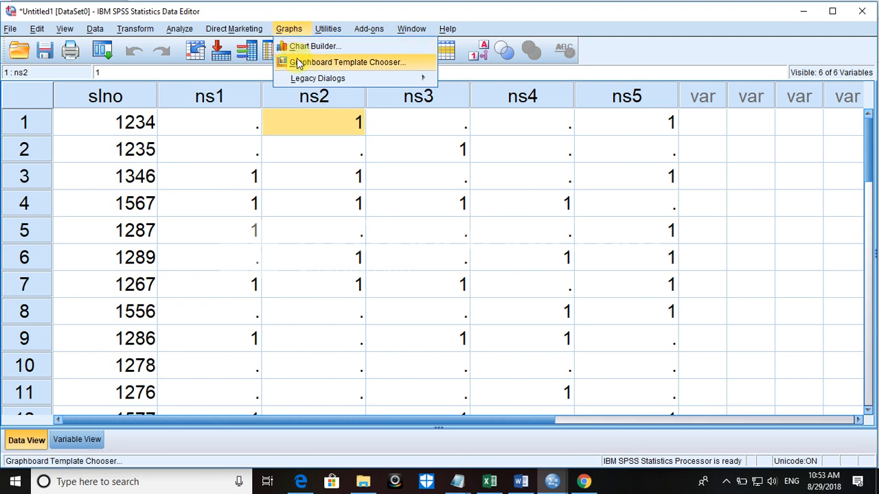
{"action": "mouse_move", "coordinate": [297, 79]}
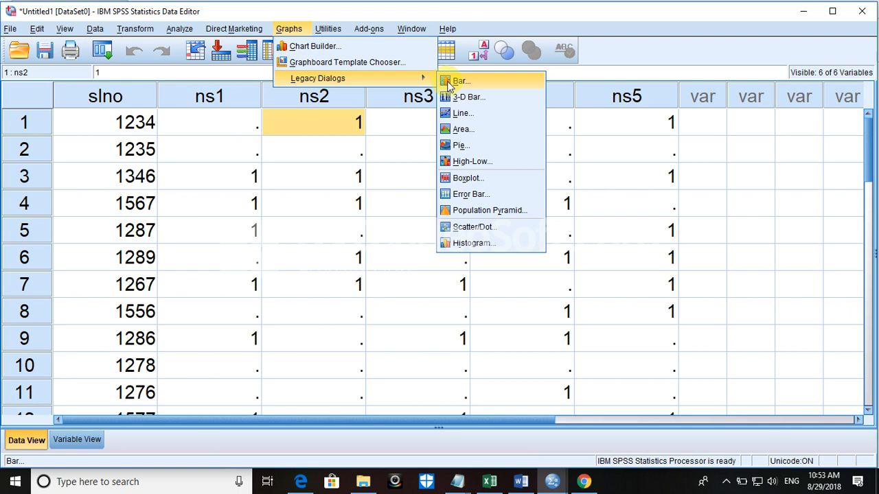
{"action": "left_click", "coordinate": [455, 81]}
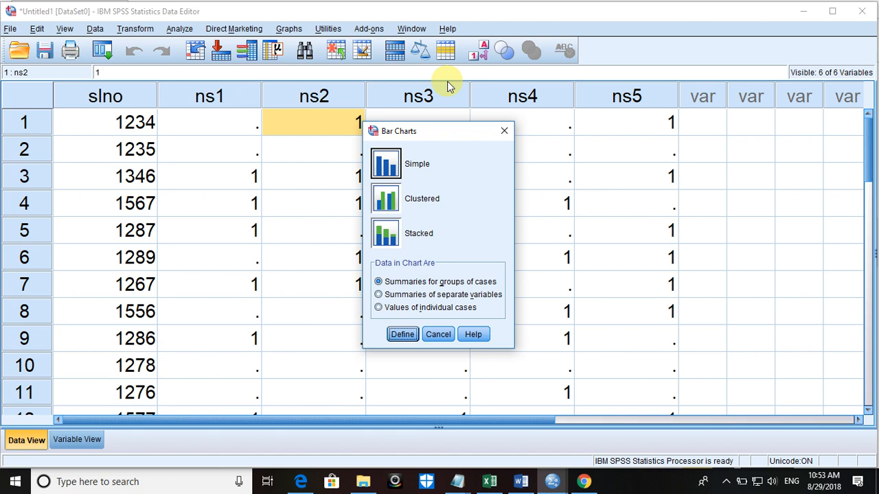
{"action": "left_click", "coordinate": [432, 294]}
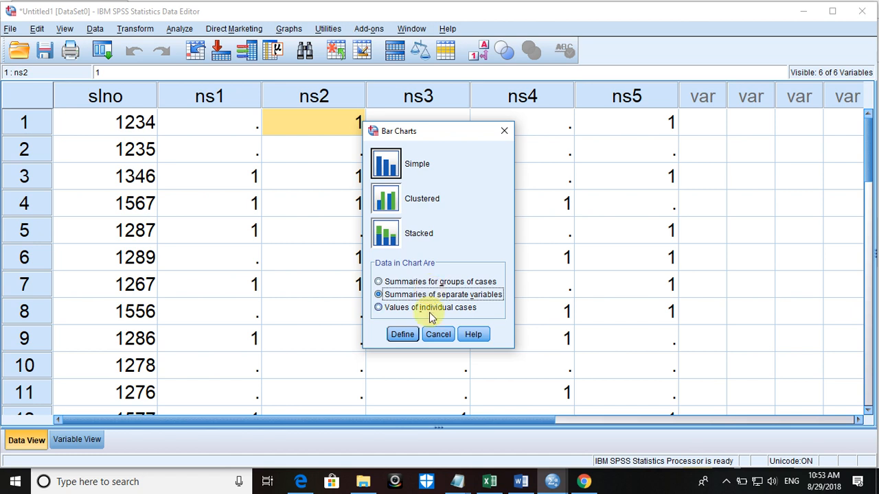
{"action": "left_click", "coordinate": [402, 334]}
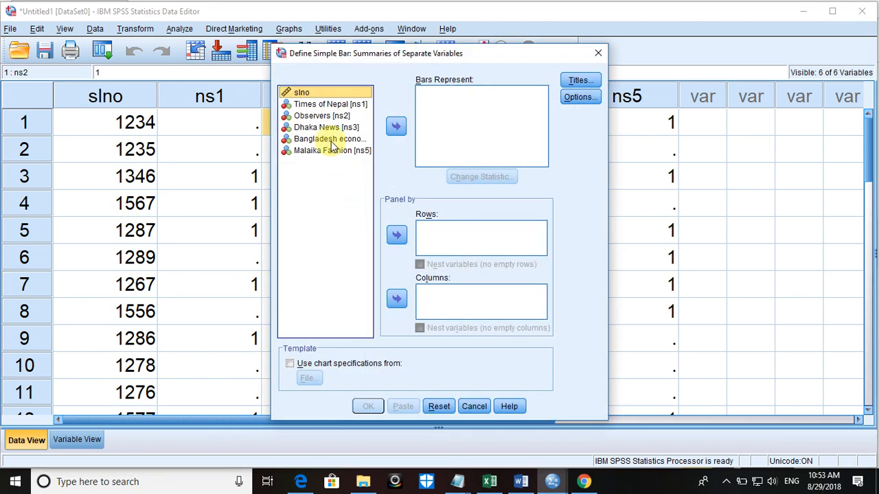
Add the five newspaper variables ns1 to ns5 as the bars of the simple bar chart
{"action": "left_click", "coordinate": [306, 107]}
{"action": "key", "text": "shift+Down"}
{"action": "key", "text": "shift+Down"}
{"action": "key", "text": "shift+Down"}
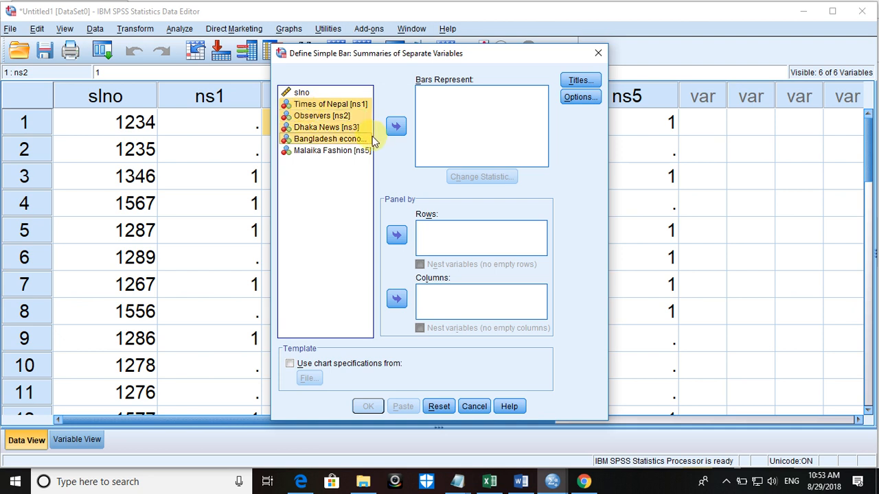
{"action": "key", "text": "shift+Down"}
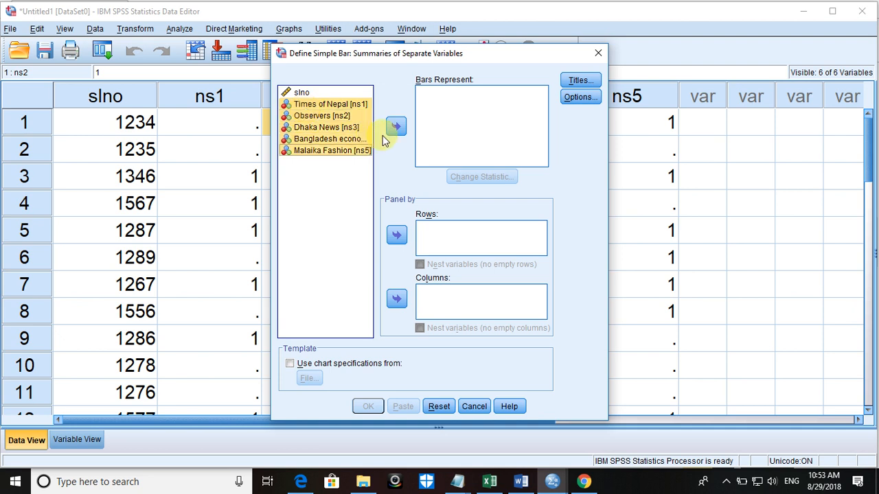
{"action": "left_click", "coordinate": [395, 128]}
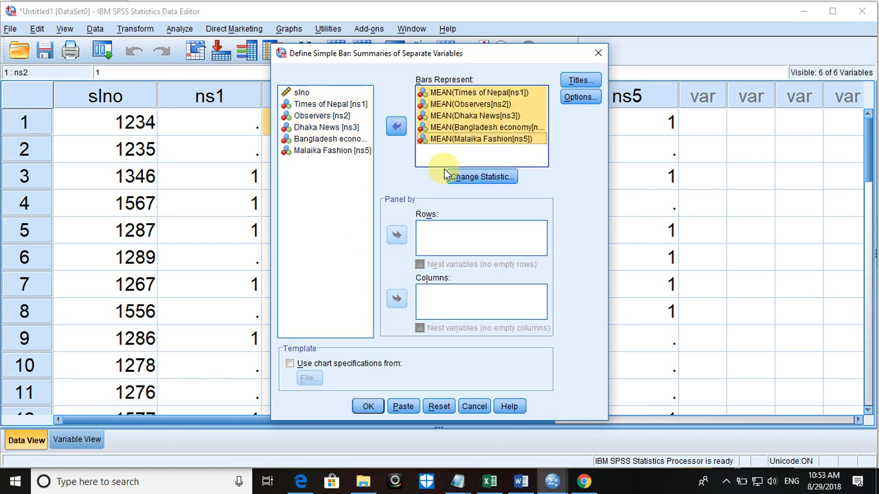
{"action": "left_click", "coordinate": [472, 180]}
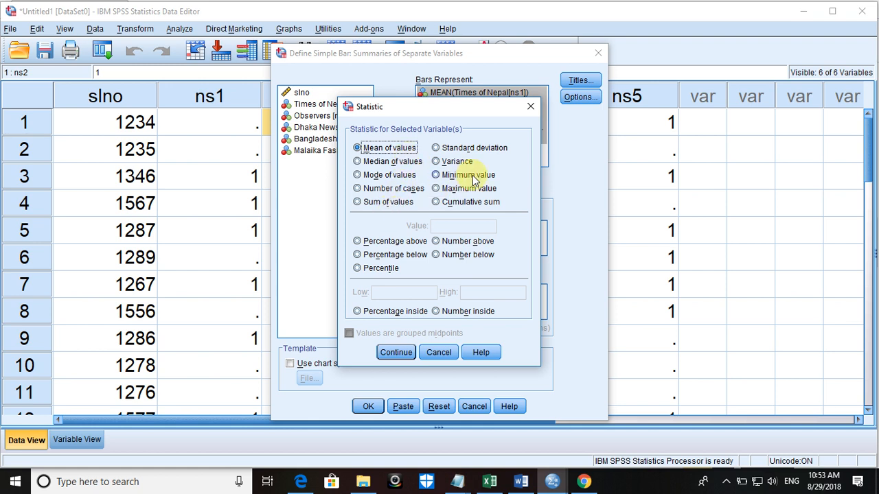
{"action": "left_click", "coordinate": [440, 353]}
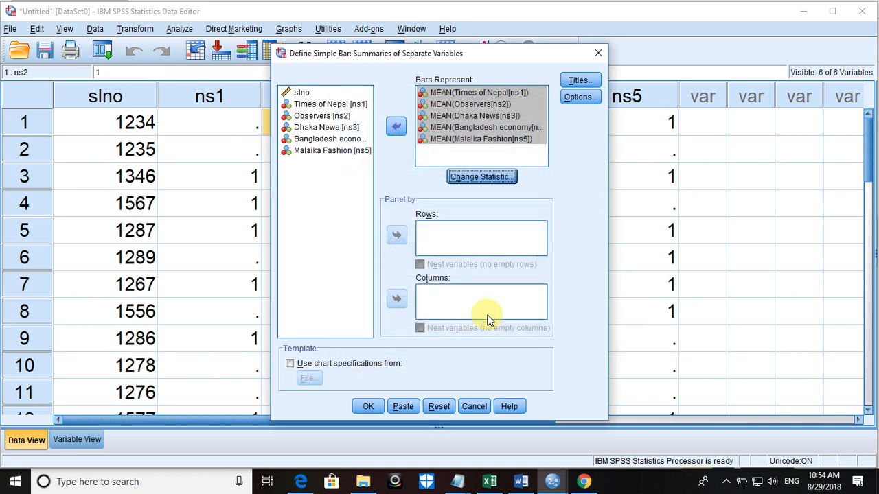
{"action": "left_click", "coordinate": [396, 126]}
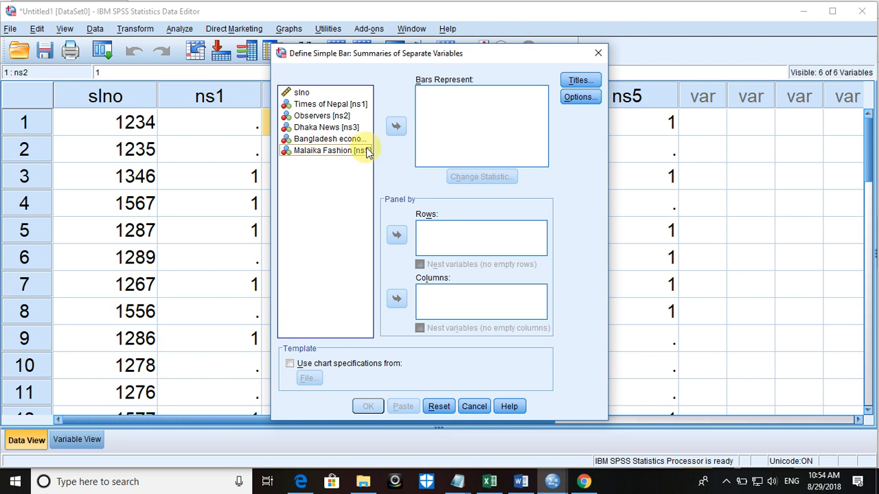
{"action": "left_click", "coordinate": [329, 107]}
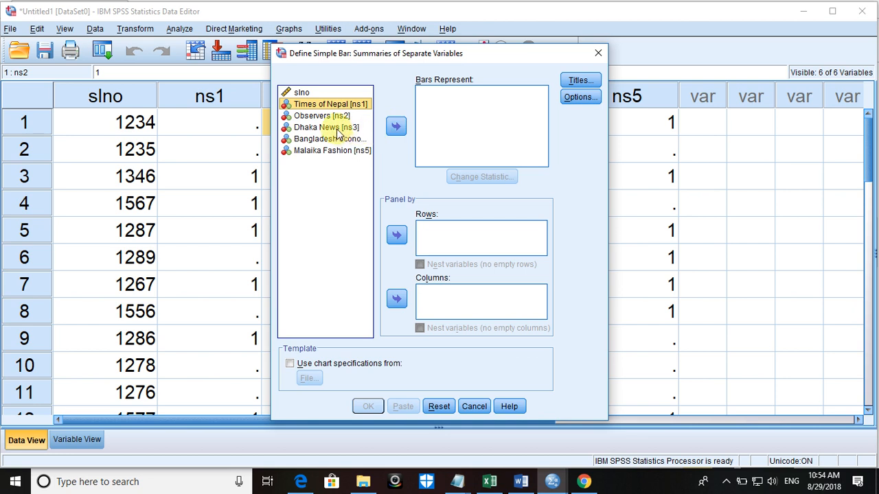
{"action": "key", "text": "shift+Down"}
{"action": "key", "text": "shift+Down"}
{"action": "key", "text": "shift+Down"}
{"action": "key", "text": "shift+Down"}
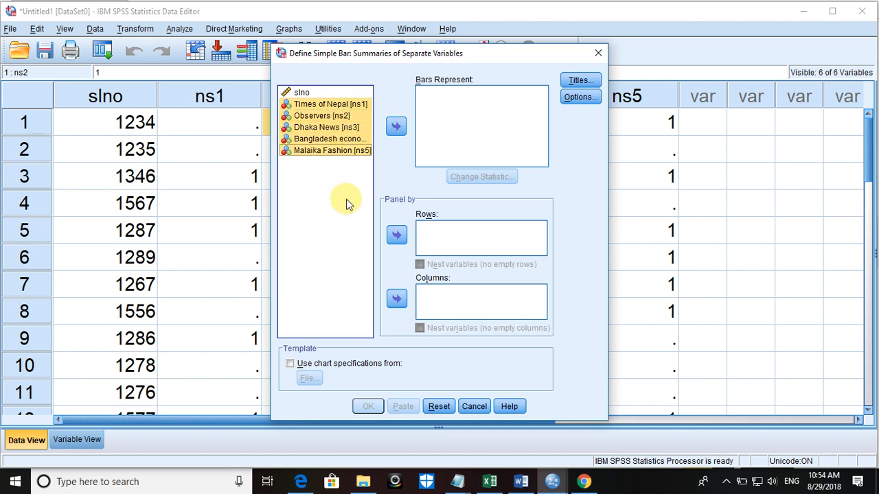
{"action": "left_click", "coordinate": [397, 235]}
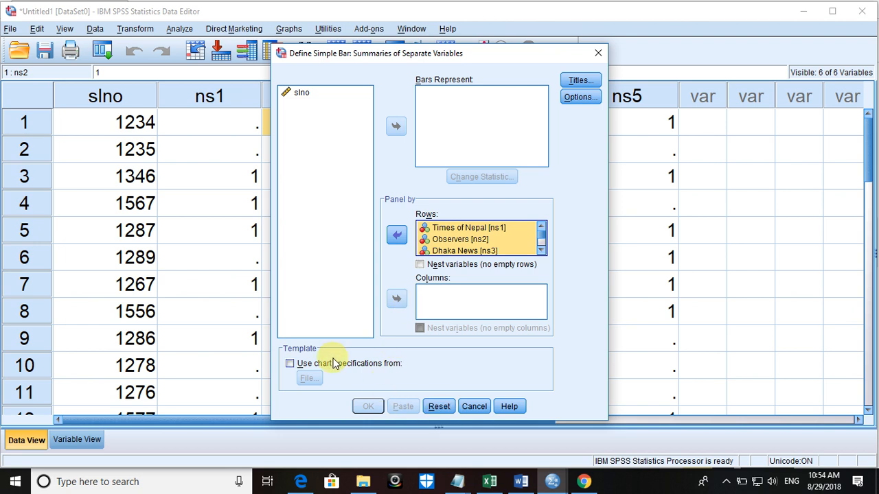
{"action": "left_click", "coordinate": [478, 409]}
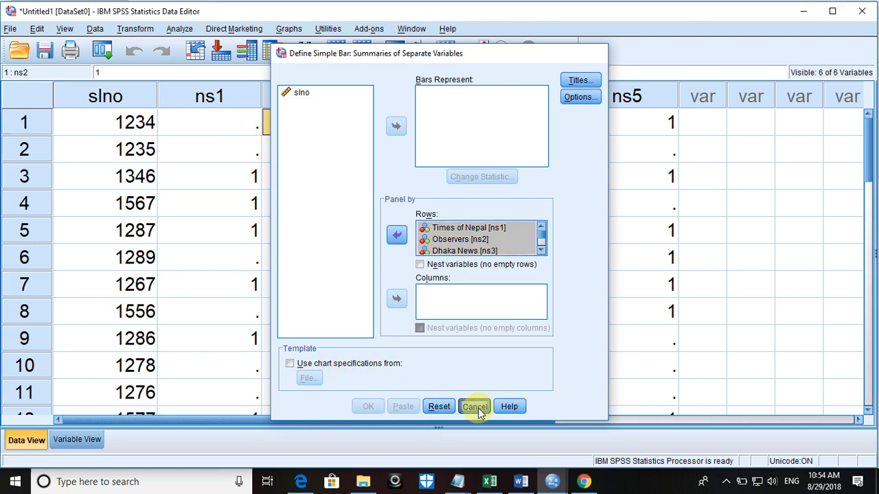
{"action": "left_click", "coordinate": [224, 29]}
{"action": "mouse_move", "coordinate": [296, 29]}
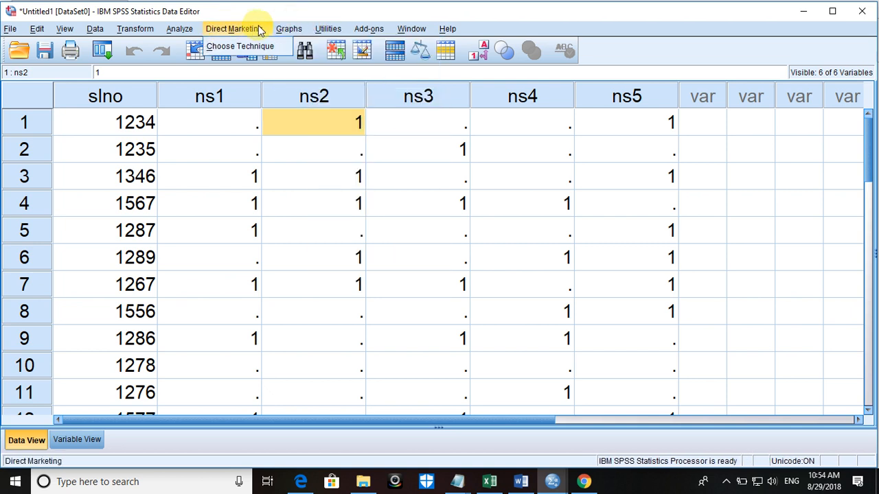
{"action": "mouse_move", "coordinate": [184, 29]}
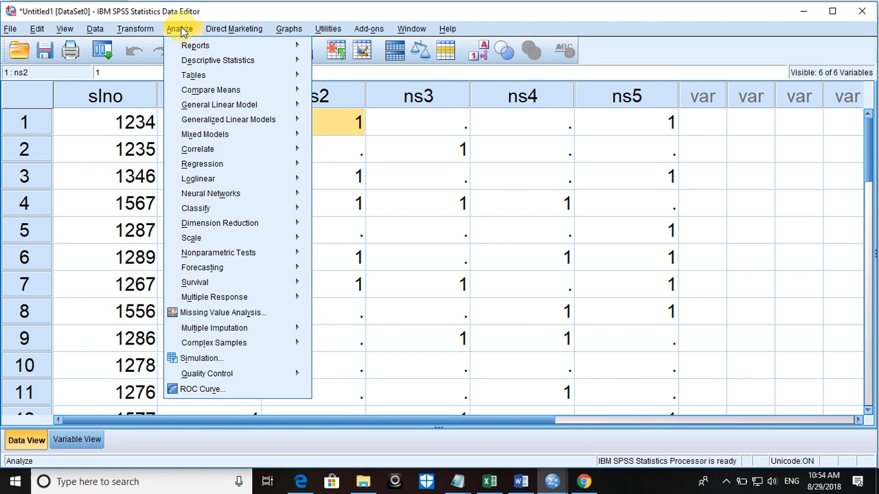
{"action": "mouse_move", "coordinate": [226, 60]}
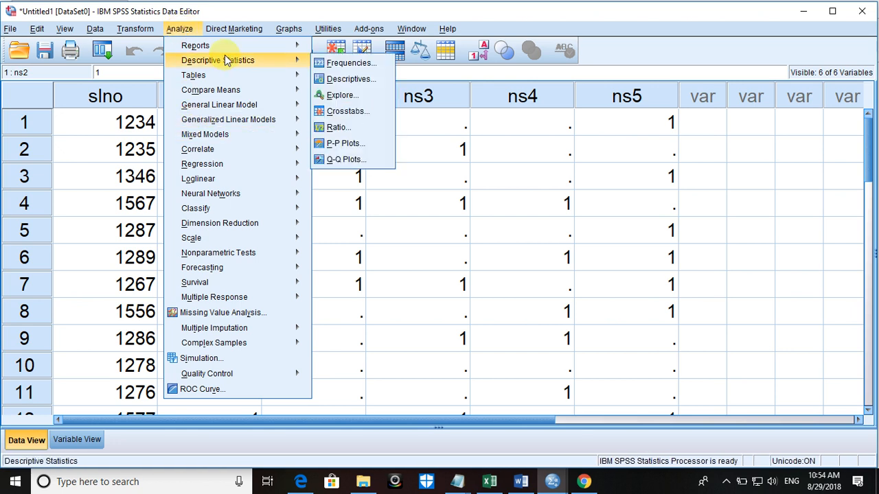
Switch to the Output1 viewer window and open the last custom table of newspapers read for editing
{"action": "left_click", "coordinate": [551, 483]}
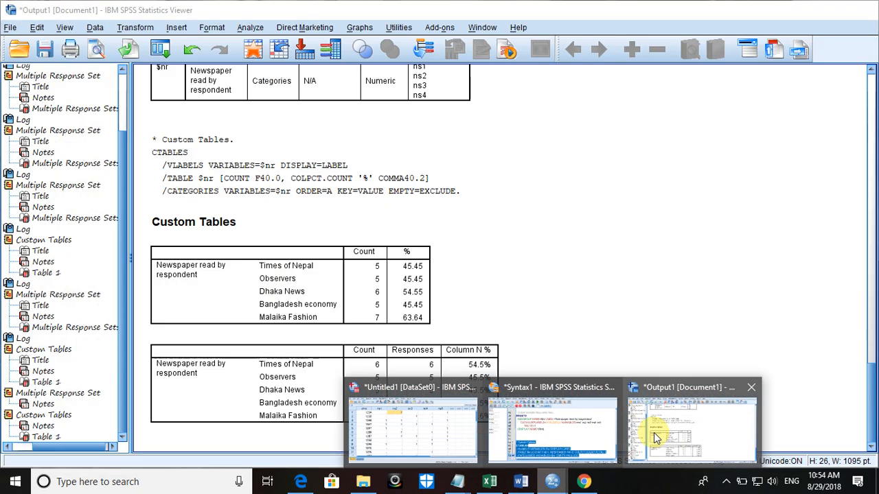
{"action": "left_click", "coordinate": [657, 451]}
{"action": "left_click", "coordinate": [324, 343]}
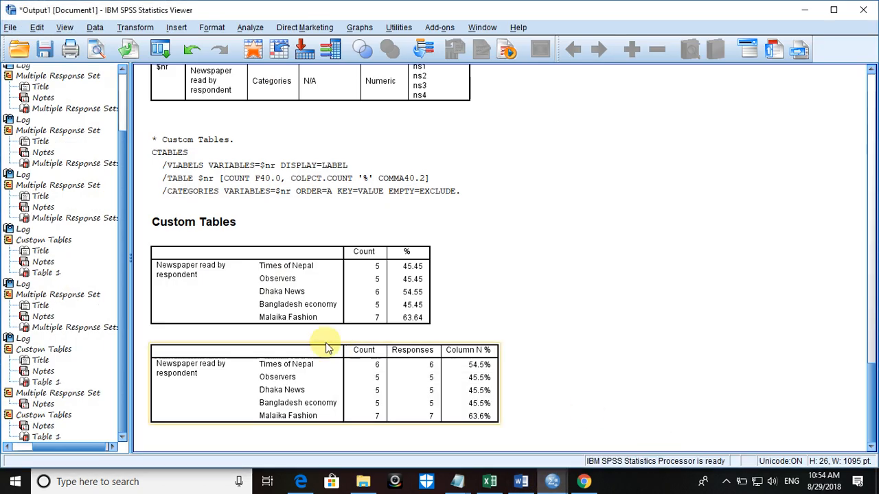
{"action": "right_click", "coordinate": [409, 382]}
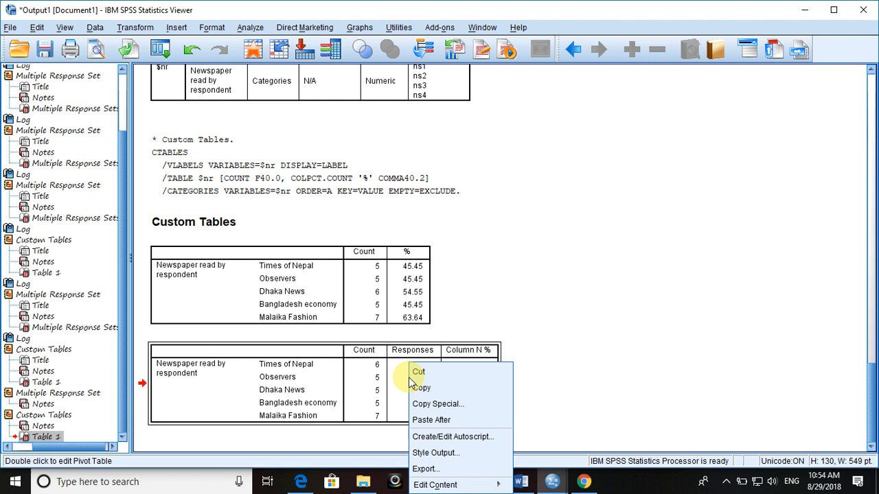
{"action": "left_click", "coordinate": [328, 401]}
{"action": "double_click", "coordinate": [329, 402]}
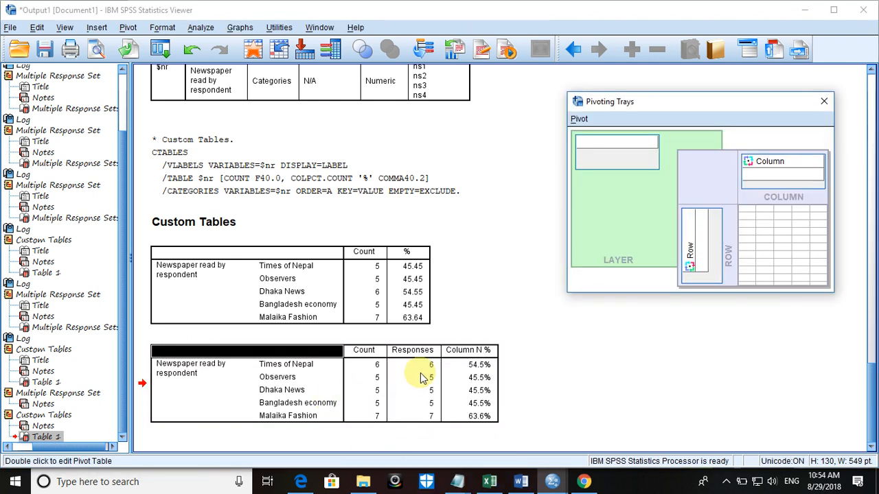
Create a bar graph from the last custom table
{"action": "right_click", "coordinate": [395, 383]}
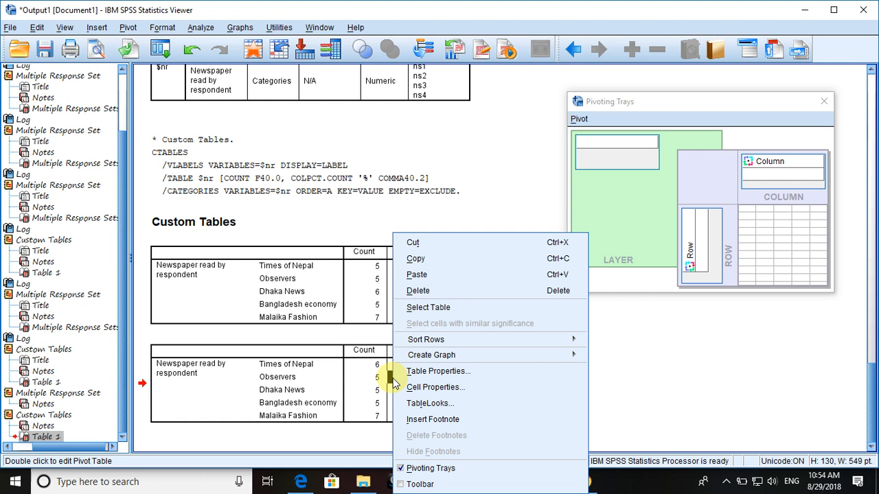
{"action": "mouse_move", "coordinate": [451, 357]}
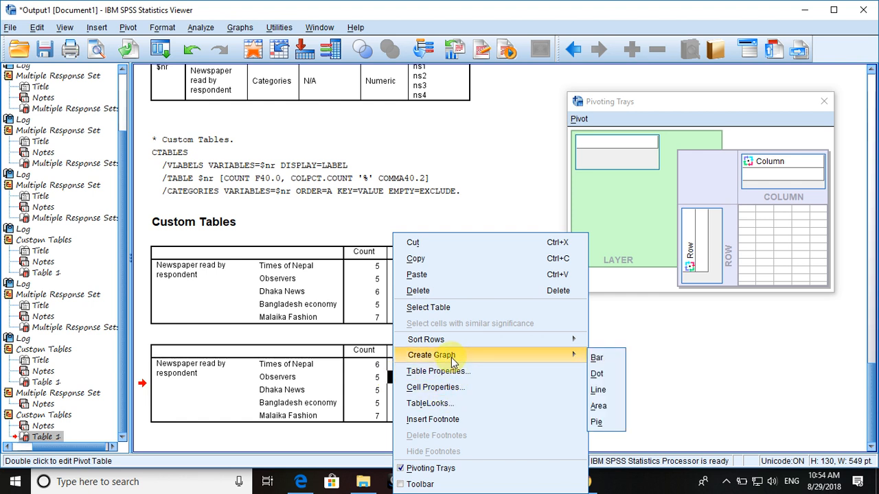
{"action": "left_click", "coordinate": [600, 361]}
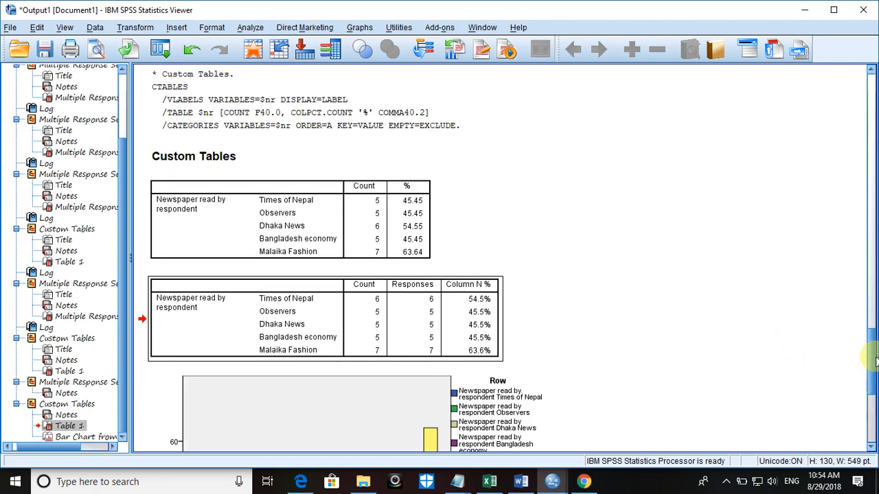
Reopen the last custom table for editing and delete its Column N % heading
{"action": "left_click_drag", "start_coordinate": [874, 358], "coordinate": [871, 397]}
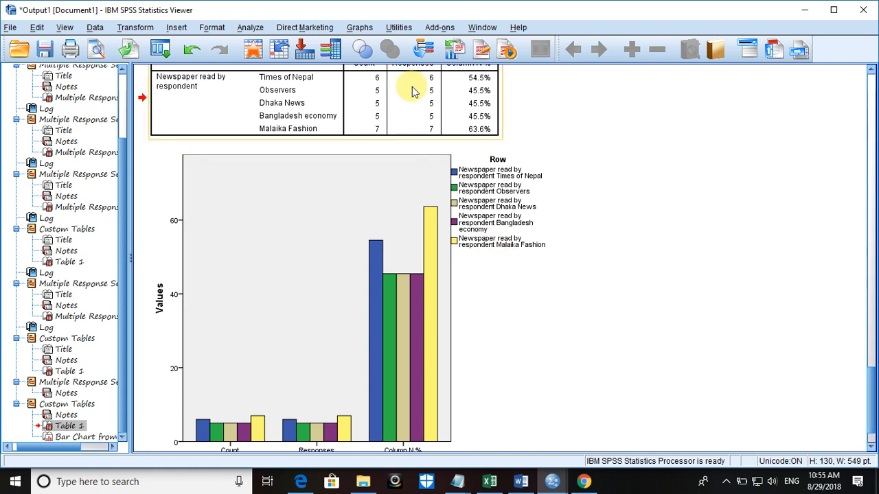
{"action": "scroll", "coordinate": [416, 77], "scroll_direction": "up", "scroll_amount": 1}
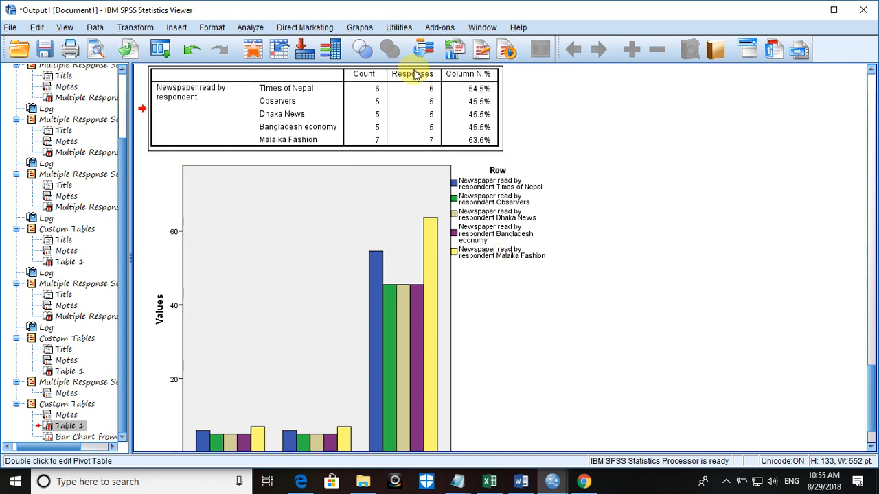
{"action": "double_click", "coordinate": [451, 77]}
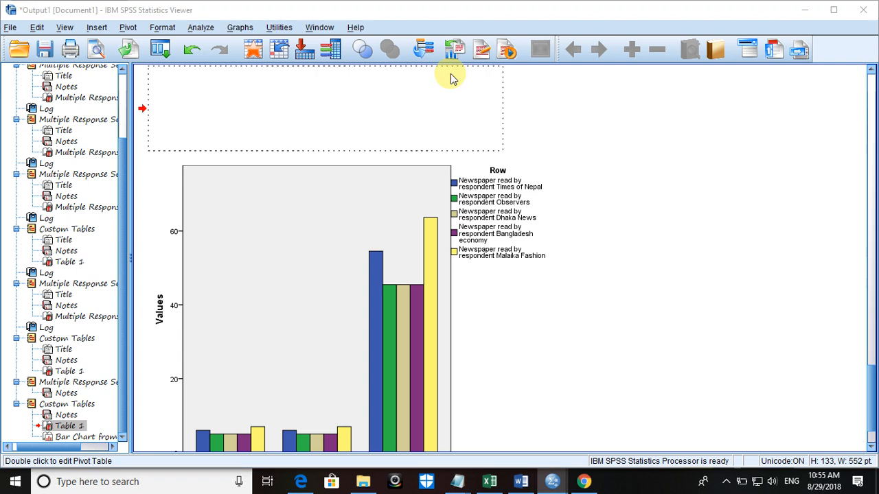
{"action": "left_click", "coordinate": [452, 76]}
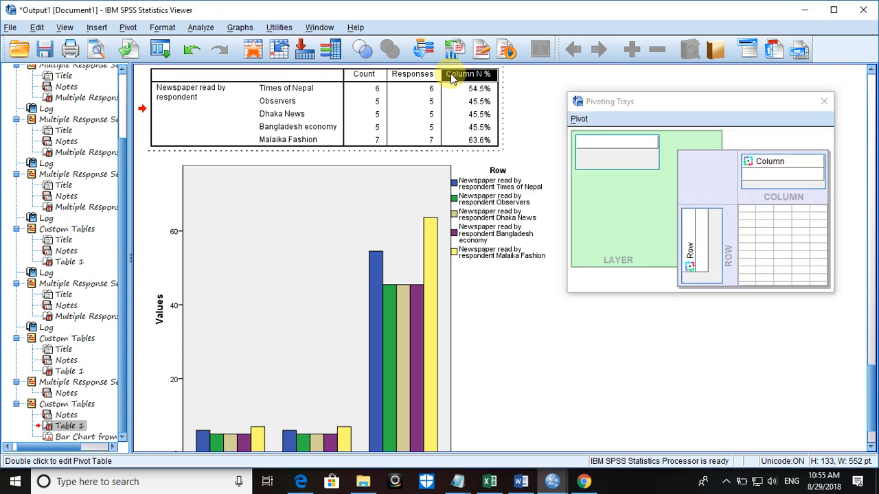
{"action": "right_click", "coordinate": [450, 73]}
{"action": "left_click", "coordinate": [485, 149]}
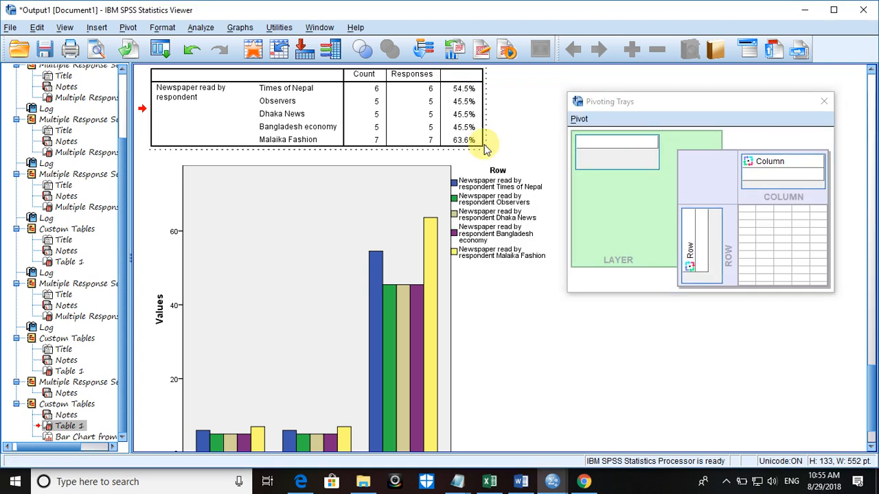
Select the data and label cells of the percentage column in the last custom table and delete them
{"action": "right_click", "coordinate": [455, 80]}
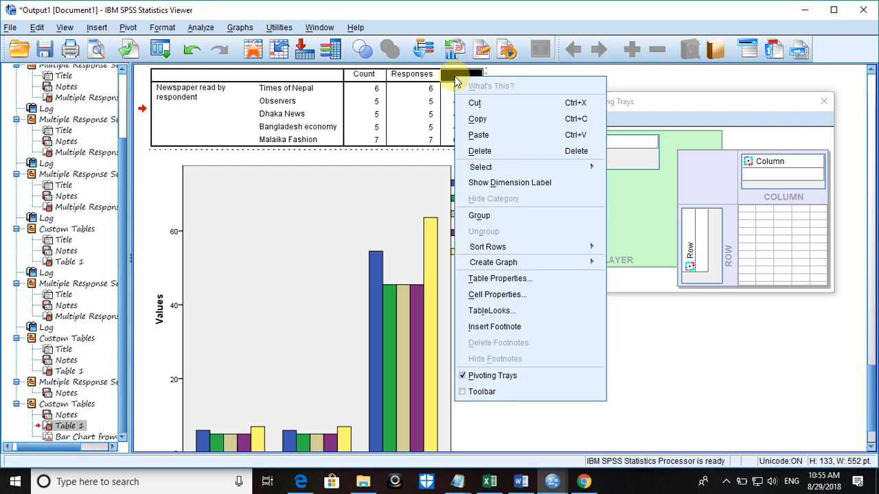
{"action": "mouse_move", "coordinate": [492, 172]}
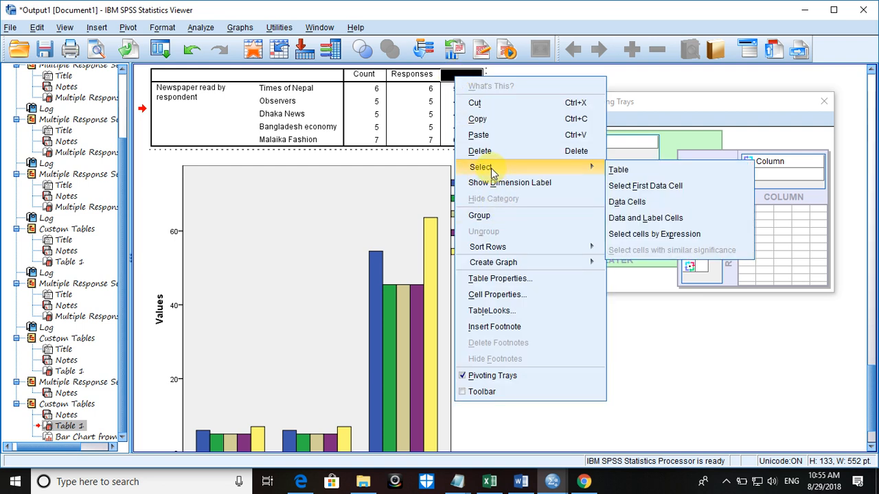
{"action": "left_click", "coordinate": [648, 190]}
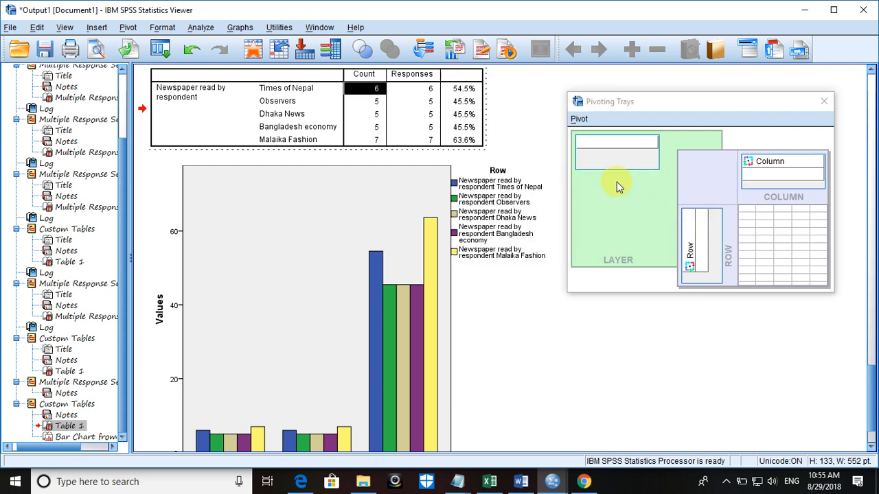
{"action": "left_click", "coordinate": [460, 79]}
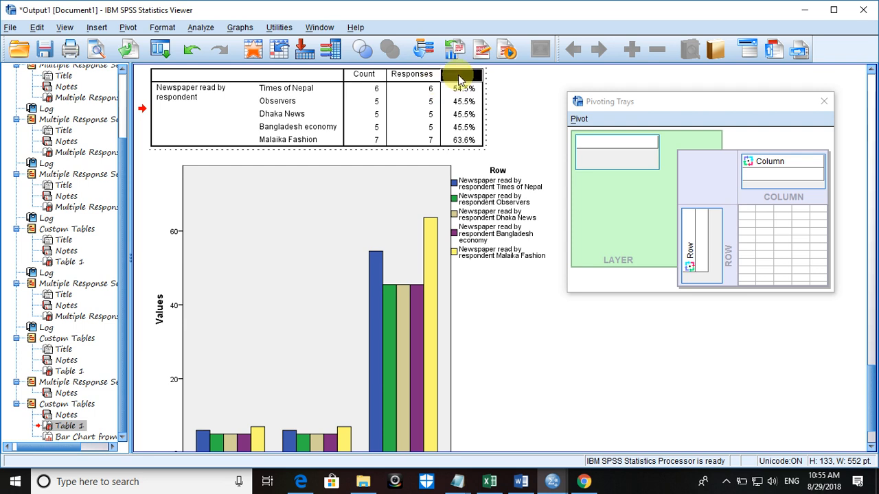
{"action": "right_click", "coordinate": [460, 79]}
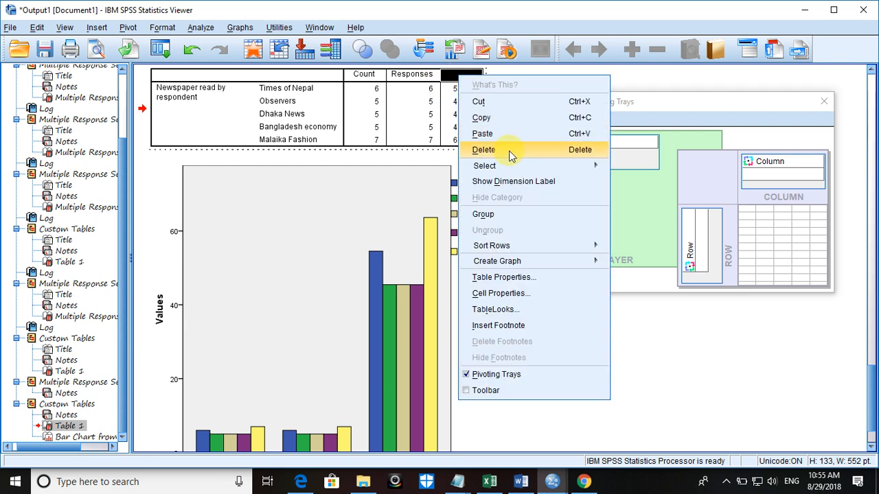
{"action": "mouse_move", "coordinate": [501, 168]}
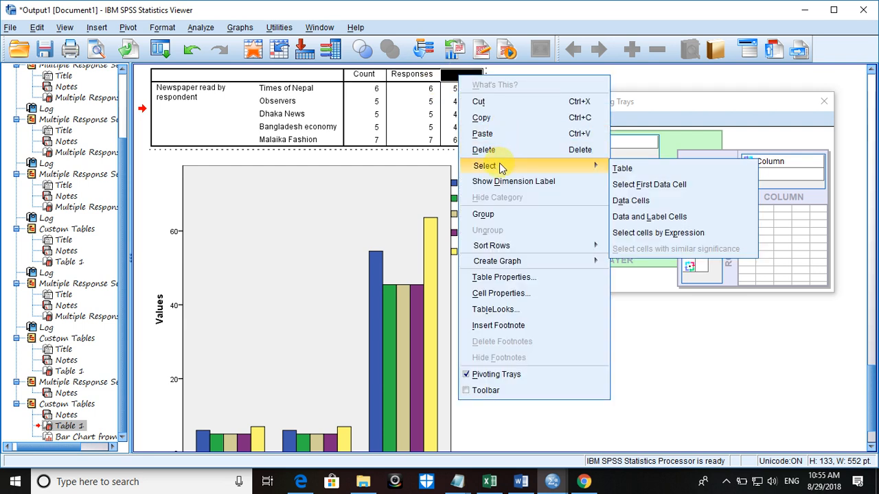
{"action": "left_click", "coordinate": [649, 218]}
{"action": "key", "text": "Delete"}
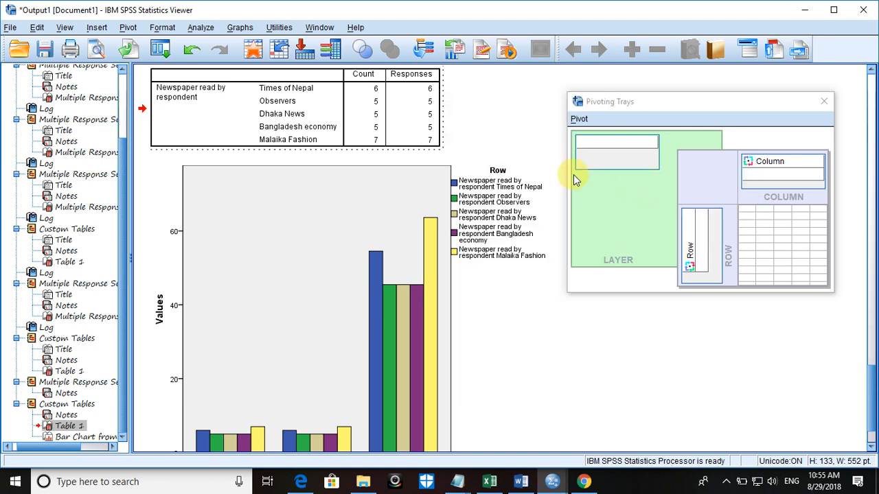
Delete the Count column with its data and label cells from the last custom table and leave table editing
{"action": "left_click", "coordinate": [409, 75]}
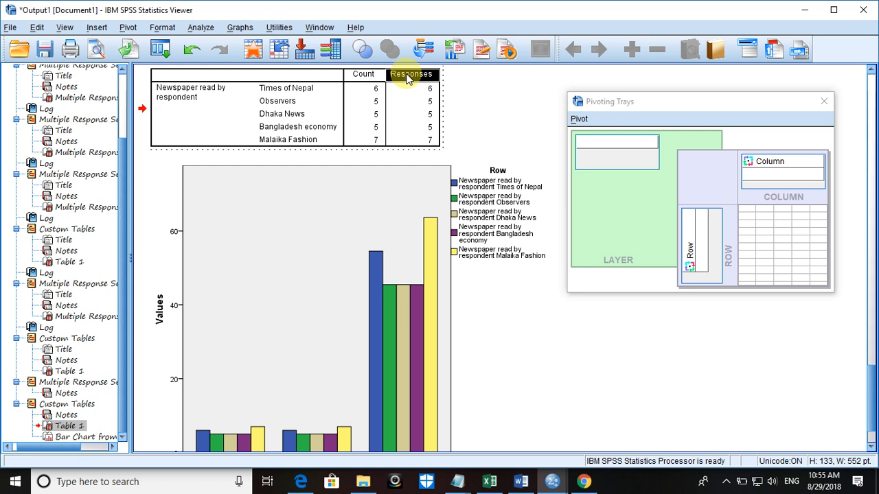
{"action": "left_click", "coordinate": [379, 75]}
{"action": "right_click", "coordinate": [380, 77]}
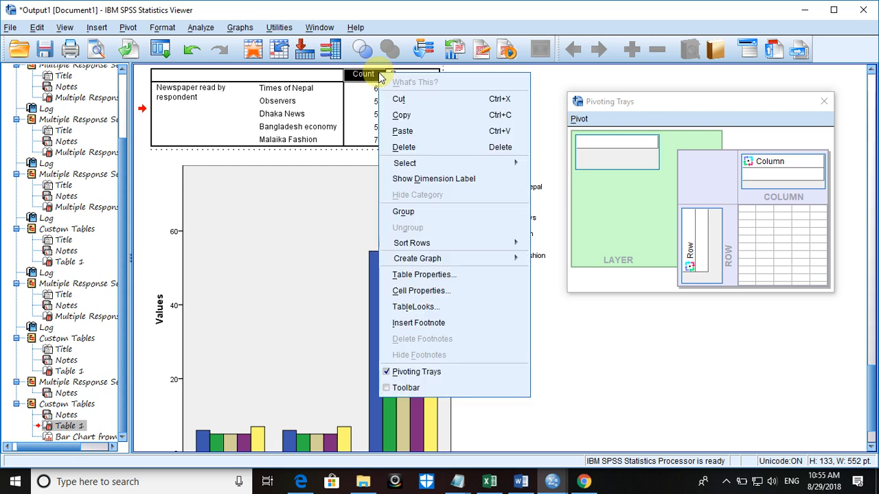
{"action": "mouse_move", "coordinate": [434, 166]}
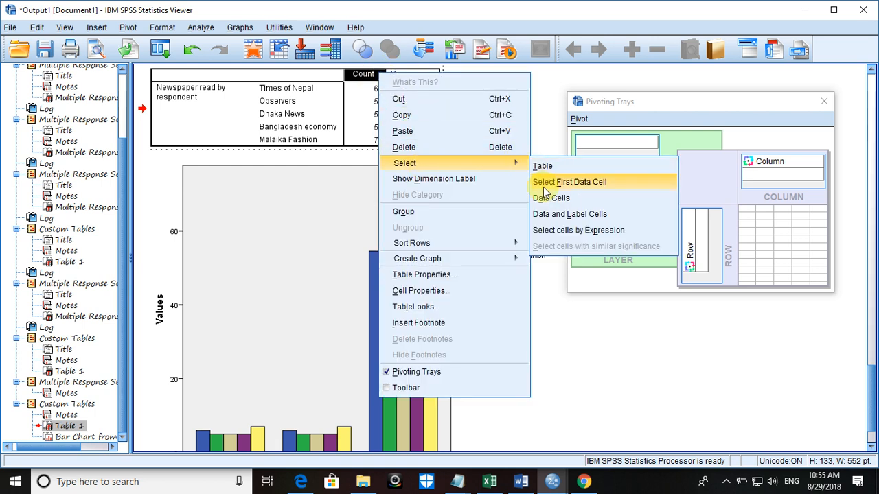
{"action": "left_click", "coordinate": [548, 215]}
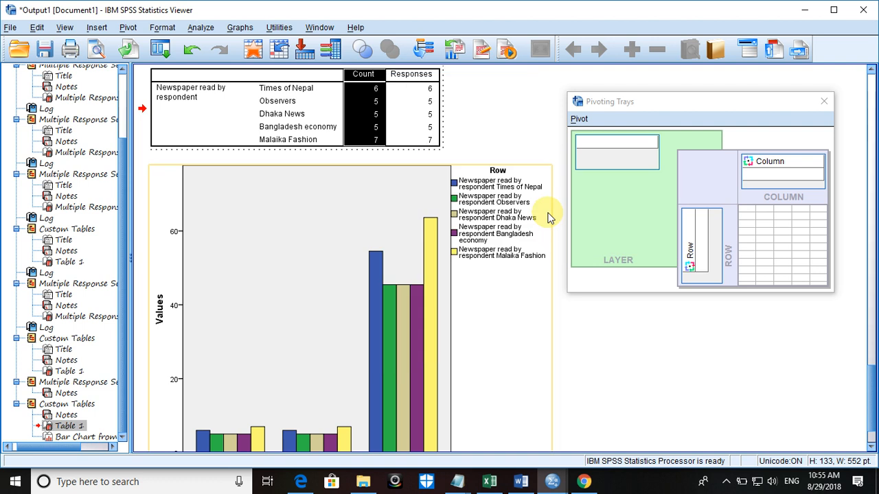
{"action": "key", "text": "Delete"}
{"action": "left_click", "coordinate": [294, 115]}
{"action": "left_click", "coordinate": [337, 265]}
{"action": "right_click", "coordinate": [337, 265]}
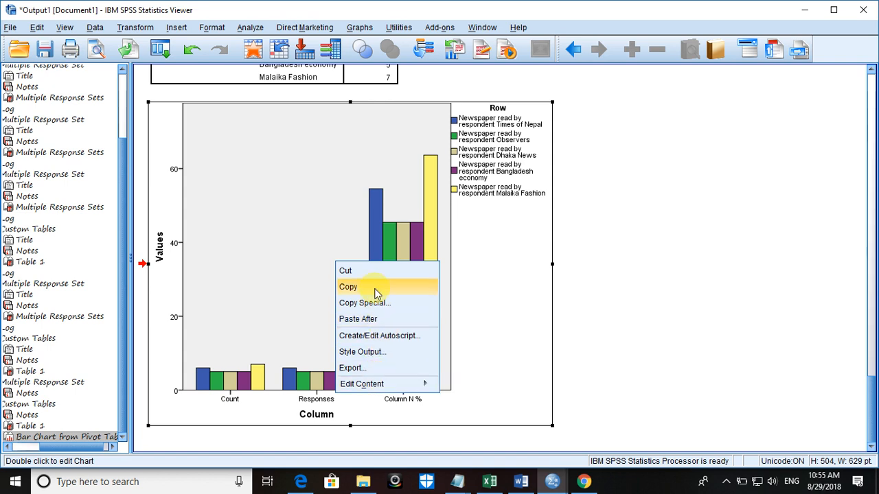
{"action": "left_click", "coordinate": [242, 77]}
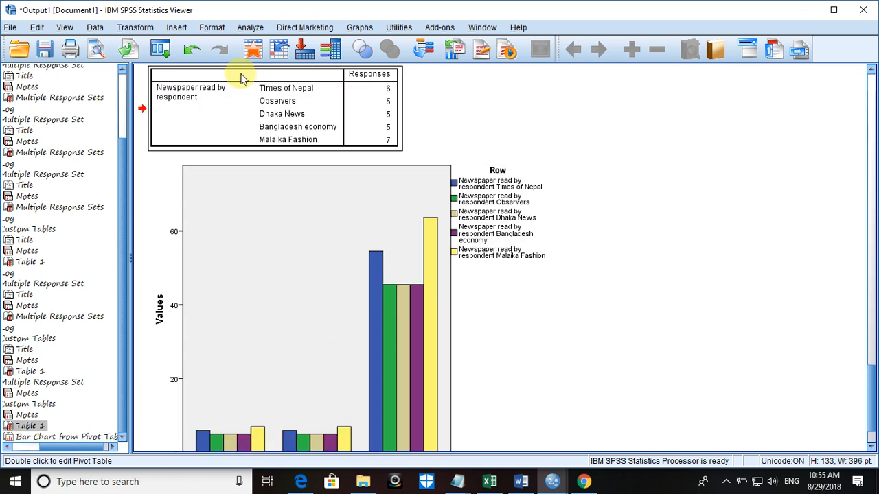
Create a bar graph from the Observers row label of the last custom table
{"action": "double_click", "coordinate": [330, 108]}
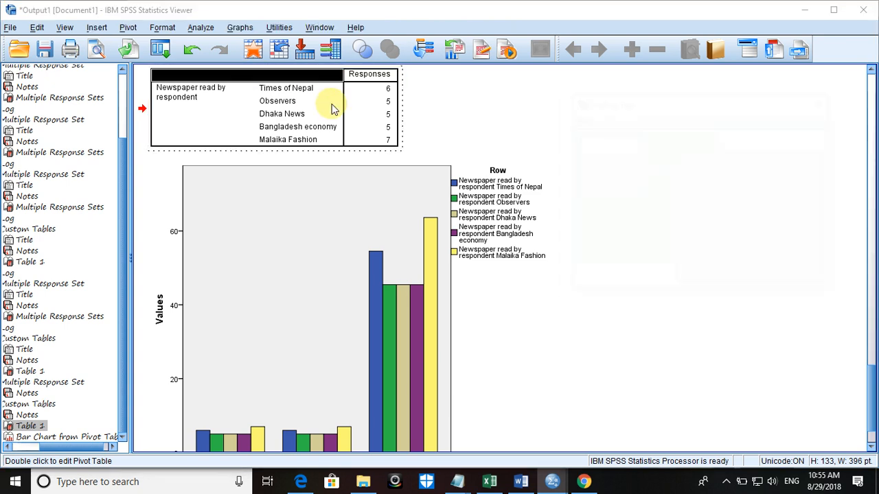
{"action": "right_click", "coordinate": [331, 105]}
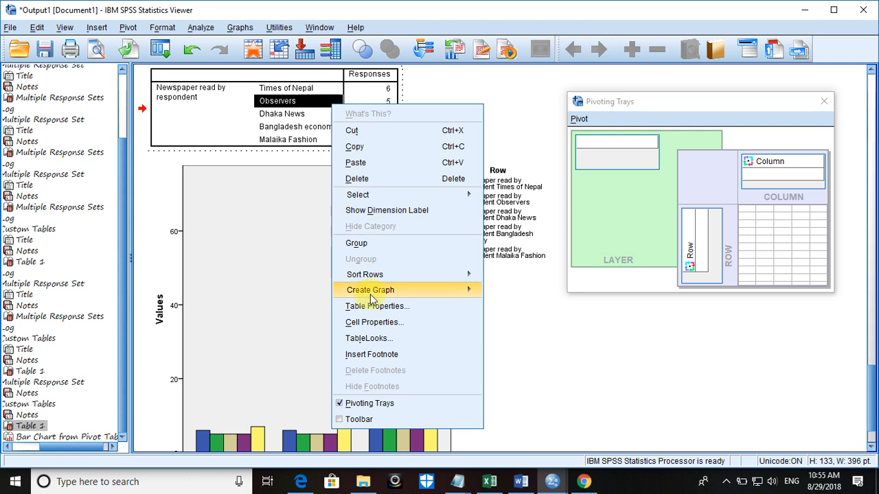
{"action": "mouse_move", "coordinate": [371, 295]}
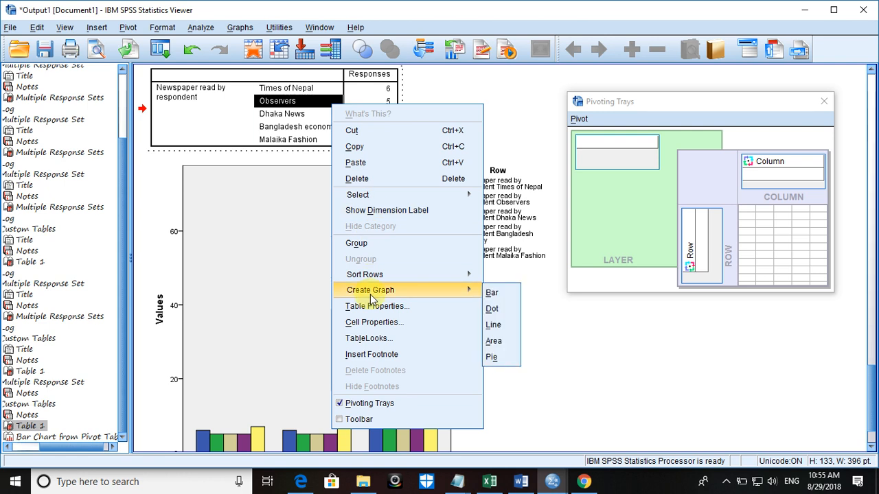
{"action": "left_click", "coordinate": [492, 293]}
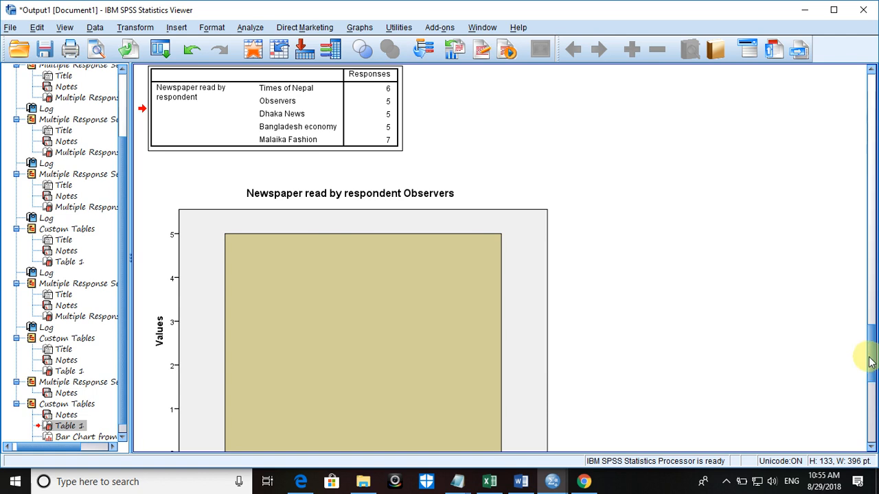
Delete the single-bar Observers chart below the last custom table
{"action": "left_click_drag", "start_coordinate": [870, 362], "coordinate": [870, 416]}
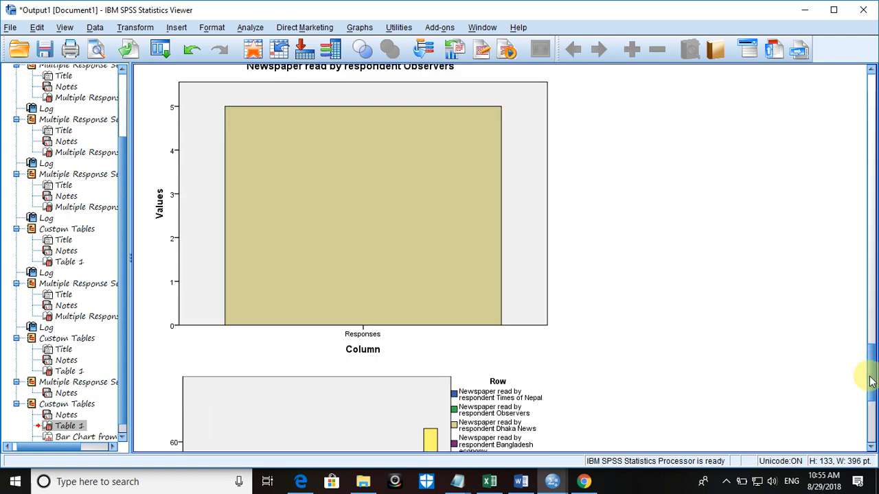
{"action": "left_click", "coordinate": [459, 157]}
{"action": "left_click", "coordinate": [418, 71]}
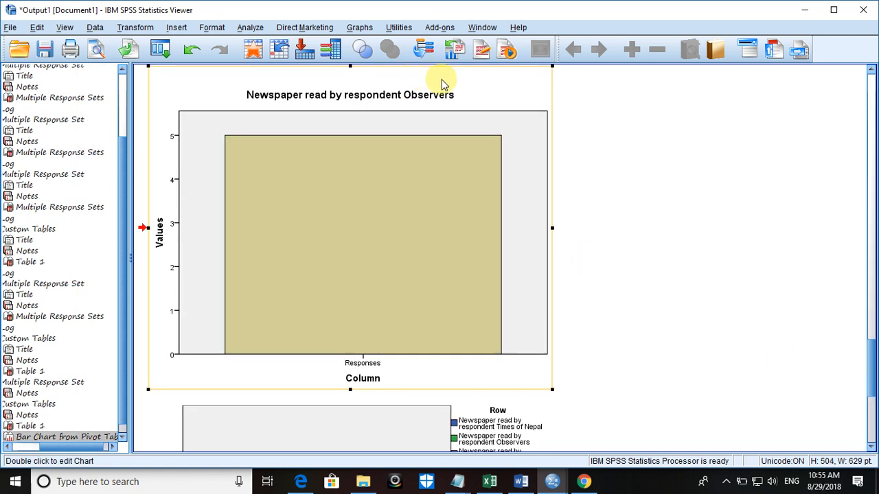
{"action": "key", "text": "Delete"}
Create a bar graph from the Responses column of the last custom table
{"action": "left_click", "coordinate": [288, 112]}
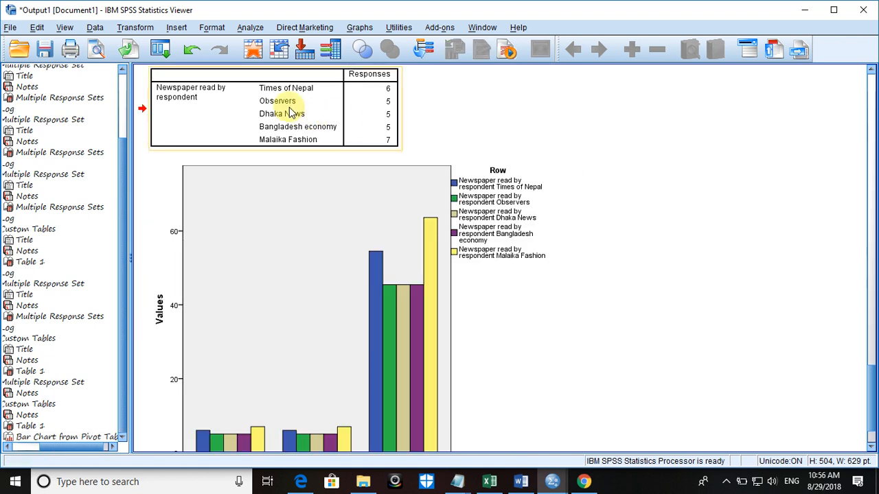
{"action": "double_click", "coordinate": [288, 111]}
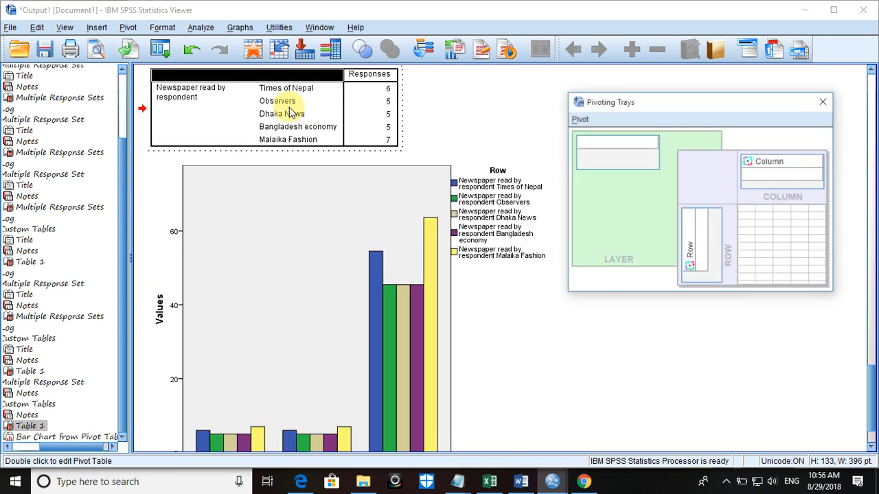
{"action": "left_click", "coordinate": [371, 78]}
{"action": "right_click", "coordinate": [371, 78]}
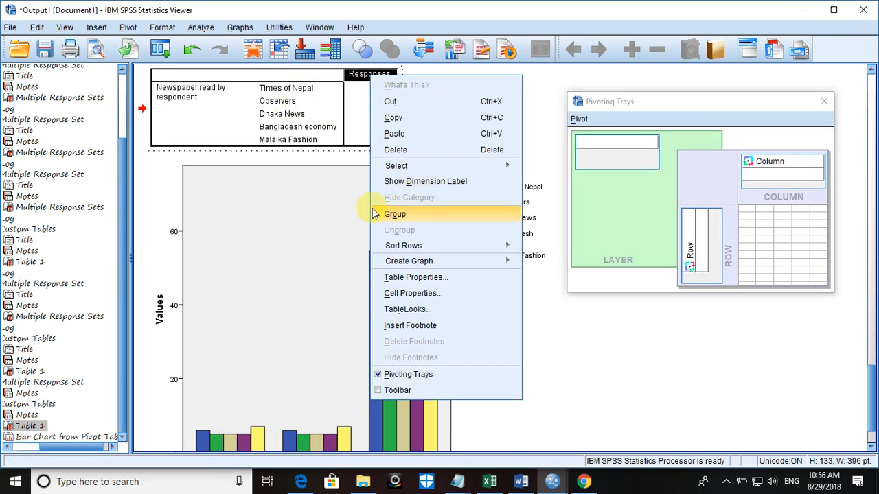
{"action": "mouse_move", "coordinate": [403, 248]}
{"action": "mouse_move", "coordinate": [405, 265]}
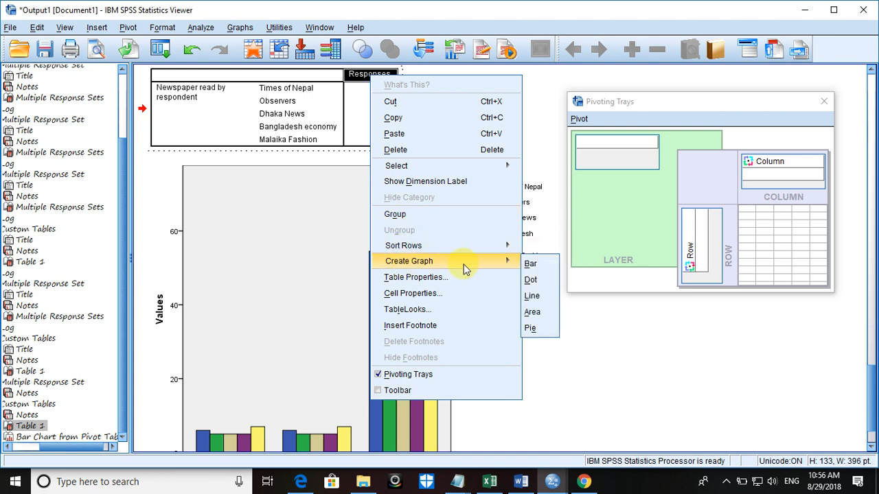
{"action": "left_click", "coordinate": [542, 266]}
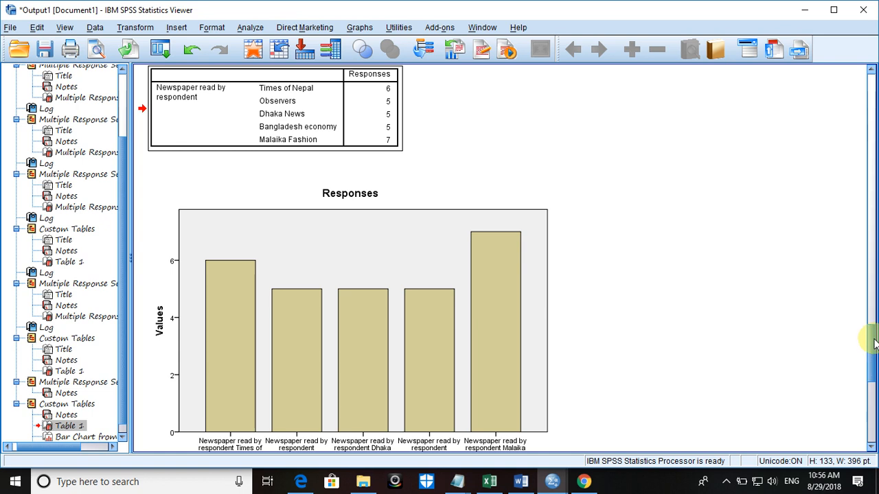
Delete the older clustered bar chart showing Count, Responses and Column N %
{"action": "left_click_drag", "start_coordinate": [873, 343], "coordinate": [872, 363]}
{"action": "left_click", "coordinate": [401, 337]}
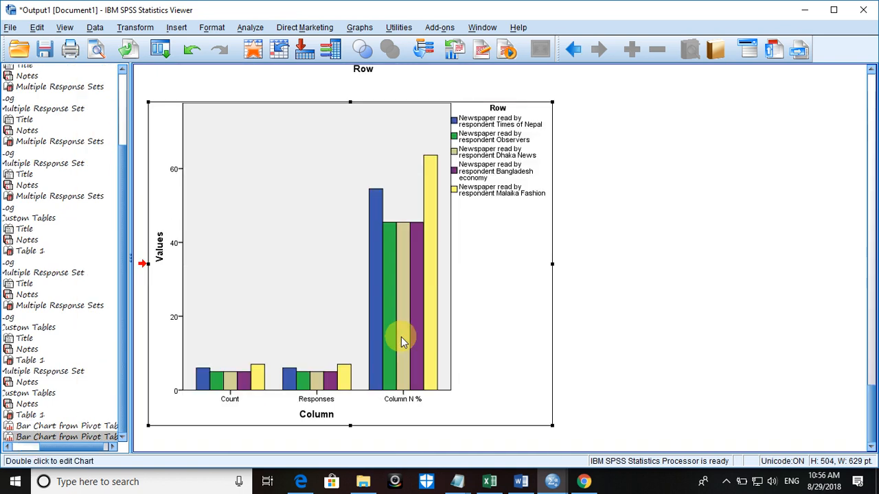
{"action": "key", "text": "Delete"}
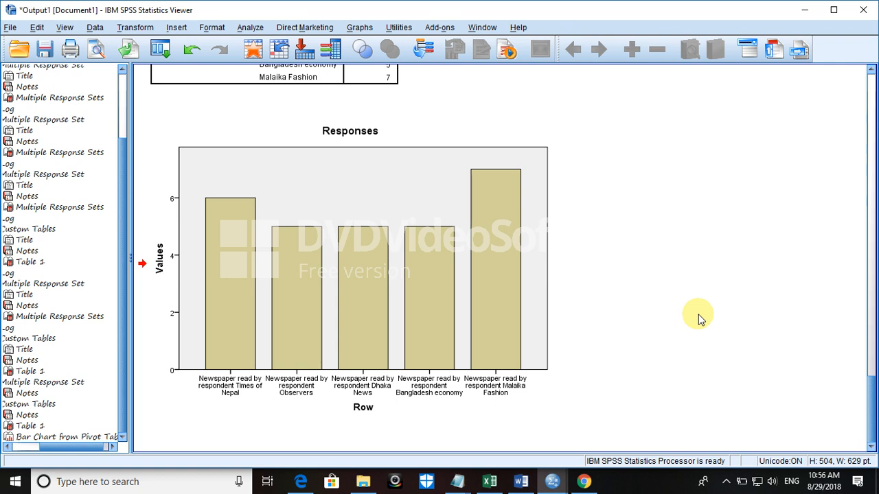
{"action": "left_click", "coordinate": [249, 27]}
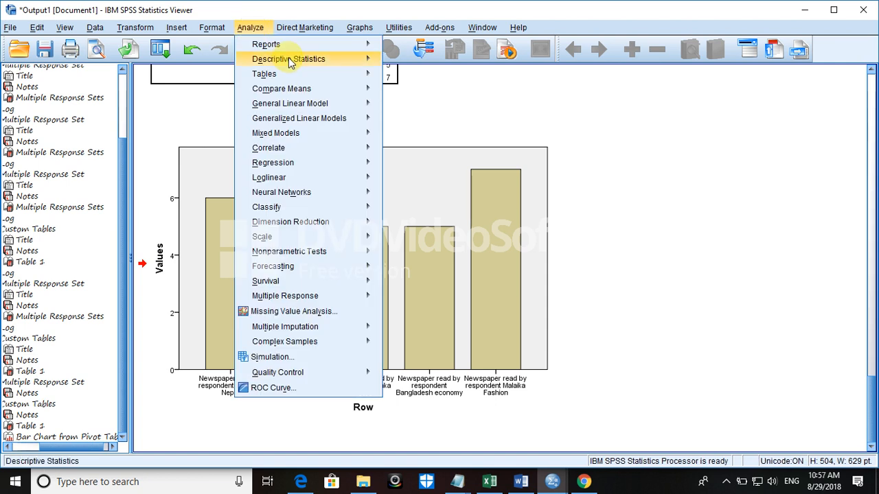
{"action": "mouse_move", "coordinate": [294, 75]}
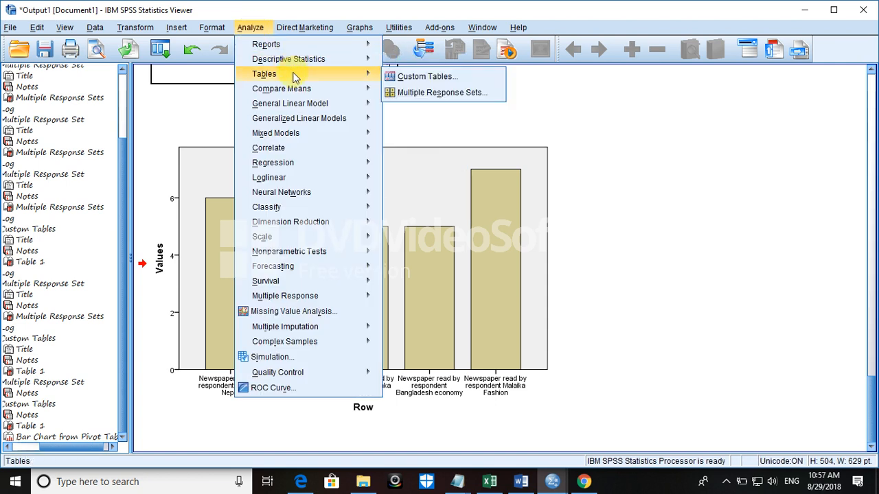
{"action": "left_click", "coordinate": [403, 83]}
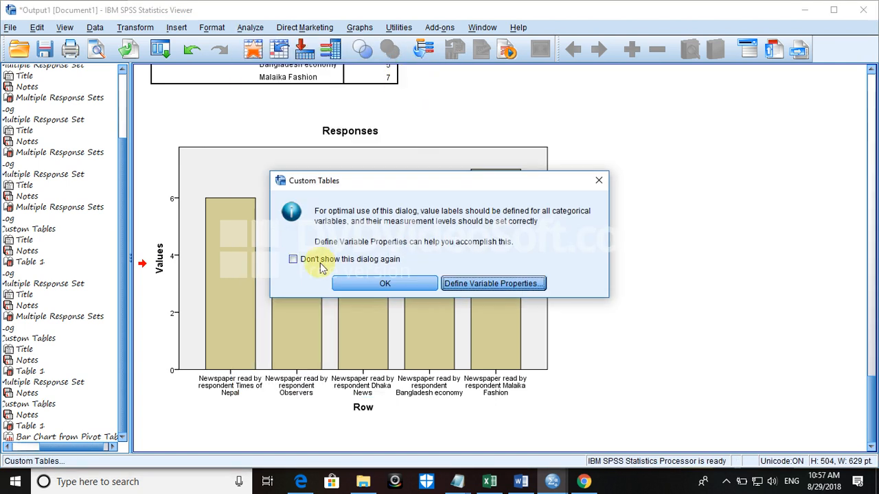
{"action": "left_click", "coordinate": [345, 282]}
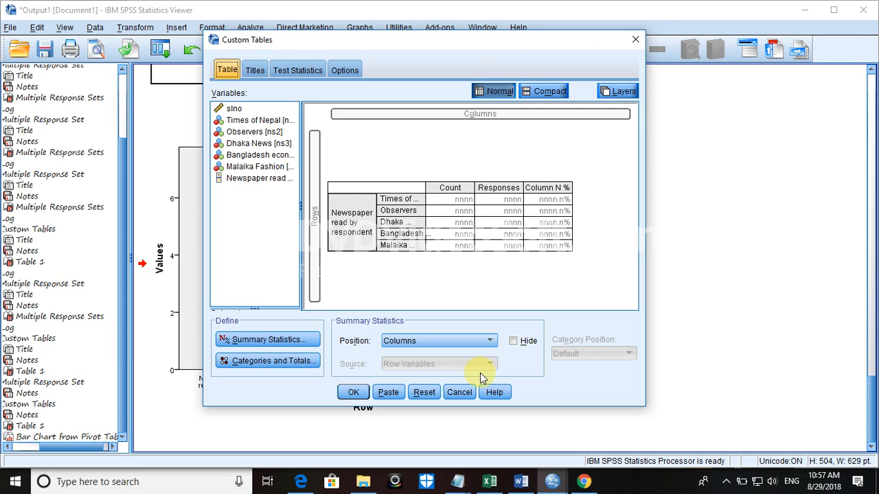
{"action": "left_click", "coordinate": [438, 392]}
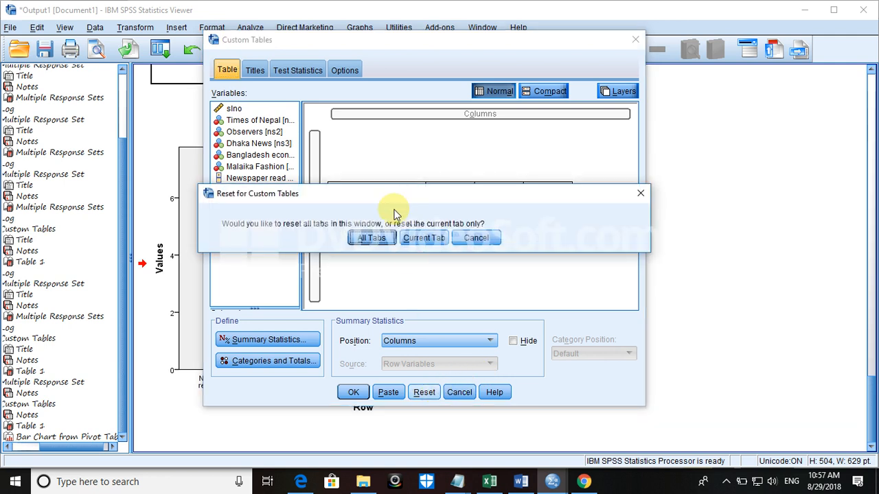
{"action": "left_click", "coordinate": [369, 239]}
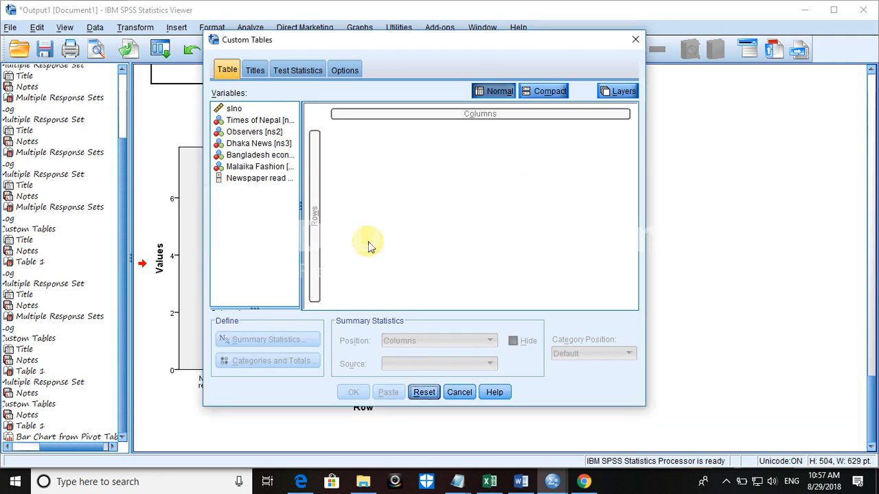
{"action": "left_click", "coordinate": [257, 180]}
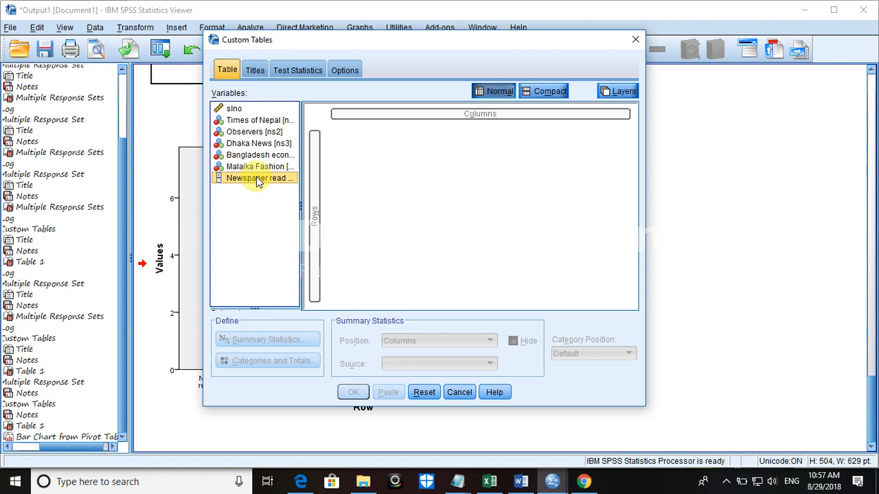
{"action": "left_click_drag", "start_coordinate": [257, 180], "coordinate": [314, 196]}
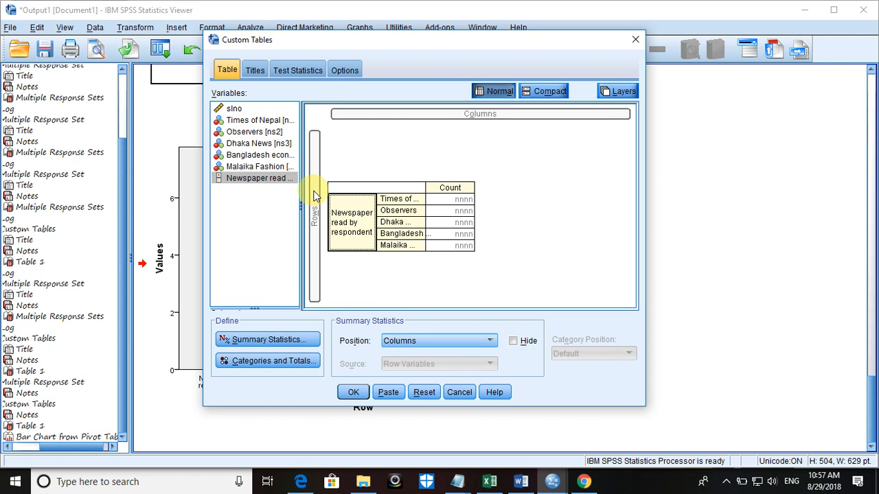
{"action": "left_click", "coordinate": [456, 393]}
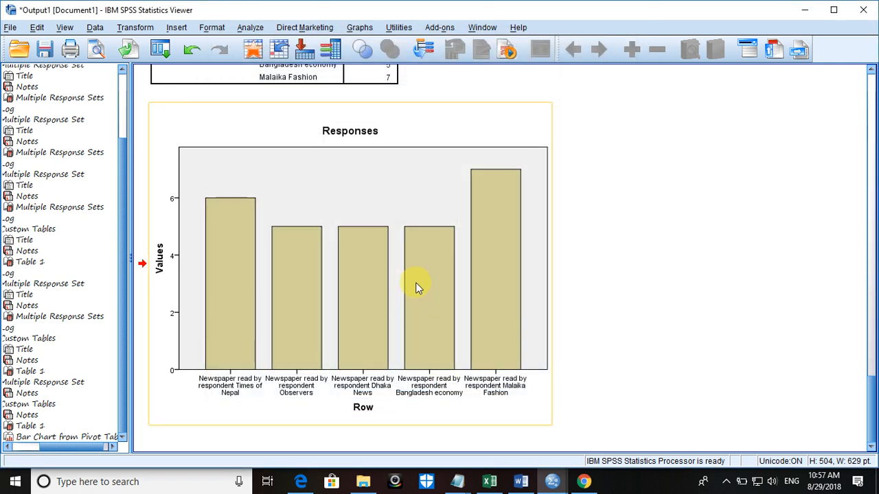
Review the variables and counted value defined for the $nr multiple response set, and close the definition without changes
{"action": "left_click", "coordinate": [251, 28]}
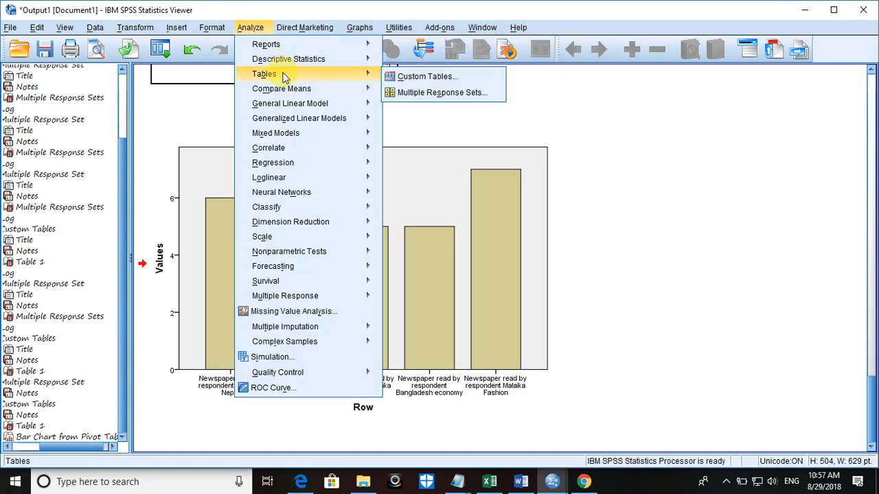
{"action": "mouse_move", "coordinate": [364, 73]}
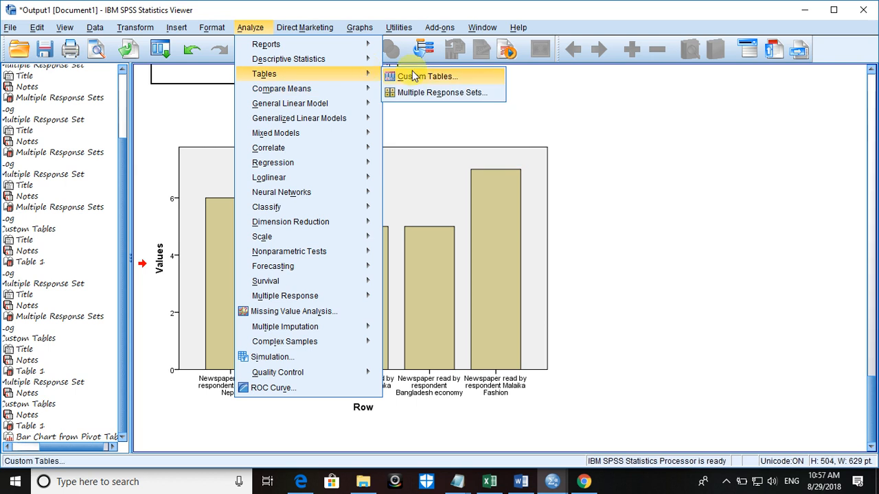
{"action": "left_click", "coordinate": [443, 94]}
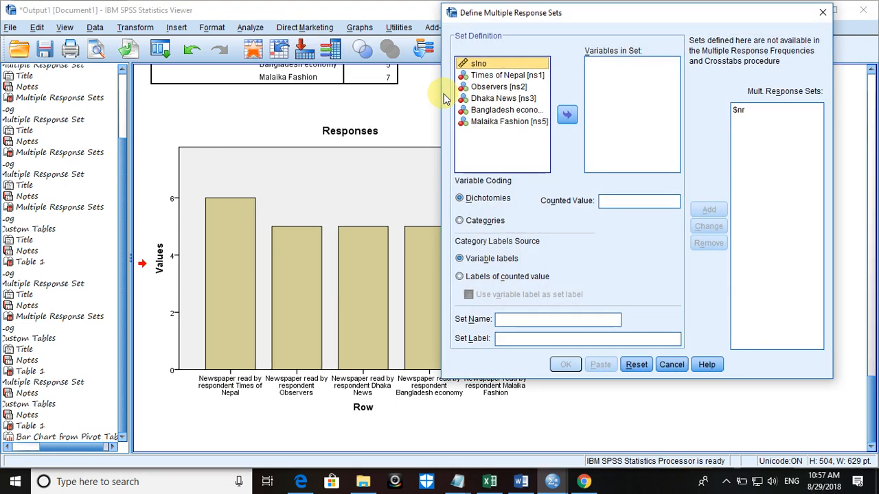
{"action": "left_click", "coordinate": [741, 110]}
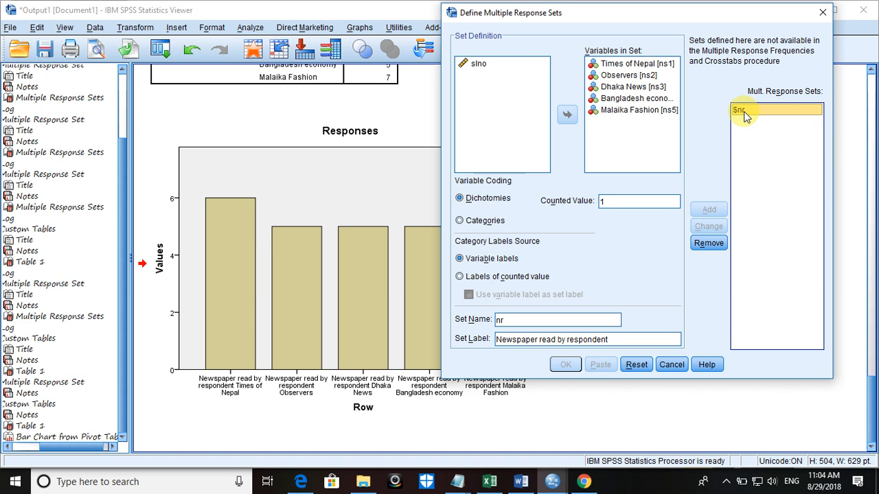
{"action": "left_click", "coordinate": [630, 200]}
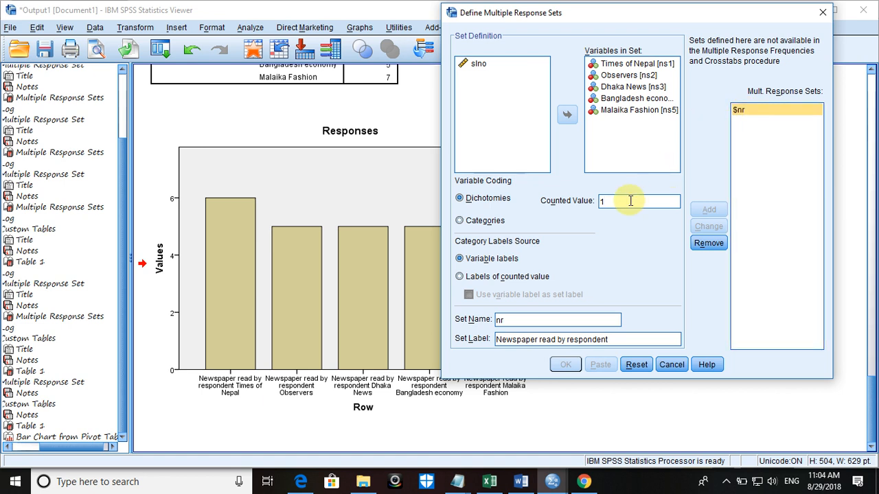
{"action": "left_click", "coordinate": [673, 365]}
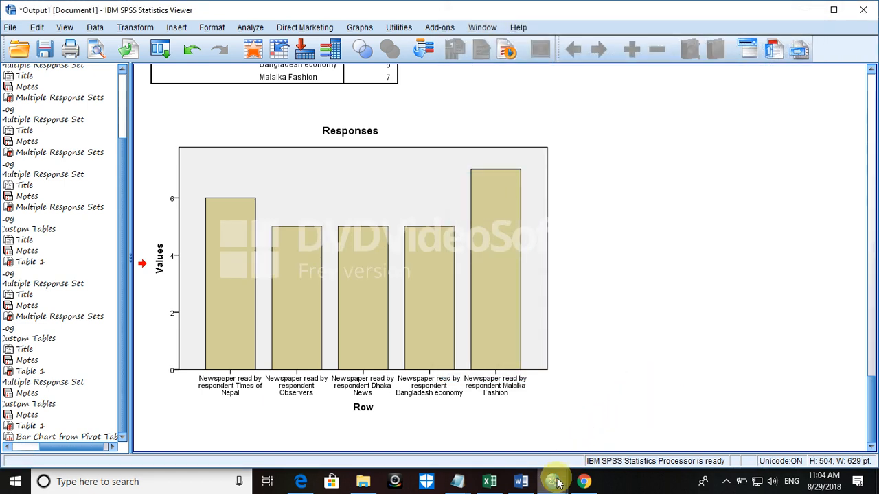
Switch to the Data Editor and select the ns1 cell in row 8 to examine its missing value
{"action": "mouse_move", "coordinate": [552, 479]}
{"action": "left_click", "coordinate": [453, 459]}
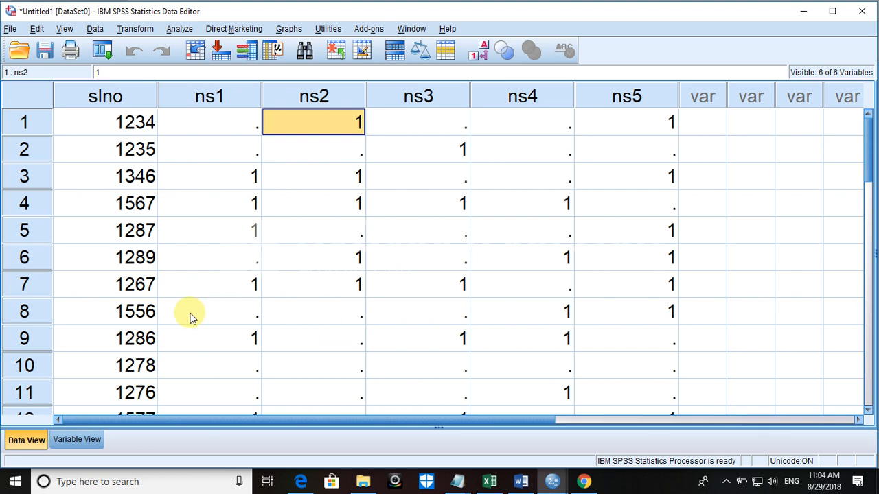
{"action": "left_click", "coordinate": [228, 320]}
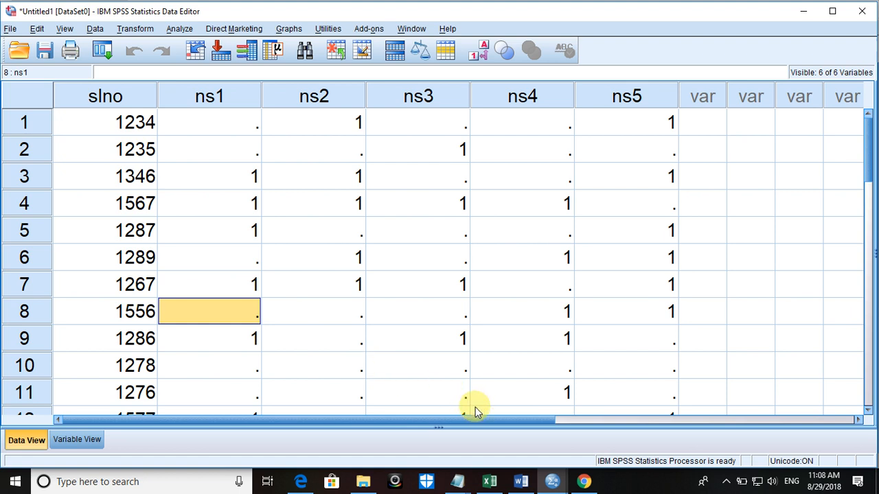
{"action": "left_click", "coordinate": [727, 481]}
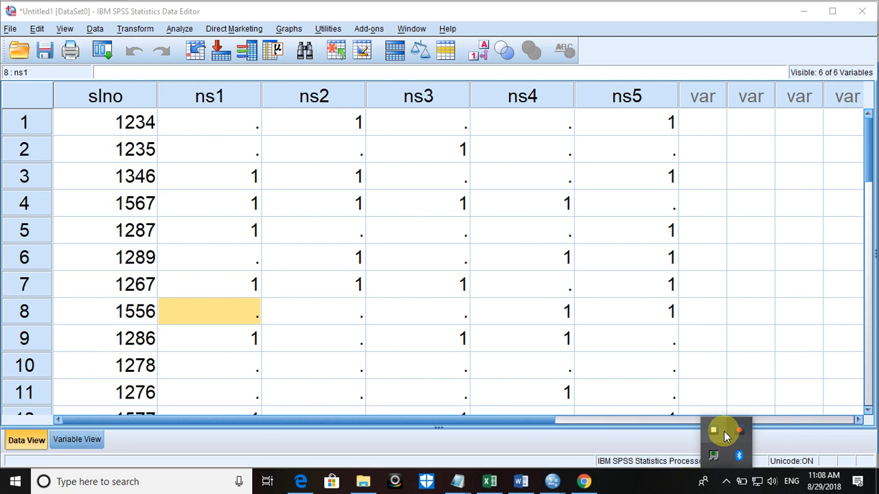